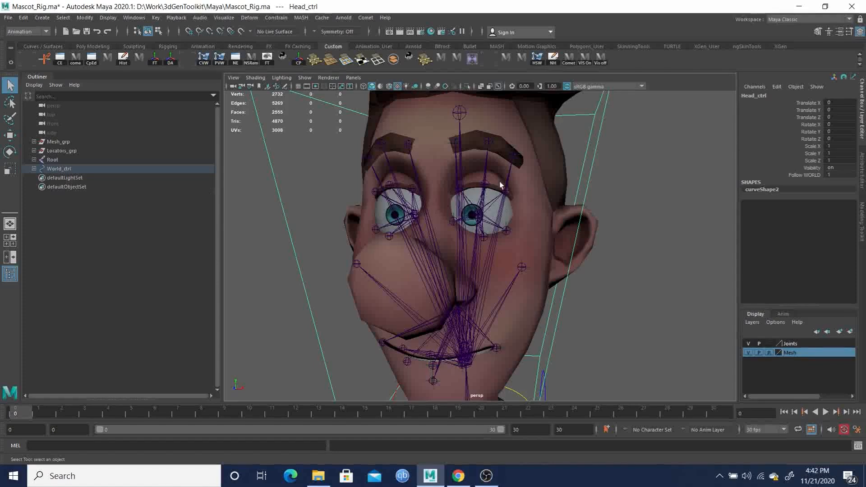
# Select the LeftBrow01 to LeftBrow03, LeftCheek01, LeftEyeball, TopLip and LeftTopLip joints under Head in the Root hierarchy.
pyautogui.click(455, 143)
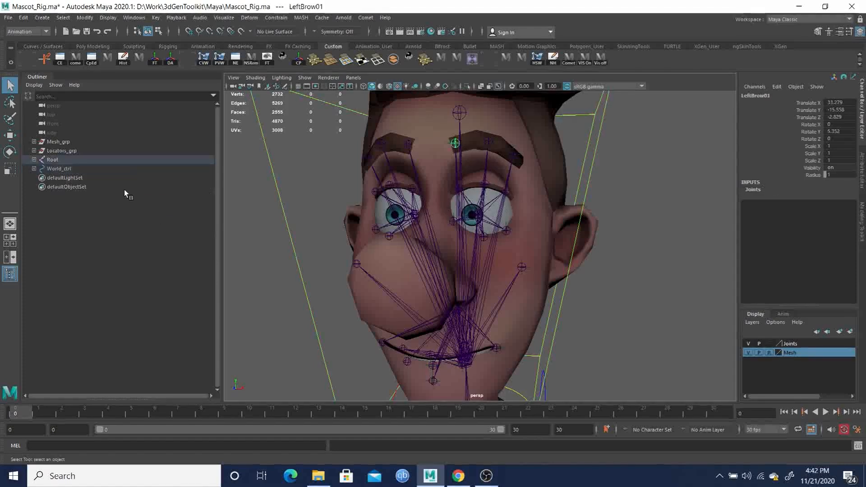
pyautogui.keyDown('shift'); pyautogui.click(34, 160); pyautogui.keyUp('shift')
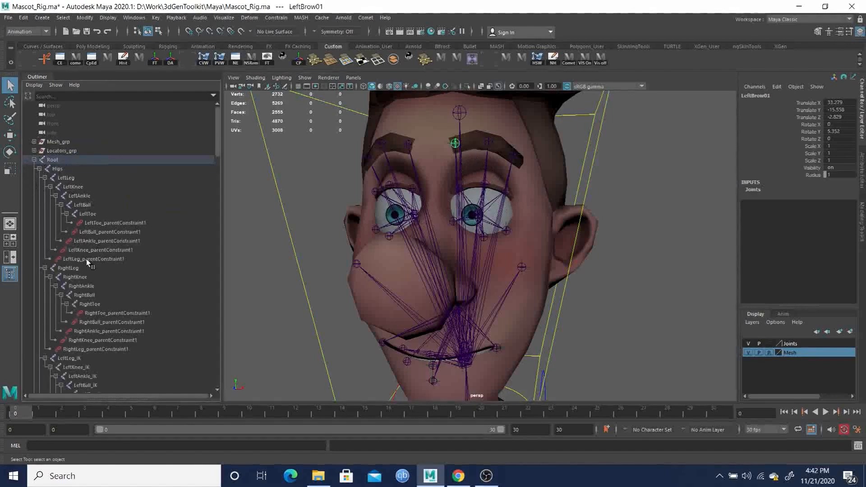
pyautogui.press('f')
pyautogui.scroll(-5, 89, 270)
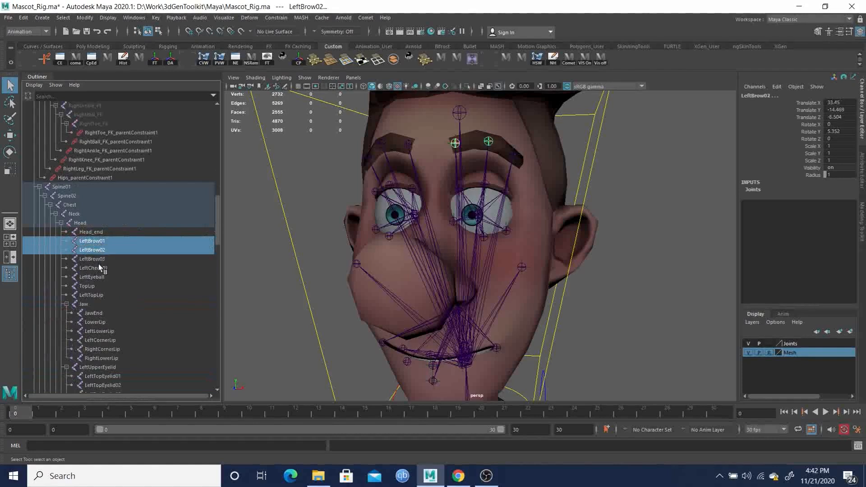
pyautogui.moveTo(94, 249); pyautogui.dragTo(121, 269)
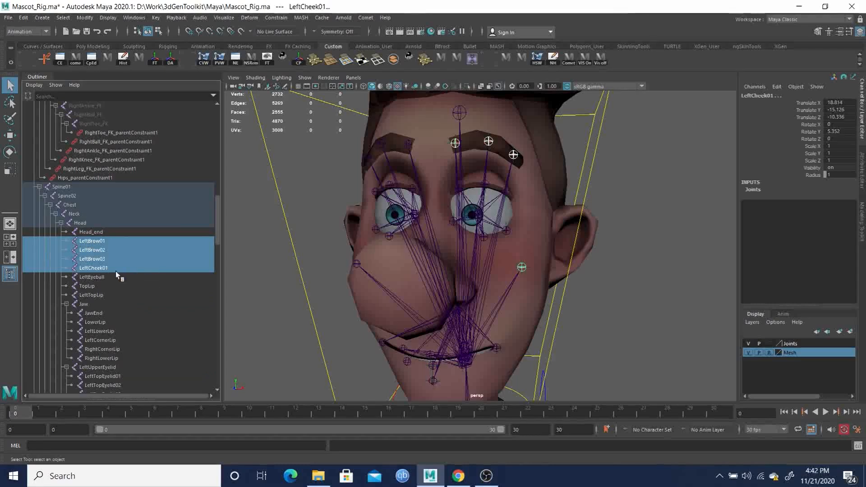
pyautogui.keyDown('ctrl'); pyautogui.click(92, 276); pyautogui.keyUp('ctrl')
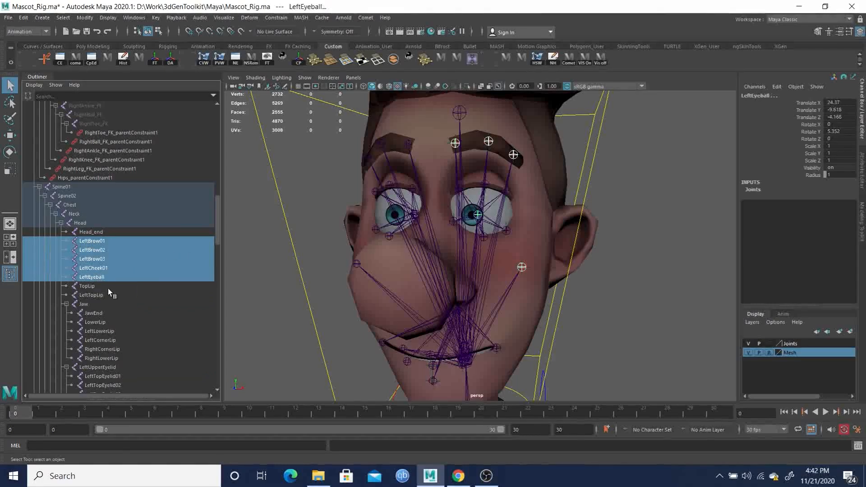
pyautogui.keyDown('ctrl'); pyautogui.click(88, 286); pyautogui.keyUp('ctrl')
pyautogui.keyDown('ctrl'); pyautogui.click(92, 296); pyautogui.keyUp('ctrl')
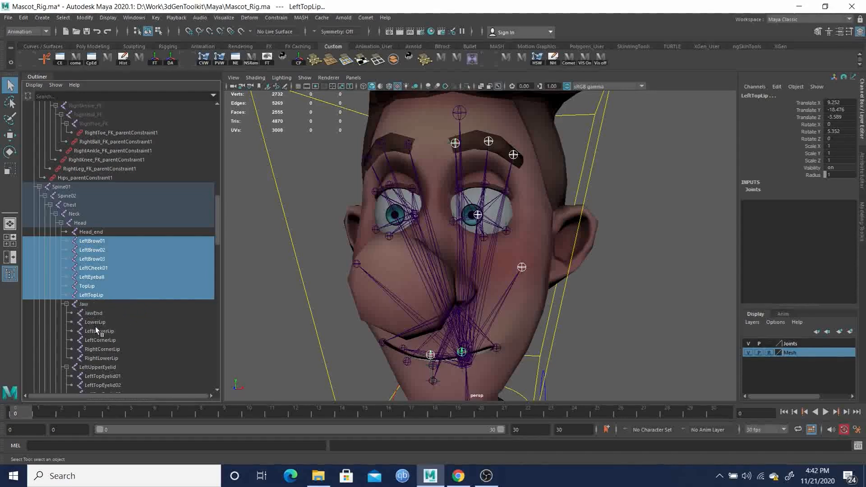
# Add the jaw's LowerLip, LeftLowerLip, LeftCornerLip, RightCornerLip and RightLowerLip joints to the selection, leaving out Jaw and JawEnd.
pyautogui.keyDown('alt'); pyautogui.moveTo(494, 267); pyautogui.dragTo(487, 231, button='middle'); pyautogui.keyUp('alt')
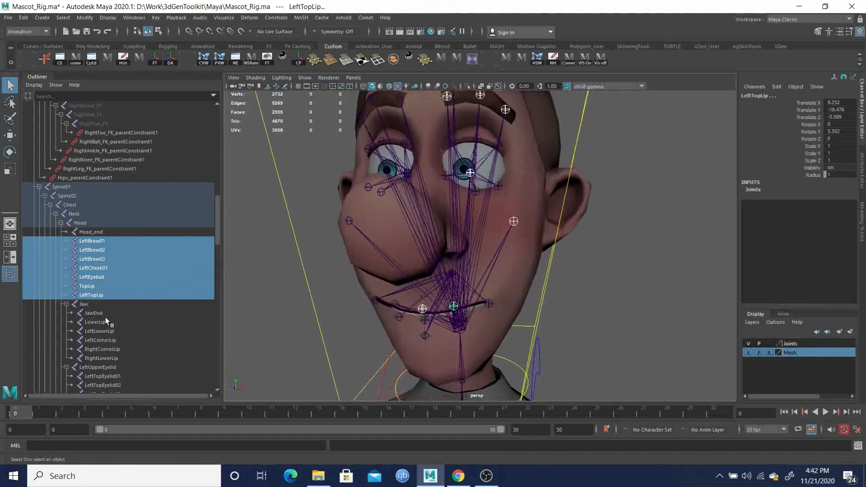
pyautogui.keyDown('ctrl'); pyautogui.click(94, 321); pyautogui.keyUp('ctrl')
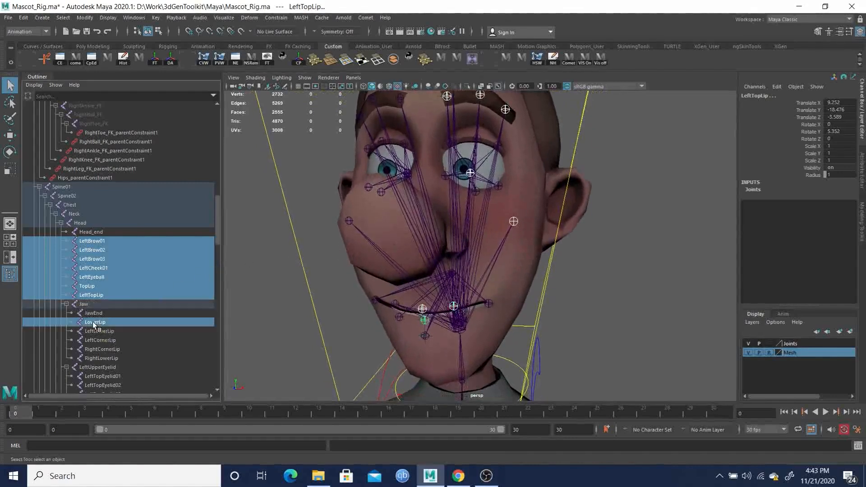
pyautogui.keyDown('ctrl'); pyautogui.click(95, 331); pyautogui.keyUp('ctrl')
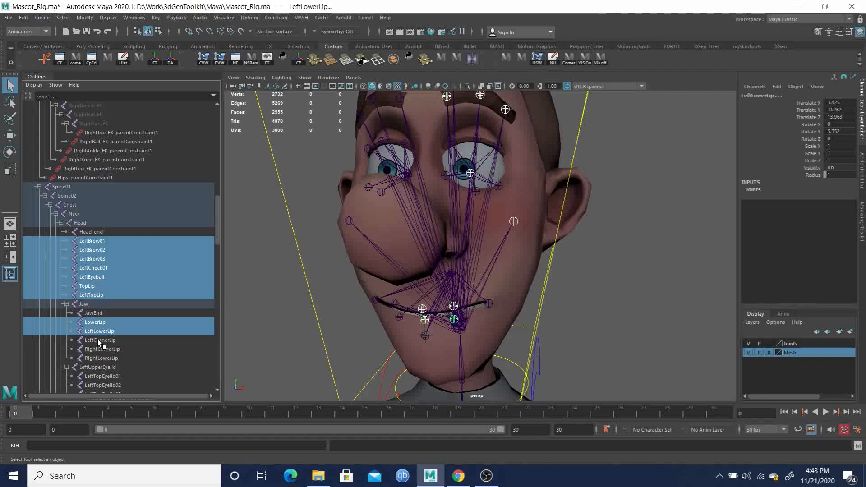
pyautogui.keyDown('ctrl'); pyautogui.click(98, 339); pyautogui.keyUp('ctrl')
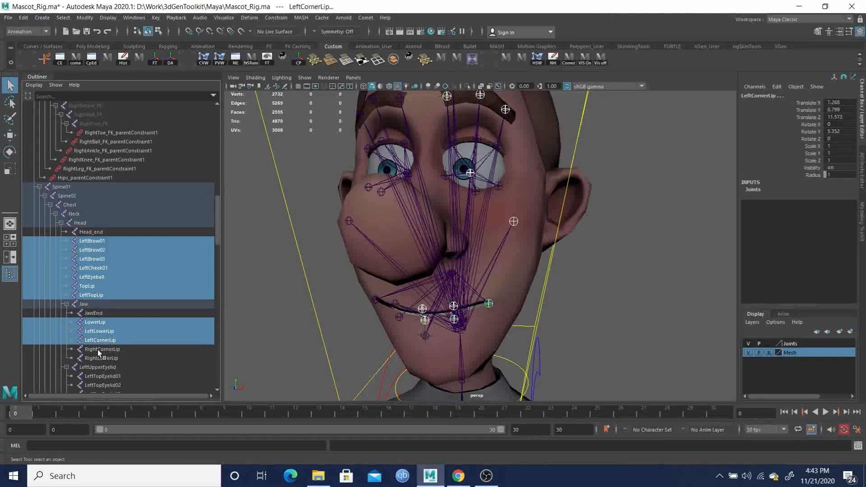
pyautogui.keyDown('ctrl'); pyautogui.click(101, 349); pyautogui.keyUp('ctrl')
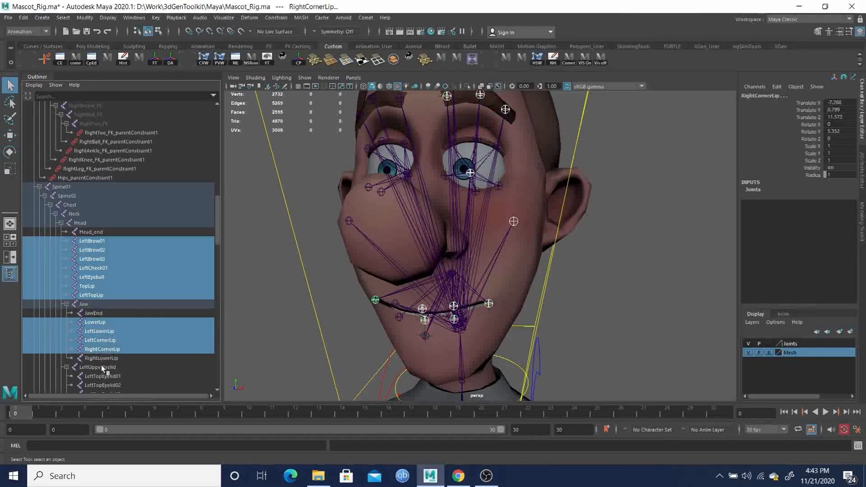
pyautogui.keyDown('ctrl'); pyautogui.click(101, 358); pyautogui.keyUp('ctrl')
# Add LeftUpperEyelid, LeftTopEyelid01 to 03, LeftLowerEyelid and LeftBottomEyelid01 to 03 to the joint selection.
pyautogui.scroll(-3, 108, 361)
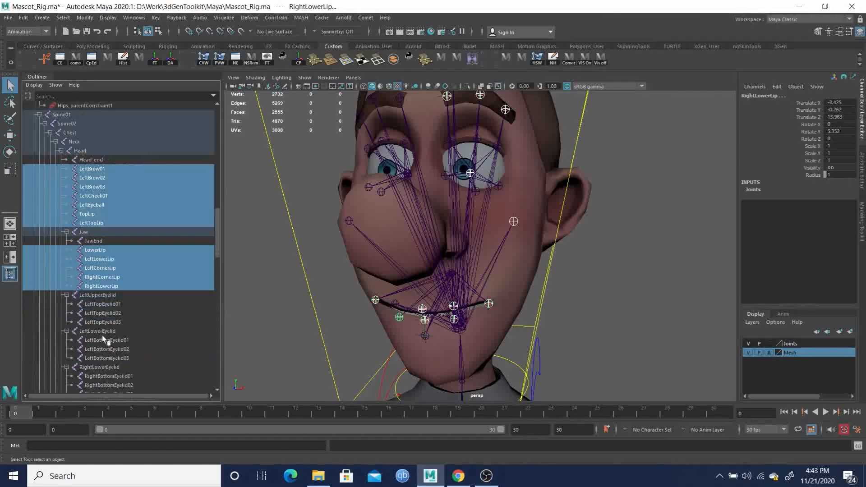
pyautogui.keyDown('ctrl'); pyautogui.click(94, 294); pyautogui.keyUp('ctrl')
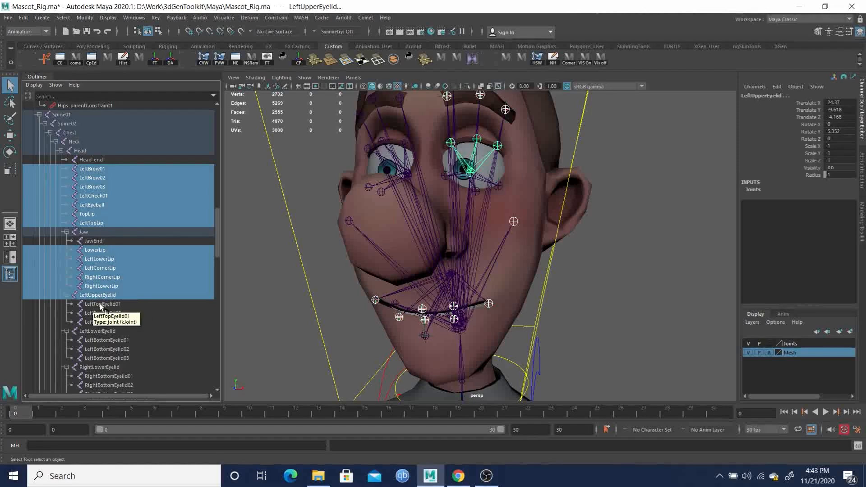
pyautogui.keyDown('ctrl'); pyautogui.click(101, 304); pyautogui.keyUp('ctrl')
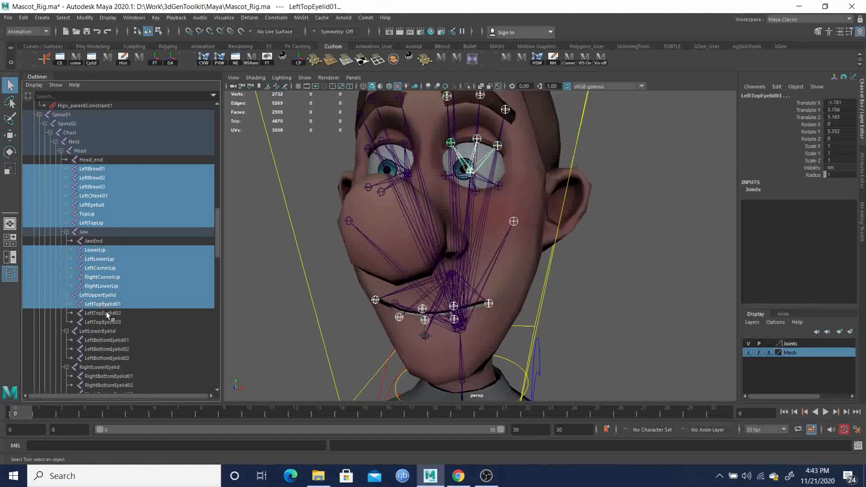
pyautogui.keyDown('ctrl'); pyautogui.click(106, 313); pyautogui.keyUp('ctrl')
pyautogui.keyDown('ctrl'); pyautogui.click(113, 322); pyautogui.keyUp('ctrl')
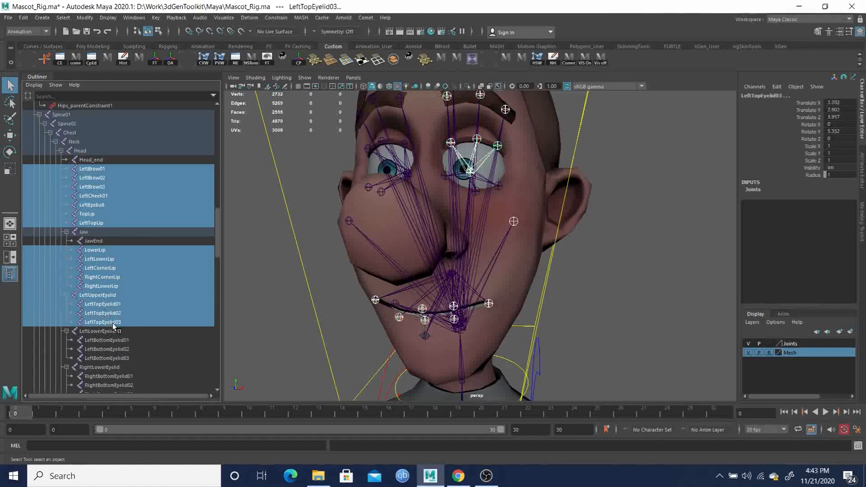
pyautogui.keyDown('ctrl'); pyautogui.click(98, 331); pyautogui.keyUp('ctrl')
pyautogui.keyDown('ctrl'); pyautogui.click(102, 340); pyautogui.keyUp('ctrl')
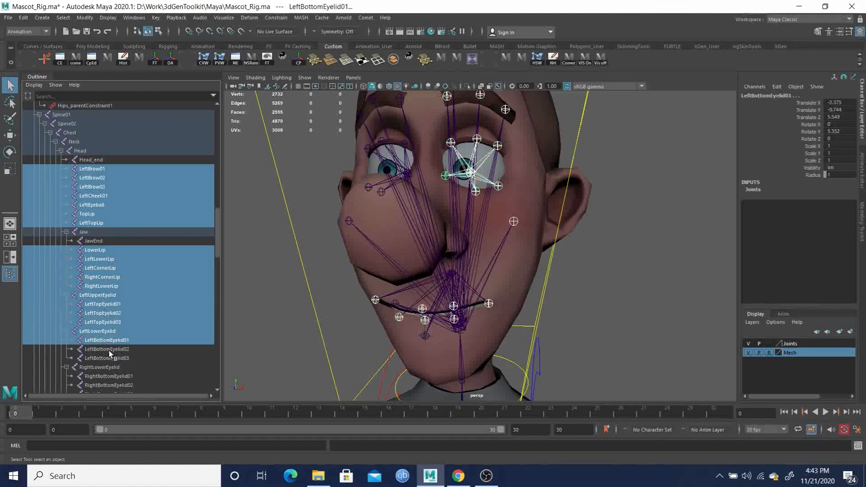
pyautogui.keyDown('ctrl'); pyautogui.click(109, 350); pyautogui.keyUp('ctrl')
pyautogui.keyDown('ctrl'); pyautogui.click(109, 357); pyautogui.keyUp('ctrl')
# Add RightLowerEyelid, RightBottomEyelid01 to 03, RightUpperEyelid and RightTopEyelid01 to 03 to the joint selection.
pyautogui.keyDown('ctrl'); pyautogui.click(109, 367); pyautogui.keyUp('ctrl')
pyautogui.keyDown('ctrl'); pyautogui.click(107, 376); pyautogui.keyUp('ctrl')
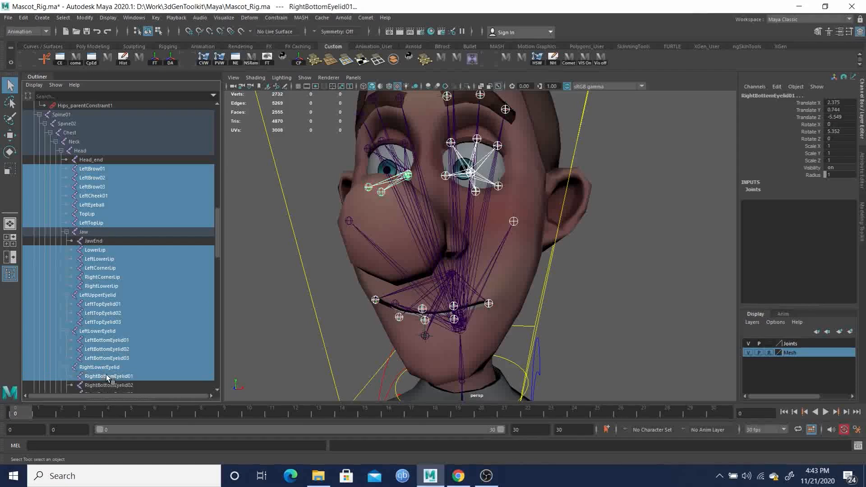
pyautogui.keyDown('ctrl'); pyautogui.click(107, 384); pyautogui.keyUp('ctrl')
pyautogui.scroll(-5, 113, 325)
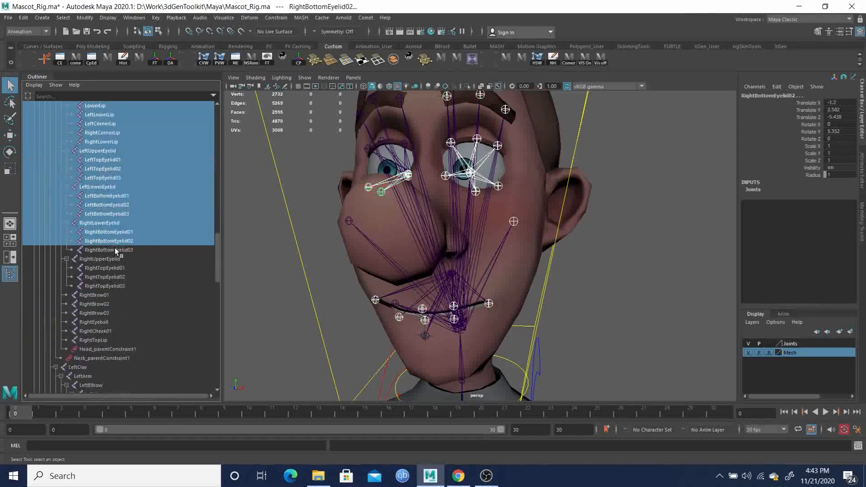
pyautogui.keyDown('ctrl'); pyautogui.click(114, 249); pyautogui.keyUp('ctrl')
pyautogui.keyDown('ctrl'); pyautogui.click(113, 258); pyautogui.keyUp('ctrl')
pyautogui.keyDown('ctrl'); pyautogui.click(113, 268); pyautogui.keyUp('ctrl')
pyautogui.keyDown('ctrl'); pyautogui.click(111, 277); pyautogui.keyUp('ctrl')
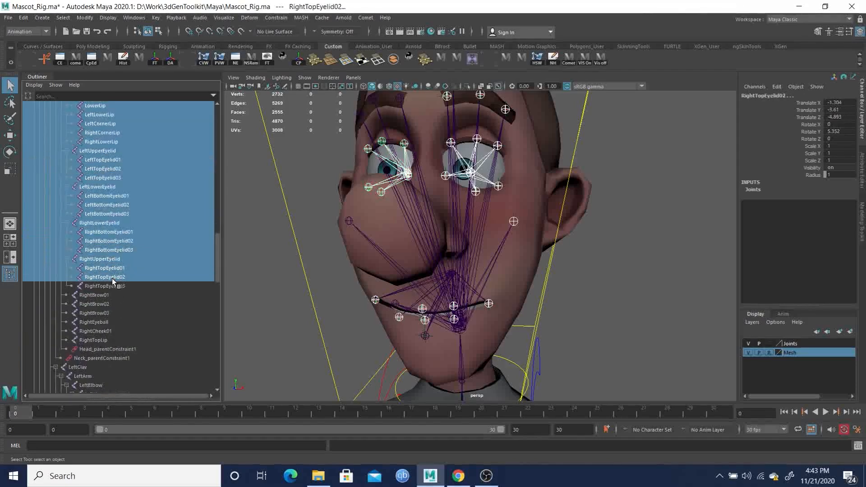
pyautogui.keyDown('ctrl'); pyautogui.click(112, 286); pyautogui.keyUp('ctrl')
# Add the RightBrow01 to RightBrow03, RightEyeball, RightCheek01 and RightTopLip joints to the selection.
pyautogui.keyDown('ctrl'); pyautogui.click(104, 295); pyautogui.keyUp('ctrl')
pyautogui.keyDown('ctrl'); pyautogui.click(102, 303); pyautogui.keyUp('ctrl')
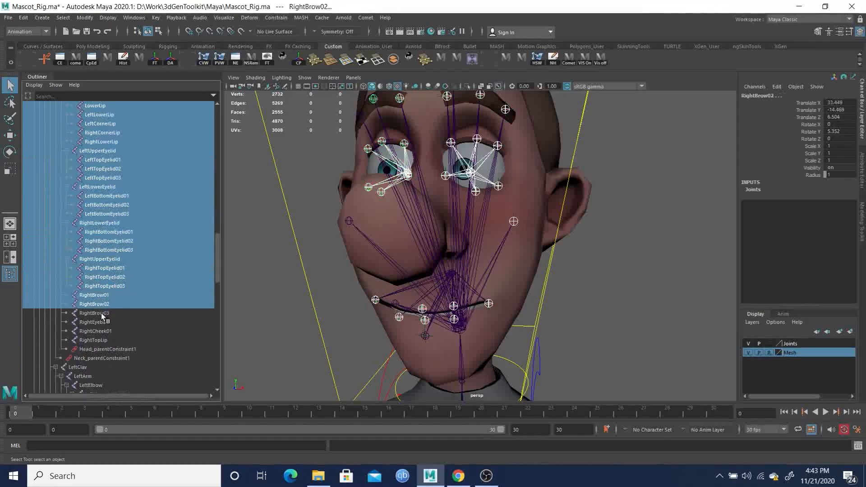
pyautogui.keyDown('ctrl'); pyautogui.click(101, 313); pyautogui.keyUp('ctrl')
pyautogui.keyDown('ctrl'); pyautogui.click(96, 321); pyautogui.keyUp('ctrl')
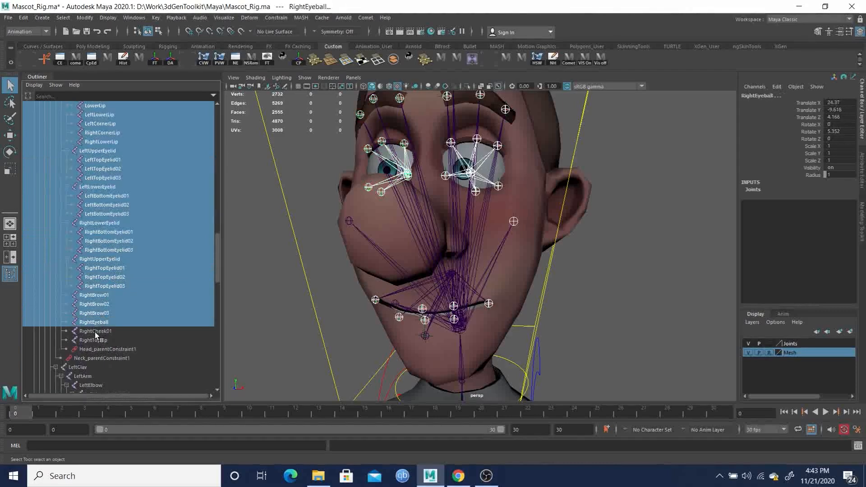
pyautogui.keyDown('ctrl'); pyautogui.click(95, 333); pyautogui.keyUp('ctrl')
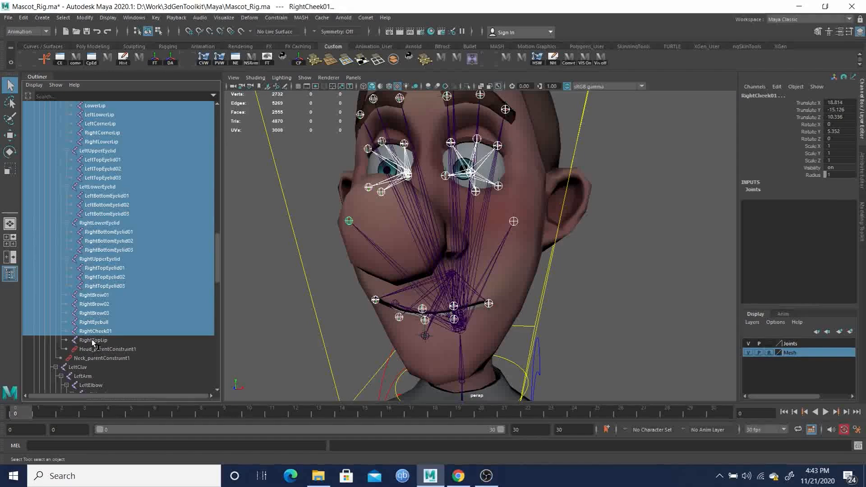
pyautogui.keyDown('ctrl'); pyautogui.click(93, 340); pyautogui.keyUp('ctrl')
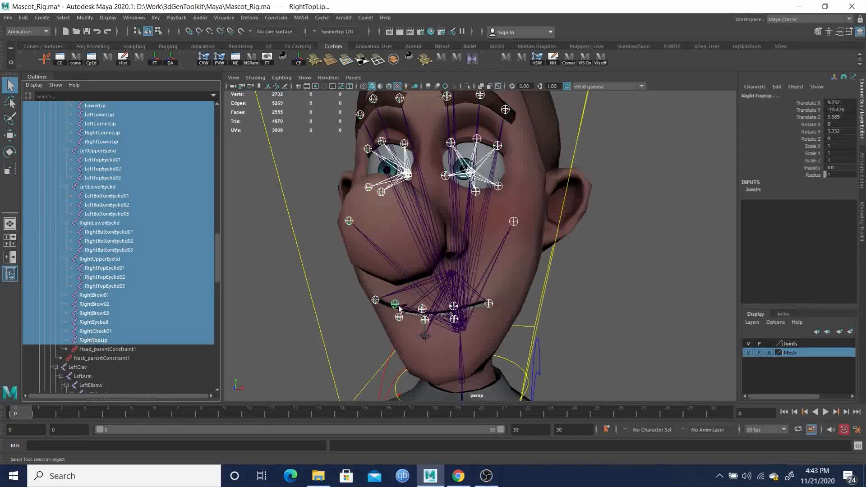
# Try to create Comet circleY control shapes at all the selected face joints, and undo them.
pyautogui.keyDown('alt'); pyautogui.moveTo(506, 251); pyautogui.dragTo(464, 231); pyautogui.keyUp('alt')
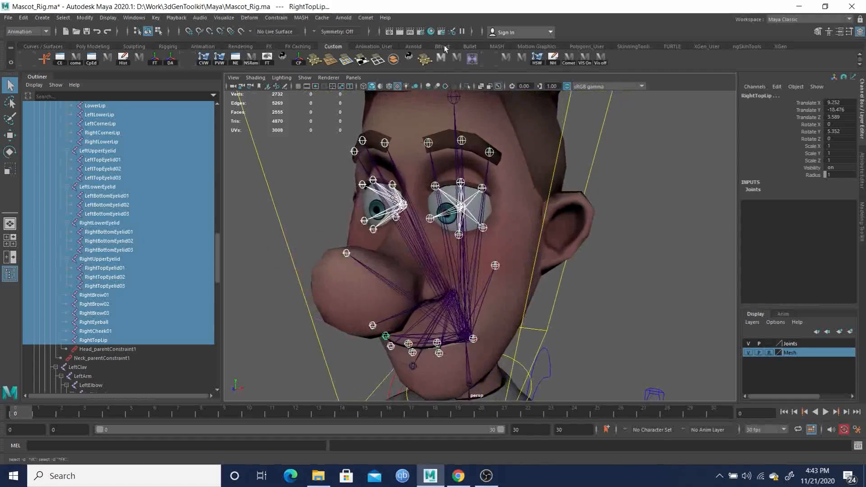
pyautogui.click(366, 18)
pyautogui.moveTo(383, 55)
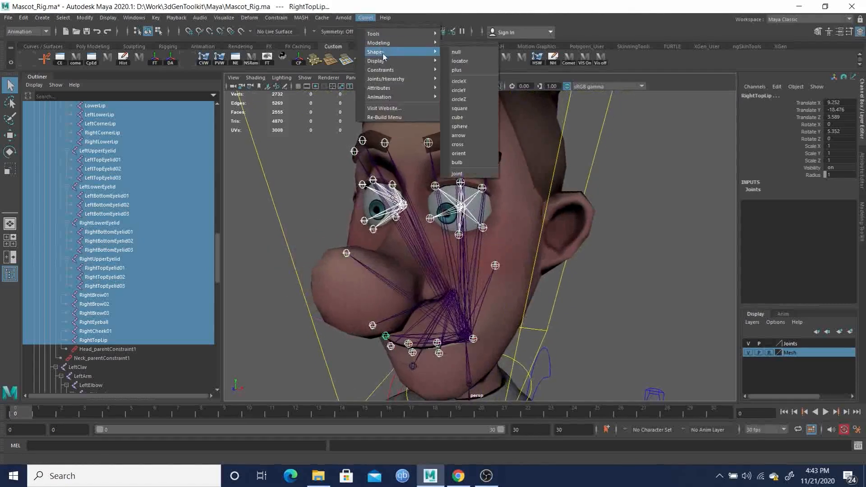
pyautogui.click(466, 93)
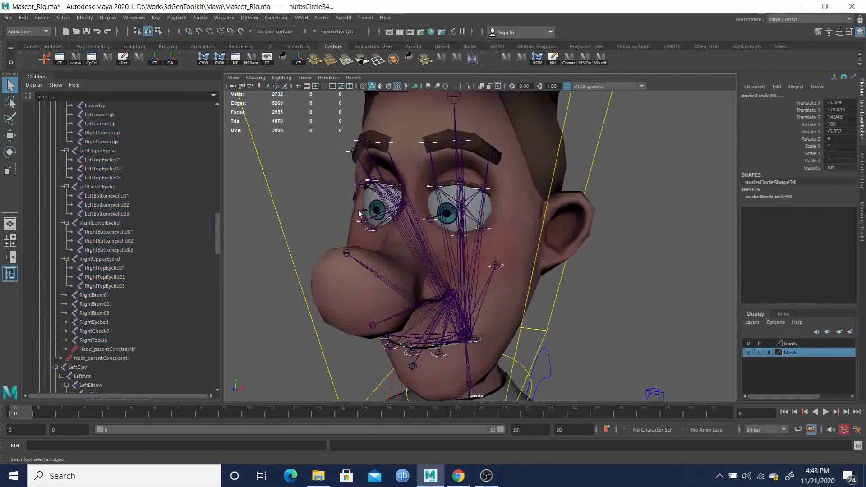
pyautogui.hotkey('ctrl', 'z')
# Create Comet circleZ control shapes at all the selected face joints.
pyautogui.scroll(-9, 140, 315)
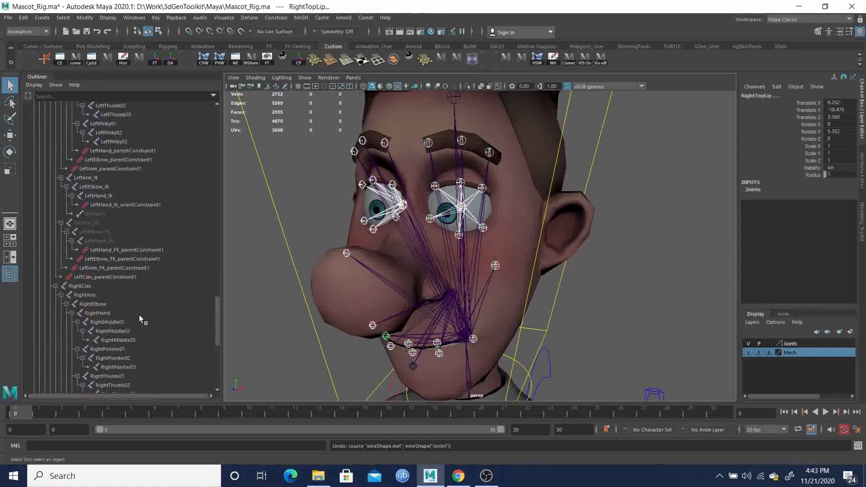
pyautogui.scroll(14, 139, 316)
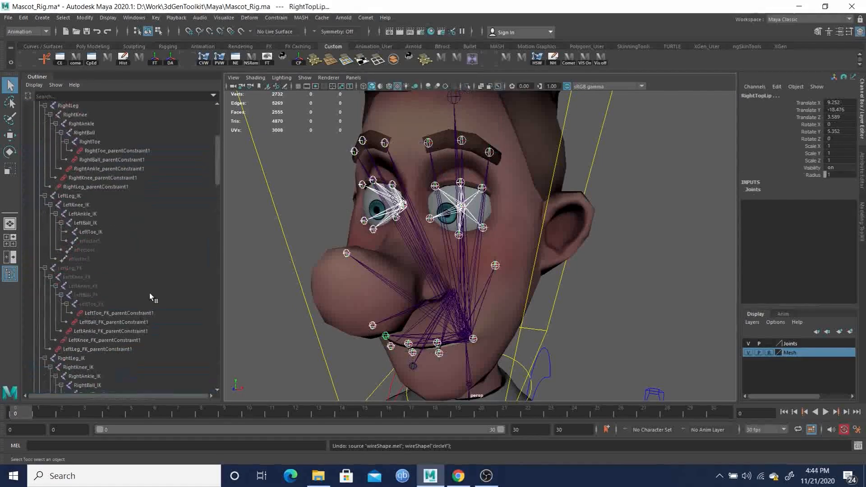
pyautogui.click(365, 17)
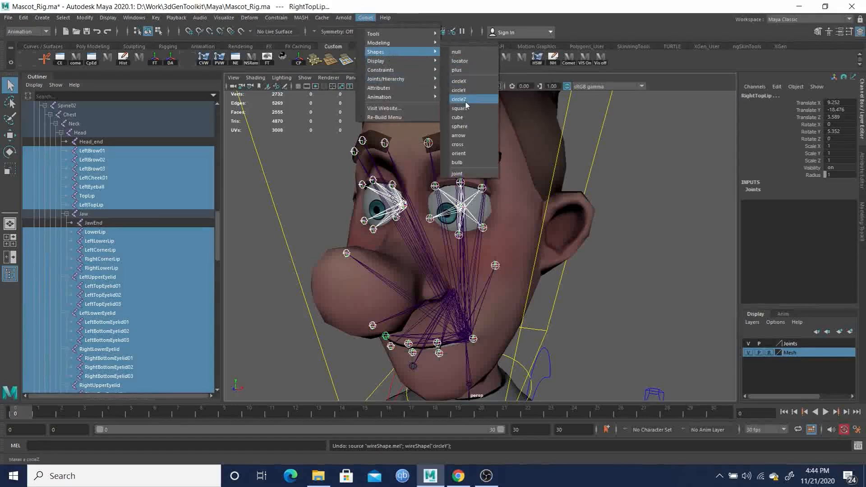
pyautogui.click(466, 100)
pyautogui.keyDown('alt'); pyautogui.moveTo(577, 208); pyautogui.dragTo(510, 202); pyautogui.keyUp('alt')
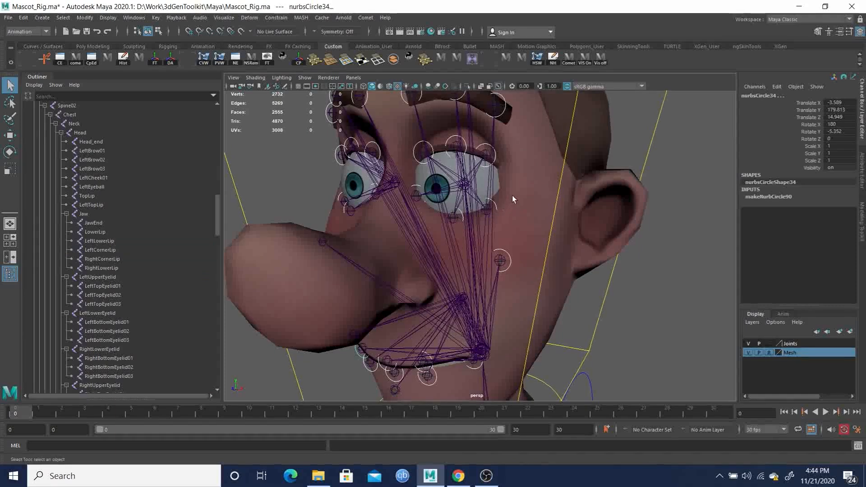
# Select the control vertices of all the new face circles in component mode and move them forward in front of the face.
pyautogui.keyDown('alt'); pyautogui.moveTo(479, 264); pyautogui.dragTo(433, 178); pyautogui.keyUp('alt')
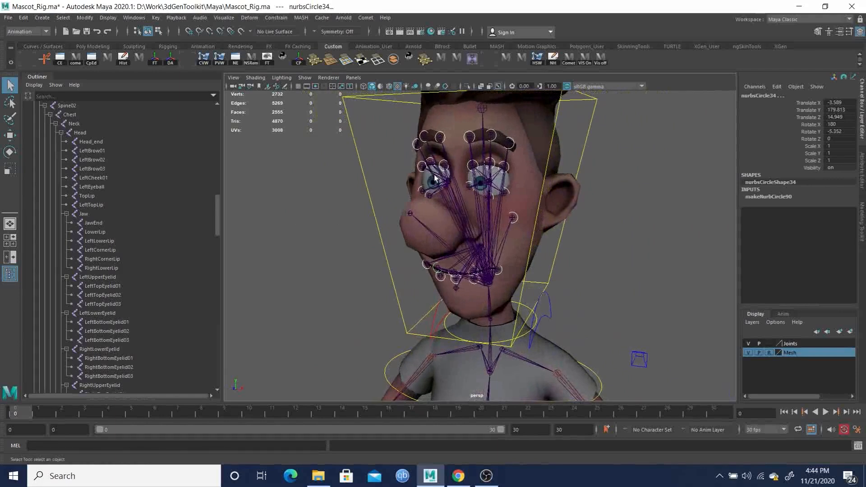
pyautogui.press('F8')
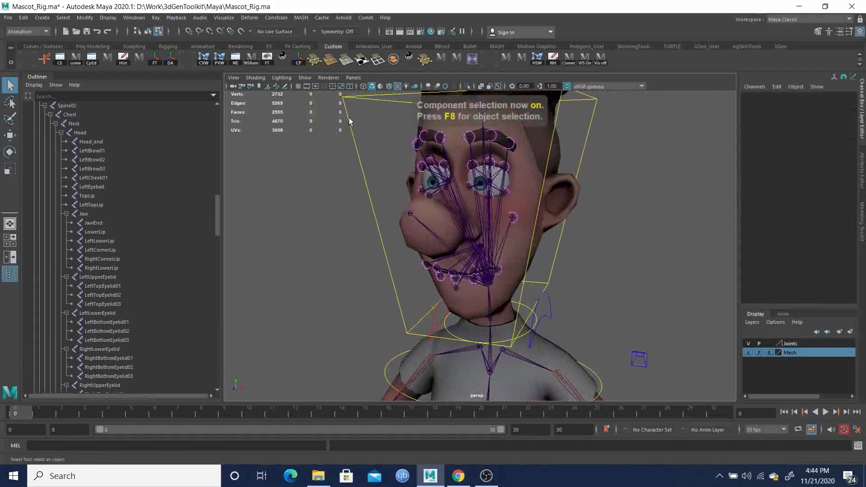
pyautogui.moveTo(332, 107); pyautogui.dragTo(667, 355)
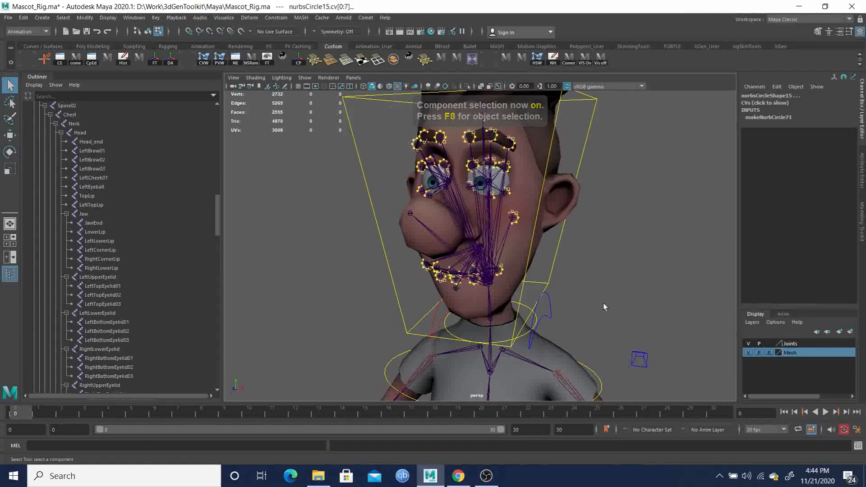
pyautogui.keyDown('alt'); pyautogui.moveTo(586, 286); pyautogui.dragTo(543, 288); pyautogui.keyUp('alt')
pyautogui.press('w')
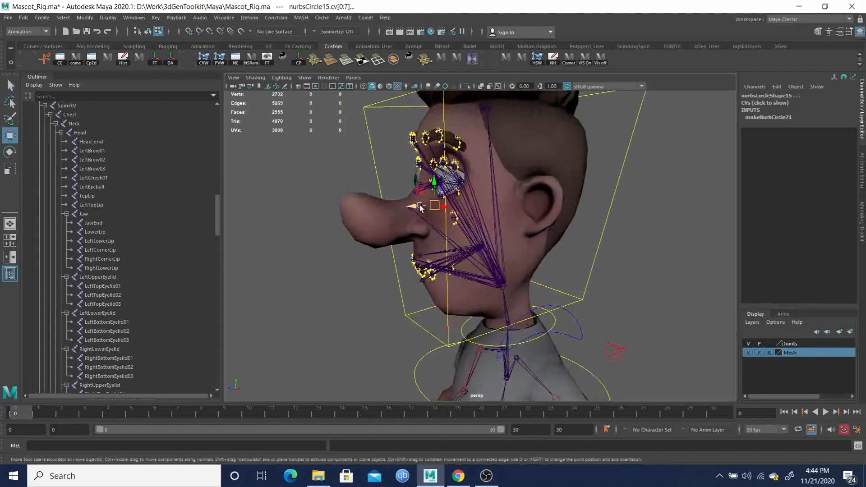
pyautogui.moveTo(419, 207); pyautogui.dragTo(469, 233)
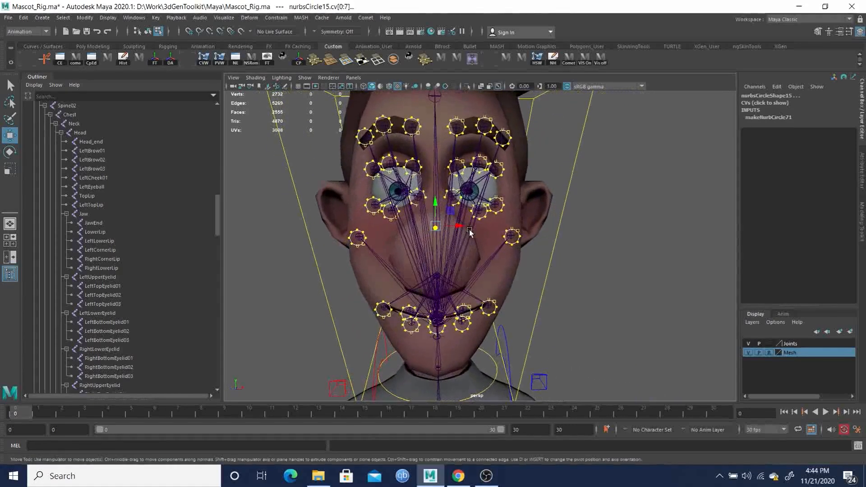
# Return to object mode and create a new display layer containing the selected face circles, checking its visibility toggle.
pyautogui.press('F8')
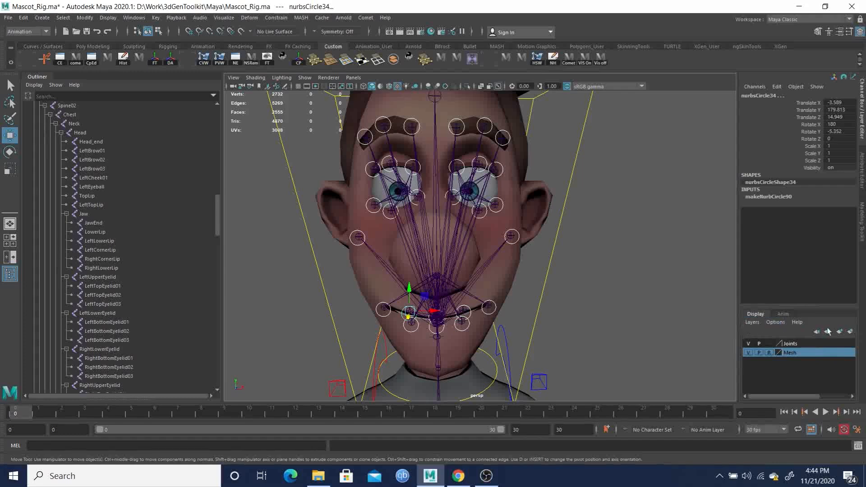
pyautogui.click(851, 332)
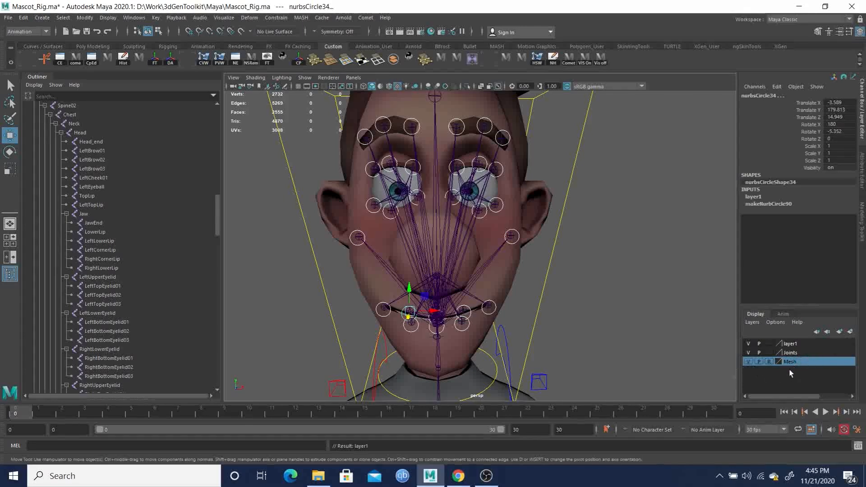
pyautogui.click(794, 345)
pyautogui.click(748, 345)
pyautogui.click(748, 345)
# Rename the new display layer that holds the face circles to Facial_ctrlsRig.
pyautogui.doubleClick(790, 345)
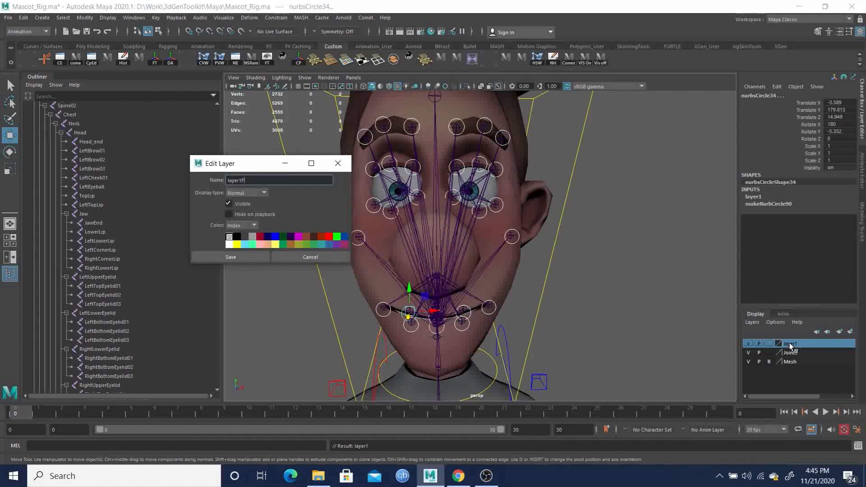
pyautogui.write('Facial')
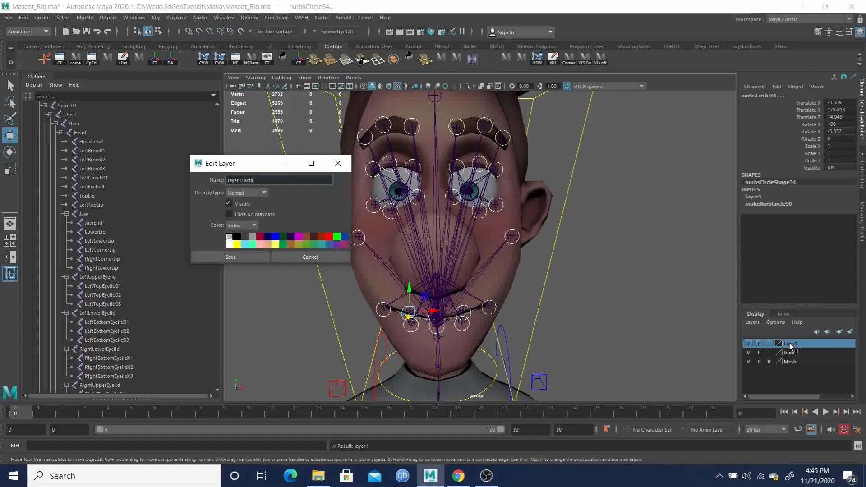
pyautogui.press('BackSpace')
pyautogui.press('BackSpace')
pyautogui.press('BackSpace')
pyautogui.press('BackSpace')
pyautogui.press('BackSpace')
pyautogui.press('BackSpace')
pyautogui.press('BackSpace')
pyautogui.press('BackSpace')
pyautogui.write('Facial_ctrlsRig')
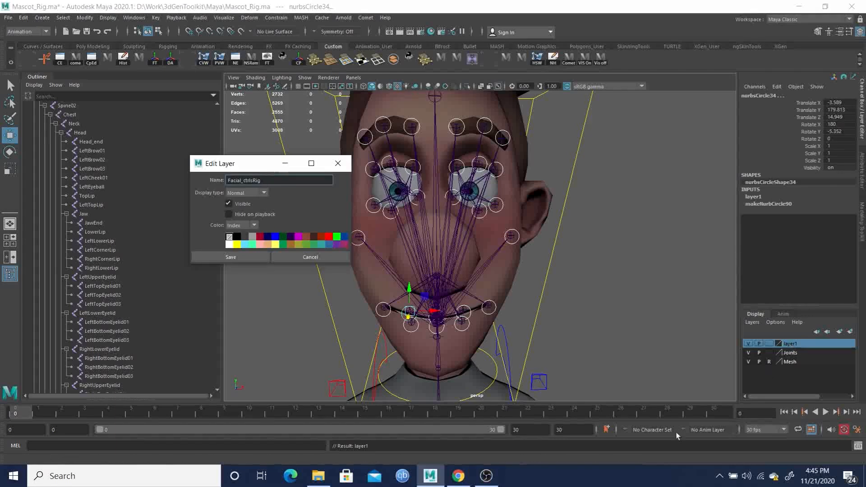
pyautogui.click(220, 257)
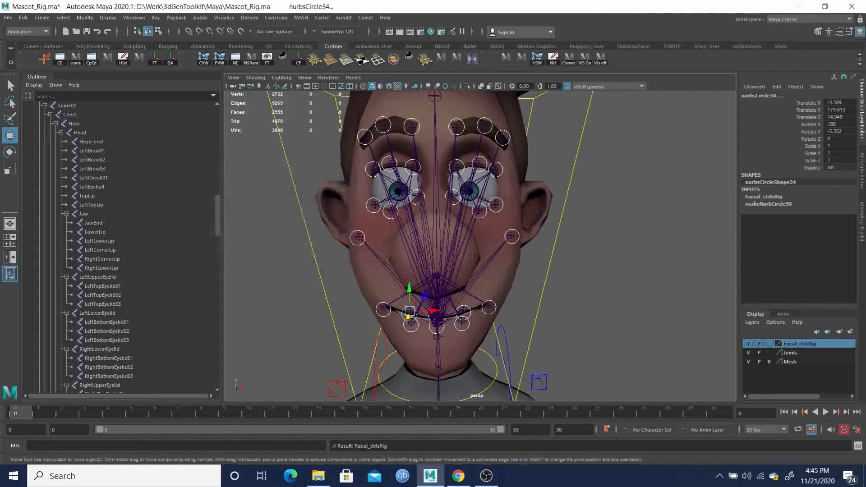
# Set the Facial_ctrlsRig layer's colour to yellow and deselect the circles.
pyautogui.doubleClick(799, 345)
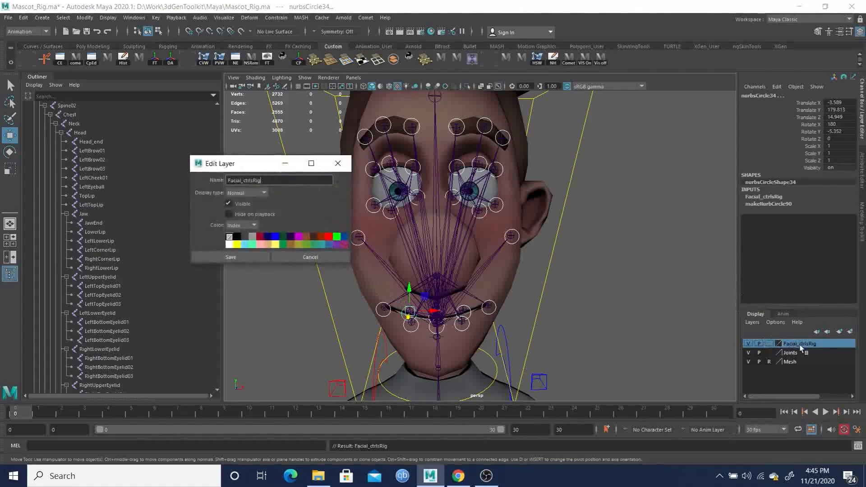
pyautogui.click(236, 244)
pyautogui.click(239, 256)
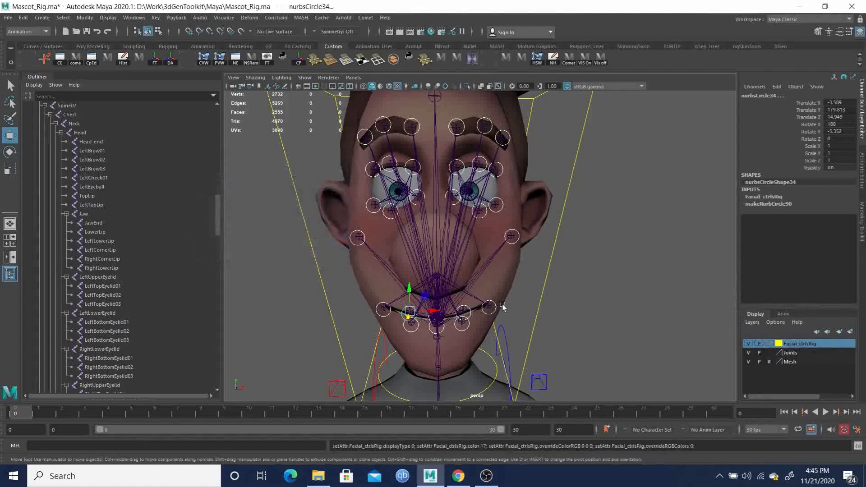
pyautogui.click(613, 291)
# Examine the face circles from several angles and compare them with the facial joint names under the Head joint.
pyautogui.keyDown('alt'); pyautogui.moveTo(581, 283); pyautogui.dragTo(507, 265); pyautogui.keyUp('alt')
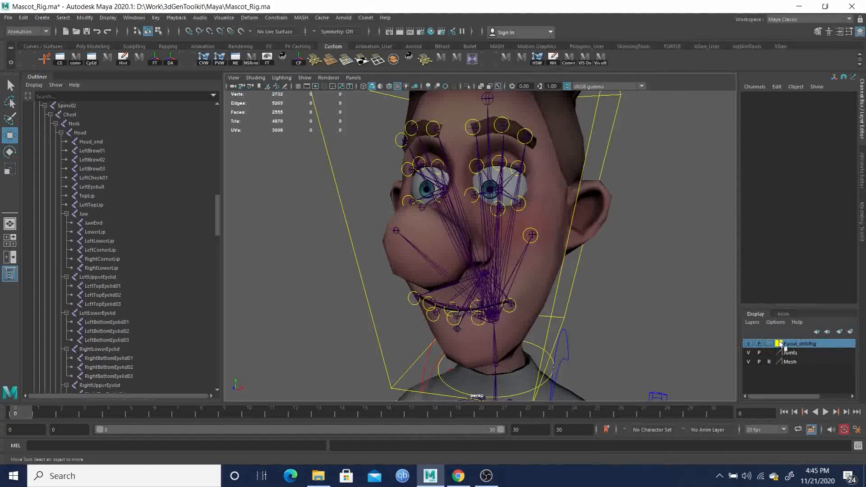
pyautogui.keyDown('alt'); pyautogui.moveTo(432, 201); pyautogui.dragTo(475, 228, button='right'); pyautogui.keyUp('alt')
pyautogui.keyDown('alt'); pyautogui.moveTo(537, 232); pyautogui.dragTo(500, 235); pyautogui.keyUp('alt')
pyautogui.keyDown('alt'); pyautogui.moveTo(503, 236); pyautogui.dragTo(467, 186, button='middle'); pyautogui.keyUp('alt')
pyautogui.keyDown('alt'); pyautogui.moveTo(467, 186); pyautogui.dragTo(455, 237); pyautogui.keyUp('alt')
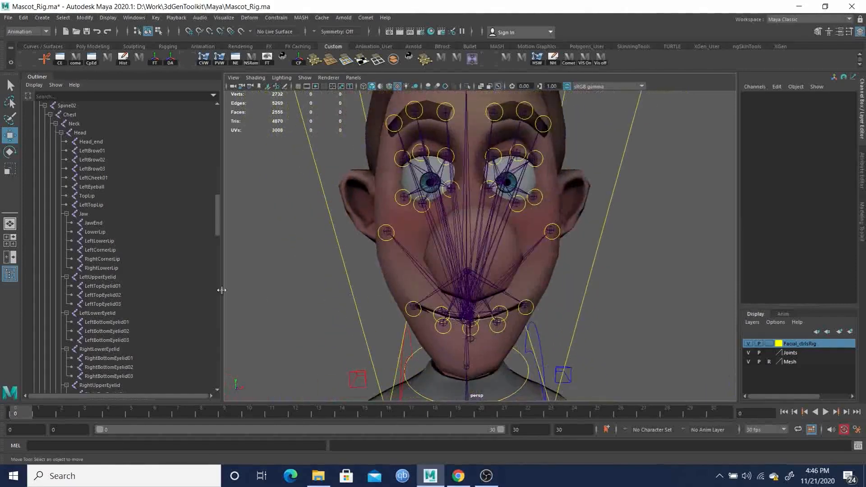
pyautogui.moveTo(217, 199); pyautogui.dragTo(227, 372)
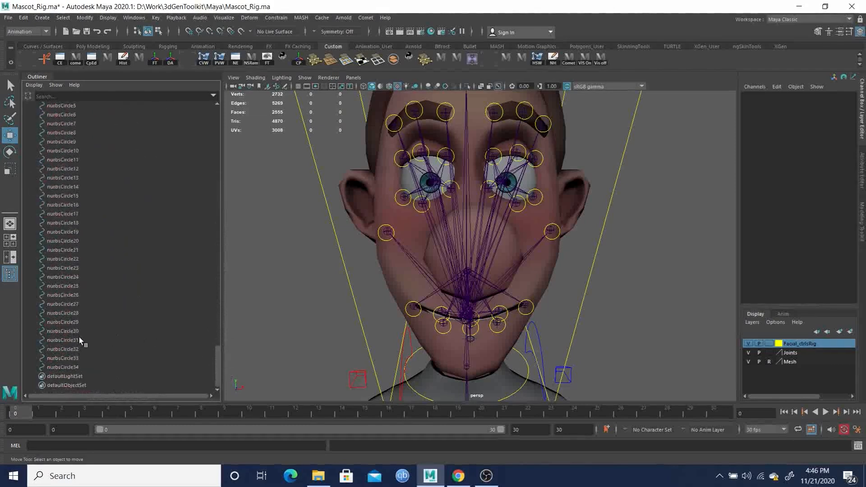
pyautogui.scroll(20, 107, 356)
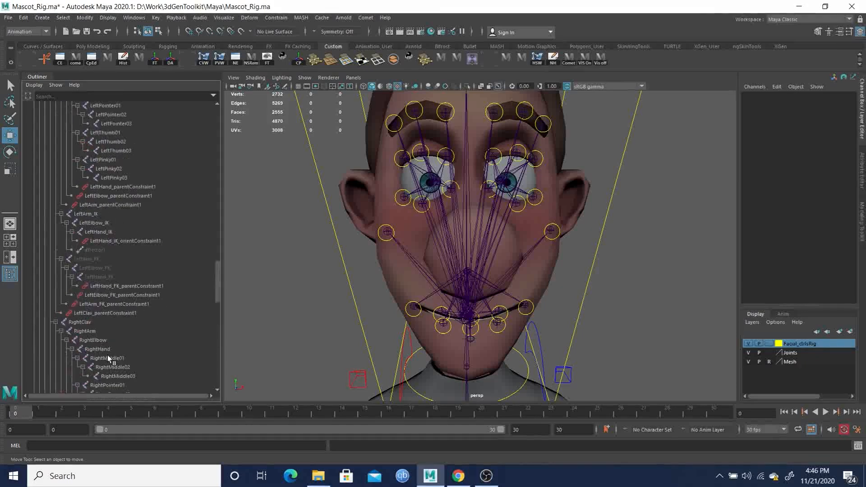
pyautogui.scroll(4, 107, 337)
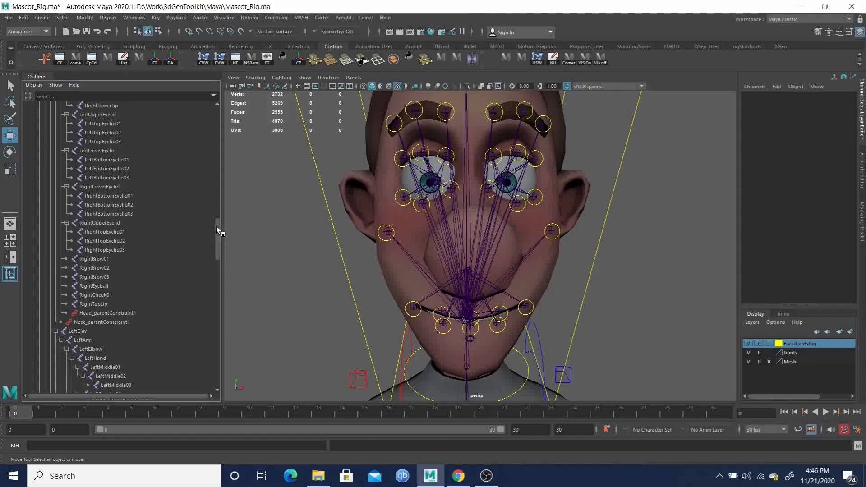
pyautogui.moveTo(215, 222); pyautogui.dragTo(212, 193)
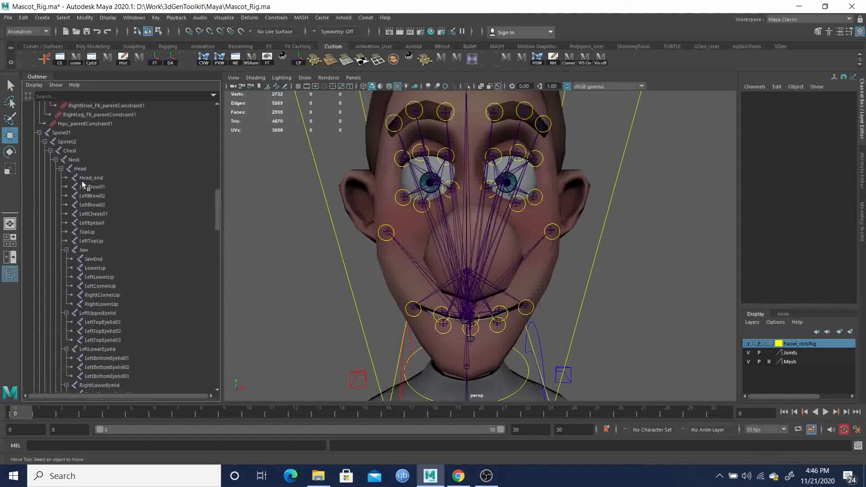
pyautogui.press('q')
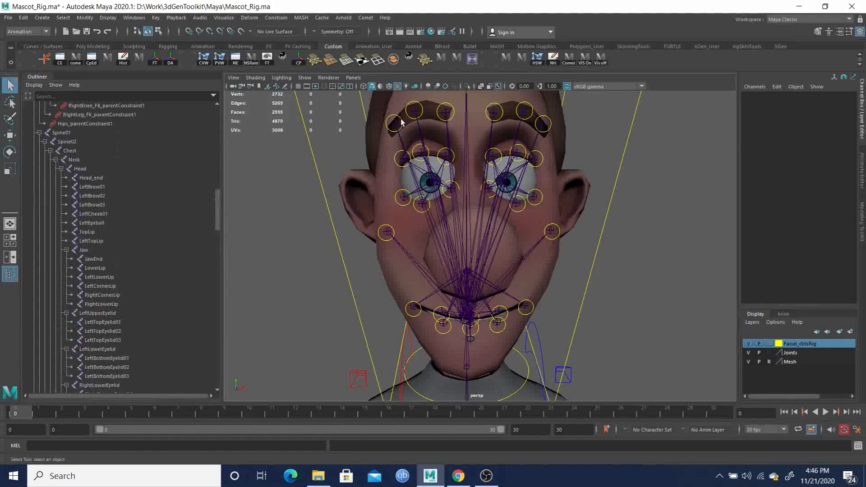
pyautogui.click(400, 122)
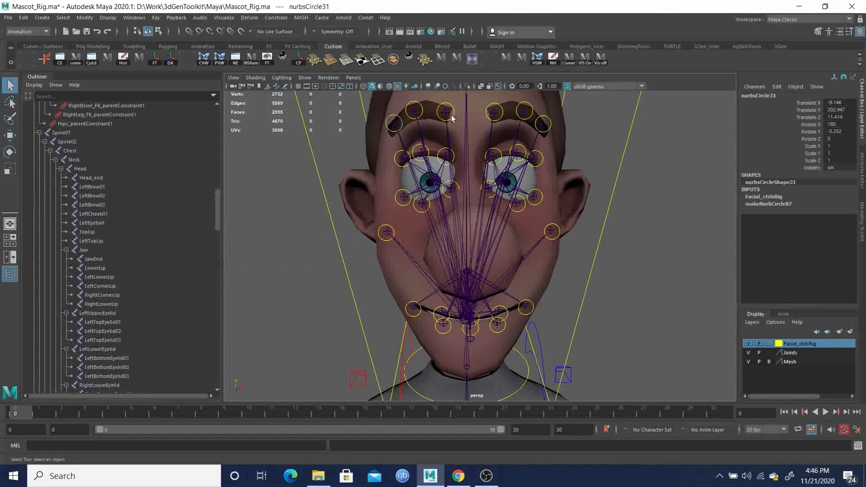
pyautogui.click(428, 111)
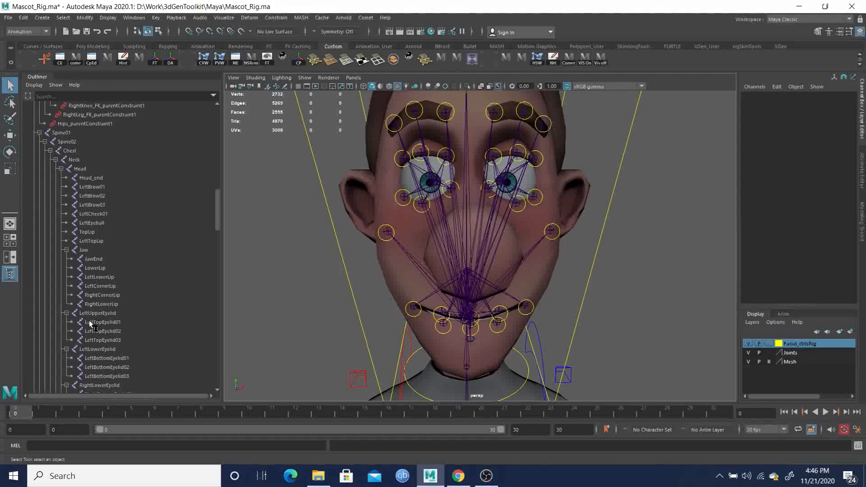
pyautogui.keyDown('alt'); pyautogui.moveTo(506, 252); pyautogui.dragTo(471, 250); pyautogui.keyUp('alt')
pyautogui.keyDown('alt'); pyautogui.moveTo(456, 228); pyautogui.dragTo(499, 189, button='middle'); pyautogui.keyUp('alt')
pyautogui.keyDown('alt'); pyautogui.moveTo(511, 221); pyautogui.dragTo(554, 279, button='right'); pyautogui.keyUp('alt')
pyautogui.keyDown('alt'); pyautogui.moveTo(474, 226); pyautogui.dragTo(470, 186, button='middle'); pyautogui.keyUp('alt')
pyautogui.keyDown('alt'); pyautogui.moveTo(508, 211); pyautogui.dragTo(473, 212); pyautogui.keyUp('alt')
pyautogui.keyDown('alt'); pyautogui.moveTo(485, 220); pyautogui.dragTo(425, 201, button='middle'); pyautogui.keyUp('alt')
# Check which brow positions nurbsCircle1, nurbsCircle2 and nurbsCircle3 belong to by selecting each and framing the brow area.
pyautogui.scroll(-13, 108, 360)
pyautogui.scroll(-15, 107, 359)
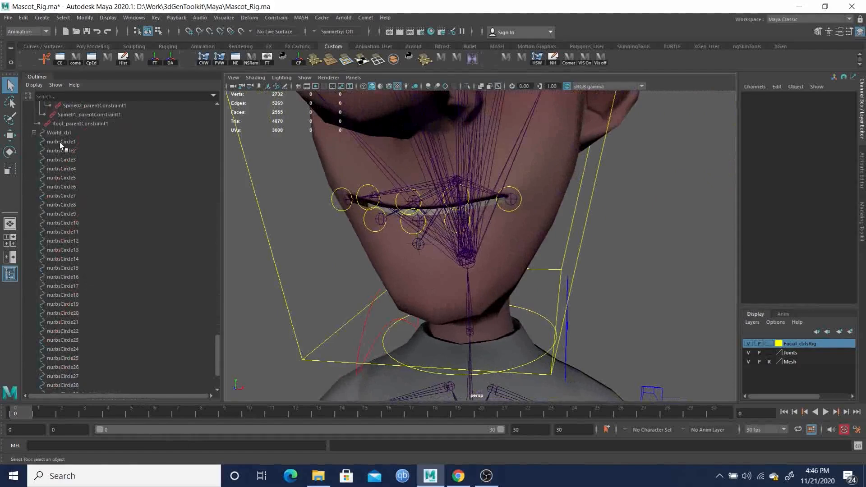
pyautogui.click(60, 142)
pyautogui.press('f')
pyautogui.keyDown('alt'); pyautogui.moveTo(603, 241); pyautogui.dragTo(361, 192, button='right'); pyautogui.keyUp('alt')
pyautogui.moveTo(455, 209)
pyautogui.keyDown('alt'); pyautogui.mouseDown()
pyautogui.moveTo(445, 208)
pyautogui.moveTo(461, 223)
pyautogui.mouseUp(); pyautogui.keyUp('alt')
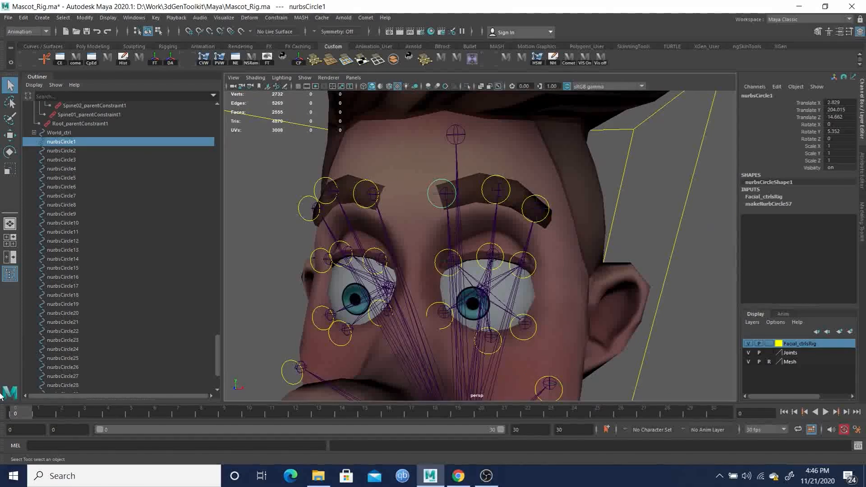
pyautogui.click(62, 151)
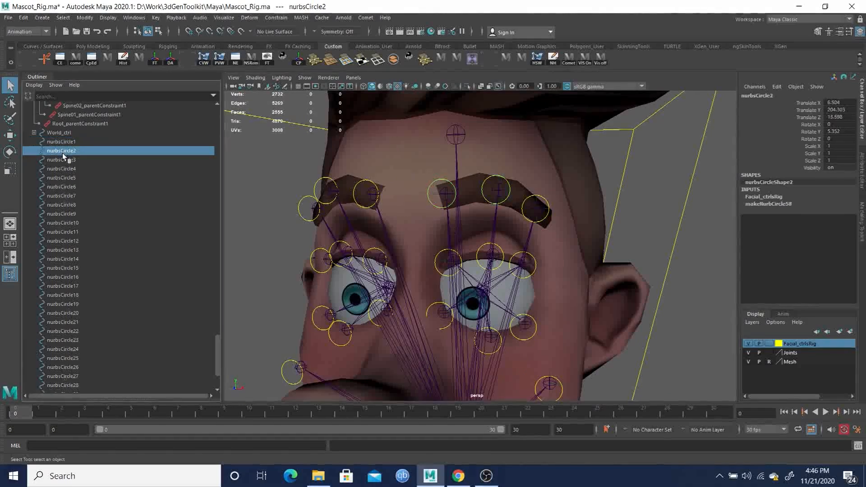
pyautogui.click(65, 160)
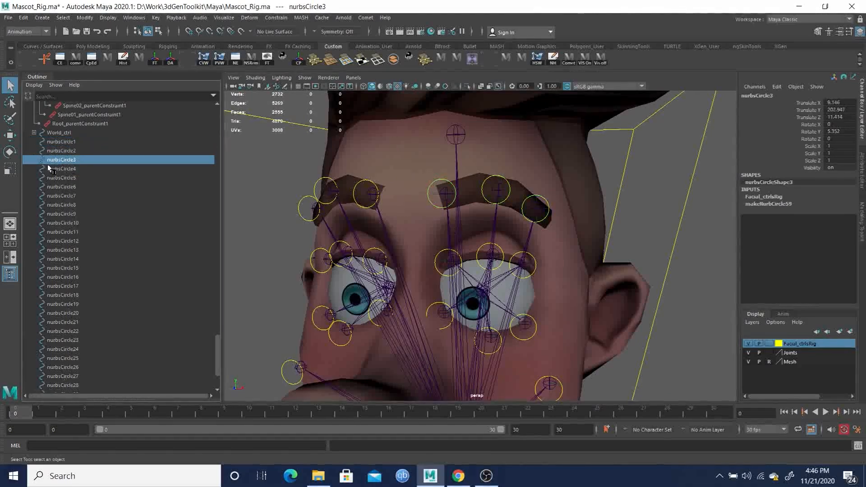
# Rename and number nurbsCircle1 to nurbsCircle3 with cometRename, using the base name Brow, start number 1 and padding 02.
pyautogui.click(67, 141)
pyautogui.keyDown('shift'); pyautogui.click(66, 159); pyautogui.keyUp('shift')
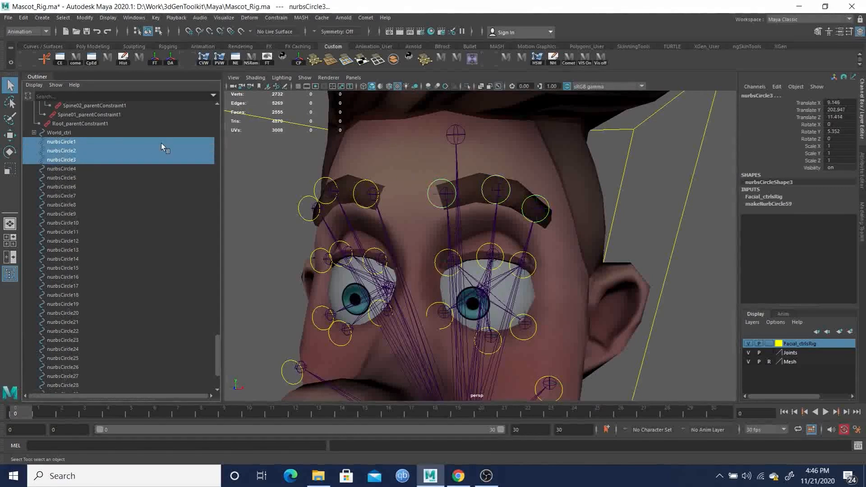
pyautogui.click(365, 17)
pyautogui.moveTo(424, 32)
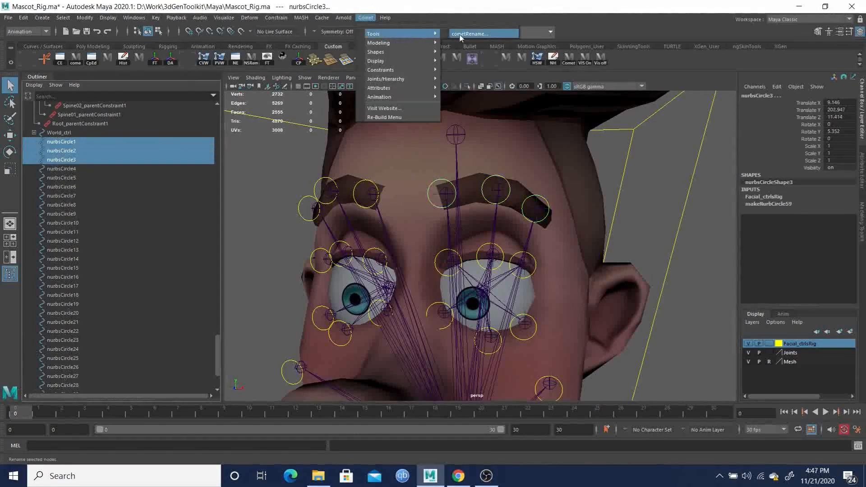
pyautogui.click(466, 36)
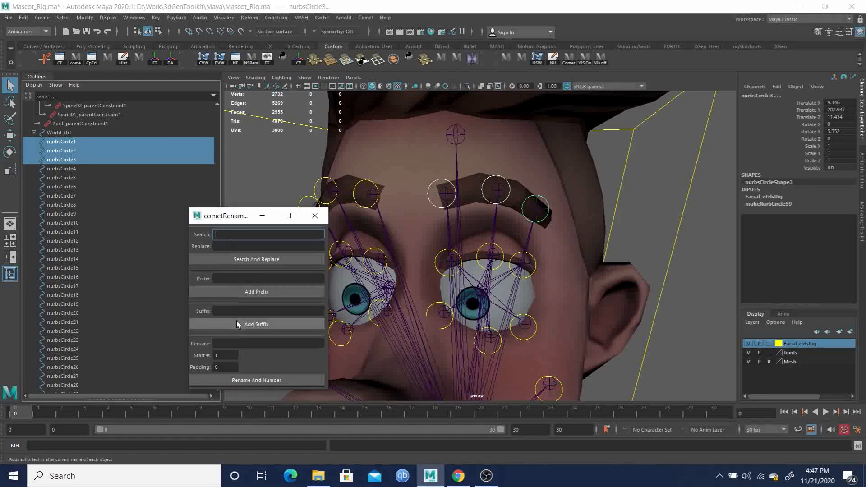
pyautogui.click(241, 343)
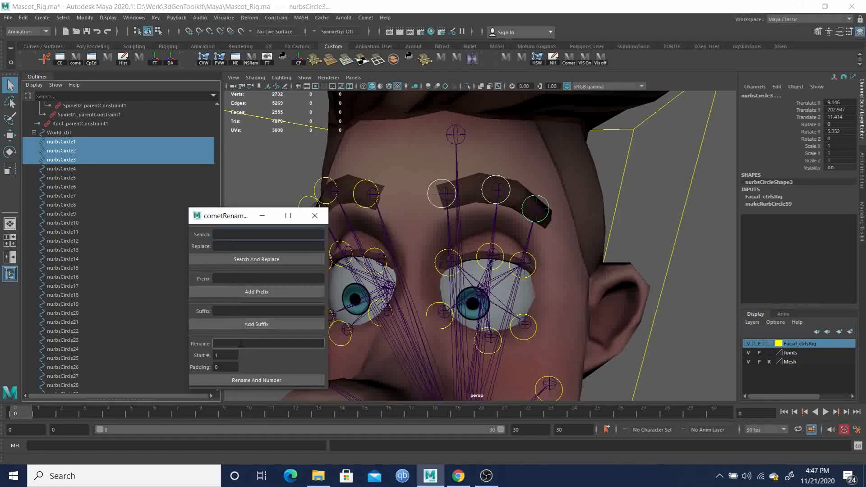
pyautogui.write('Brow')
pyautogui.press('Tab')
pyautogui.press('Tab')
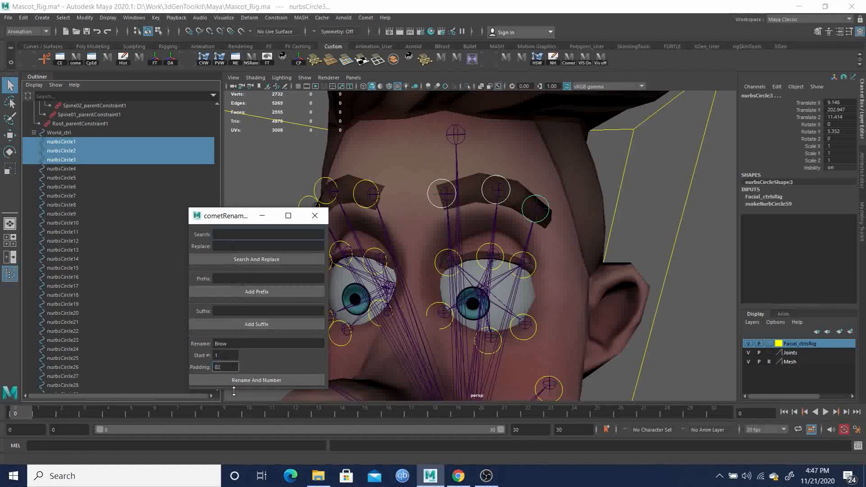
pyautogui.click(259, 380)
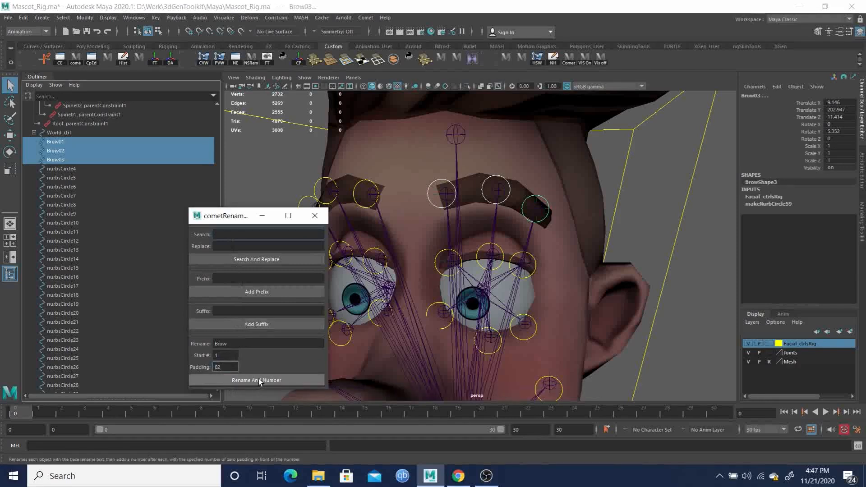
# Add the prefix Left and the suffix _ctrl to the three renamed brow circles.
pyautogui.click(234, 278)
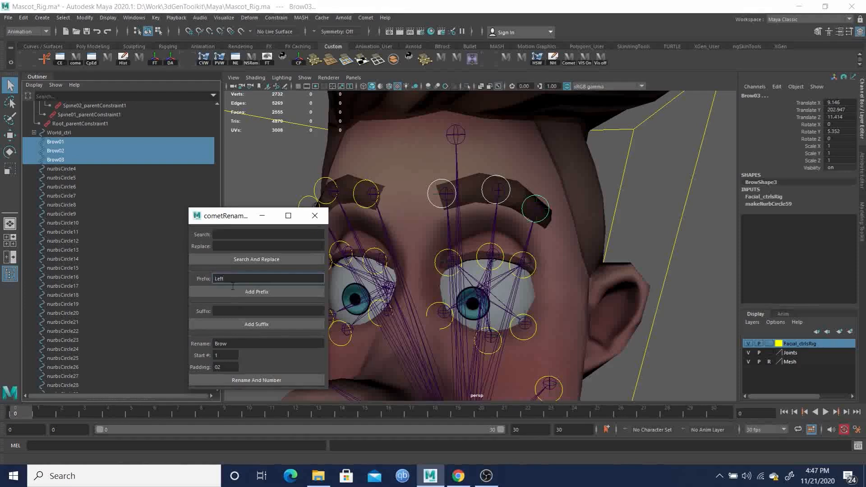
pyautogui.click(235, 312)
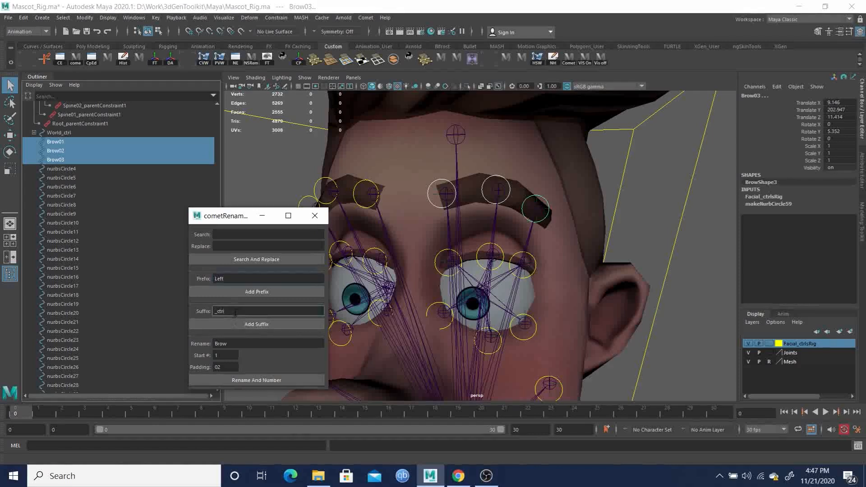
pyautogui.click(266, 291)
pyautogui.click(265, 325)
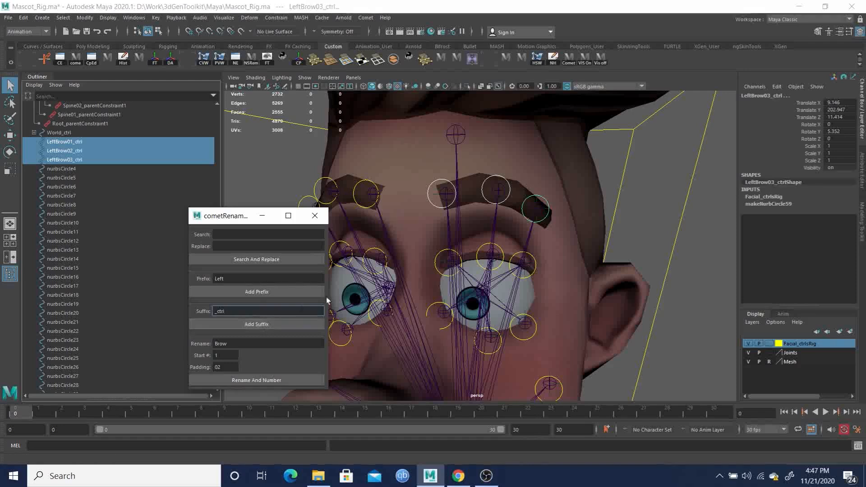
# Rename nurbsCircle4 to LeftCheek01_ctrl using the base name Cheek, prefix Left and suffix _ctrl.
pyautogui.click(64, 170)
pyautogui.keyDown('alt'); pyautogui.moveTo(436, 269); pyautogui.dragTo(385, 317); pyautogui.keyUp('alt')
pyautogui.doubleClick(247, 343)
pyautogui.write('Cheek')
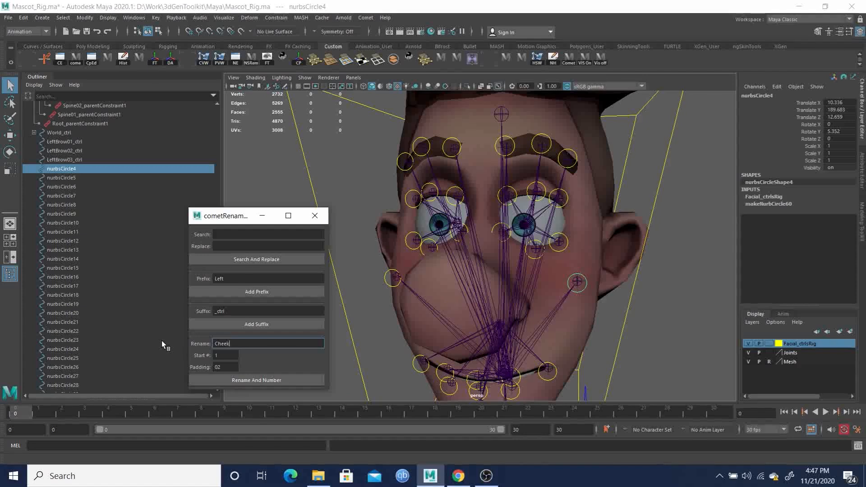
pyautogui.click(249, 380)
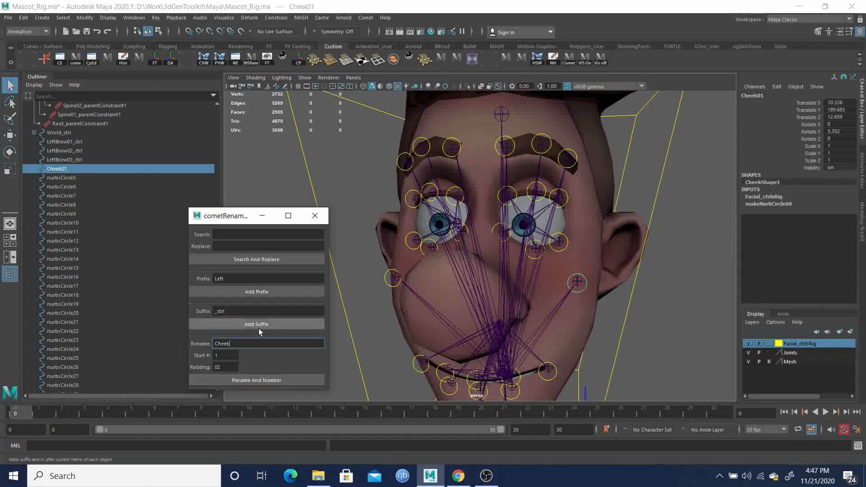
pyautogui.click(263, 292)
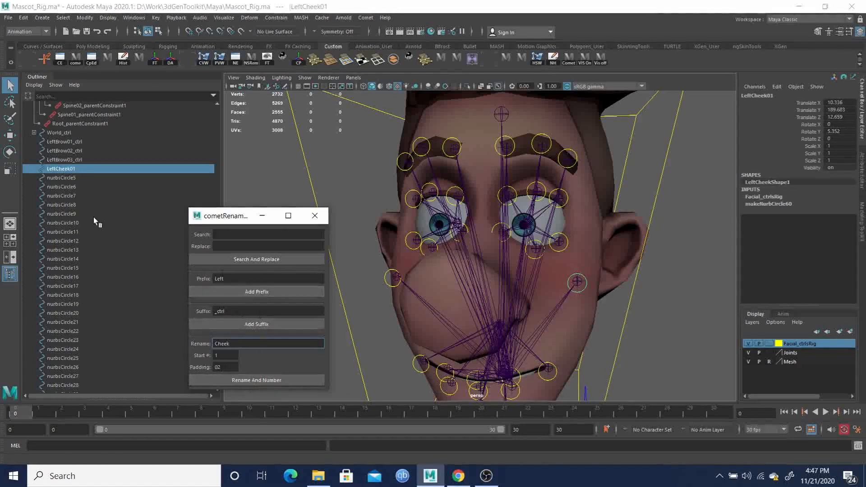
pyautogui.click(266, 325)
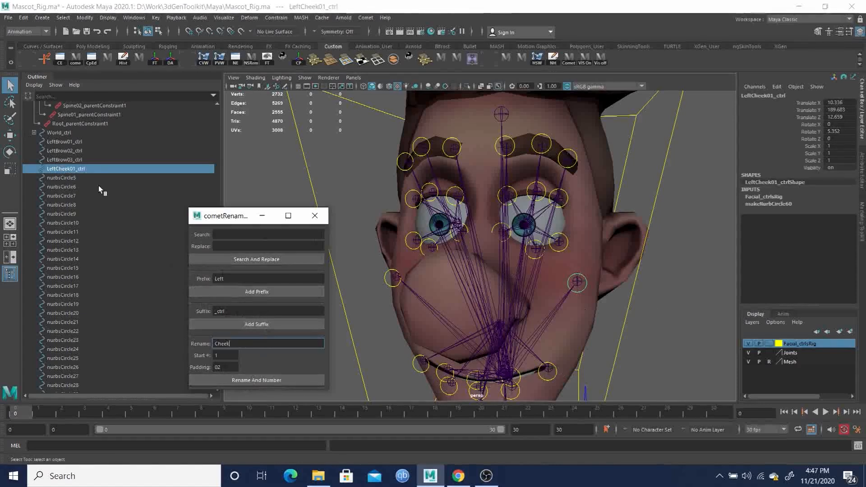
# Switch the viewport to wireframe display and check which joint around the left eye nurbsCircle5 belongs to.
pyautogui.click(60, 177)
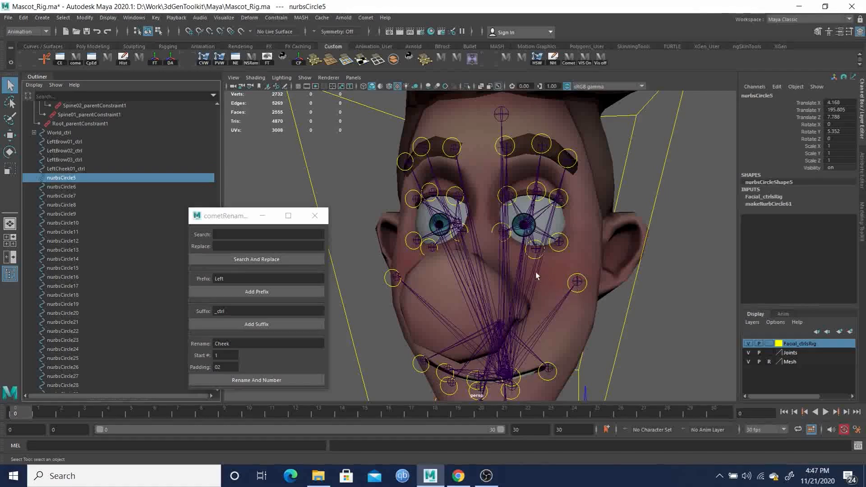
pyautogui.keyDown('alt'); pyautogui.moveTo(524, 298); pyautogui.dragTo(526, 202, button='middle'); pyautogui.keyUp('alt')
pyautogui.keyDown('alt'); pyautogui.moveTo(526, 201); pyautogui.dragTo(554, 227); pyautogui.keyUp('alt')
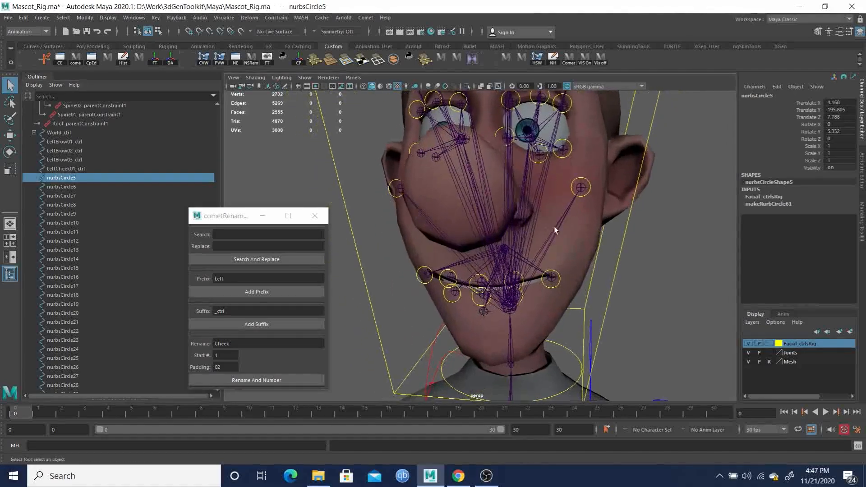
pyautogui.press('4')
pyautogui.keyDown('alt'); pyautogui.moveTo(582, 253); pyautogui.dragTo(500, 255); pyautogui.keyUp('alt')
pyautogui.keyDown('alt'); pyautogui.moveTo(500, 255); pyautogui.dragTo(586, 280, button='right'); pyautogui.keyUp('alt')
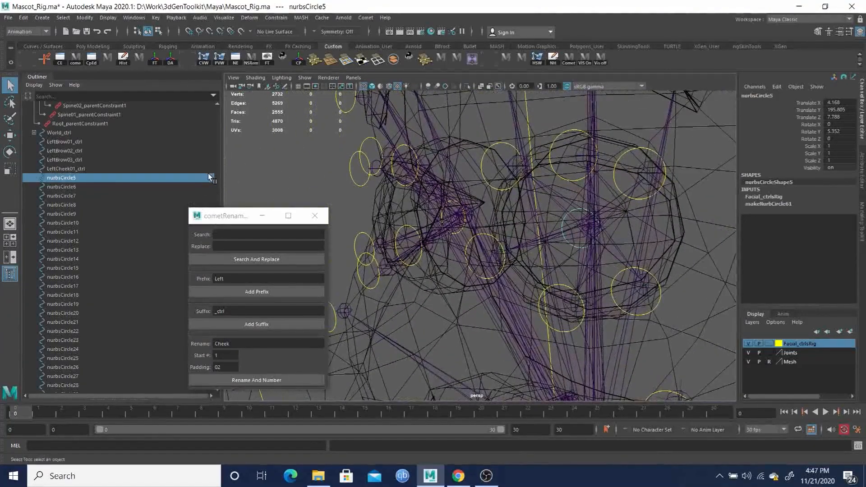
pyautogui.moveTo(229, 220); pyautogui.dragTo(266, 228)
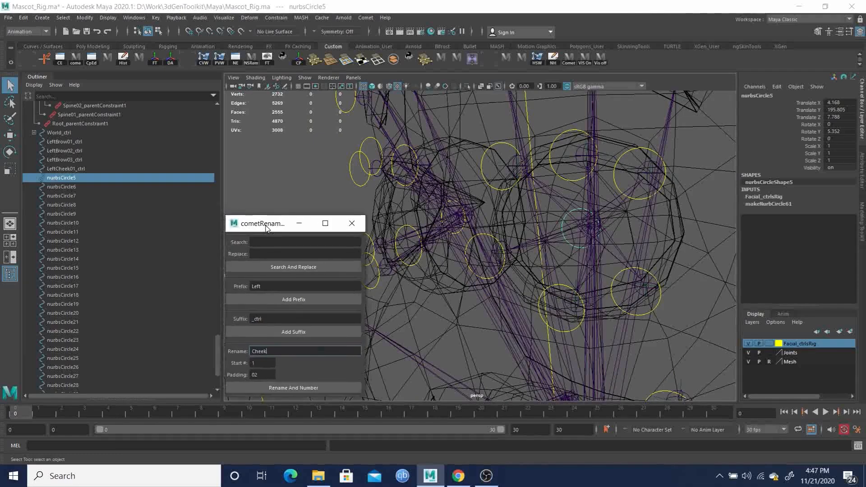
pyautogui.moveTo(214, 360); pyautogui.dragTo(216, 331)
pyautogui.click(64, 178)
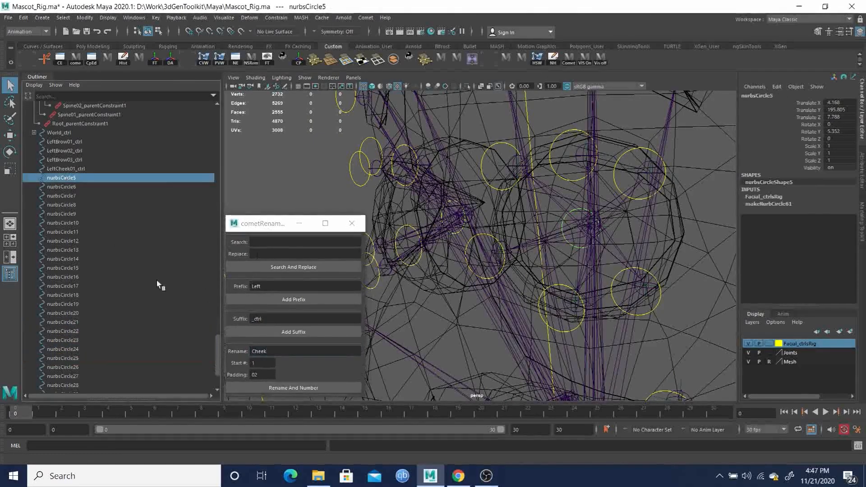
# Check where nurbsCircle6 sits around the mouth, and look up the LeftEyeball joint in the head joint hierarchy.
pyautogui.click(63, 187)
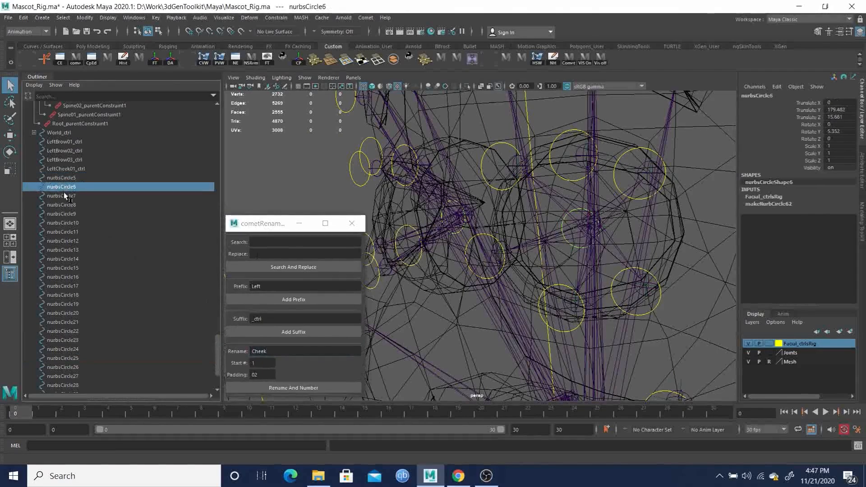
pyautogui.keyDown('alt'); pyautogui.moveTo(461, 277); pyautogui.dragTo(357, 228, button='right'); pyautogui.keyUp('alt')
pyautogui.keyDown('alt'); pyautogui.moveTo(464, 272); pyautogui.dragTo(465, 172, button='middle'); pyautogui.keyUp('alt')
pyautogui.keyDown('alt'); pyautogui.moveTo(465, 215); pyautogui.dragTo(472, 213); pyautogui.keyUp('alt')
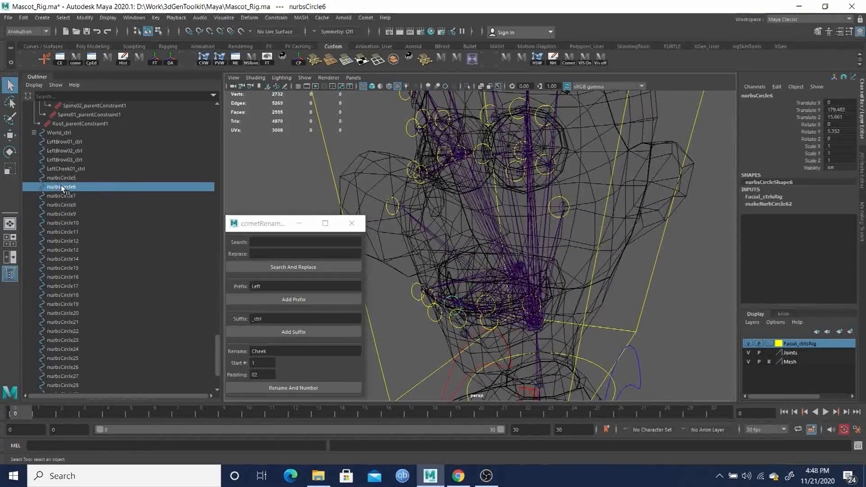
pyautogui.moveTo(217, 348); pyautogui.dragTo(216, 209)
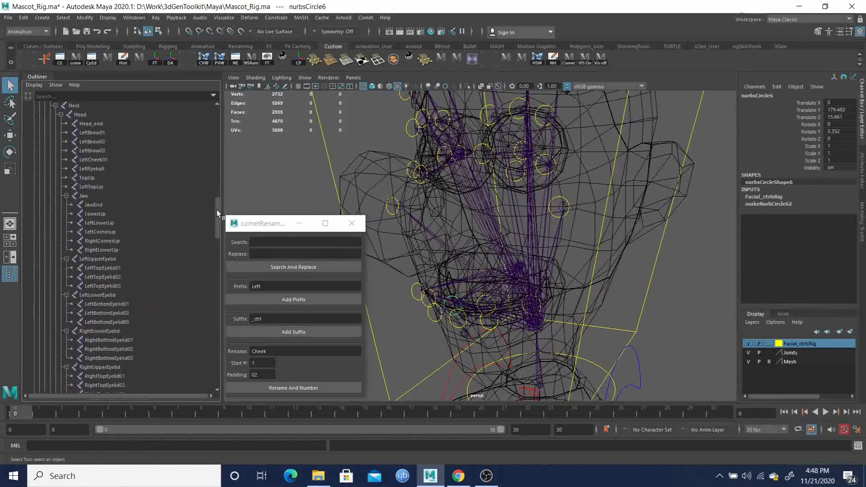
pyautogui.click(91, 169)
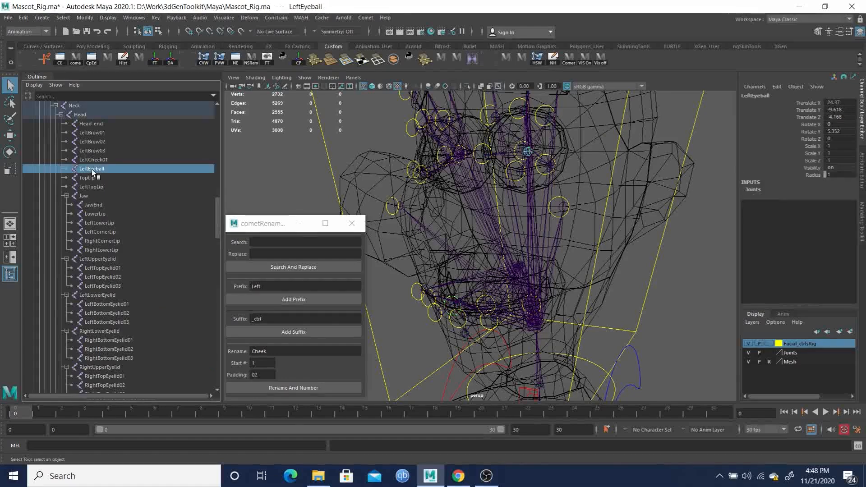
pyautogui.moveTo(217, 209); pyautogui.dragTo(225, 350)
pyautogui.scroll(6, 101, 158)
# Rename nurbsCircle5 to LeftEyeball01_ctrl with cometRename, using the base name Eyeball, prefix Left and suffix _ctrl.
pyautogui.click(67, 268)
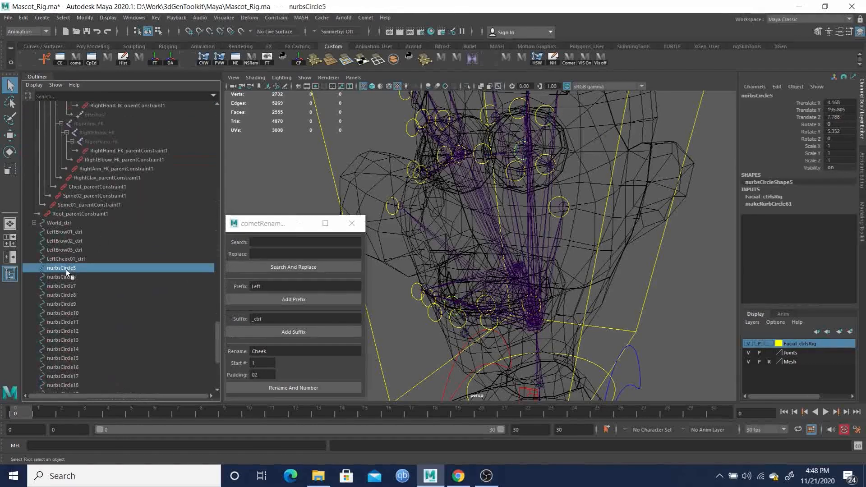
pyautogui.doubleClick(66, 269)
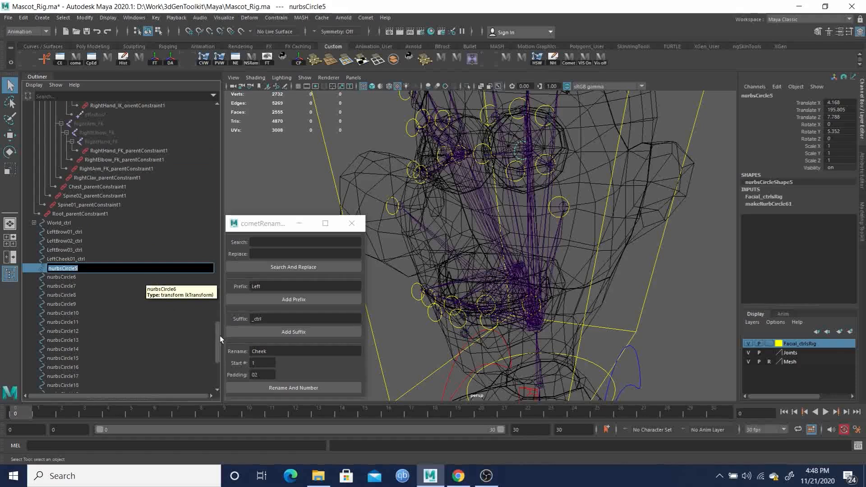
pyautogui.moveTo(277, 352); pyautogui.dragTo(206, 348)
pyautogui.write('Eyeball')
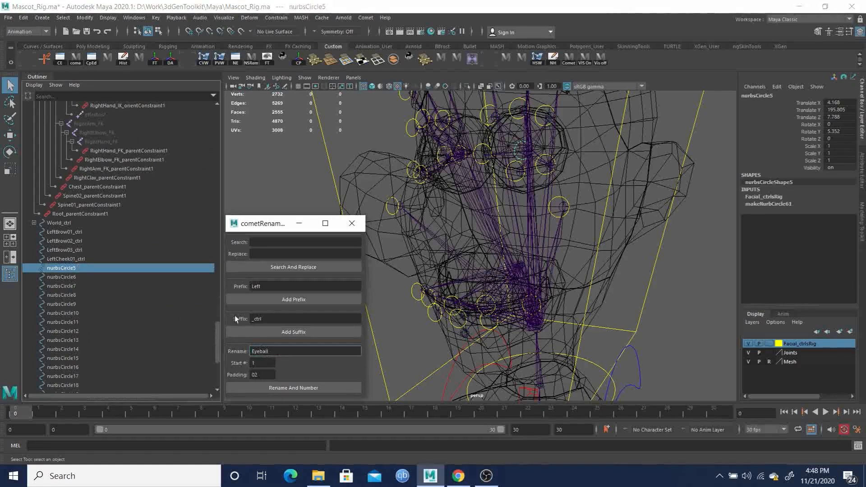
pyautogui.click(296, 387)
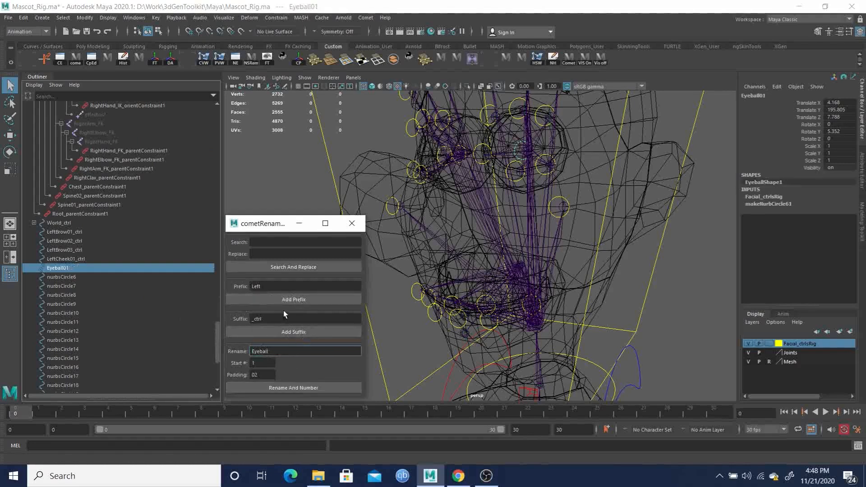
pyautogui.click(286, 299)
pyautogui.click(294, 332)
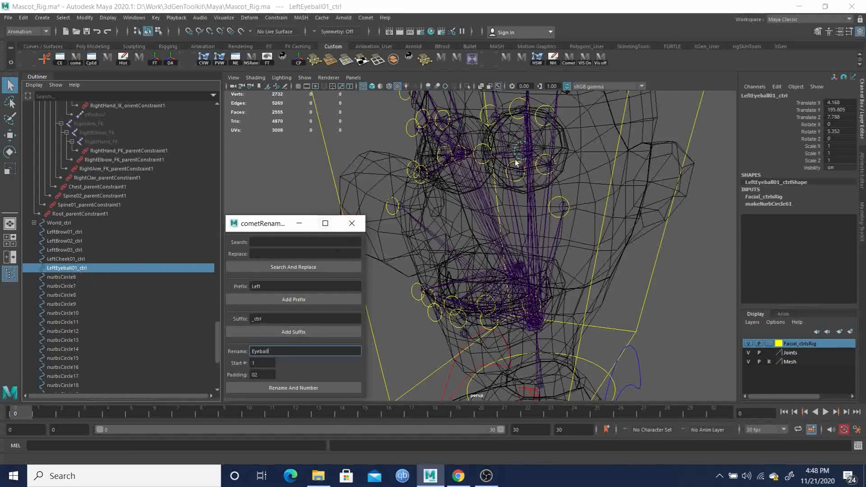
# Inspect the control vertices of LeftEyeball01_ctrl in component mode, and check the renamed cheek and brow controls.
pyautogui.click(58, 267)
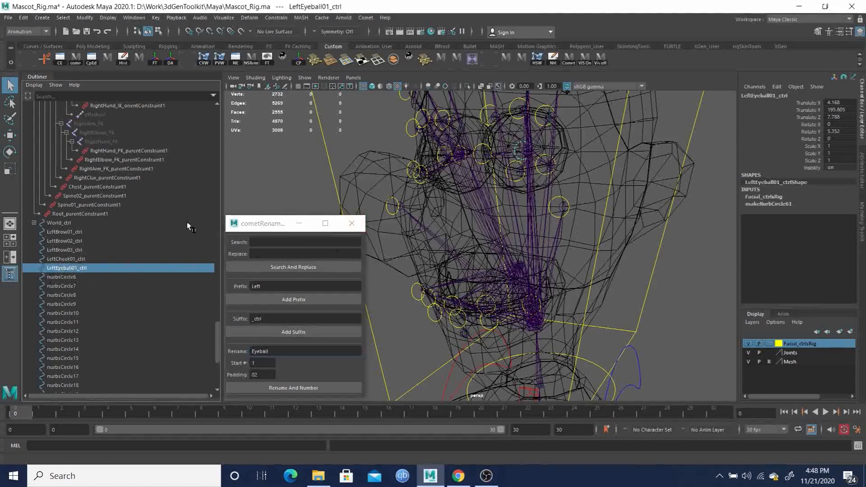
pyautogui.press('F8')
pyautogui.moveTo(487, 138); pyautogui.dragTo(581, 187)
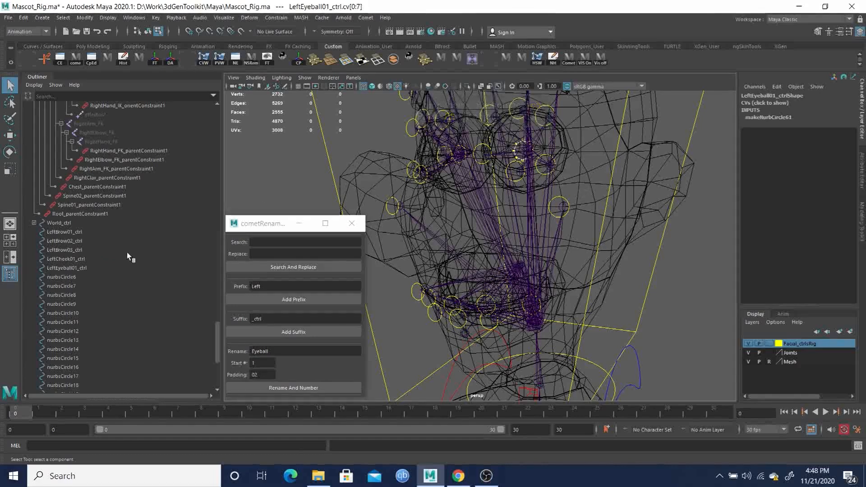
pyautogui.click(63, 268)
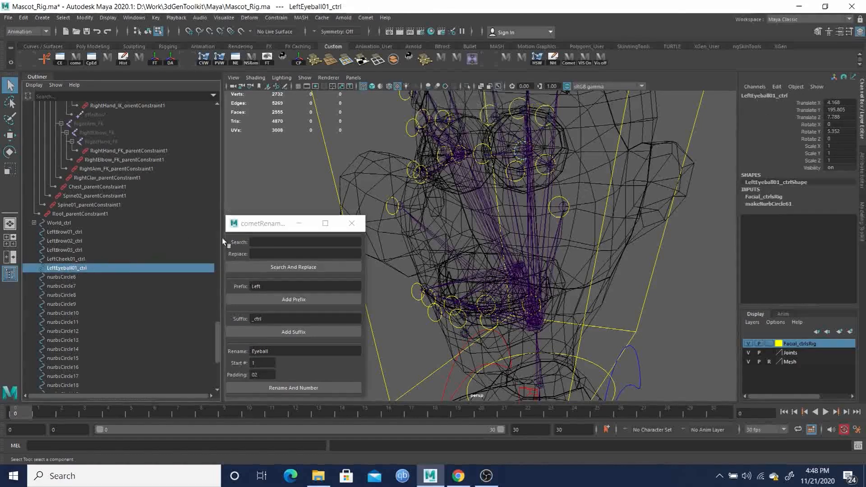
pyautogui.click(71, 258)
pyautogui.click(71, 242)
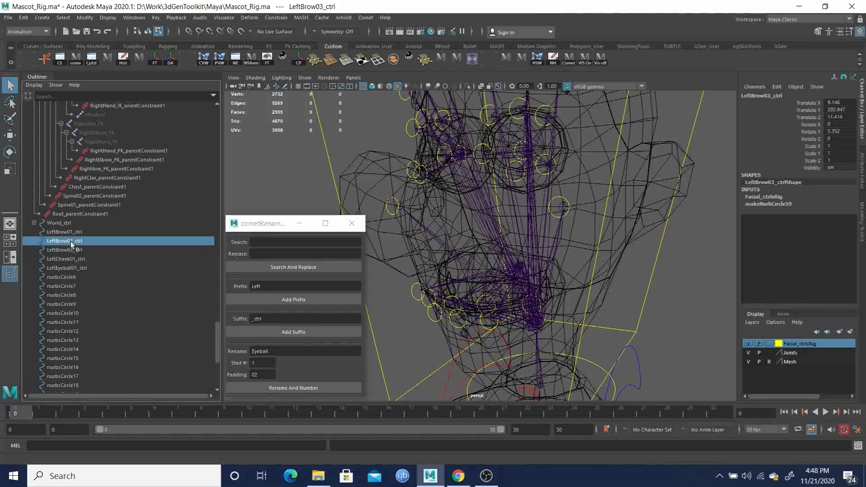
pyautogui.click(70, 233)
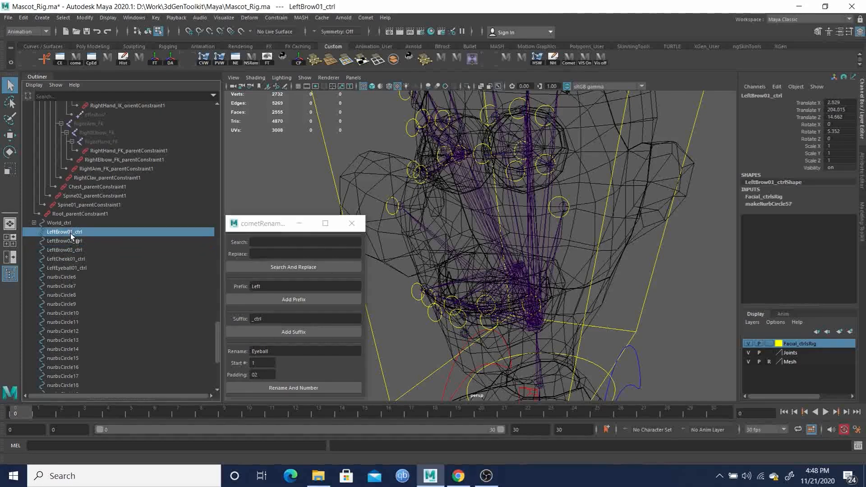
# Rename nurbsCircle6 to TopLip and add the suffix _ctrl.
pyautogui.click(65, 277)
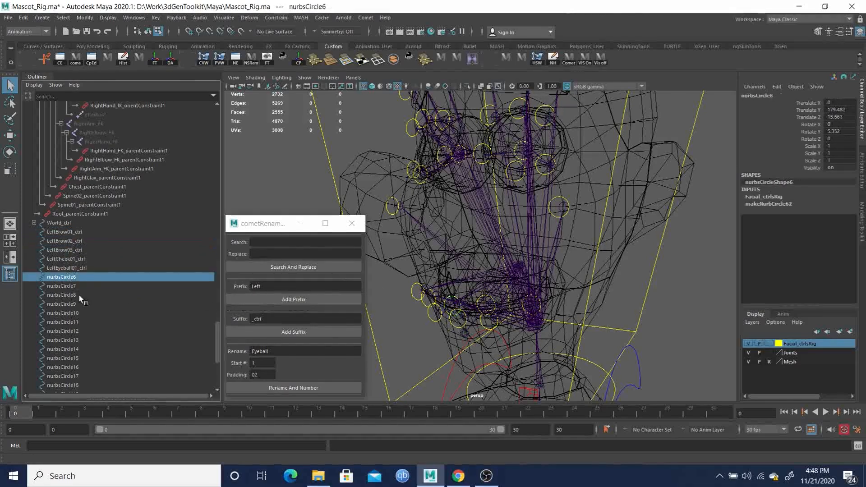
pyautogui.moveTo(285, 351); pyautogui.dragTo(227, 350)
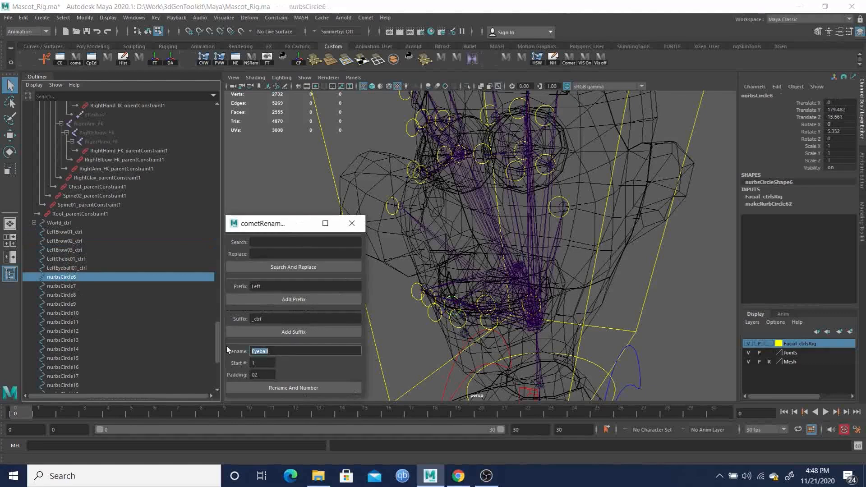
pyautogui.doubleClick(61, 277)
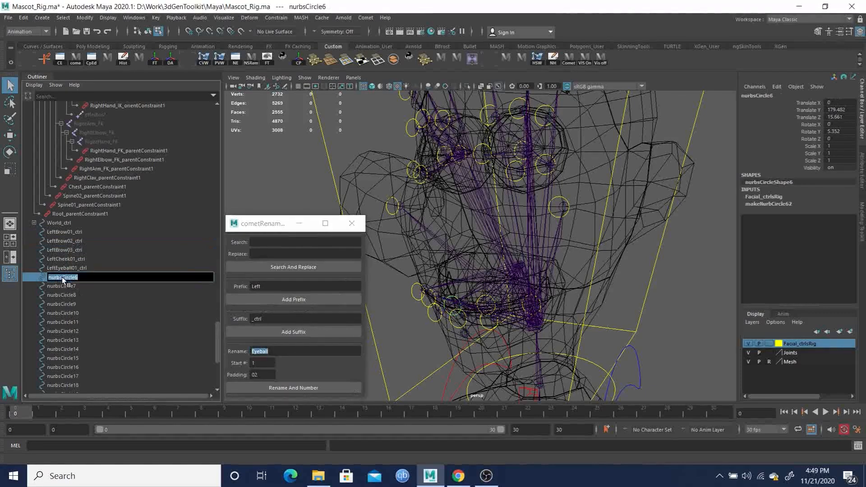
pyautogui.write('TopLip')
pyautogui.click(66, 288)
pyautogui.click(65, 279)
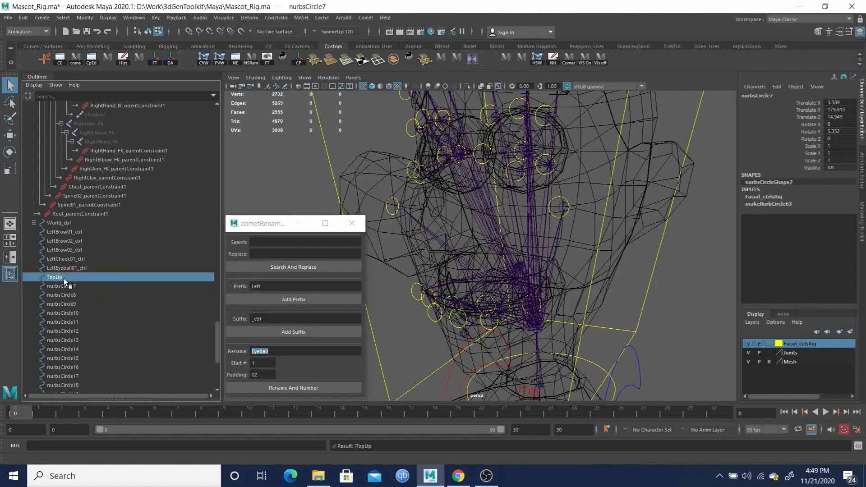
pyautogui.click(310, 329)
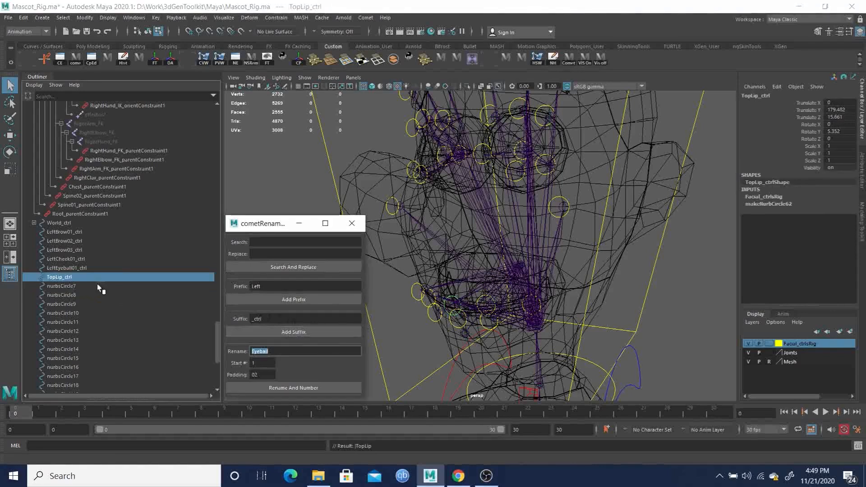
# Rename nurbsCircle7 to LeftTopLip and add the suffix _ctrl.
pyautogui.click(61, 286)
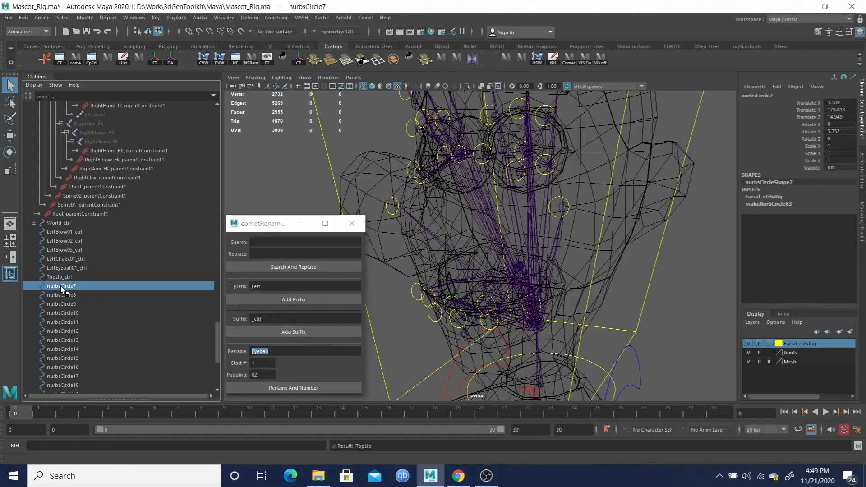
pyautogui.doubleClick(71, 289)
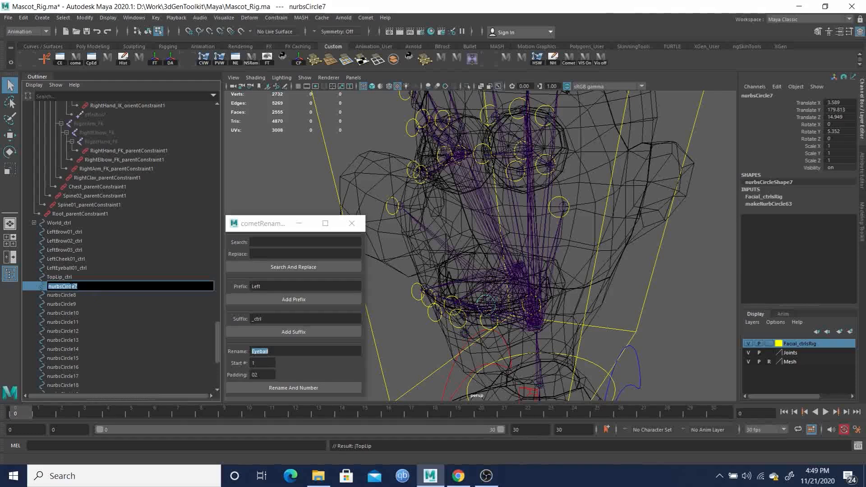
pyautogui.write('Top')
pyautogui.press('BackSpace')
pyautogui.press('BackSpace')
pyautogui.press('BackSpace')
pyautogui.write('LeftTop')
pyautogui.press('Return')
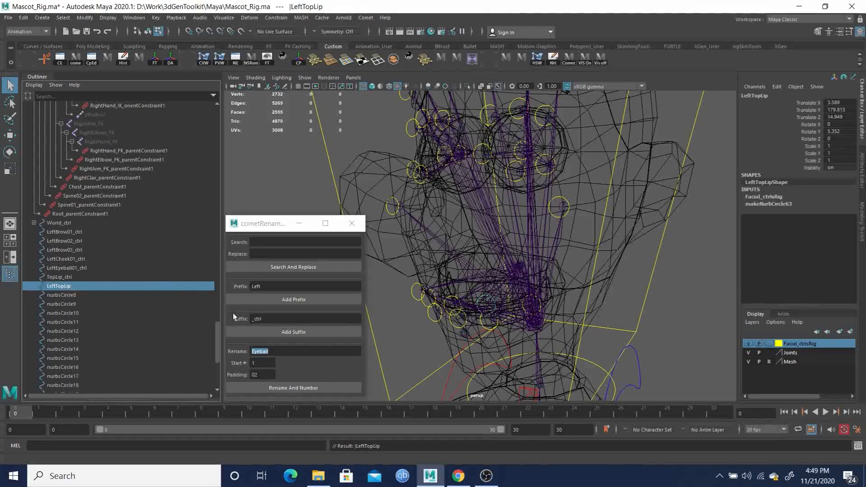
pyautogui.click(313, 332)
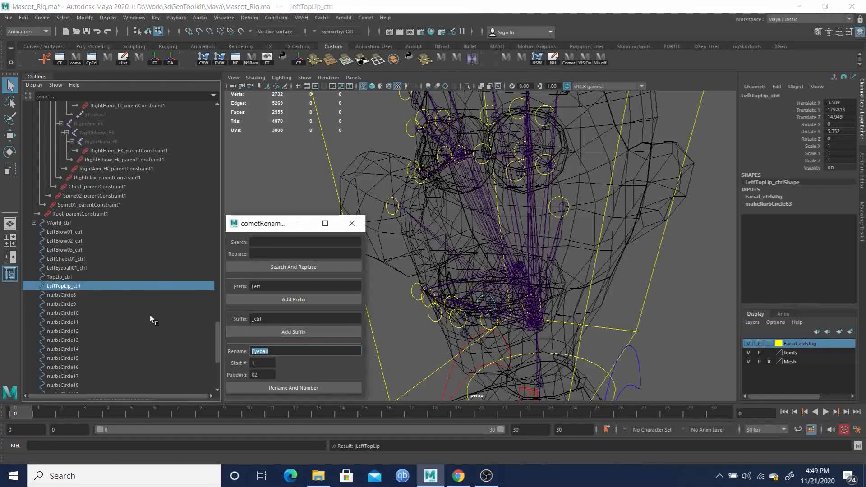
# Rename nurbsCircle8, the circle at the middle of the lower lip, to BottomLip and add the suffix _ctrl.
pyautogui.click(62, 294)
pyautogui.keyDown('alt'); pyautogui.moveTo(458, 272); pyautogui.dragTo(491, 247, button='middle'); pyautogui.keyUp('alt')
pyautogui.doubleClick(64, 295)
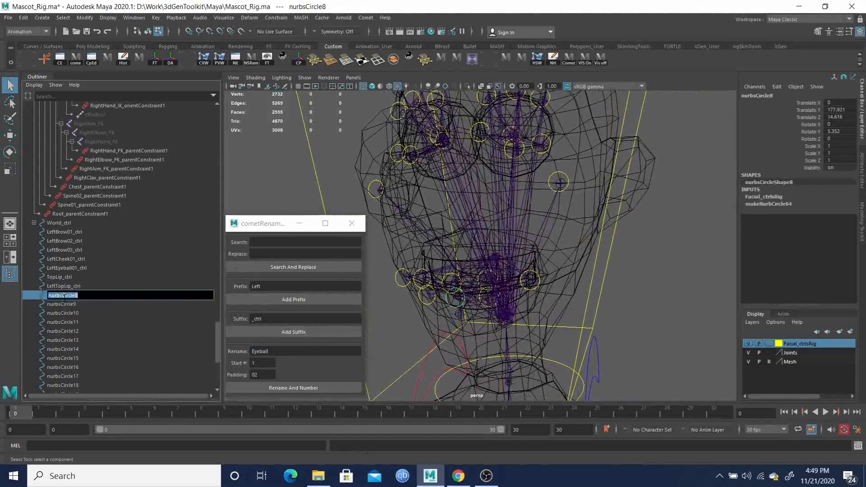
pyautogui.write('BottomLip')
pyautogui.press('Return')
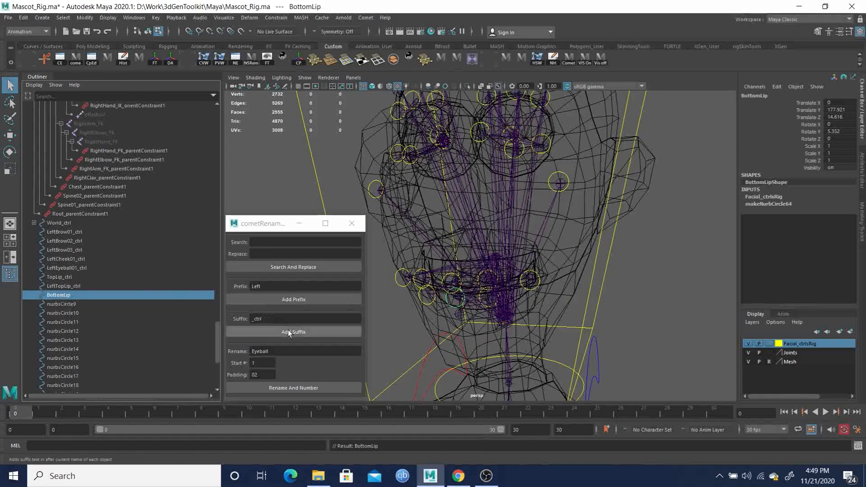
pyautogui.click(291, 332)
# Rename nurbsCircle9 to LeftBottomLip and add the suffix _ctrl.
pyautogui.click(62, 303)
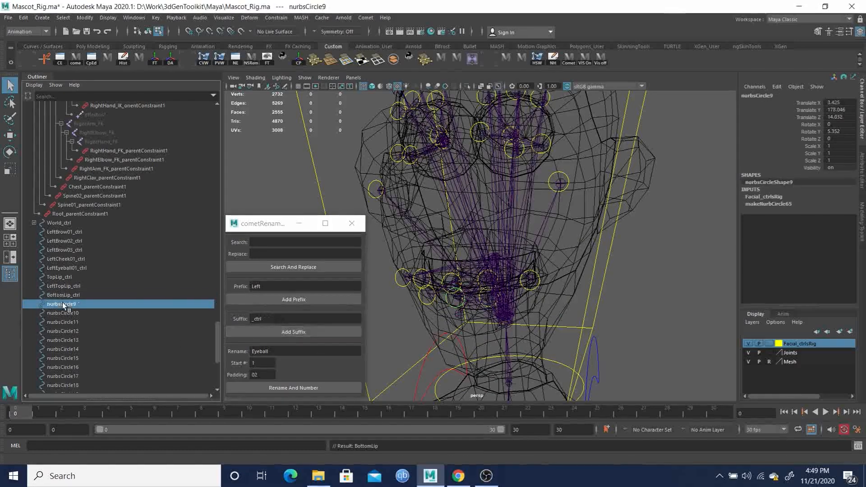
pyautogui.doubleClick(63, 303)
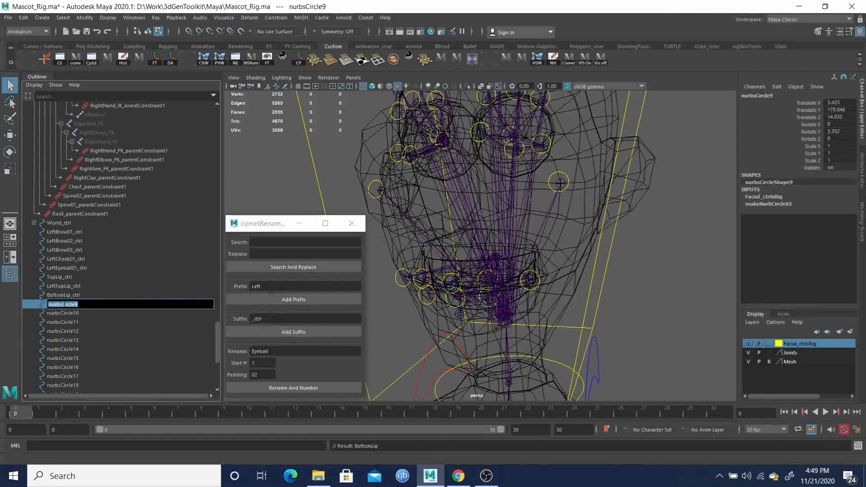
pyautogui.write('LeftBottomLip')
pyautogui.press('Return')
pyautogui.click(299, 333)
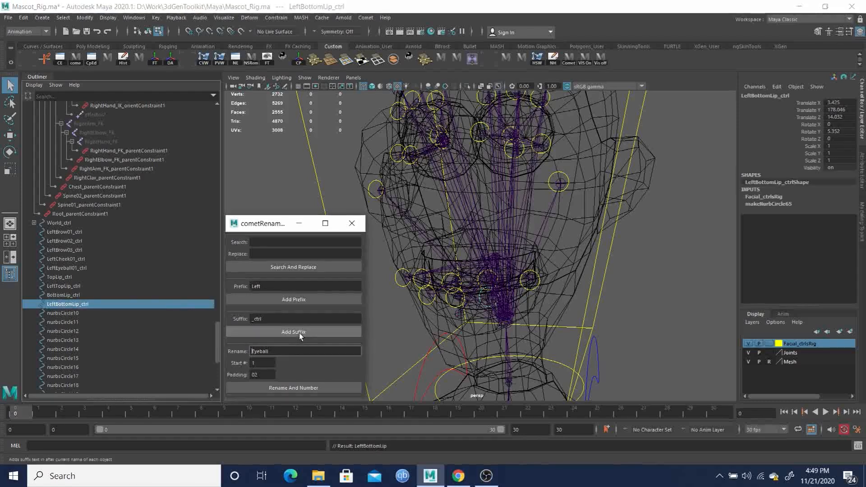
# Rename nurbsCircle10, the circle at the left mouth corner, to LeftCornerLip and add the suffix _ctrl.
pyautogui.click(69, 312)
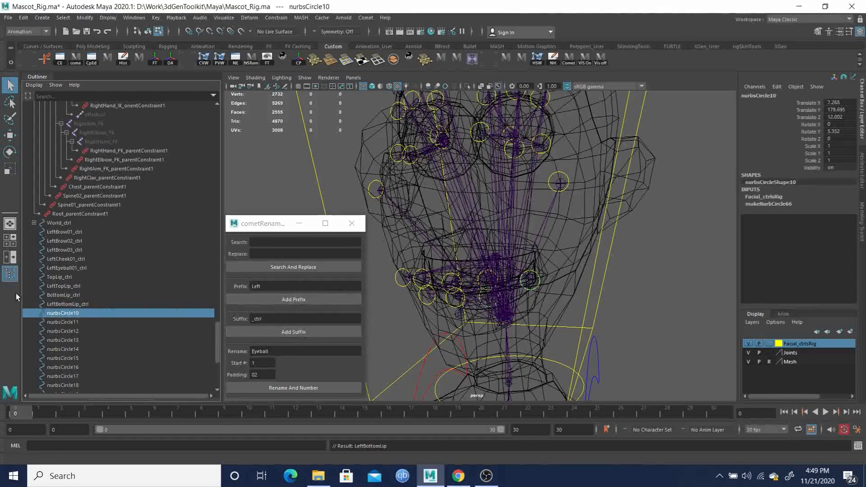
pyautogui.doubleClick(64, 312)
pyautogui.write('Le')
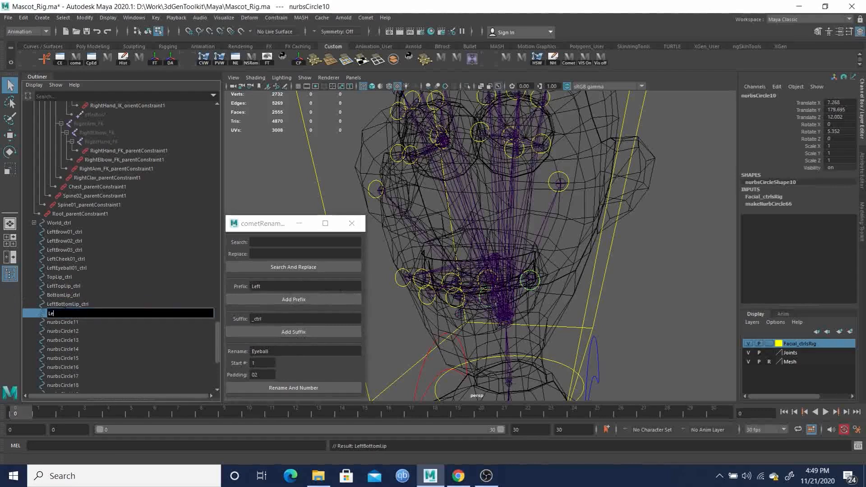
pyautogui.write('ftCornerLip')
pyautogui.press('Return')
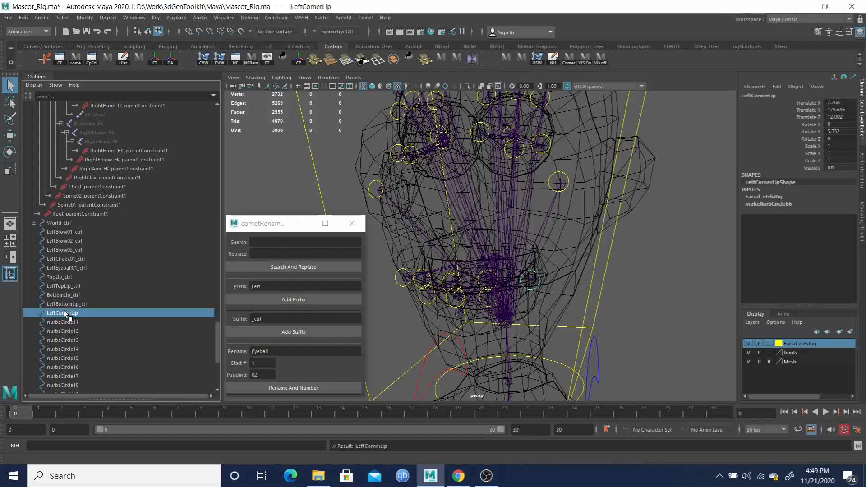
pyautogui.click(297, 335)
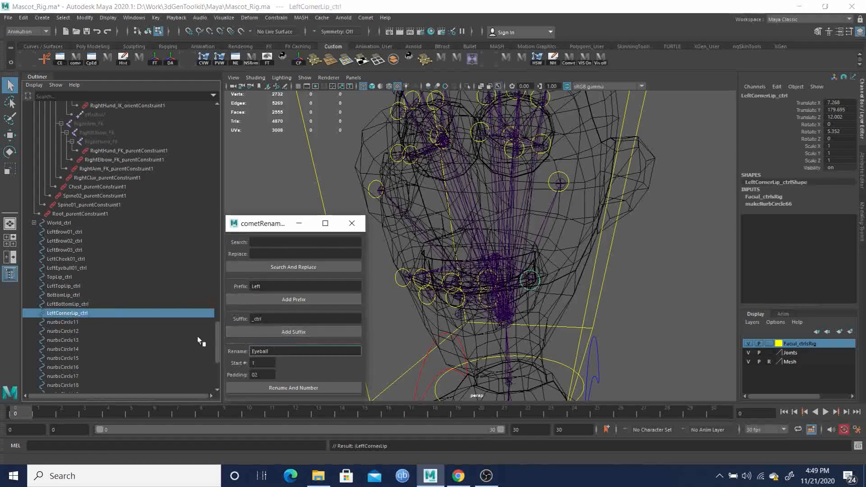
# Rename nurbsCircle11, the circle at the opposite mouth corner, to RightCornerLip_ctrl.
pyautogui.click(60, 322)
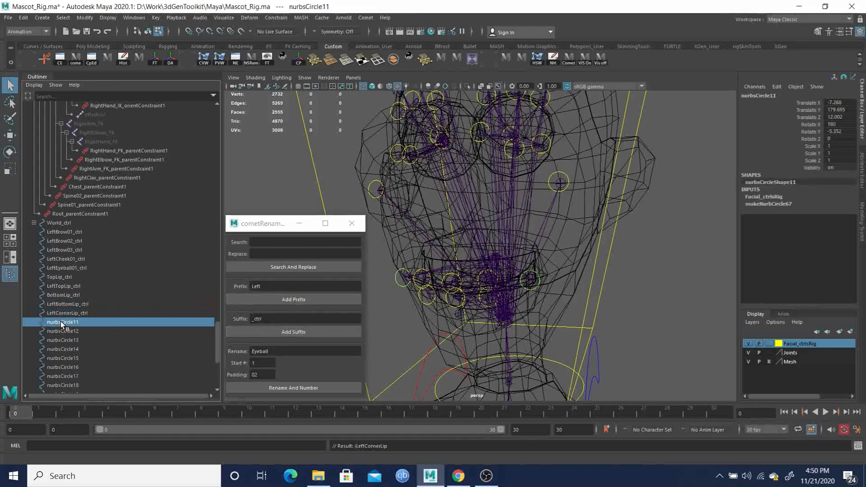
pyautogui.doubleClick(61, 322)
pyautogui.write('RightCornerLip')
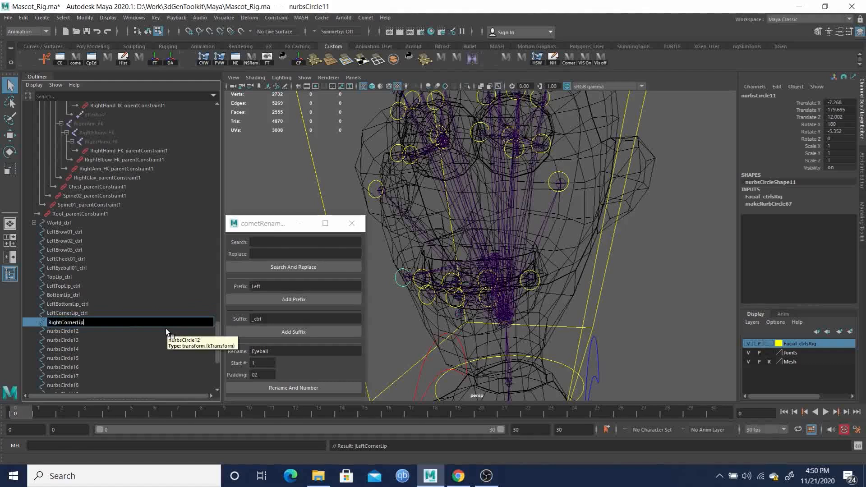
pyautogui.write('_ctrl')
pyautogui.press('Return')
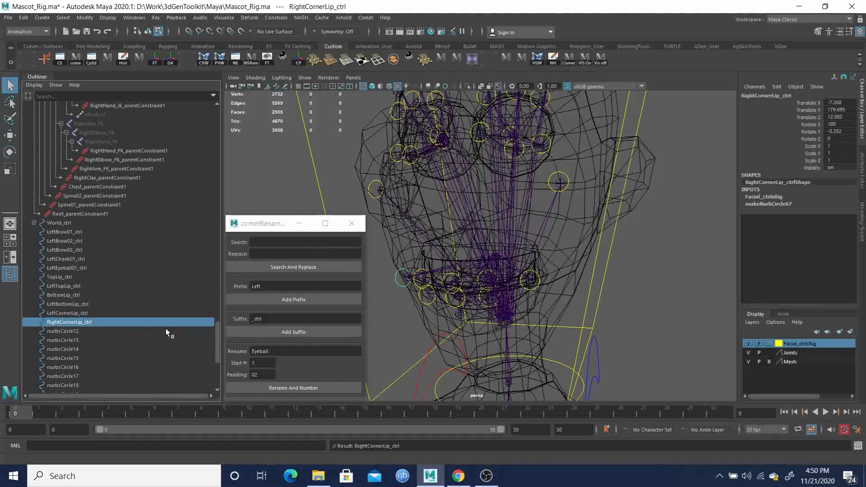
# Rename nurbsCircle12, the circle on the right side of the lower lip, to RightBottomLip_ctrl.
pyautogui.click(68, 332)
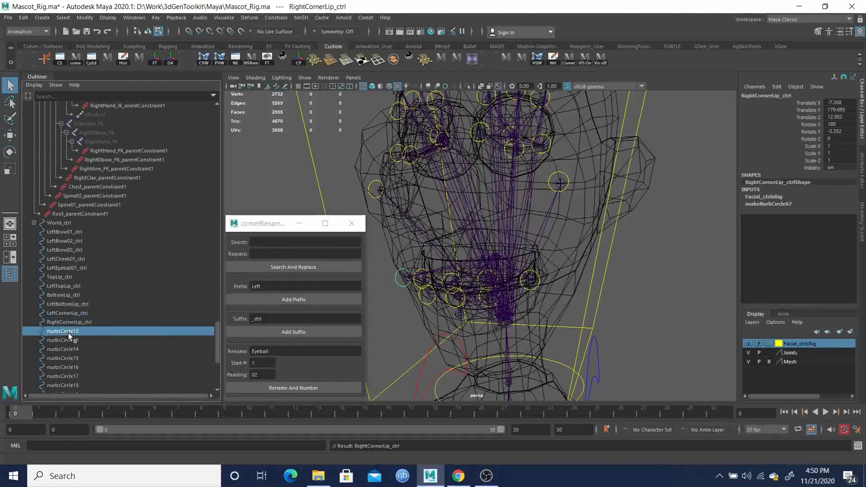
pyautogui.doubleClick(66, 332)
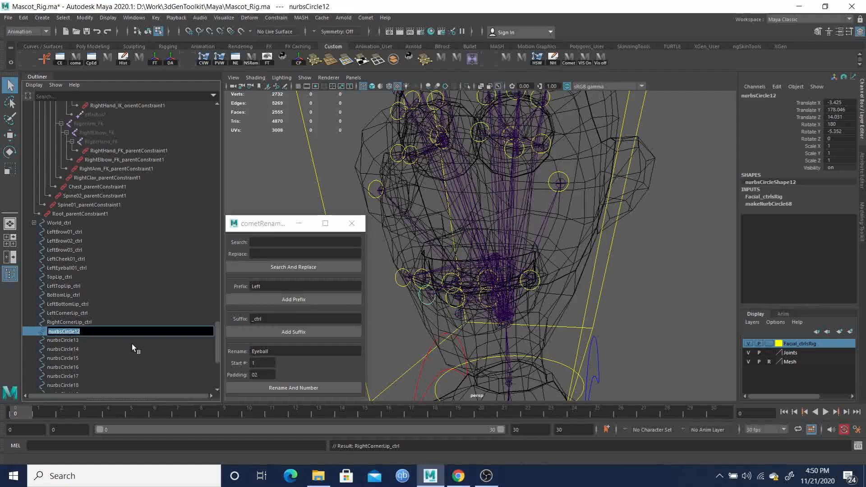
pyautogui.write('RightBottomLip_ctrl')
pyautogui.press('Return')
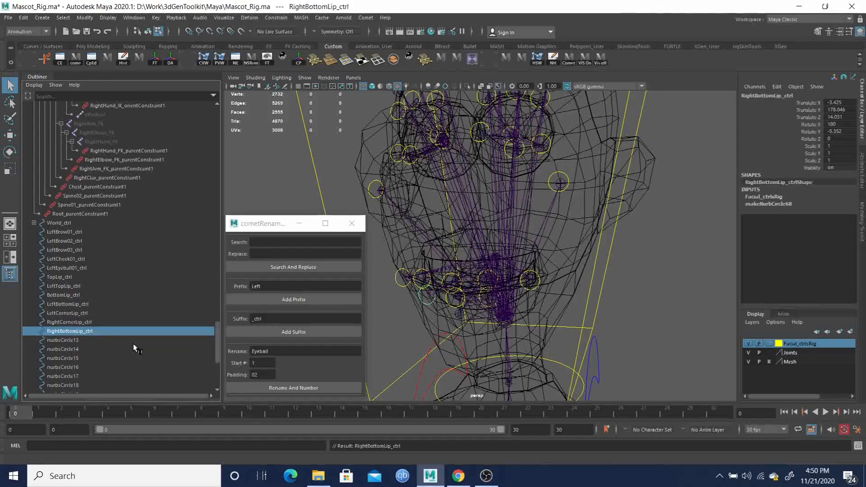
# Check the matching eyelid joint's name in the hierarchy and rename nurbsCircle13 to LeftUpperEyelid_ctrl.
pyautogui.click(66, 340)
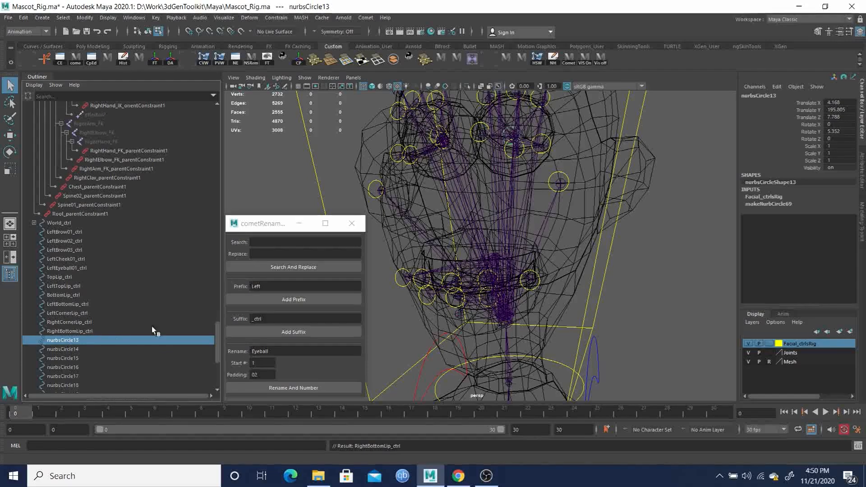
pyautogui.keyDown('alt'); pyautogui.moveTo(550, 195); pyautogui.dragTo(522, 185); pyautogui.keyUp('alt')
pyautogui.keyDown('alt'); pyautogui.moveTo(521, 185); pyautogui.dragTo(514, 231, button='middle'); pyautogui.keyUp('alt')
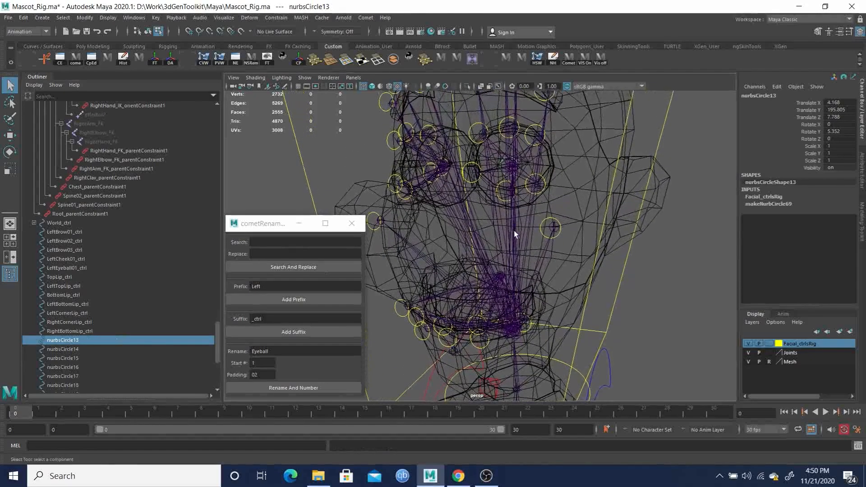
pyautogui.moveTo(215, 340); pyautogui.dragTo(223, 218)
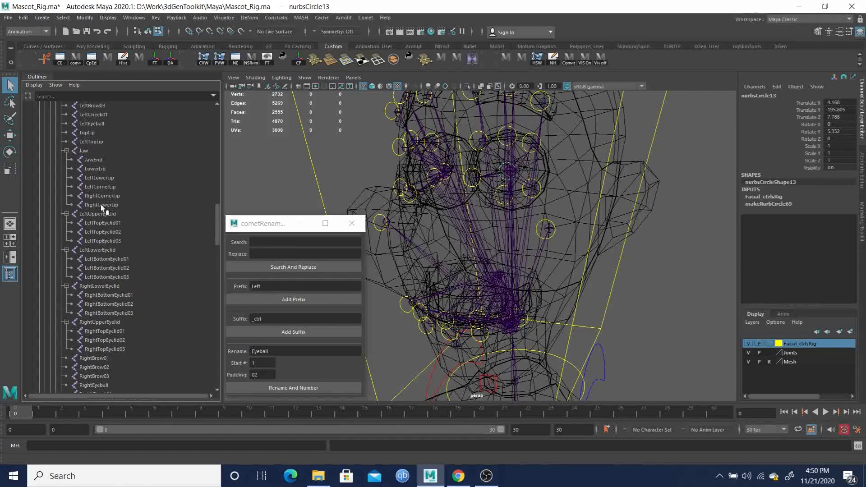
pyautogui.click(92, 214)
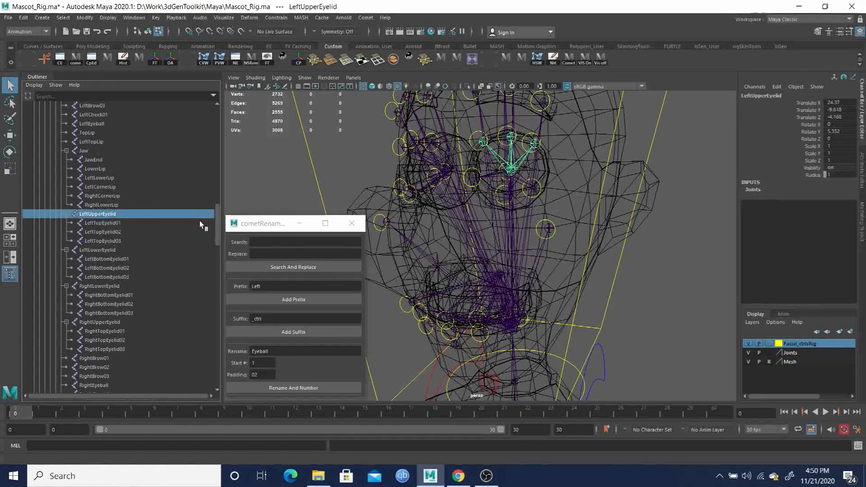
pyautogui.moveTo(218, 215); pyautogui.dragTo(237, 358)
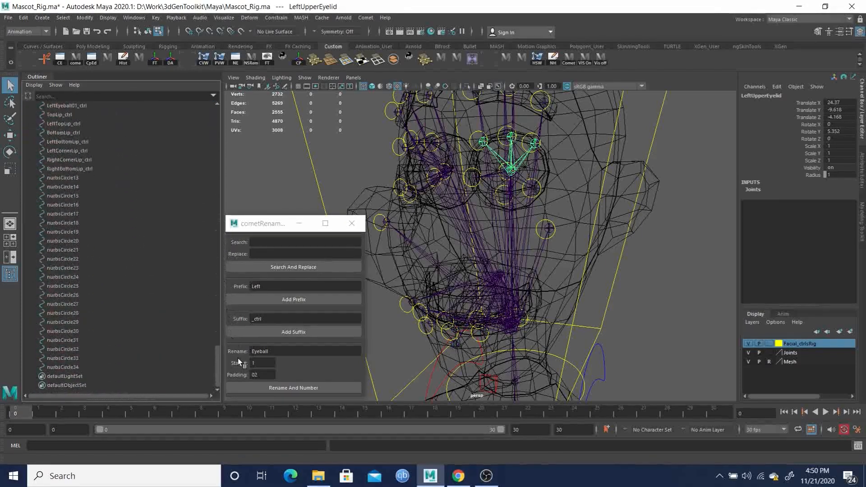
pyautogui.click(71, 178)
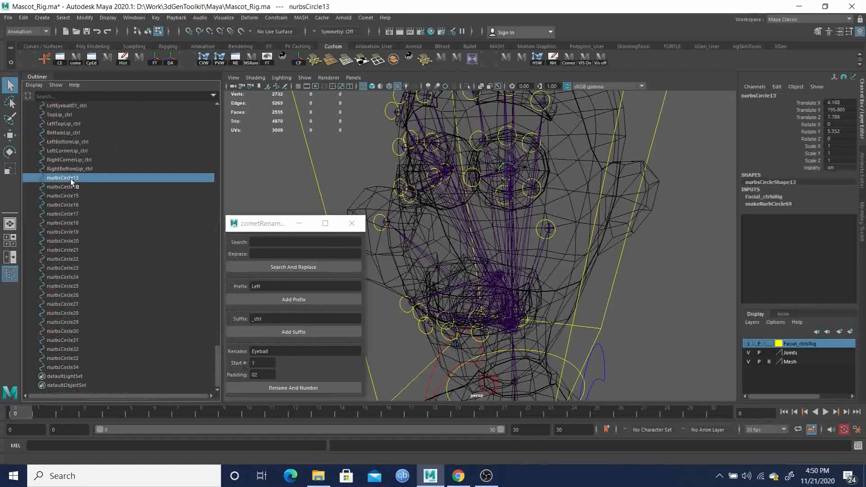
pyautogui.doubleClick(71, 178)
pyautogui.write('LeftUpper')
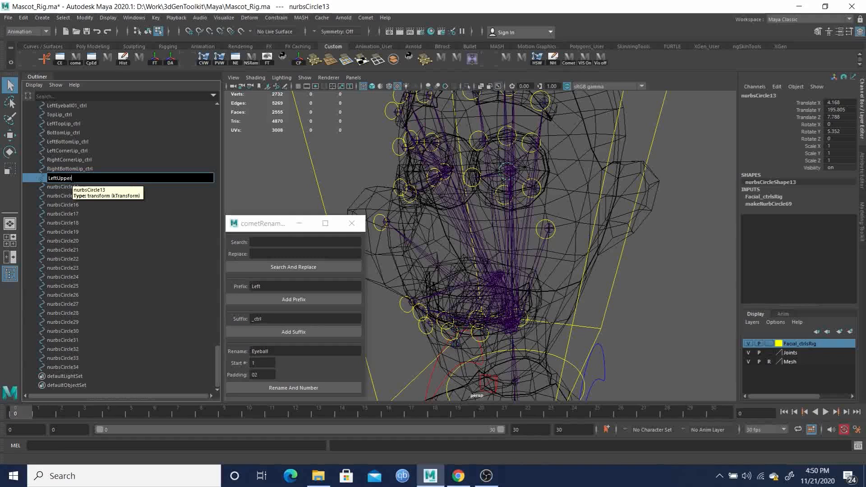
pyautogui.write('Eyelid_ctrl')
pyautogui.press('Return')
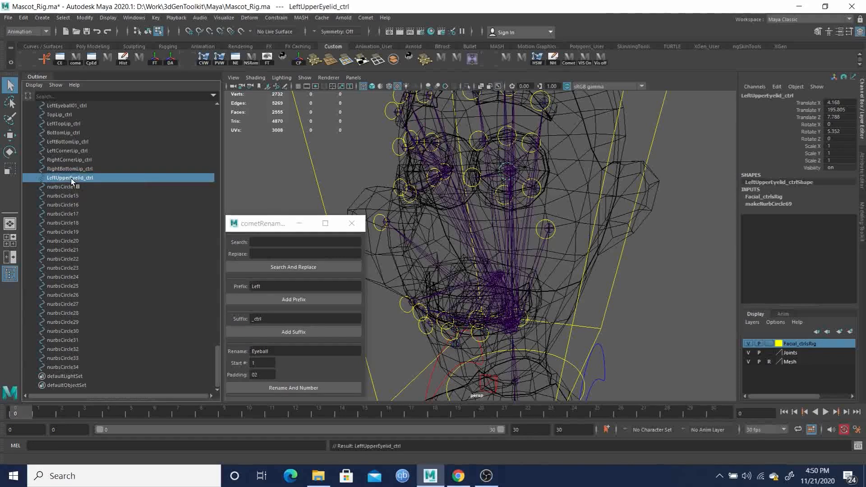
# Batch-rename nurbsCircle14 to nurbsCircle16 as TopEyelid, numbered from 1 with padding 02, and add the prefix Left and suffix _ctrl.
pyautogui.click(69, 185)
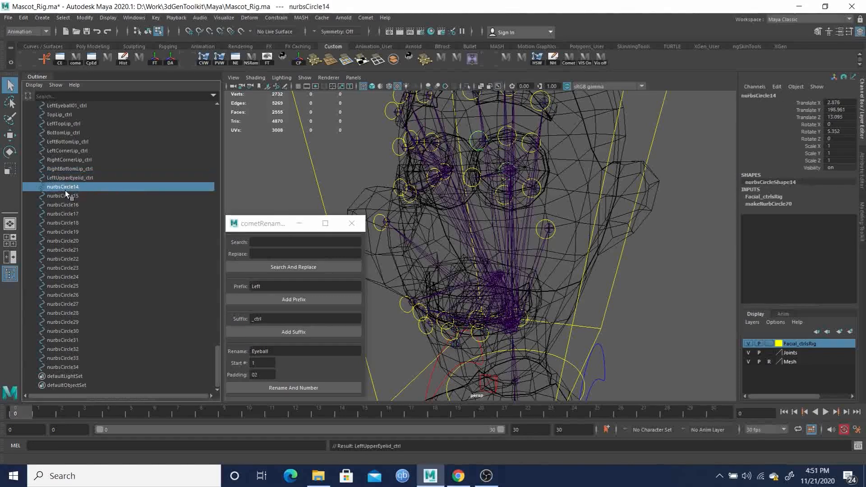
pyautogui.click(65, 196)
pyautogui.click(70, 204)
pyautogui.click(71, 189)
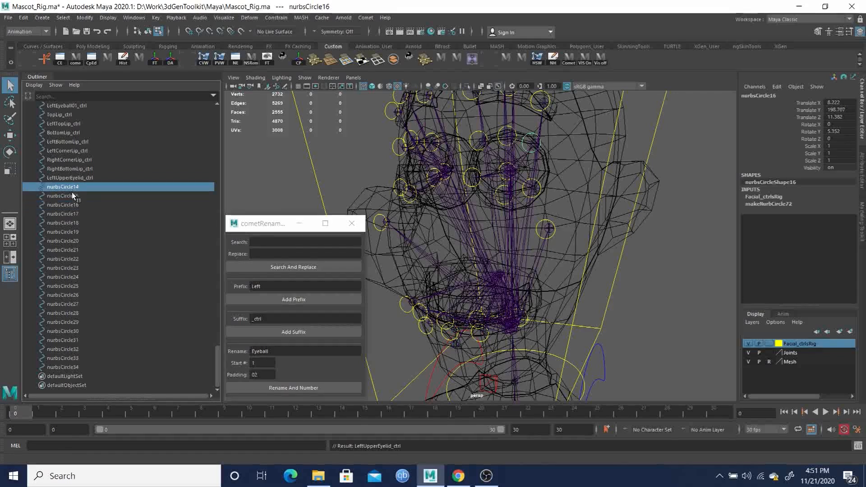
pyautogui.keyDown('shift'); pyautogui.click(74, 205); pyautogui.keyUp('shift')
pyautogui.doubleClick(260, 350)
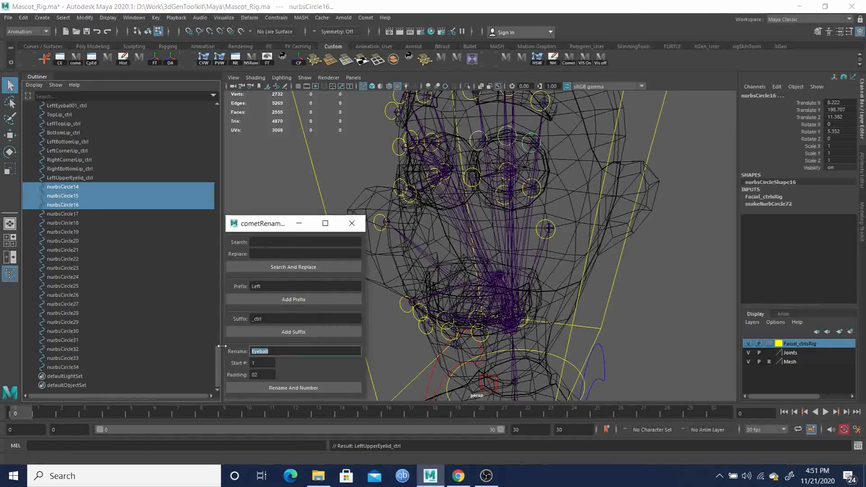
pyautogui.write('TopEyelid')
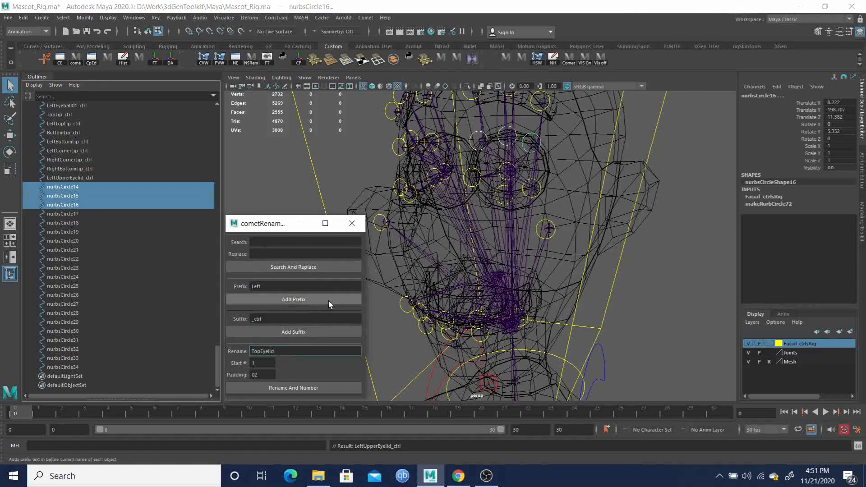
pyautogui.click(294, 388)
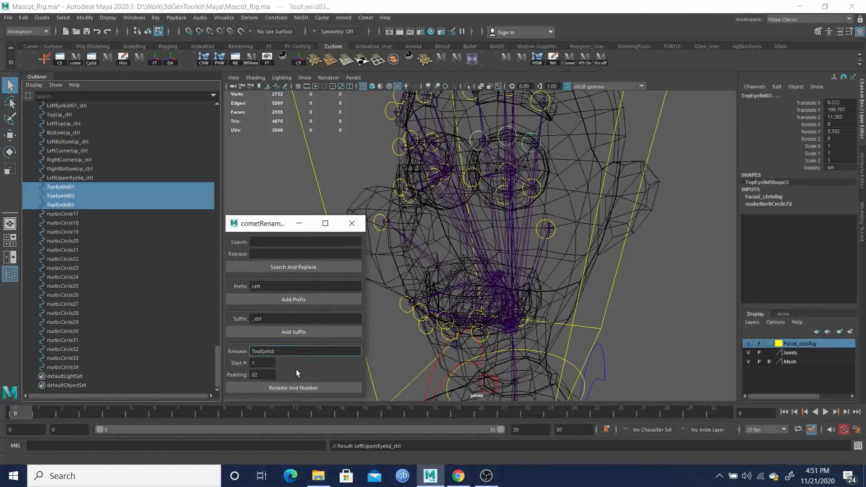
pyautogui.click(292, 299)
pyautogui.click(297, 332)
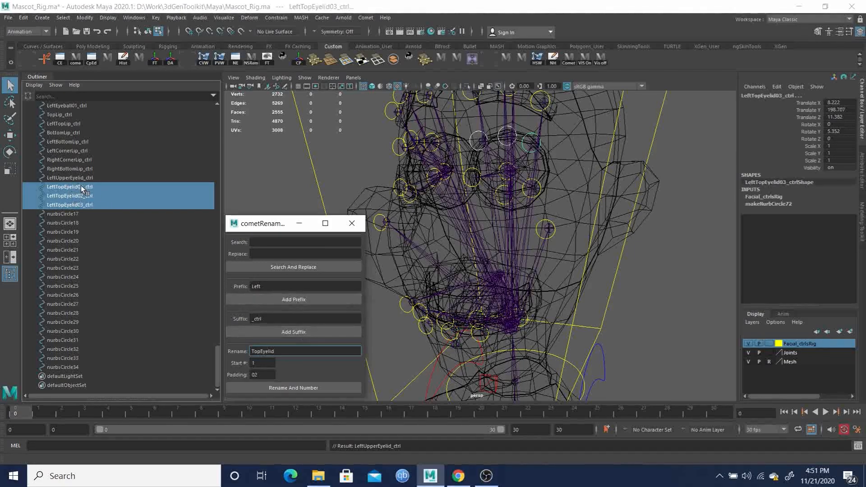
# Rename nurbsCircle17 to LeftBottomEyelid_ctrl.
pyautogui.click(64, 215)
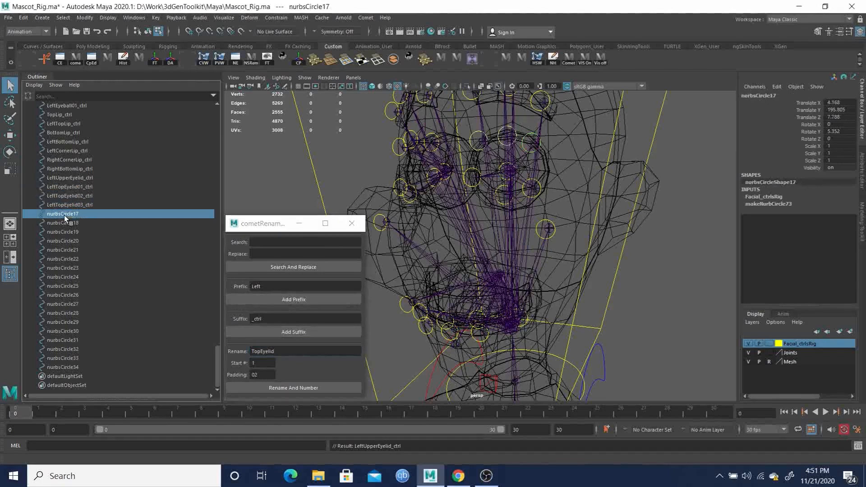
pyautogui.doubleClick(67, 215)
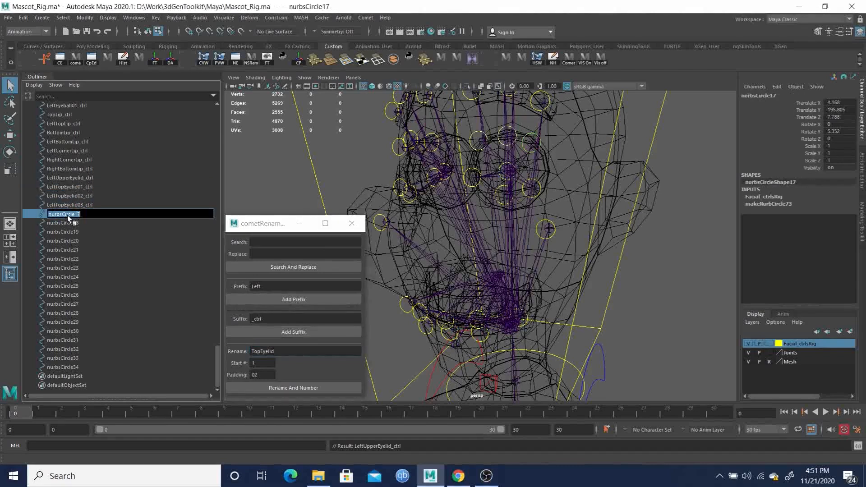
pyautogui.write('Left')
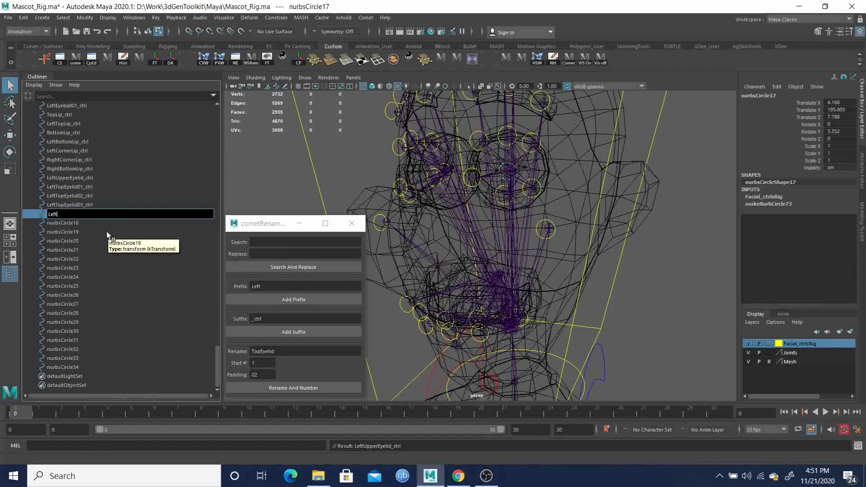
pyautogui.write('BottomEyelid_ctrl')
pyautogui.press('Return')
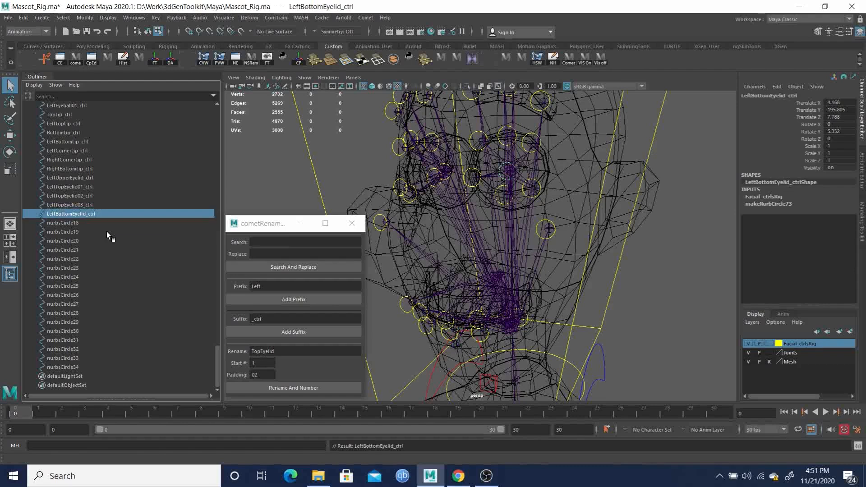
# Batch-rename nurbsCircle18 to nurbsCircle20 as BottomEyelid, numbered from 1 with padding 02, and add the prefix Left and suffix _ctrl.
pyautogui.click(65, 221)
pyautogui.click(71, 232)
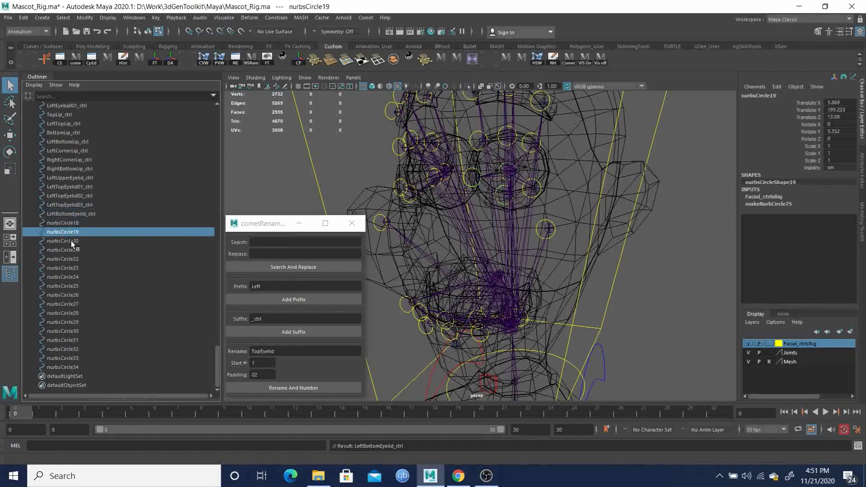
pyautogui.moveTo(67, 223); pyautogui.dragTo(70, 241)
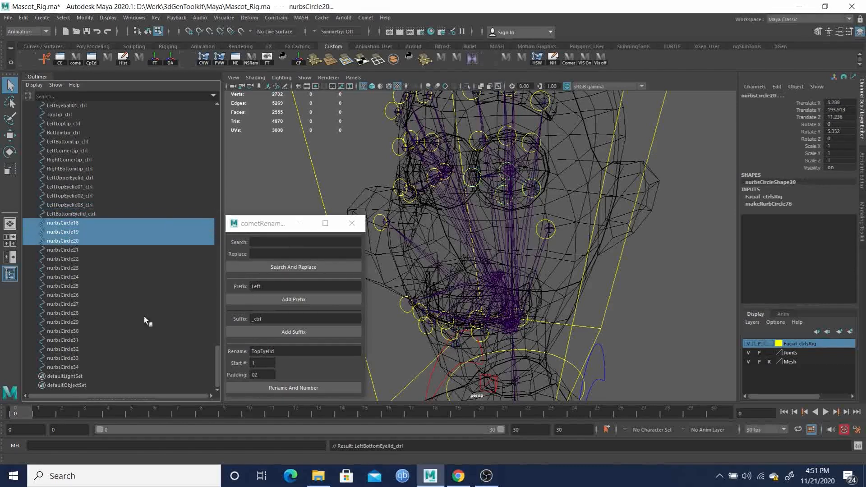
pyautogui.doubleClick(283, 351)
pyautogui.write('BottomEyel')
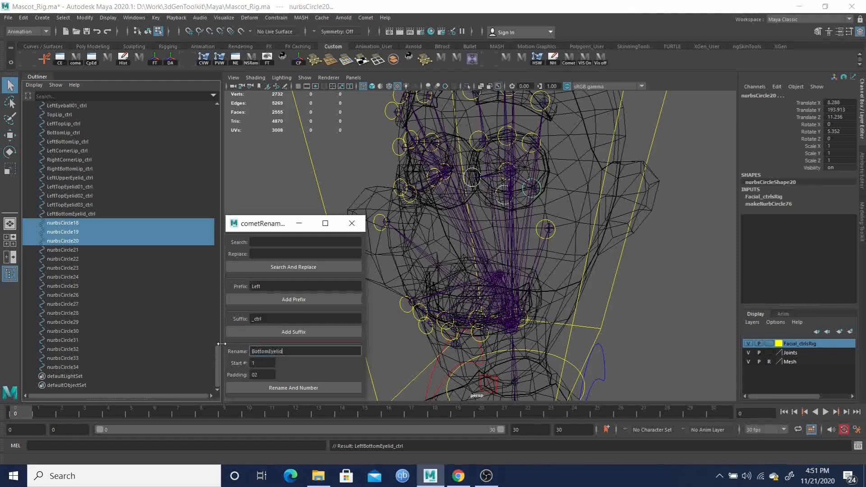
pyautogui.click(296, 387)
pyautogui.click(295, 301)
pyautogui.click(299, 331)
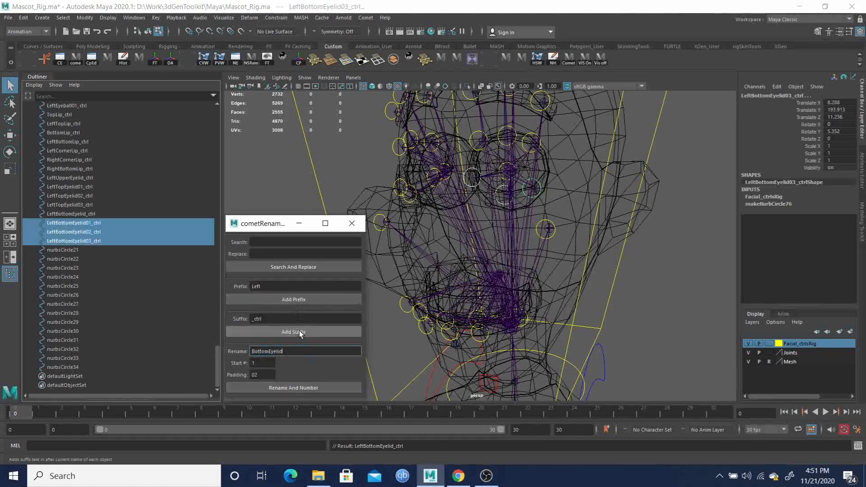
# Identify the joint matching nurbsCircle21 in the hierarchy and copy the name RightLowerEyelid.
pyautogui.click(64, 249)
pyautogui.keyDown('alt'); pyautogui.moveTo(474, 199); pyautogui.dragTo(497, 206, button='middle'); pyautogui.keyUp('alt')
pyautogui.moveTo(217, 364); pyautogui.dragTo(225, 221)
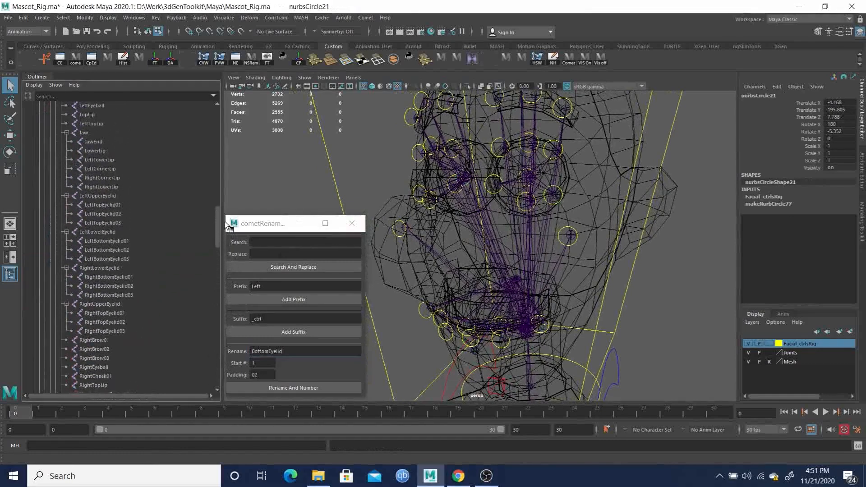
pyautogui.moveTo(224, 221); pyautogui.dragTo(224, 222)
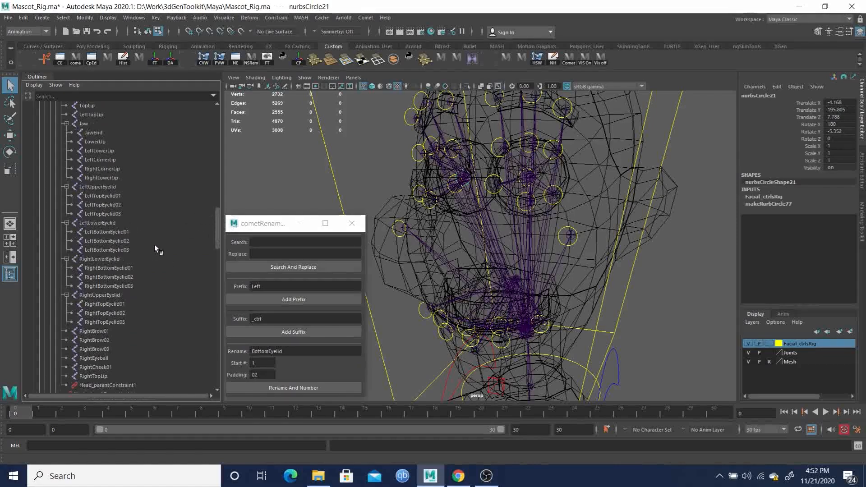
pyautogui.doubleClick(104, 258)
pyautogui.hotkey('ctrl', 'c')
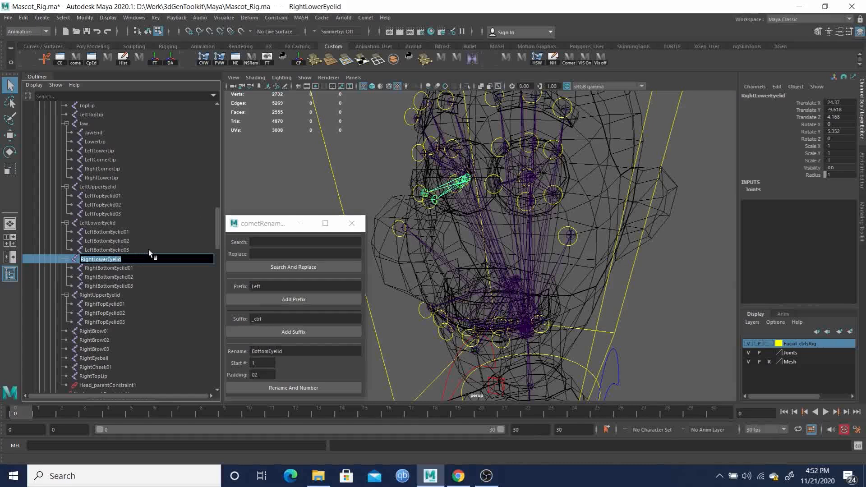
# Rename nurbsCircle21 to RightLowerEyelid_ctrl, using the copied joint name.
pyautogui.moveTo(217, 214); pyautogui.dragTo(223, 344)
pyautogui.click(72, 259)
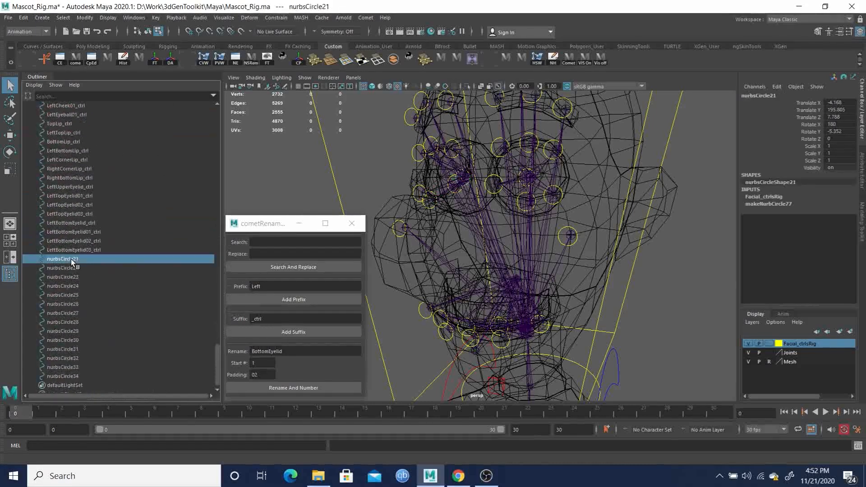
pyautogui.doubleClick(67, 259)
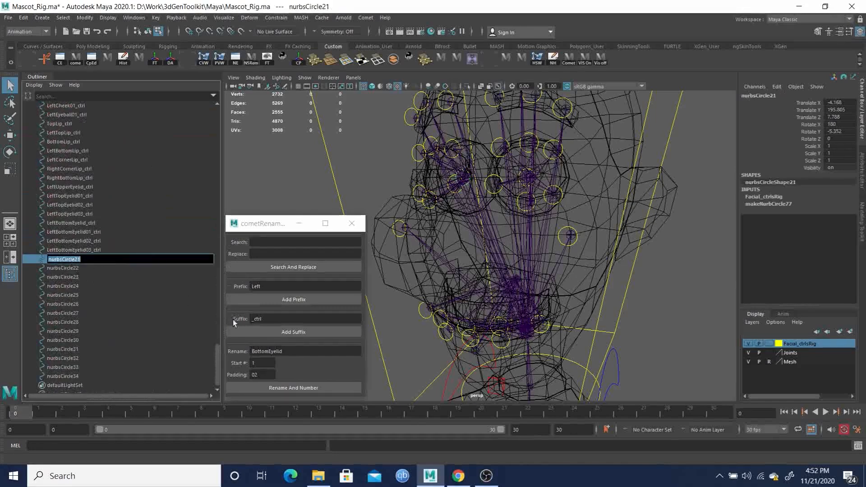
pyautogui.hotkey('ctrl', 'v')
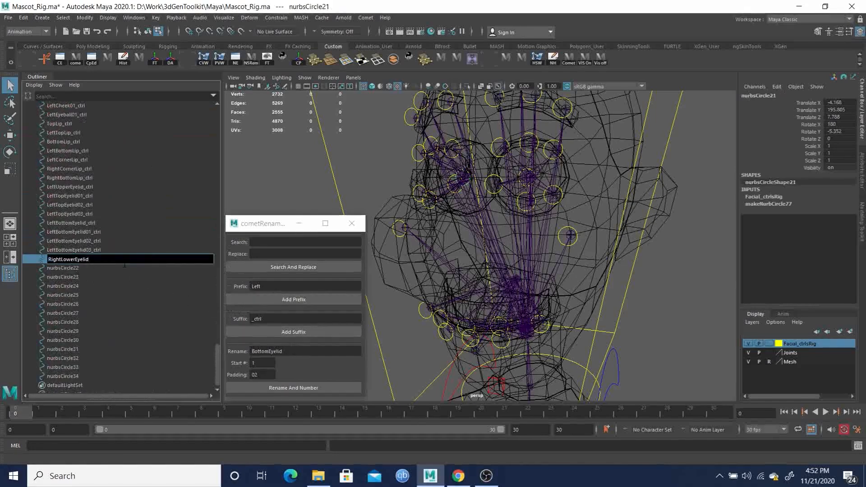
pyautogui.write('rl')
pyautogui.press('Return')
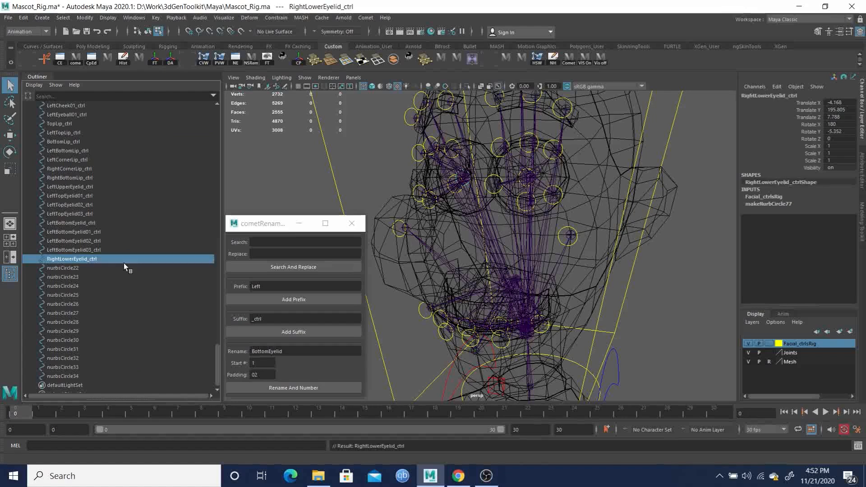
# Batch-rename nurbsCircle22 to nurbsCircle24 as RightLowerEyelid, numbered from 1 with padding 02, and add the suffix _ctrl.
pyautogui.click(66, 268)
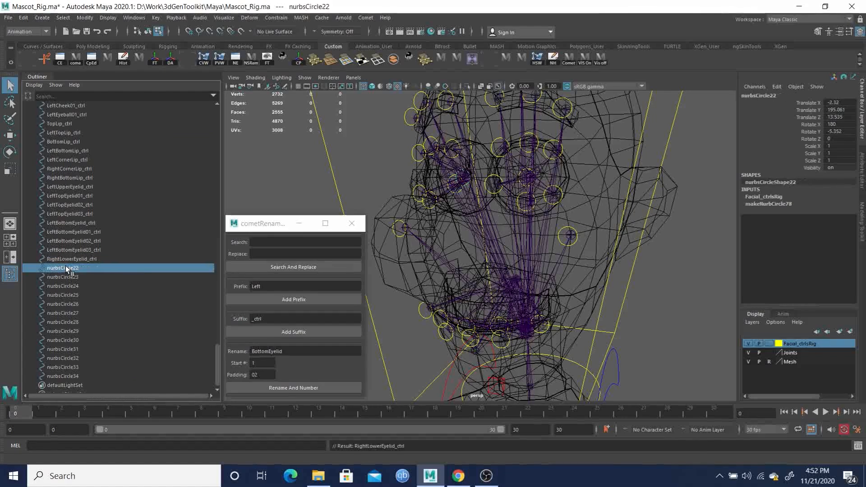
pyautogui.keyDown('alt'); pyautogui.moveTo(443, 219); pyautogui.dragTo(523, 235); pyautogui.keyUp('alt')
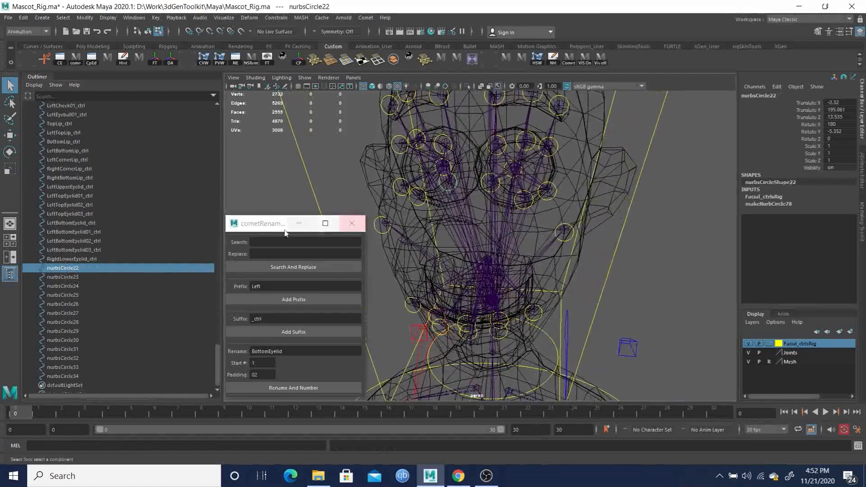
pyautogui.keyDown('ctrl'); pyautogui.click(73, 277); pyautogui.keyUp('ctrl')
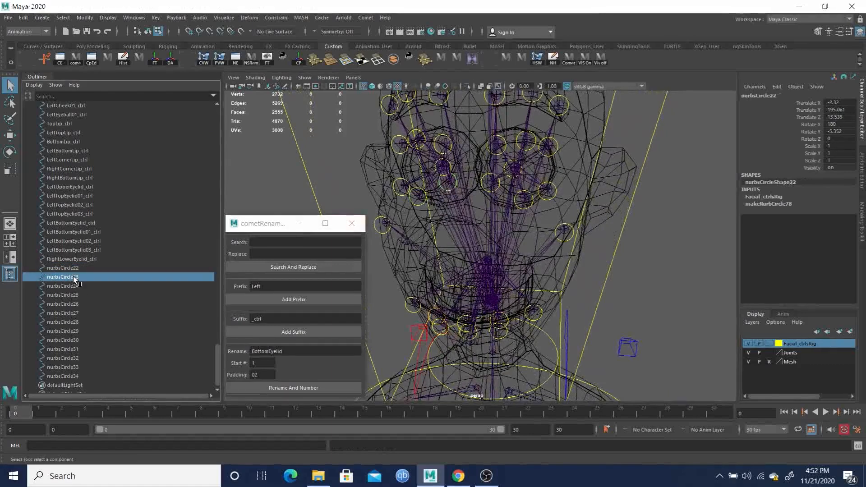
pyautogui.keyDown('ctrl'); pyautogui.click(73, 285); pyautogui.keyUp('ctrl')
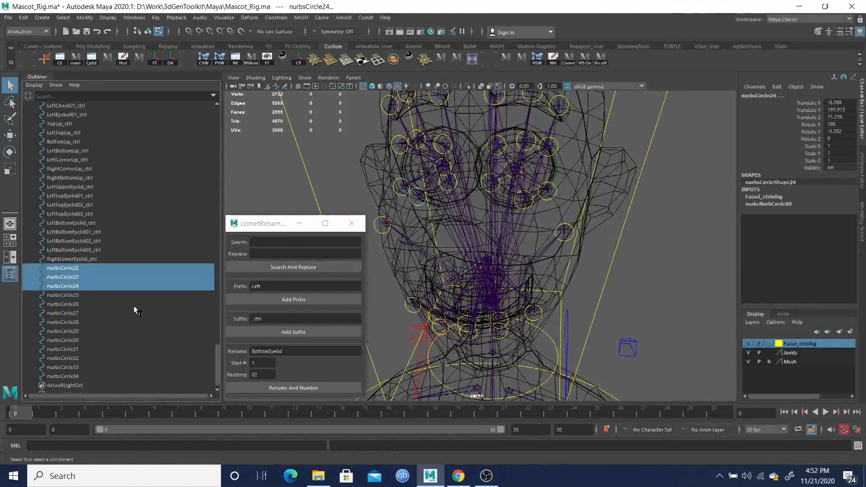
pyautogui.doubleClick(290, 350)
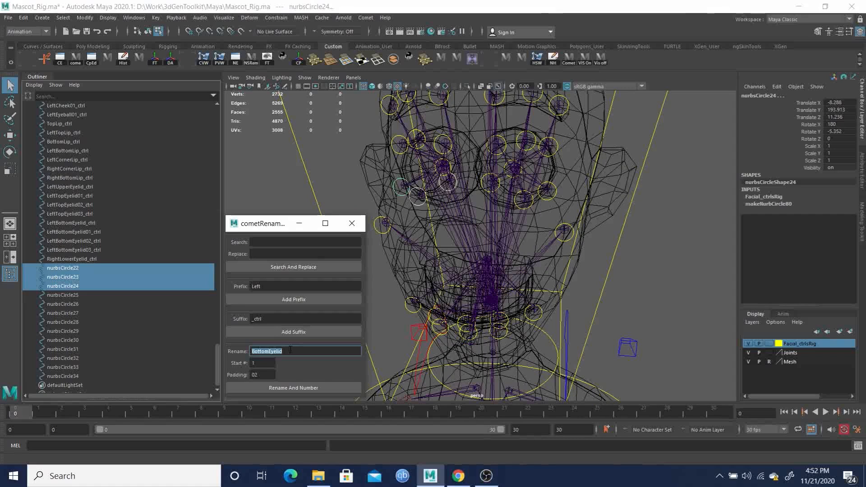
pyautogui.hotkey('ctrl', 'v')
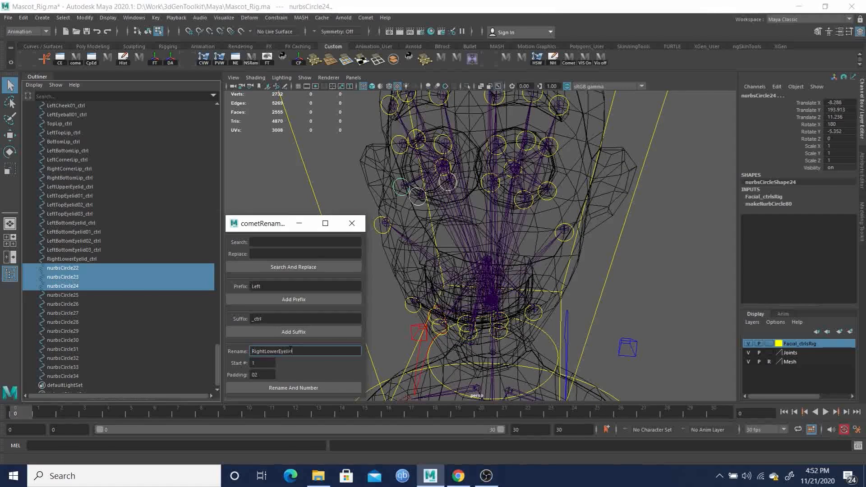
pyautogui.click(300, 387)
pyautogui.click(294, 331)
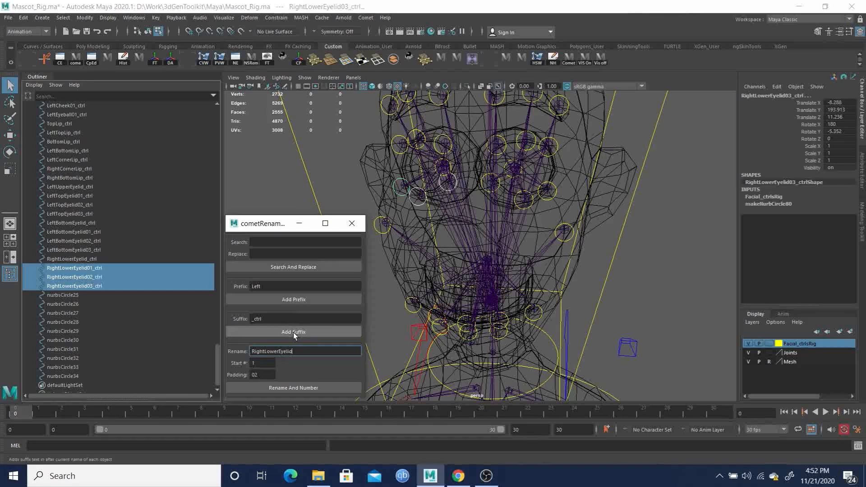
# Rename nurbsCircle25 to RightUpperEyelid_Ctrl.
pyautogui.click(63, 293)
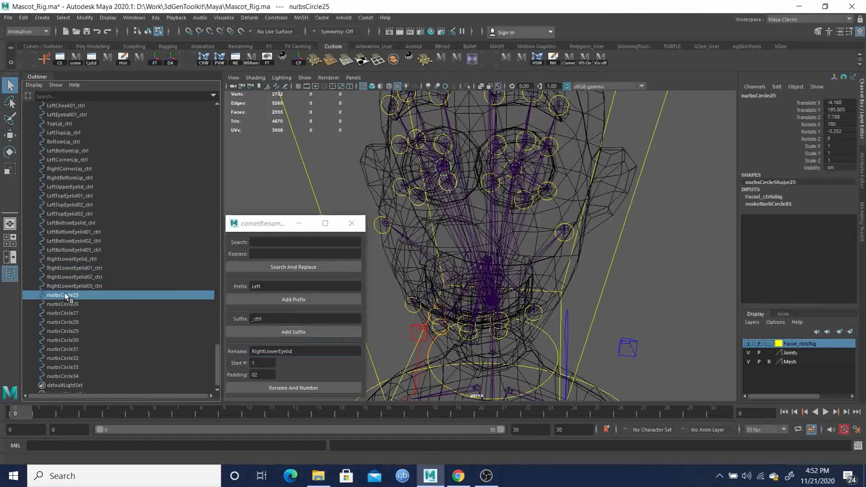
pyautogui.moveTo(279, 352); pyautogui.dragTo(266, 353)
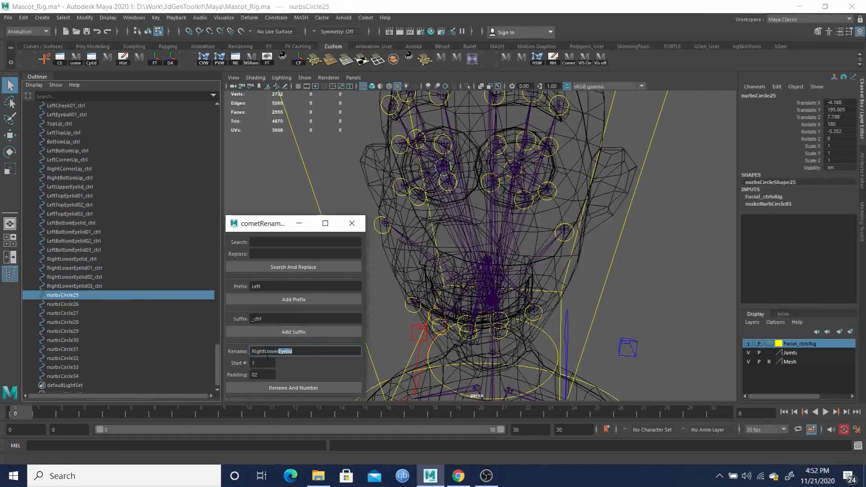
pyautogui.doubleClick(67, 294)
pyautogui.write('Ri')
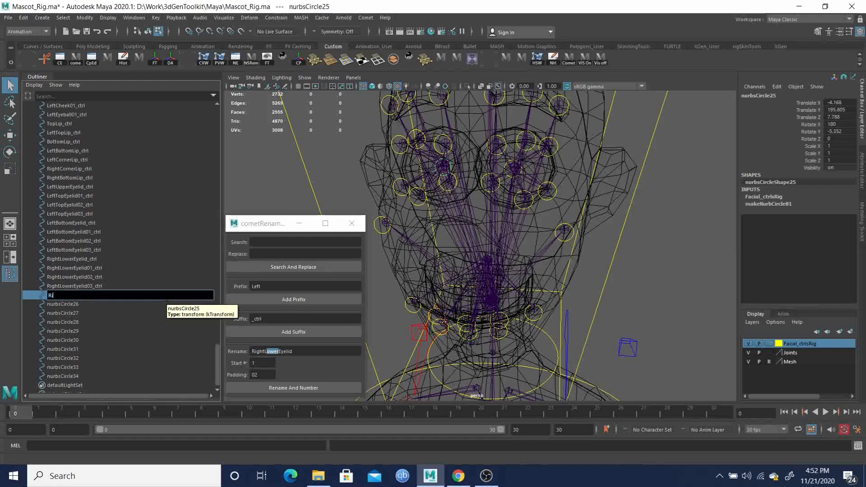
pyautogui.write('ghtUpperEyelid')
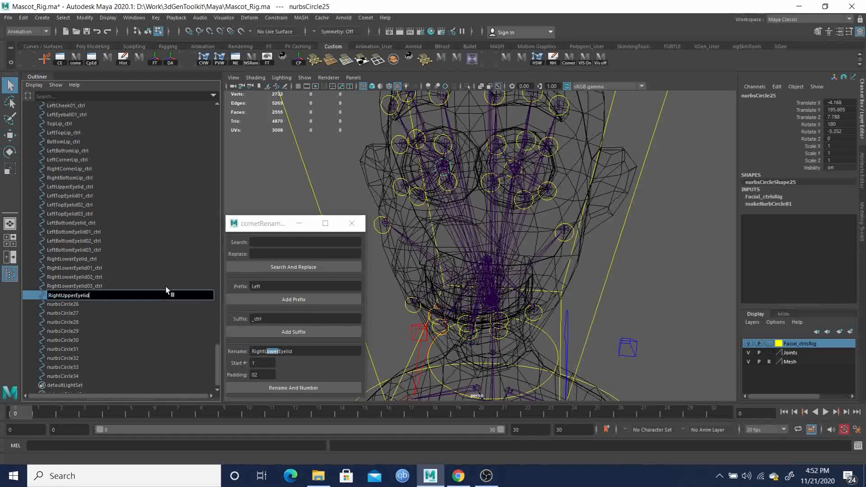
pyautogui.write('_Ctrl')
pyautogui.press('Return')
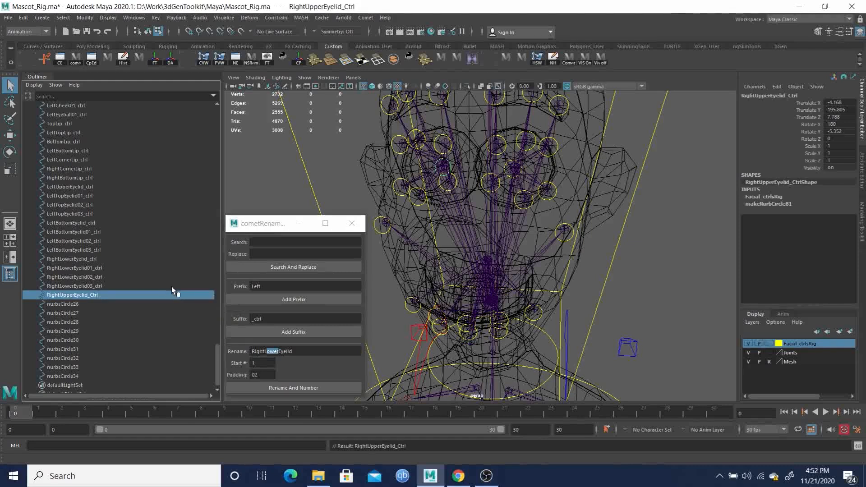
# Correct the suffix of the right upper eyelid control to lowercase so its name is RightUpperEyelid_ctrl.
pyautogui.doubleClick(104, 299)
pyautogui.doubleClick(95, 296)
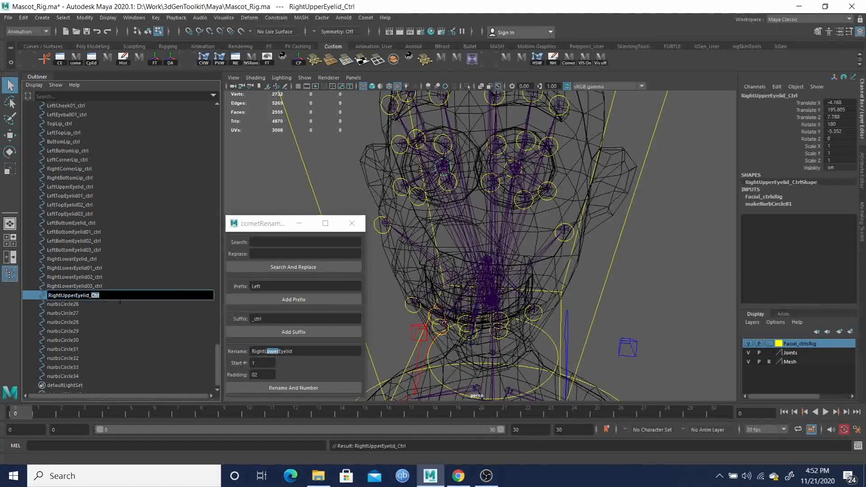
pyautogui.write('ctrl')
pyautogui.press('Return')
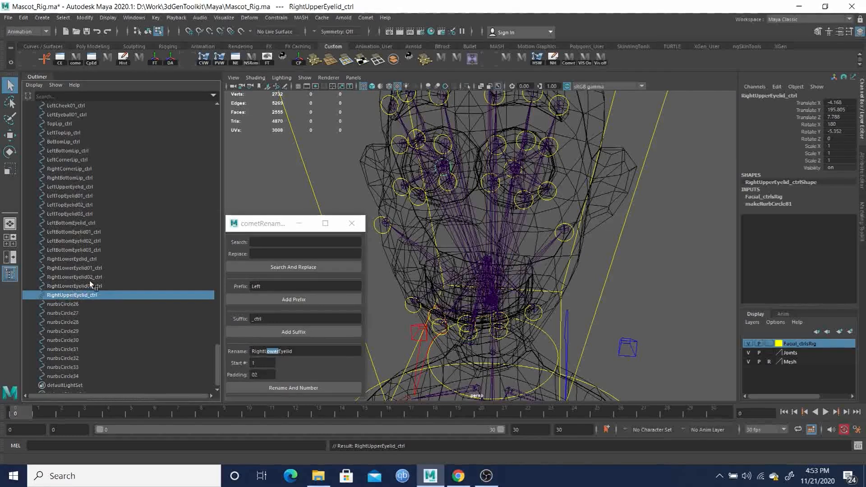
# Batch-rename nurbsCircle26 to nurbsCircle28 as RightUpperEyelid, numbered from 1 with padding 02, and add the suffix _ctrl.
pyautogui.click(67, 304)
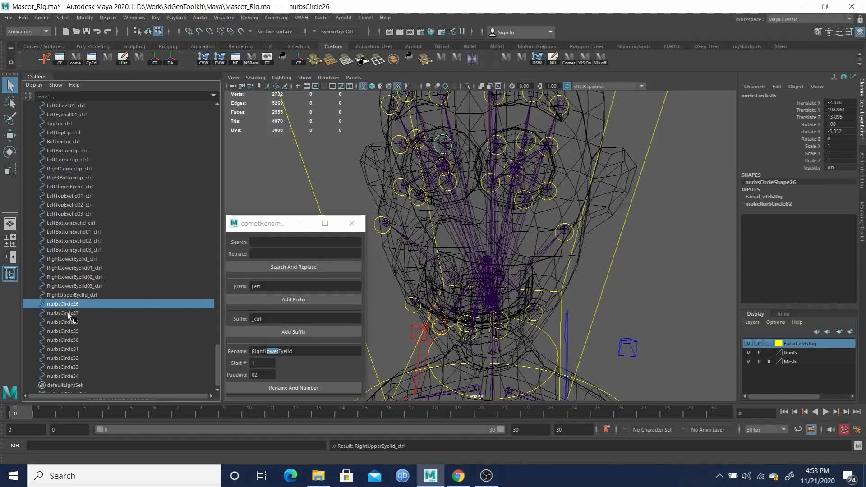
pyautogui.click(67, 313)
pyautogui.click(67, 321)
pyautogui.moveTo(66, 301); pyautogui.dragTo(88, 324)
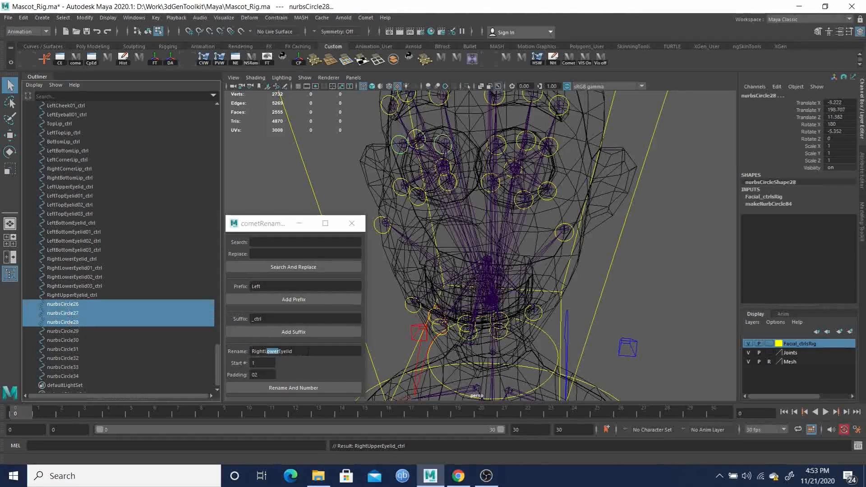
pyautogui.click(277, 352)
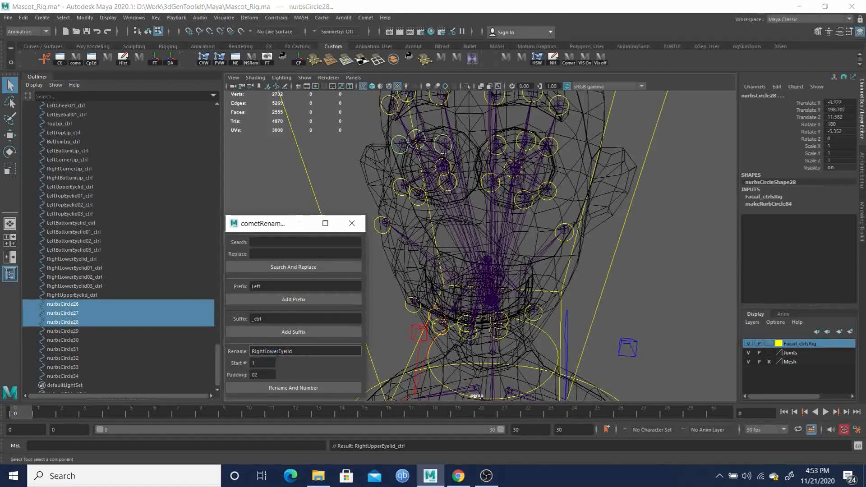
pyautogui.moveTo(278, 351); pyautogui.dragTo(267, 355)
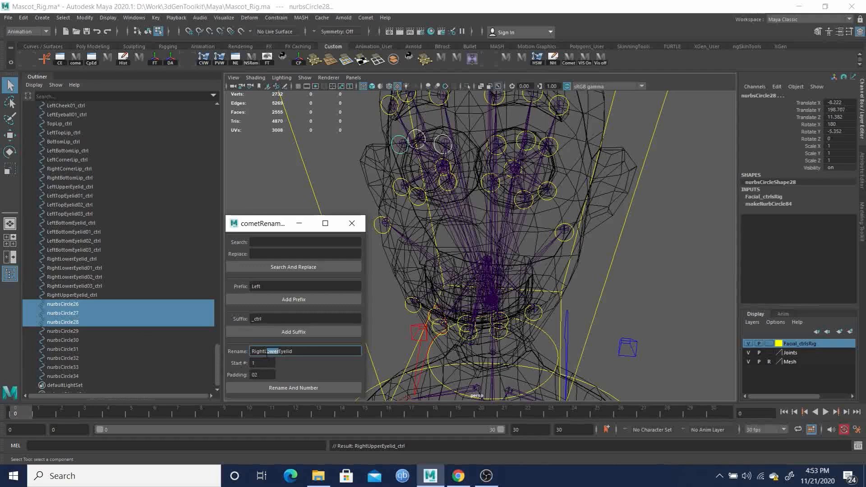
pyautogui.press('BackSpace')
pyautogui.write('#')
pyautogui.press('BackSpace')
pyautogui.press('BackSpace')
pyautogui.write('Upper')
pyautogui.click(291, 385)
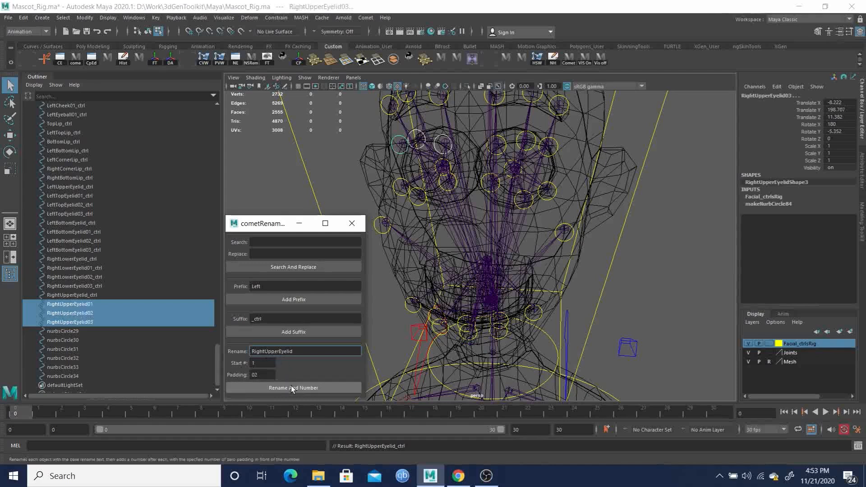
pyautogui.doubleClick(256, 286)
pyautogui.click(292, 333)
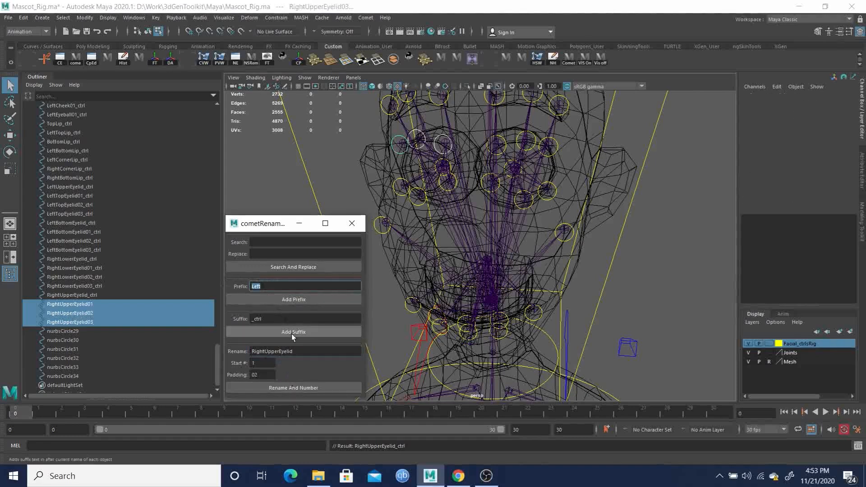
# Batch-rename nurbsCircle29 to nurbsCircle31 as Brow, numbered from 1 with padding 02.
pyautogui.click(62, 331)
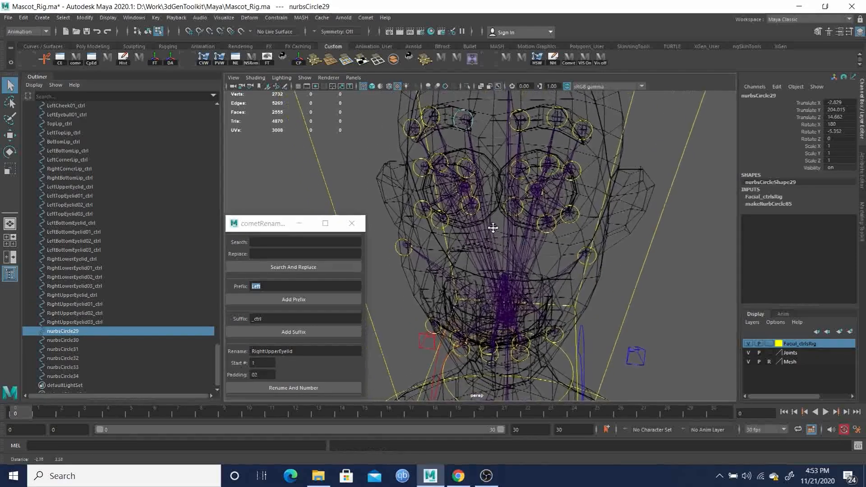
pyautogui.click(67, 340)
pyautogui.click(66, 348)
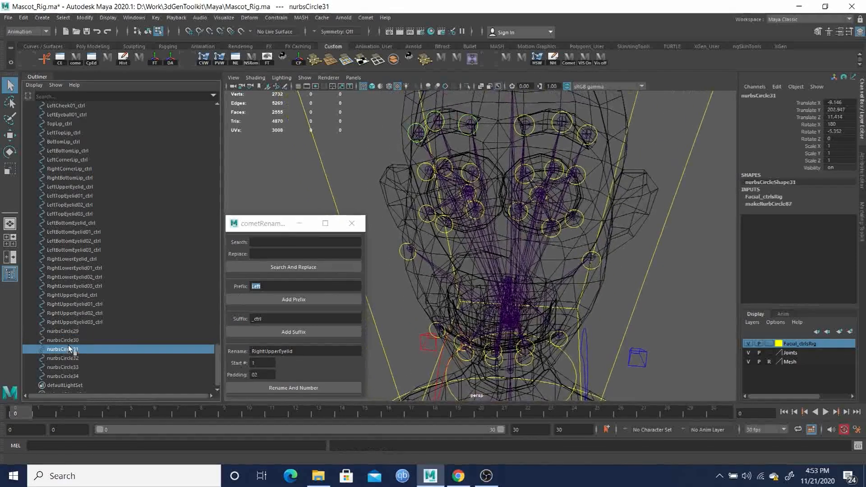
pyautogui.click(66, 331)
pyautogui.keyDown('shift'); pyautogui.click(68, 345); pyautogui.keyUp('shift')
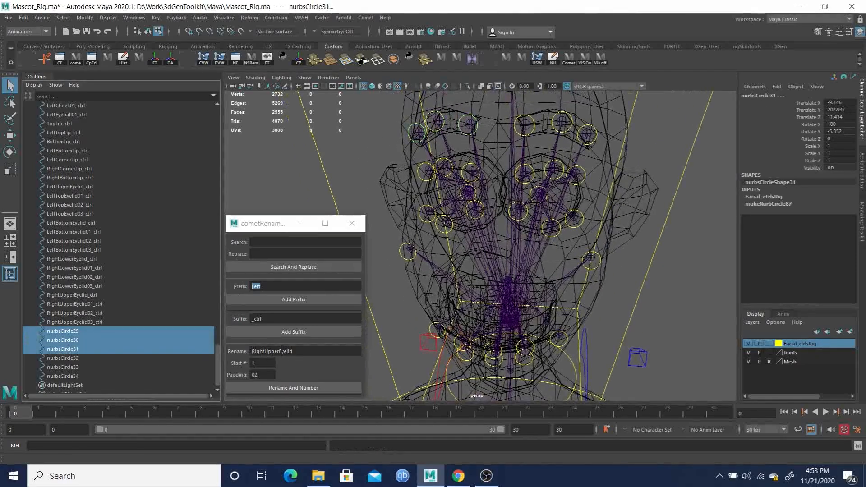
pyautogui.moveTo(308, 352); pyautogui.dragTo(195, 347)
pyautogui.write('Brow')
pyautogui.click(299, 388)
# Add the prefix Right and the suffix _ctrl to the three selected brow controls.
pyautogui.click(269, 285)
pyautogui.moveTo(269, 285); pyautogui.dragTo(219, 280)
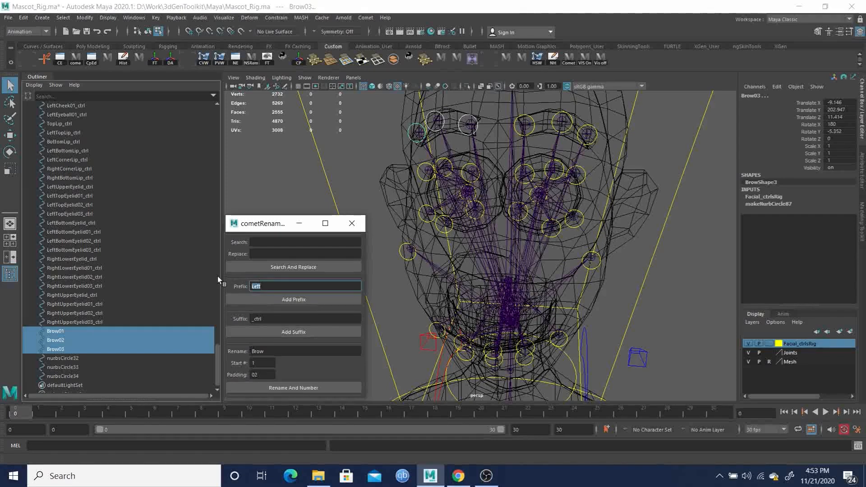
pyautogui.write('Right')
pyautogui.click(294, 300)
pyautogui.click(294, 332)
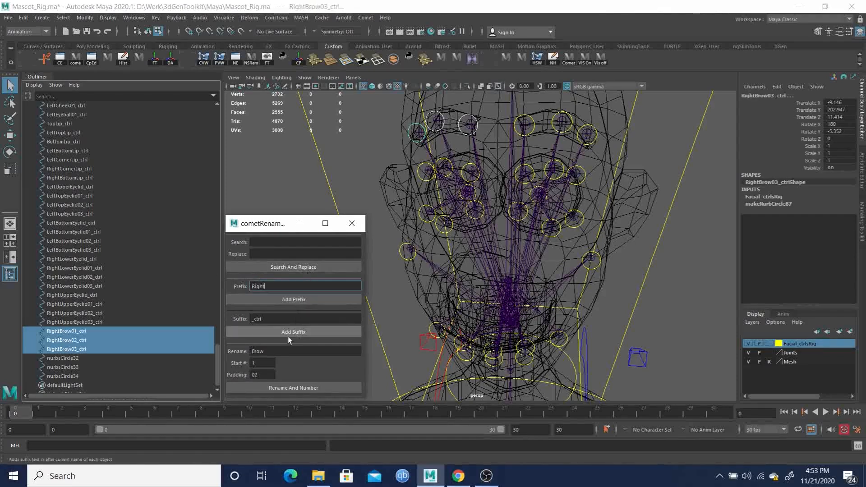
# Rename nurbsCircle32 as RightEyeball and add the suffix _ctrl to it.
pyautogui.click(63, 358)
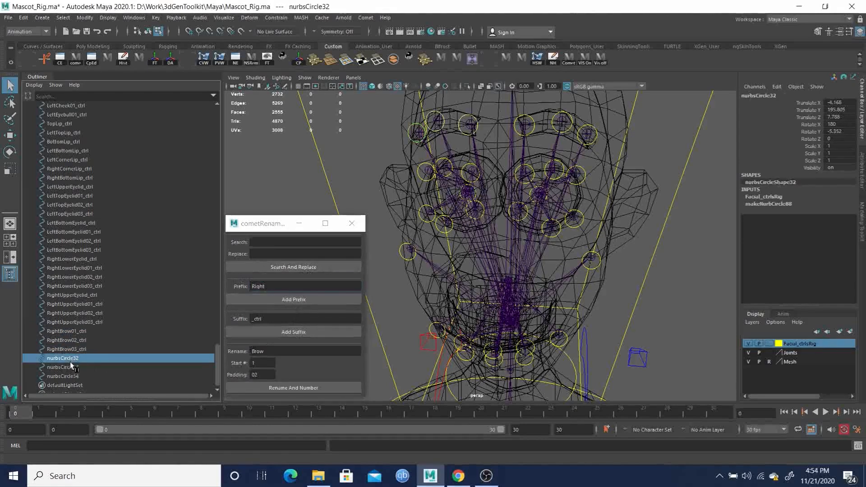
pyautogui.moveTo(216, 359); pyautogui.dragTo(226, 385)
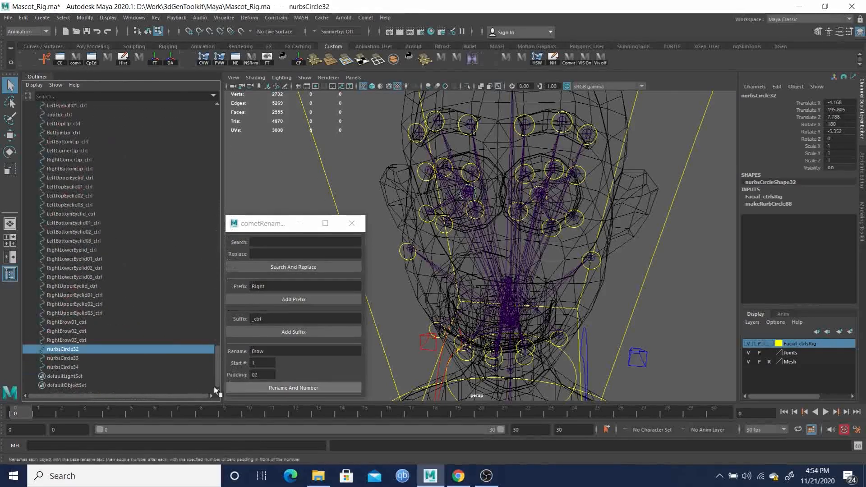
pyautogui.doubleClick(71, 350)
pyautogui.write('RightEy')
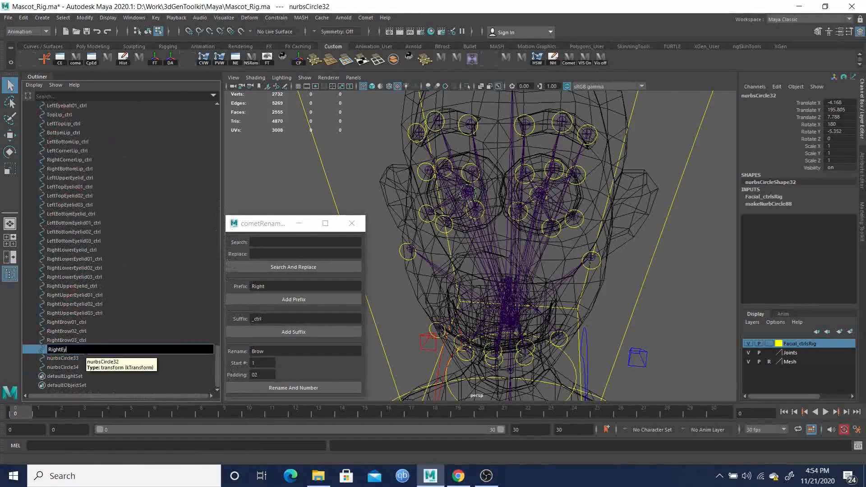
pyautogui.write('eball')
pyautogui.press('Return')
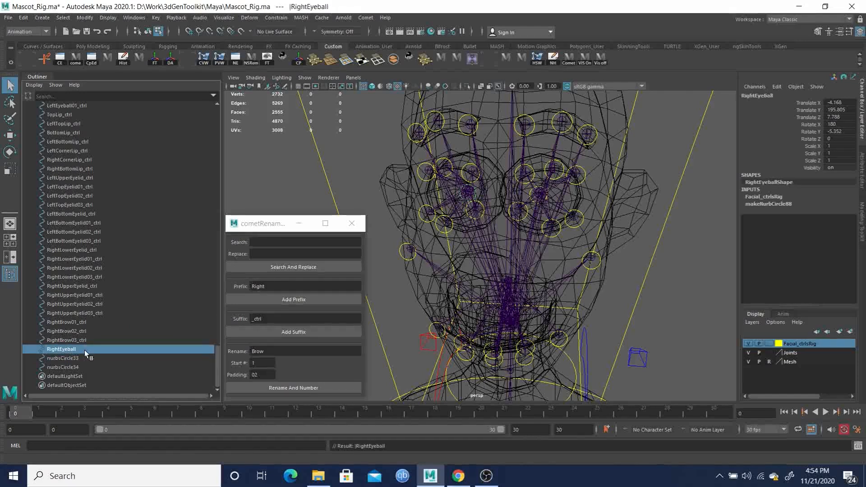
pyautogui.click(300, 333)
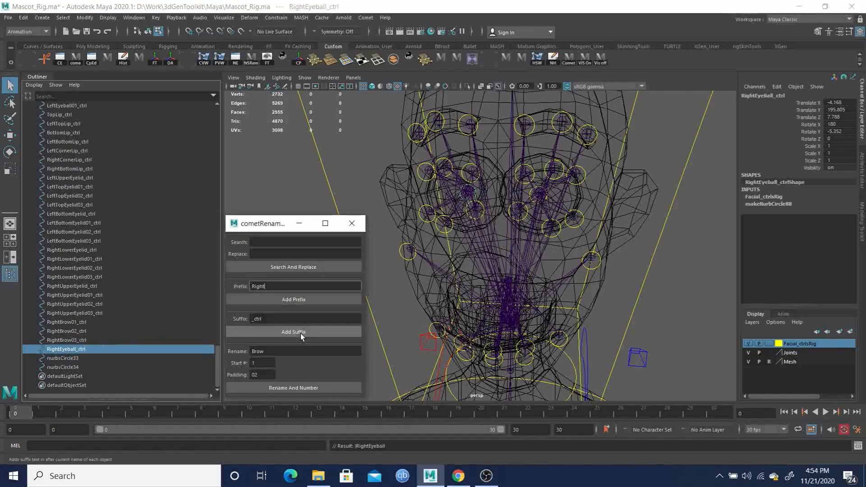
# Rename nurbsCircle33 as RightCheek_ctrl.
pyautogui.click(68, 358)
pyautogui.doubleClick(68, 359)
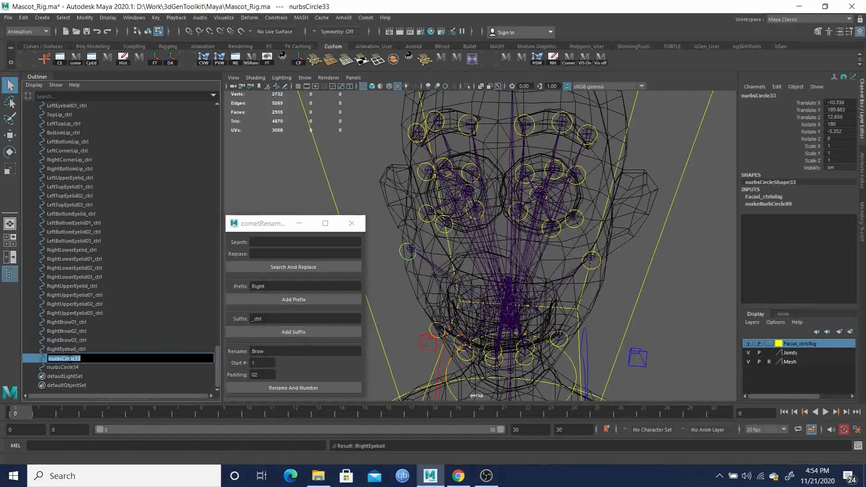
pyautogui.write('RightCheek_ctrl')
pyautogui.press('Return')
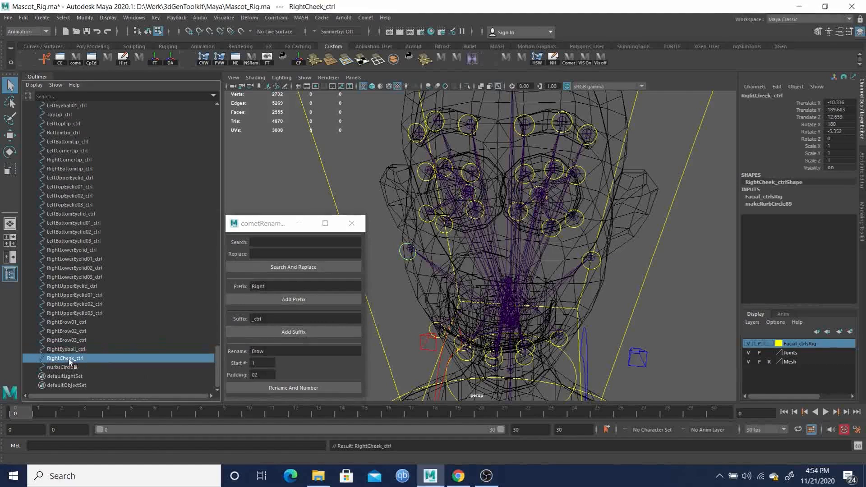
# Rename nurbsCircle34, the circle at the right side of the upper lip, as RightTopLip_ctrl.
pyautogui.click(69, 366)
pyautogui.keyDown('alt'); pyautogui.moveTo(451, 314); pyautogui.dragTo(559, 293); pyautogui.keyUp('alt')
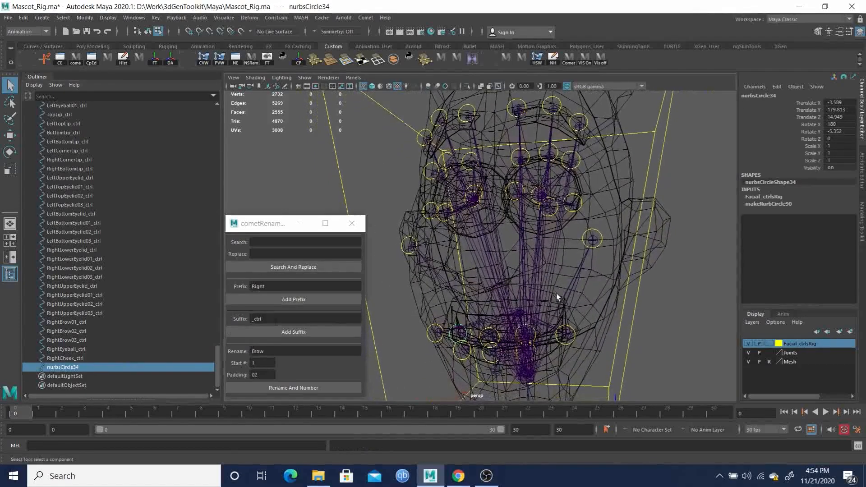
pyautogui.doubleClick(64, 367)
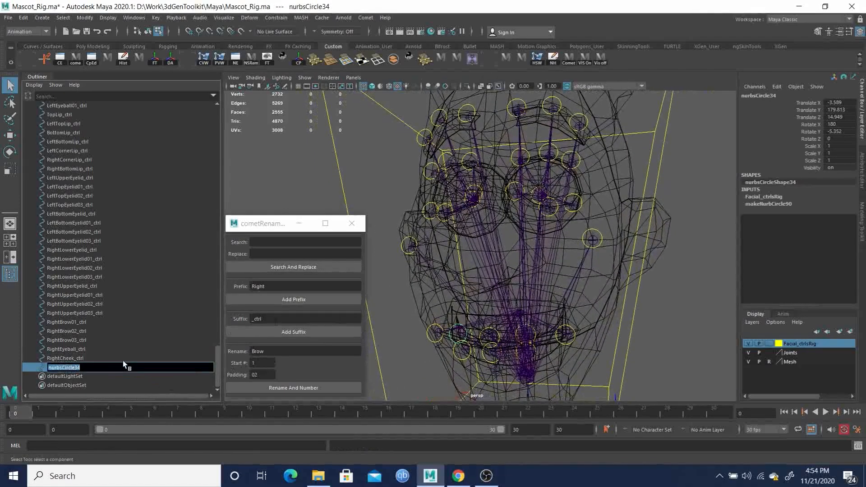
pyautogui.write('RightTopL')
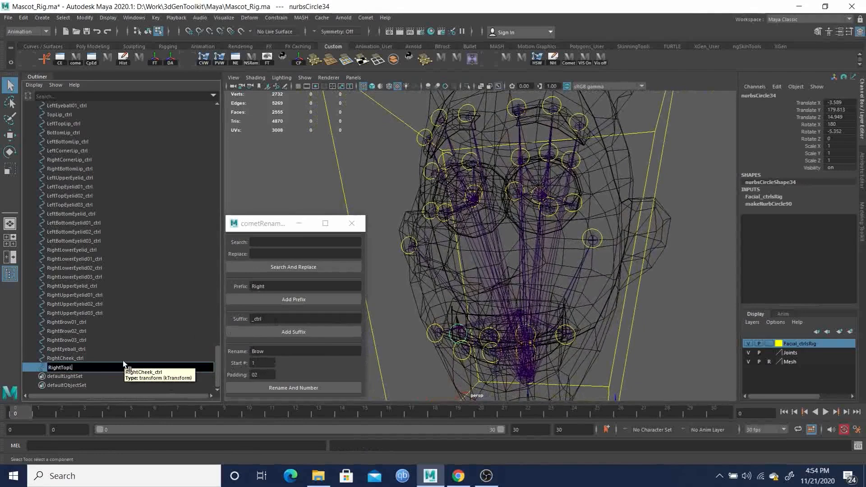
pyautogui.write('ip_ctrl')
pyautogui.press('Return')
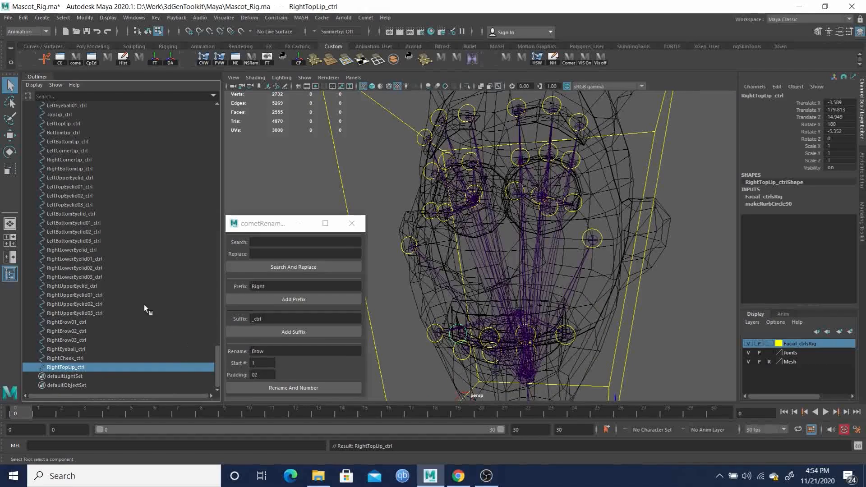
# Select both eyeball controls together with the unnumbered upper, lower and bottom eyelid controls of both eyes.
pyautogui.scroll(5, 153, 307)
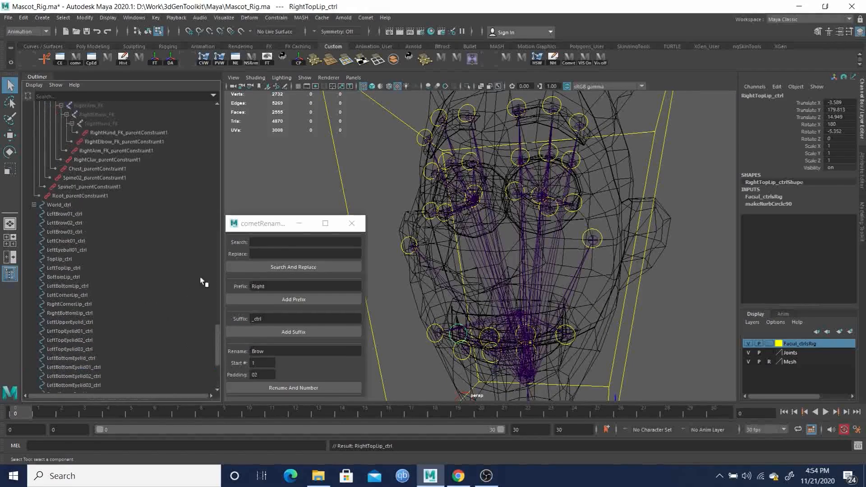
pyautogui.keyDown('alt'); pyautogui.moveTo(557, 242); pyautogui.dragTo(534, 239, button='right'); pyautogui.keyUp('alt')
pyautogui.keyDown('alt'); pyautogui.moveTo(534, 239); pyautogui.dragTo(482, 247); pyautogui.keyUp('alt')
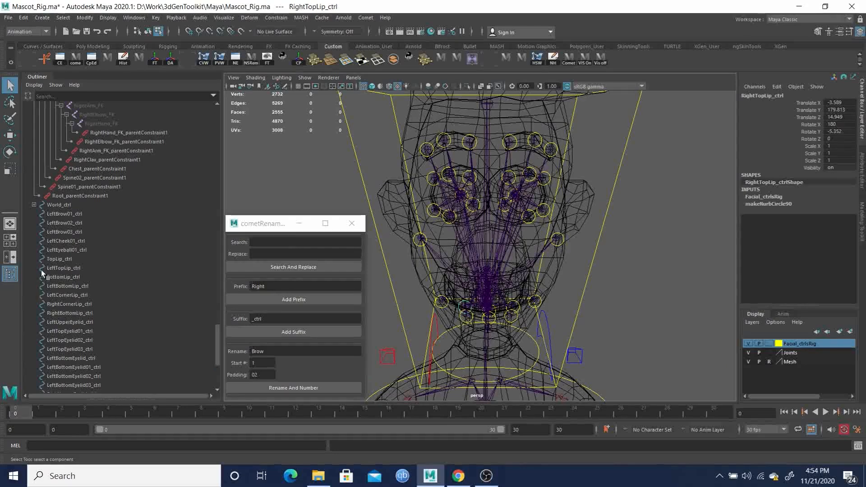
pyautogui.scroll(-5, 85, 309)
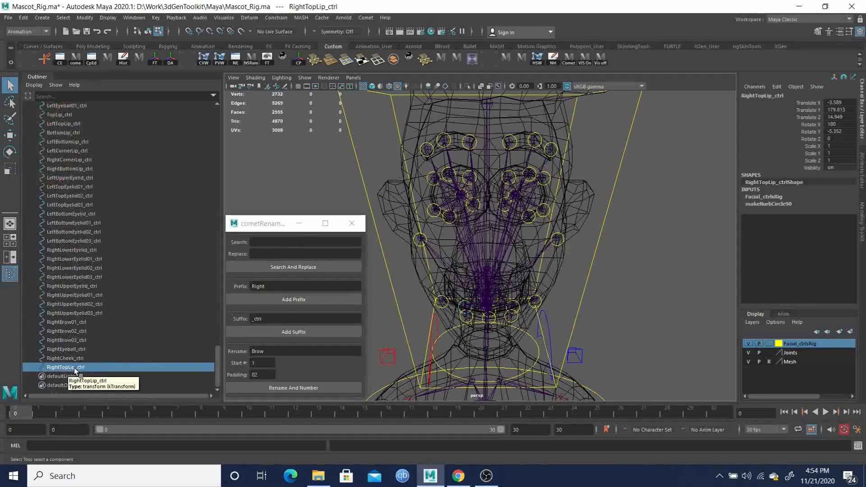
pyautogui.click(68, 349)
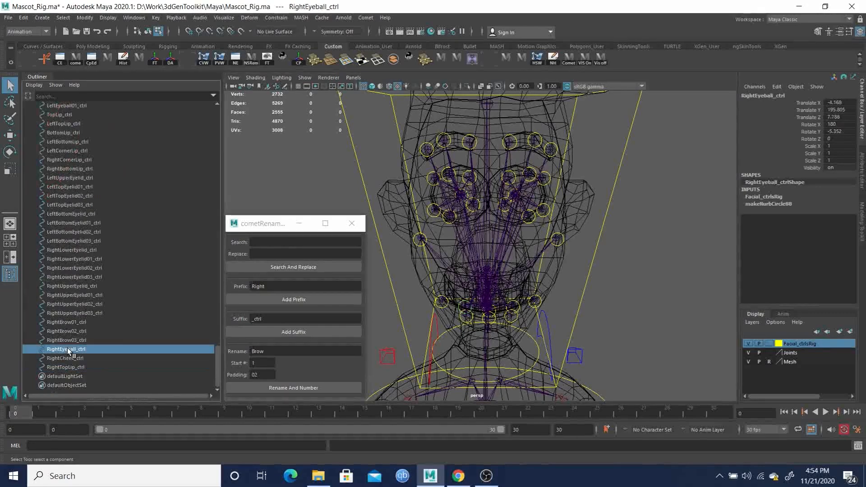
pyautogui.keyDown('ctrl'); pyautogui.click(69, 286); pyautogui.keyUp('ctrl')
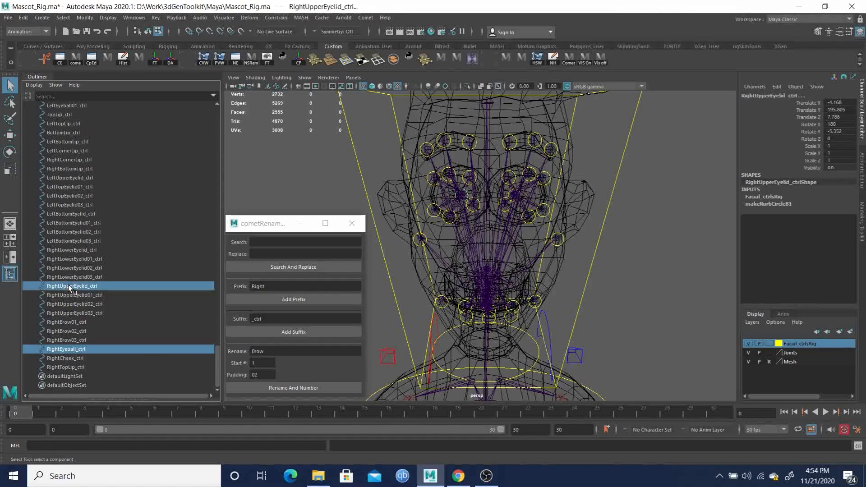
pyautogui.keyDown('ctrl'); pyautogui.click(74, 250); pyautogui.keyUp('ctrl')
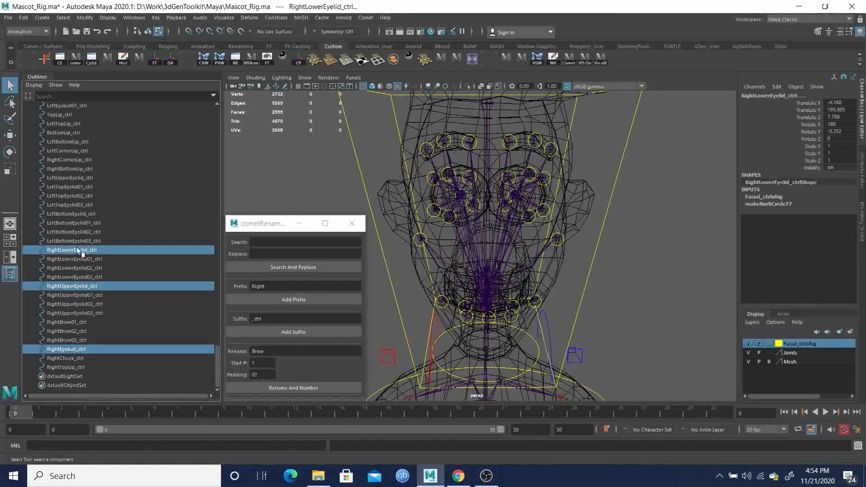
pyautogui.keyDown('ctrl'); pyautogui.click(73, 213); pyautogui.keyUp('ctrl')
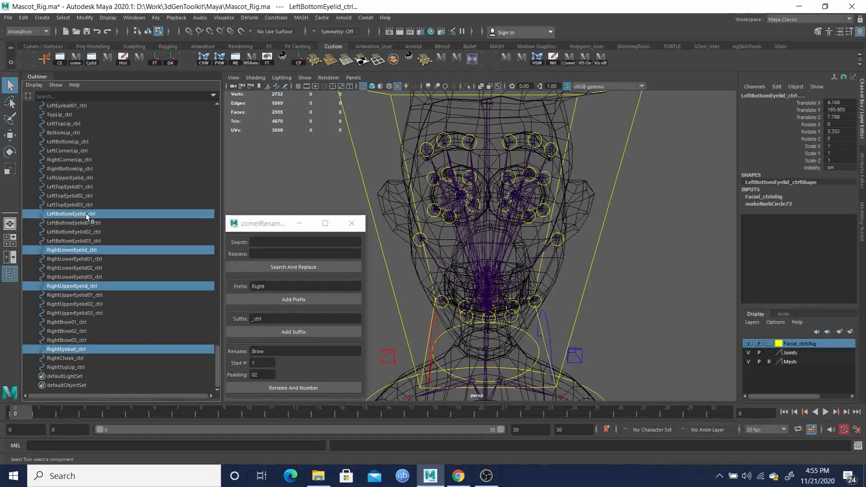
pyautogui.keyDown('ctrl'); pyautogui.click(72, 177); pyautogui.keyUp('ctrl')
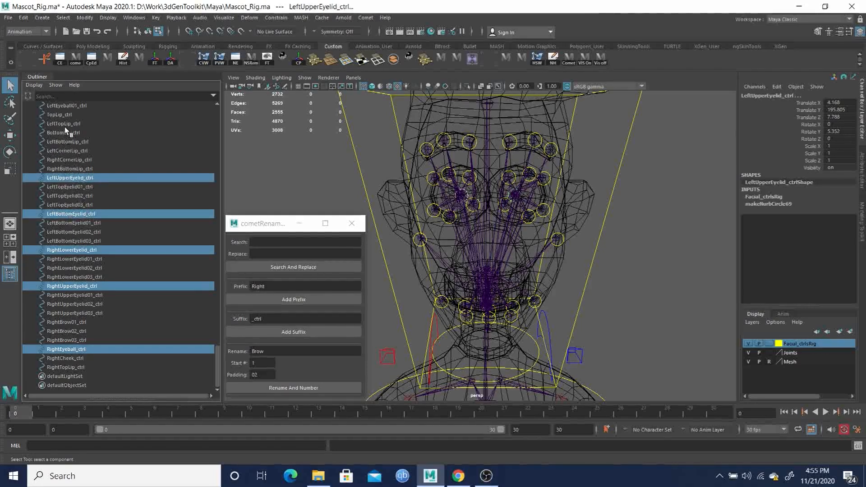
pyautogui.scroll(3, 95, 190)
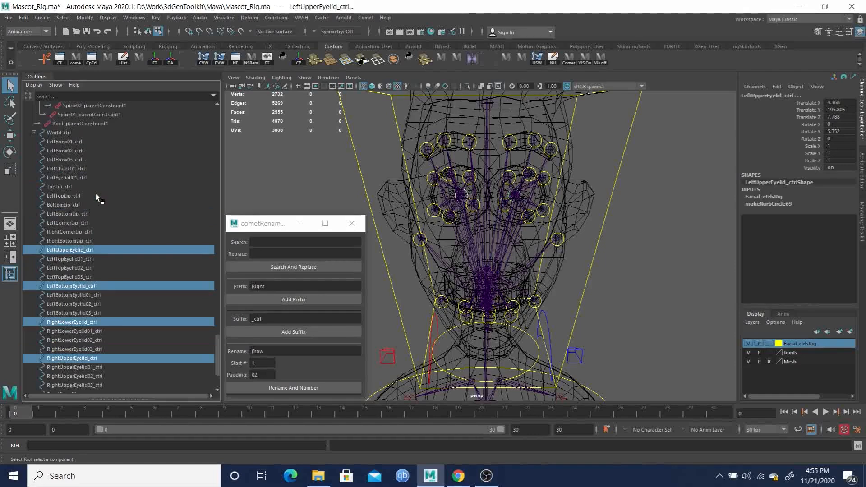
pyautogui.keyDown('ctrl'); pyautogui.click(66, 178); pyautogui.keyUp('ctrl')
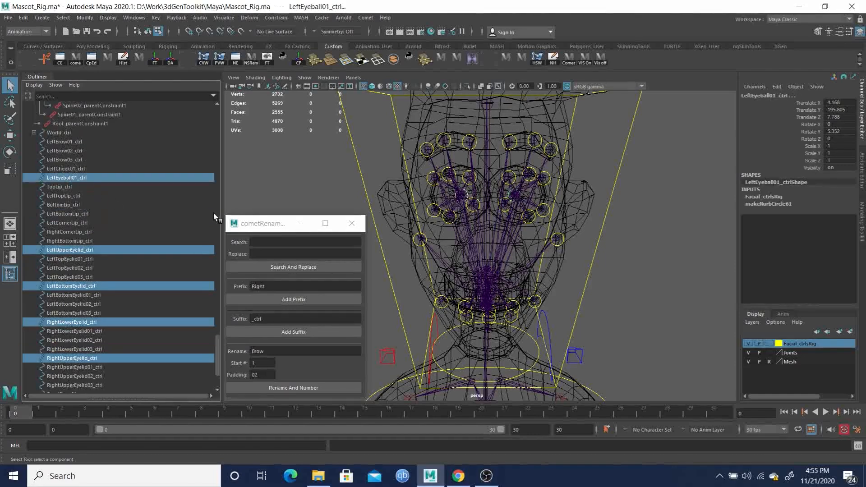
pyautogui.scroll(-3, 79, 347)
pyautogui.keyDown('ctrl'); pyautogui.click(106, 349); pyautogui.keyUp('ctrl')
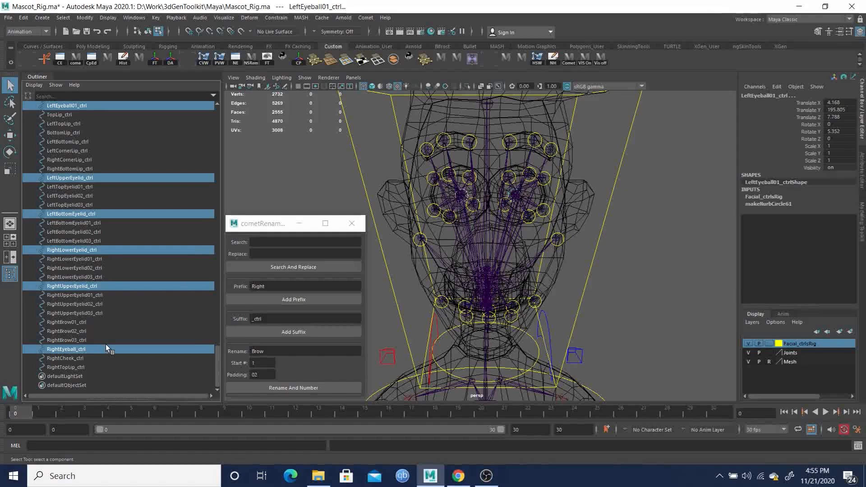
pyautogui.scroll(6, 108, 329)
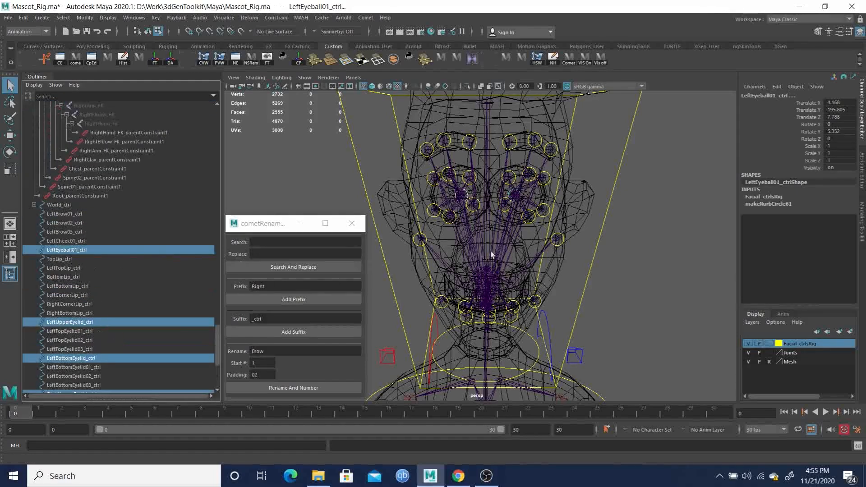
# Move the control vertices of the selected eyeball and eyelid circles forward, out in front of the face, and return to object selection.
pyautogui.keyDown('alt'); pyautogui.moveTo(530, 231); pyautogui.dragTo(507, 232); pyautogui.keyUp('alt')
pyautogui.press('F8')
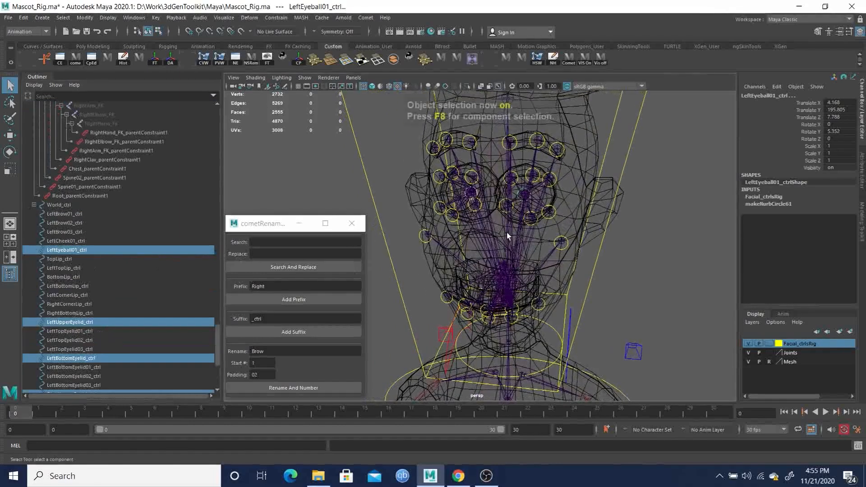
pyautogui.click(544, 212)
pyautogui.press('F8')
pyautogui.moveTo(371, 149); pyautogui.dragTo(504, 285)
pyautogui.press('w')
pyautogui.moveTo(511, 202); pyautogui.dragTo(422, 204)
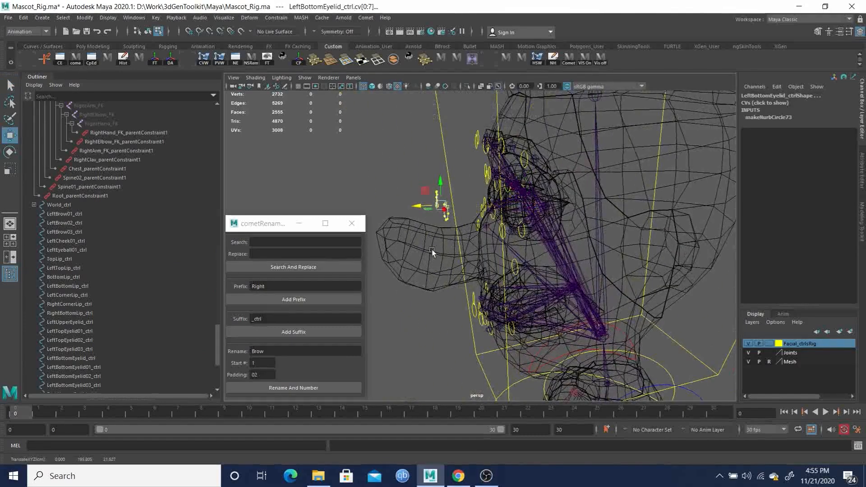
pyautogui.keyDown('alt'); pyautogui.moveTo(431, 245); pyautogui.dragTo(457, 245, button='middle'); pyautogui.keyUp('alt')
pyautogui.moveTo(458, 243)
pyautogui.keyDown('alt'); pyautogui.mouseDown()
pyautogui.moveTo(533, 253)
pyautogui.moveTo(486, 277)
pyautogui.moveTo(462, 269)
pyautogui.moveTo(453, 255)
pyautogui.mouseUp(); pyautogui.keyUp('alt')
pyautogui.press('q')
pyautogui.keyDown('alt'); pyautogui.moveTo(496, 220); pyautogui.dragTo(514, 223); pyautogui.keyUp('alt')
pyautogui.press('F8')
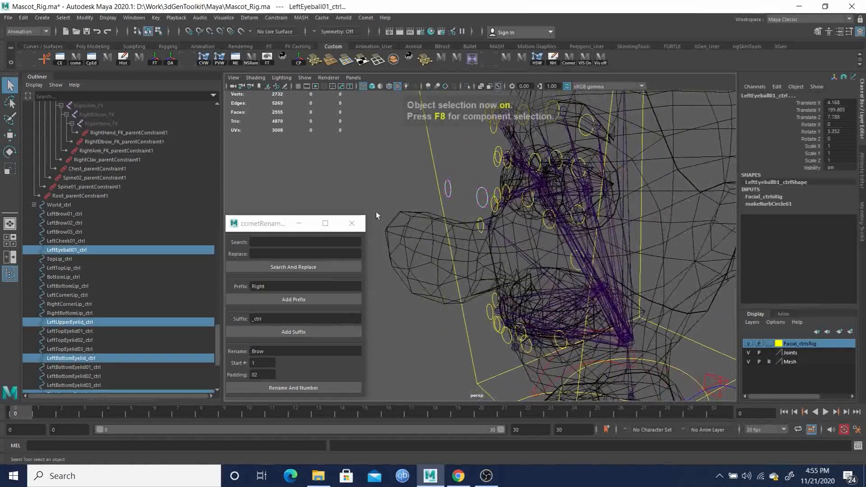
pyautogui.click(372, 143)
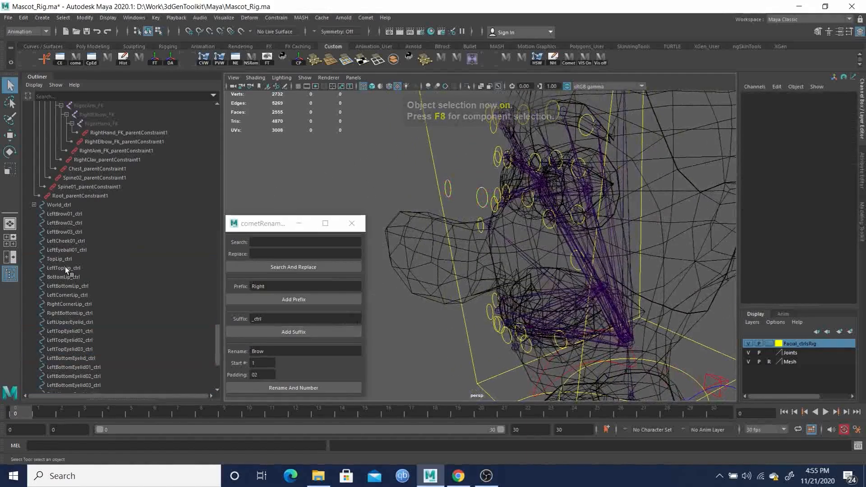
# Remove 01 from the left eyeball control's name with search and replace so it reads LeftEyeball_ctrl.
pyautogui.click(56, 249)
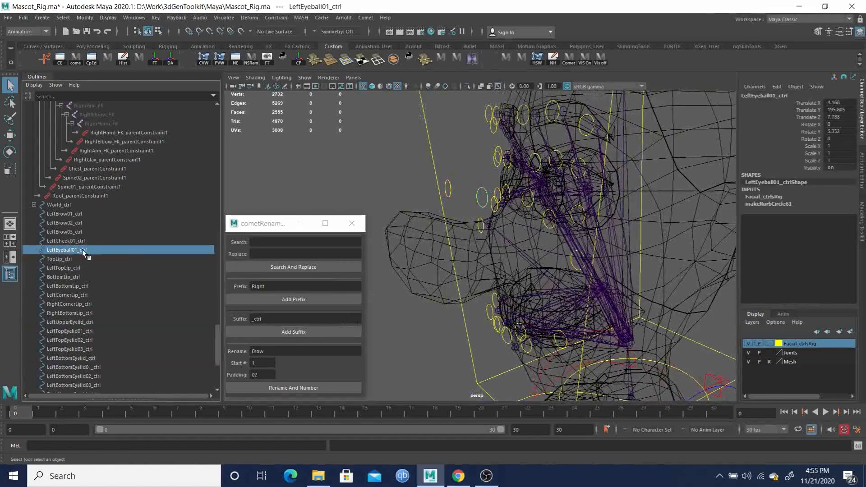
pyautogui.click(274, 241)
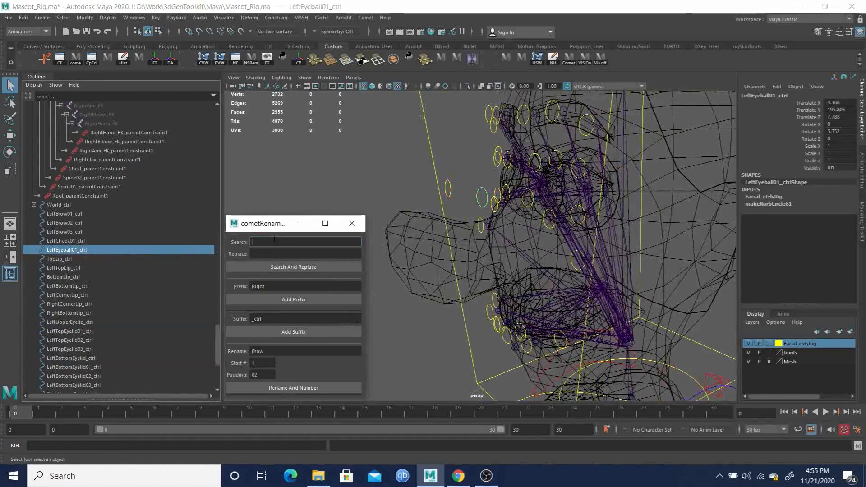
pyautogui.click(302, 267)
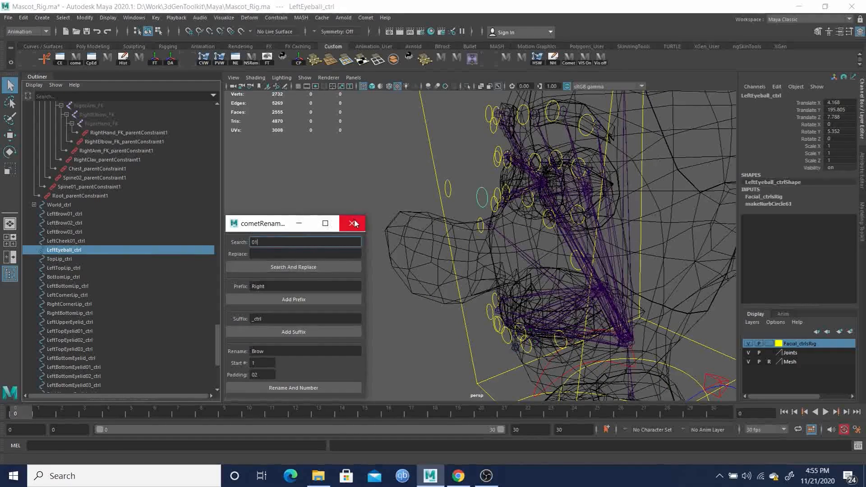
pyautogui.click(350, 156)
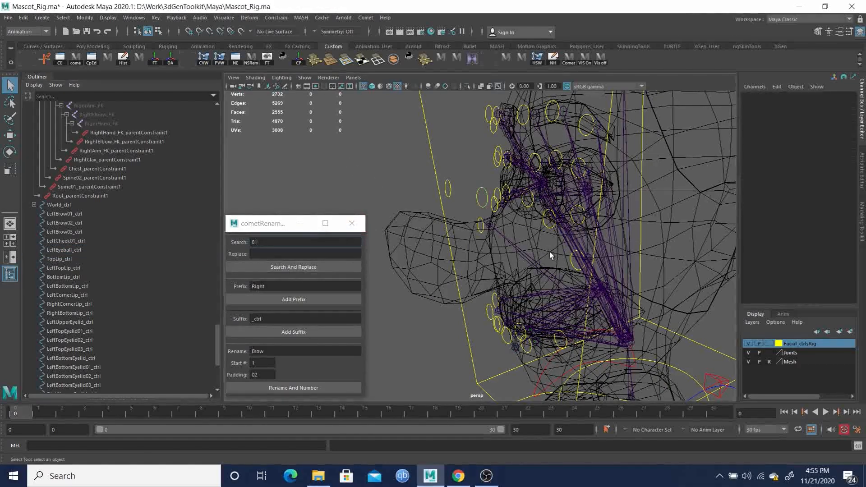
# Examine the lip, eyelid and brow controls around the face and check the left upper eyelid joint beneath its circle.
pyautogui.keyDown('alt'); pyautogui.moveTo(550, 251); pyautogui.dragTo(641, 240, button='middle'); pyautogui.keyUp('alt')
pyautogui.keyDown('alt'); pyautogui.moveTo(419, 270); pyautogui.dragTo(520, 276); pyautogui.keyUp('alt')
pyautogui.keyDown('alt'); pyautogui.moveTo(520, 276); pyautogui.dragTo(572, 171, button='middle'); pyautogui.keyUp('alt')
pyautogui.keyDown('alt'); pyautogui.moveTo(572, 170); pyautogui.dragTo(601, 317, button='right'); pyautogui.keyUp('alt')
pyautogui.keyDown('alt'); pyautogui.moveTo(601, 316); pyautogui.dragTo(526, 356, button='middle'); pyautogui.keyUp('alt')
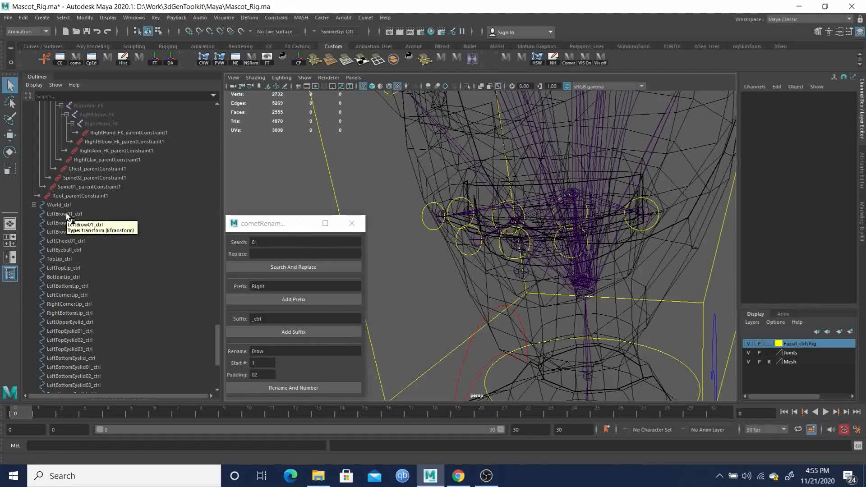
pyautogui.keyDown('alt'); pyautogui.moveTo(485, 161); pyautogui.dragTo(458, 479, button='middle'); pyautogui.keyUp('alt')
pyautogui.keyDown('alt'); pyautogui.moveTo(505, 210); pyautogui.dragTo(567, 187); pyautogui.keyUp('alt')
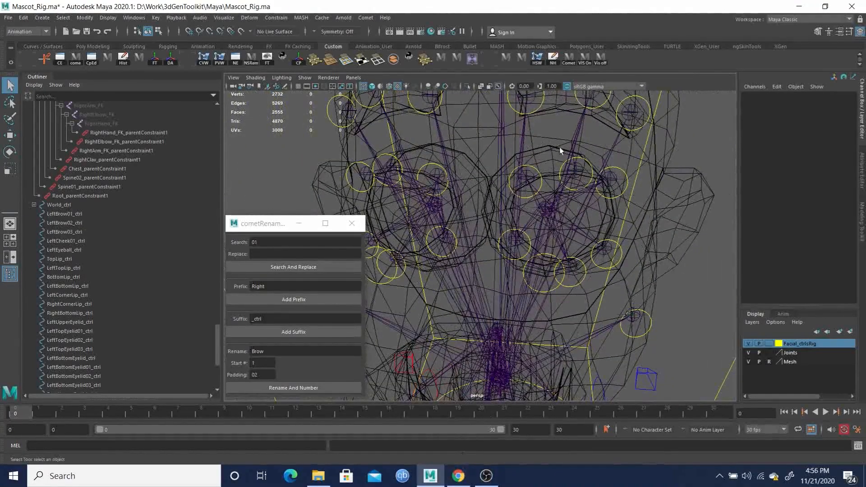
pyautogui.click(573, 170)
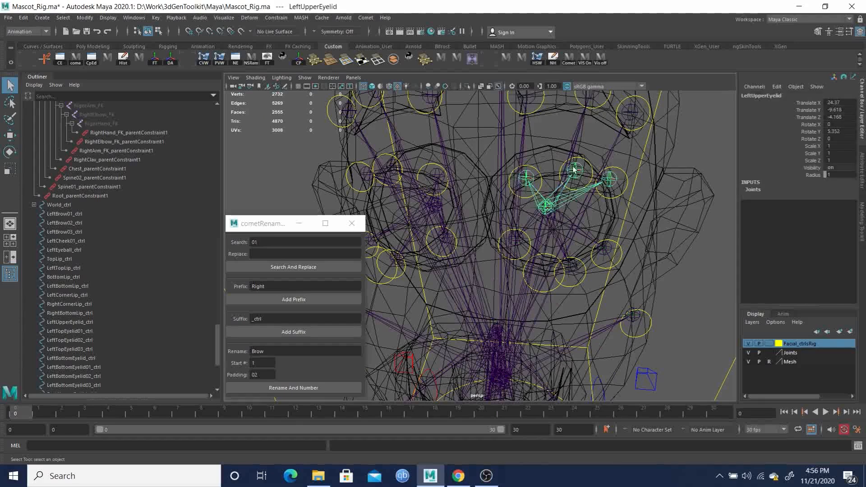
pyautogui.click(727, 247)
pyautogui.scroll(-5, 595, 228)
pyautogui.keyDown('alt'); pyautogui.moveTo(611, 286); pyautogui.dragTo(533, 202); pyautogui.keyUp('alt')
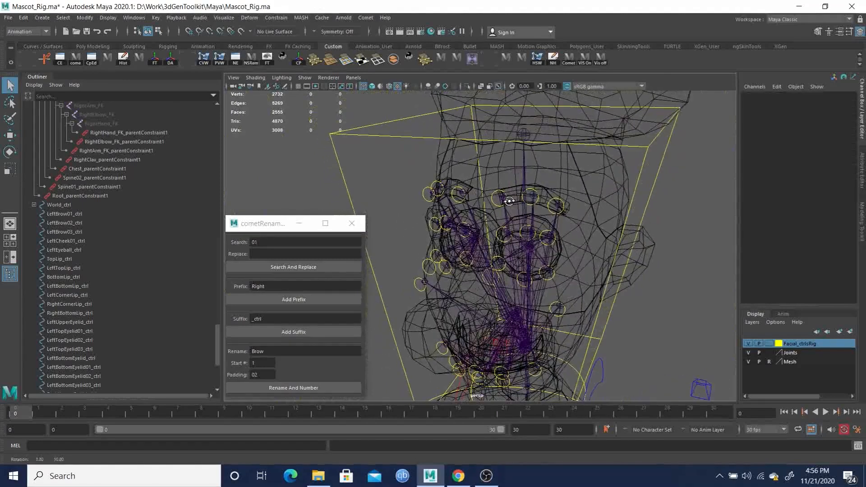
# Create a circle control at the middle brow joint on each side of the face.
pyautogui.click(534, 196)
pyautogui.keyDown('shift'); pyautogui.click(440, 188); pyautogui.keyUp('shift')
pyautogui.keyDown('alt'); pyautogui.moveTo(442, 208); pyautogui.dragTo(477, 183); pyautogui.keyUp('alt')
pyautogui.click(366, 18)
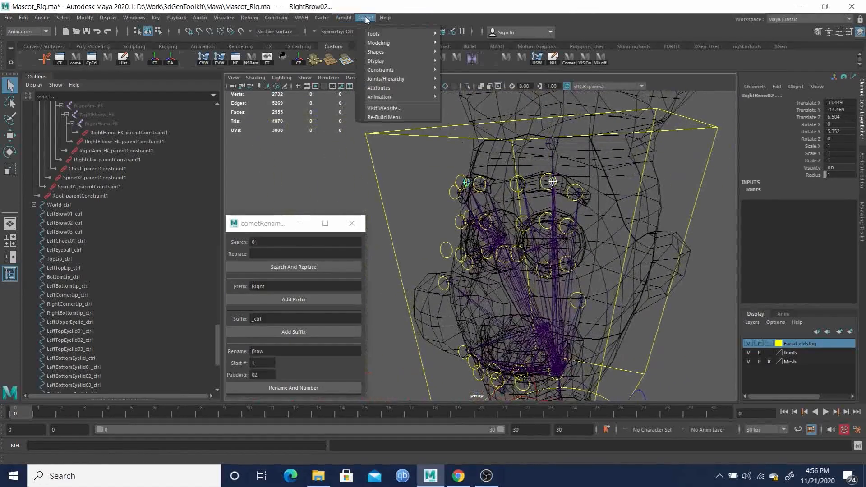
pyautogui.moveTo(406, 52)
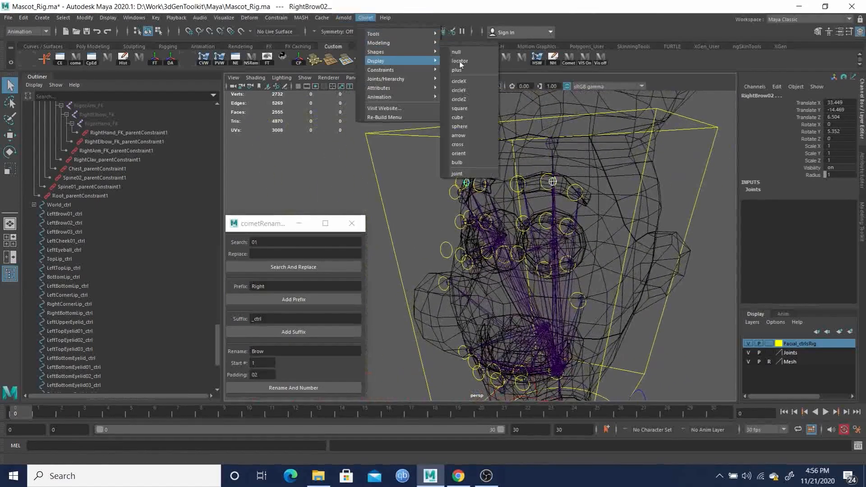
pyautogui.click(468, 93)
# Move the control vertices of both new brow circles forward, out in front of the face, and stretch them into wide ovals spanning each brow.
pyautogui.keyDown('alt'); pyautogui.moveTo(528, 173); pyautogui.dragTo(497, 170); pyautogui.keyUp('alt')
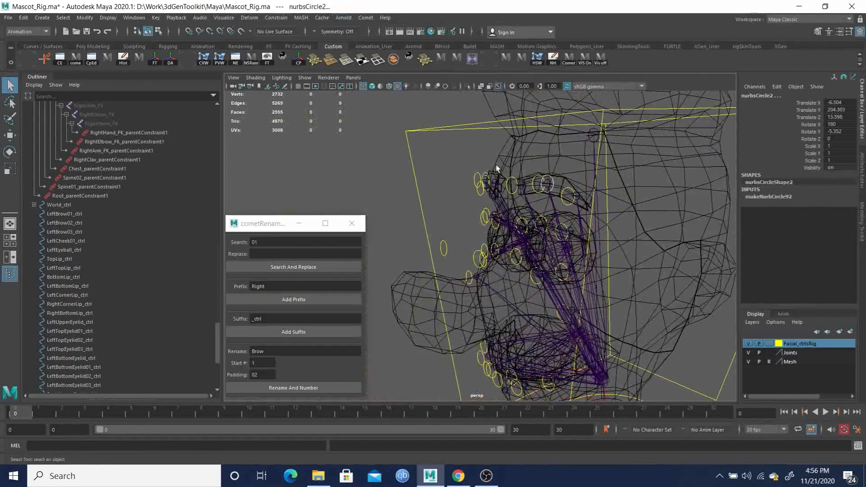
pyautogui.press('F8')
pyautogui.moveTo(427, 150); pyautogui.dragTo(585, 234)
pyautogui.press('w')
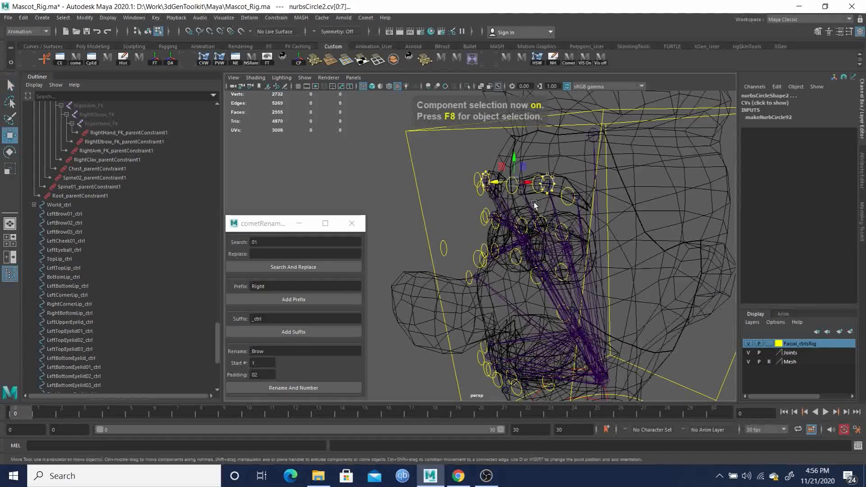
pyautogui.moveTo(500, 181); pyautogui.dragTo(483, 184)
pyautogui.press('r')
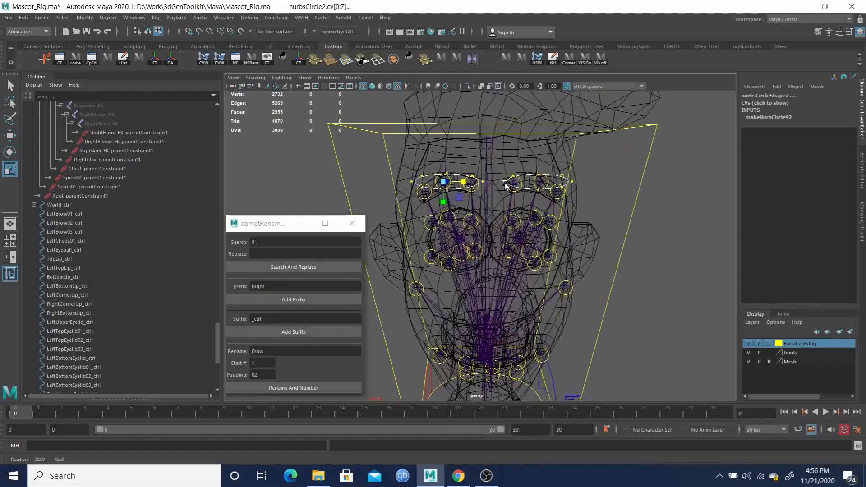
# Scale the inner and outer end control vertices of both brow ovals to square off their ends, and return to object selection.
pyautogui.keyDown('alt'); pyautogui.moveTo(554, 191); pyautogui.dragTo(505, 174); pyautogui.keyUp('alt')
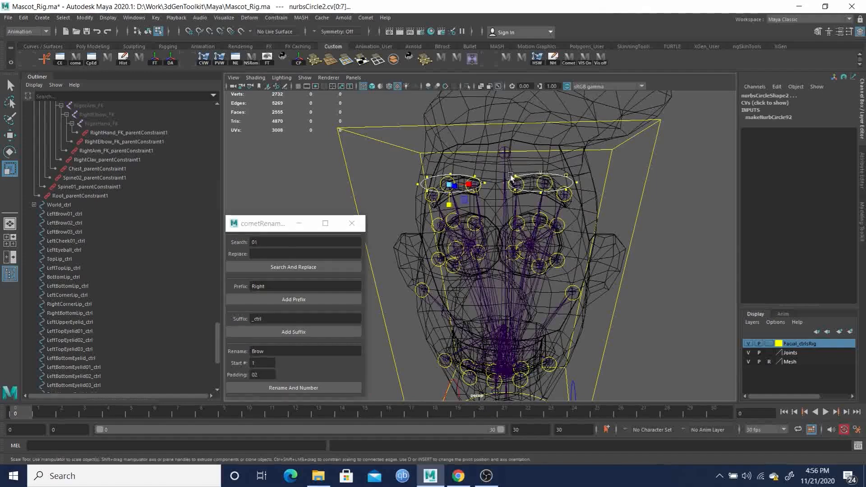
pyautogui.keyDown('alt'); pyautogui.moveTo(507, 171); pyautogui.dragTo(541, 164, button='middle'); pyautogui.keyUp('alt')
pyautogui.keyDown('alt'); pyautogui.moveTo(542, 164); pyautogui.dragTo(579, 232, button='right'); pyautogui.keyUp('alt')
pyautogui.keyDown('alt'); pyautogui.moveTo(563, 171); pyautogui.dragTo(534, 195, button='middle'); pyautogui.keyUp('alt')
pyautogui.moveTo(534, 195)
pyautogui.keyDown('alt'); pyautogui.mouseDown()
pyautogui.moveTo(522, 202)
pyautogui.moveTo(538, 194)
pyautogui.mouseUp(); pyautogui.keyUp('alt')
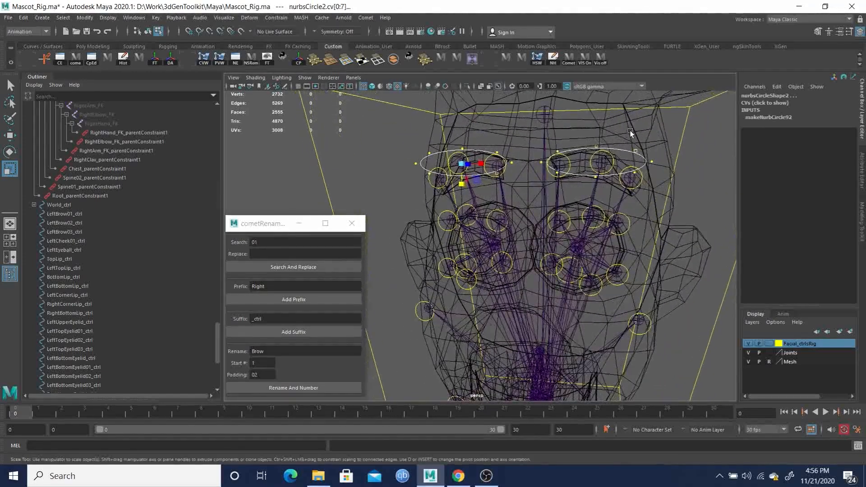
pyautogui.moveTo(624, 134); pyautogui.dragTo(662, 189)
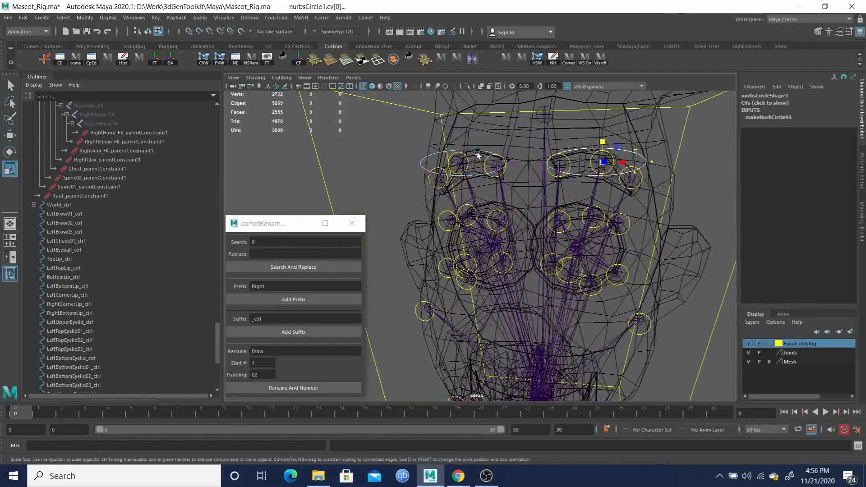
pyautogui.keyDown('shift'); pyautogui.moveTo(529, 134); pyautogui.dragTo(567, 191); pyautogui.keyUp('shift')
pyautogui.keyDown('shift'); pyautogui.moveTo(483, 134); pyautogui.dragTo(525, 195); pyautogui.keyUp('shift')
pyautogui.keyDown('shift'); pyautogui.moveTo(392, 131); pyautogui.dragTo(435, 207); pyautogui.keyUp('shift')
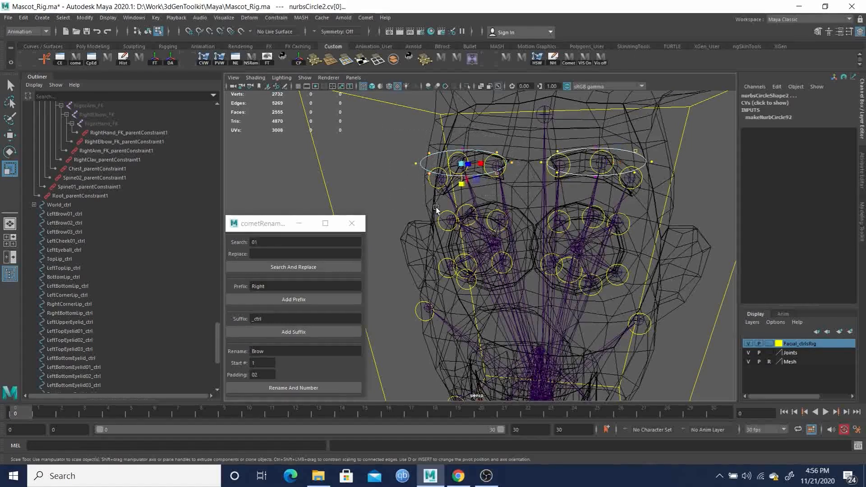
pyautogui.moveTo(481, 164); pyautogui.dragTo(667, 185)
pyautogui.press('q')
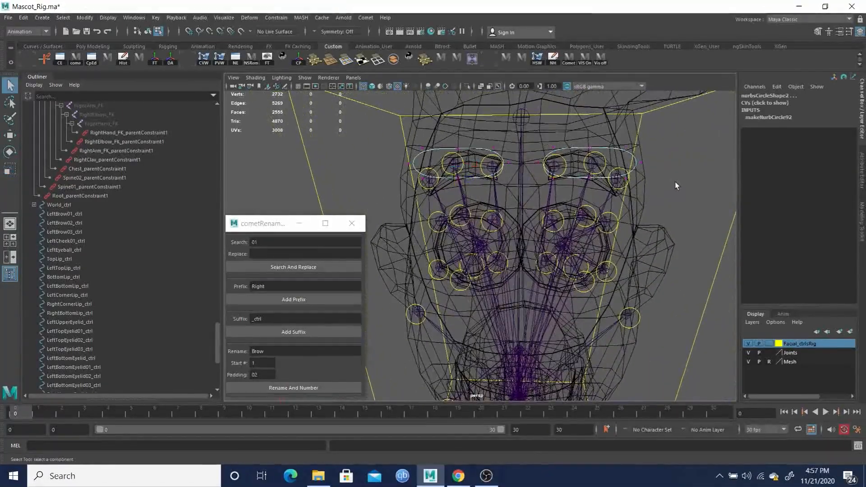
pyautogui.click(675, 182)
pyautogui.press('F8')
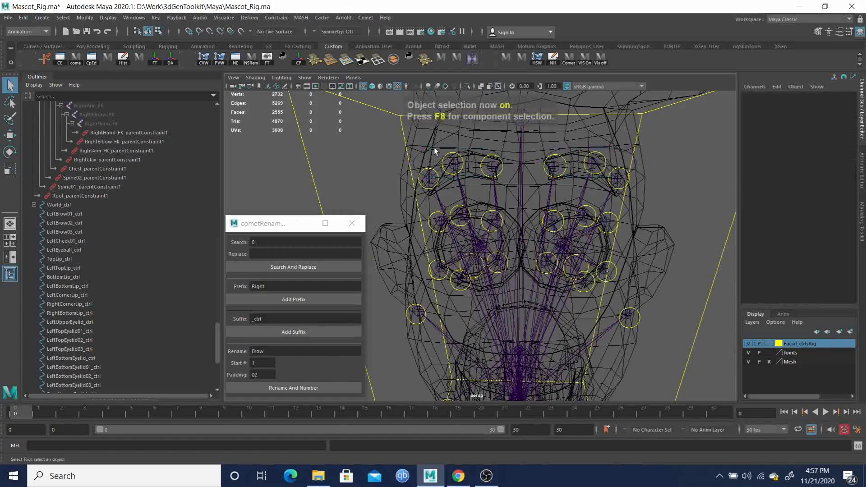
# Rename the new circle around the left brow as LeftBrow_ctrl.
pyautogui.scroll(-6, 50, 368)
pyautogui.click(60, 357)
pyautogui.doubleClick(61, 357)
pyautogui.write('LeftBrow_ctrl')
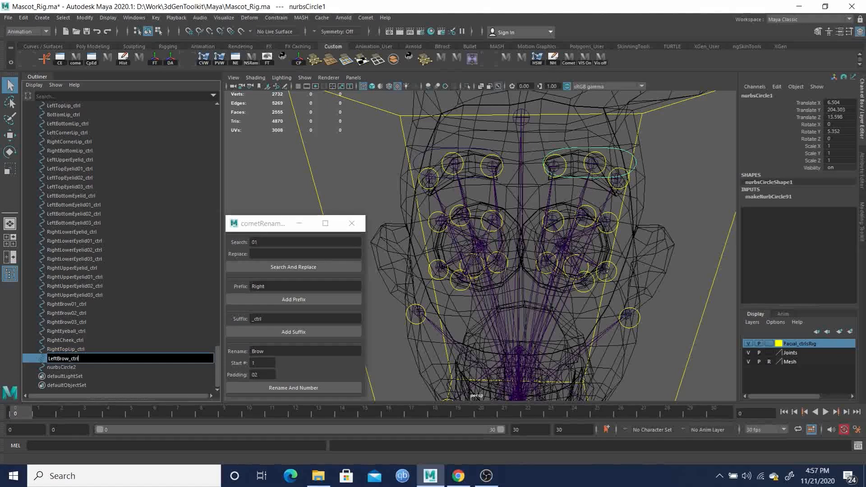
pyautogui.press('Return')
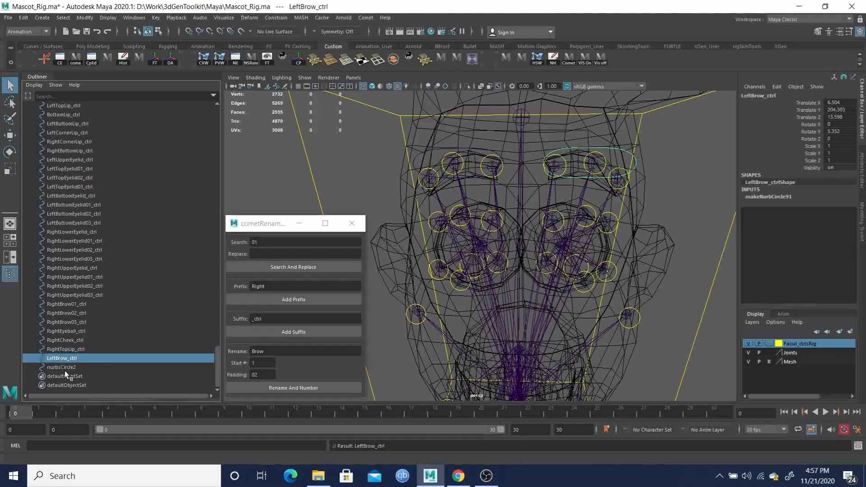
# Rename the new circle around the right brow as RightBrow_ctrl, with a lowercase suffix.
pyautogui.doubleClick(63, 367)
pyautogui.write('RightBrow_Ctrl')
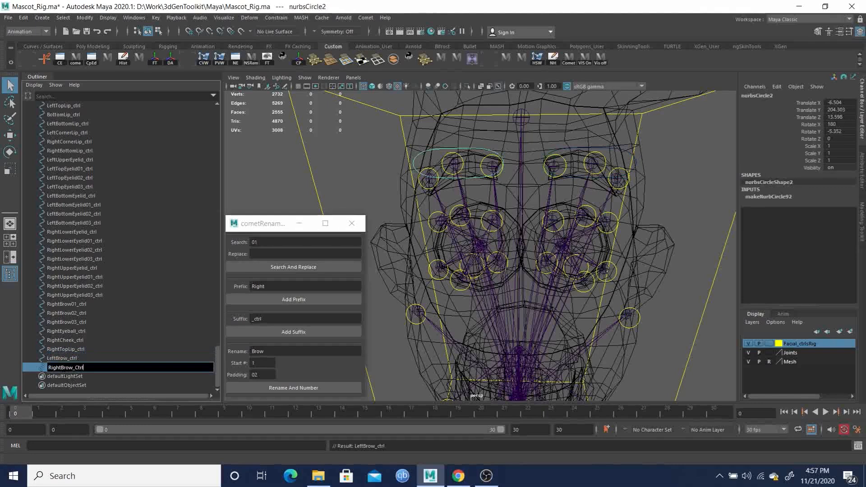
pyautogui.press('Return')
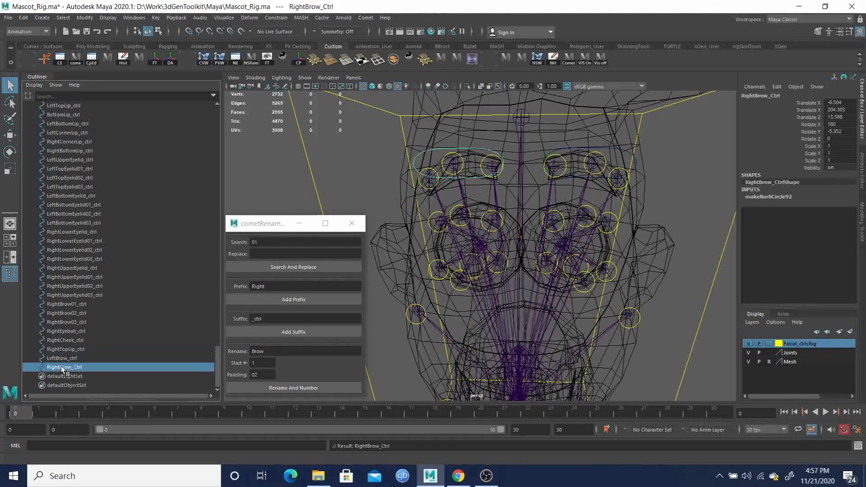
pyautogui.doubleClick(74, 368)
pyautogui.click(92, 368)
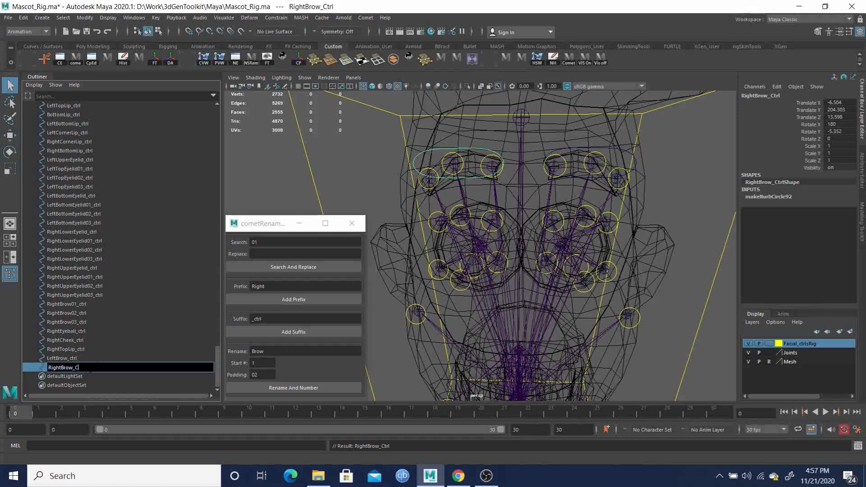
pyautogui.press('Return')
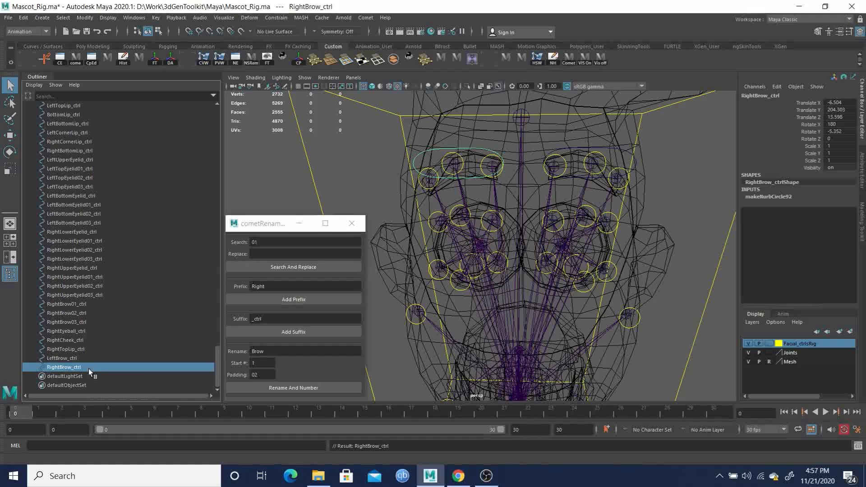
# Add LeftBrow_ctrl and RightBrow_ctrl to the Facial_ctrlsRig display layer and clear the selection.
pyautogui.click(60, 357)
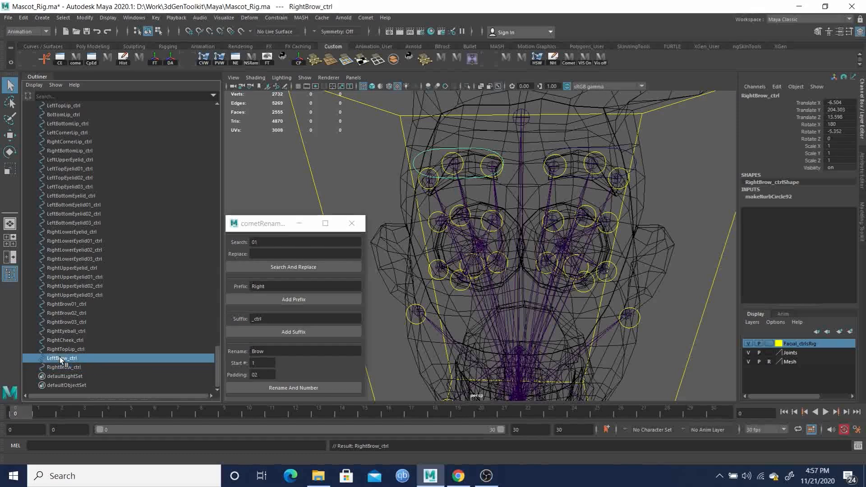
pyautogui.click(63, 366)
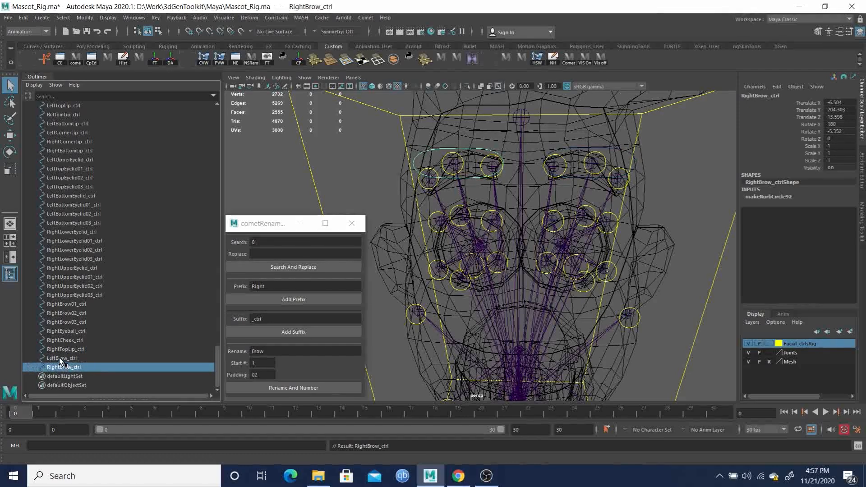
pyautogui.keyDown('ctrl'); pyautogui.click(58, 359); pyautogui.keyUp('ctrl')
pyautogui.rightClick(808, 342)
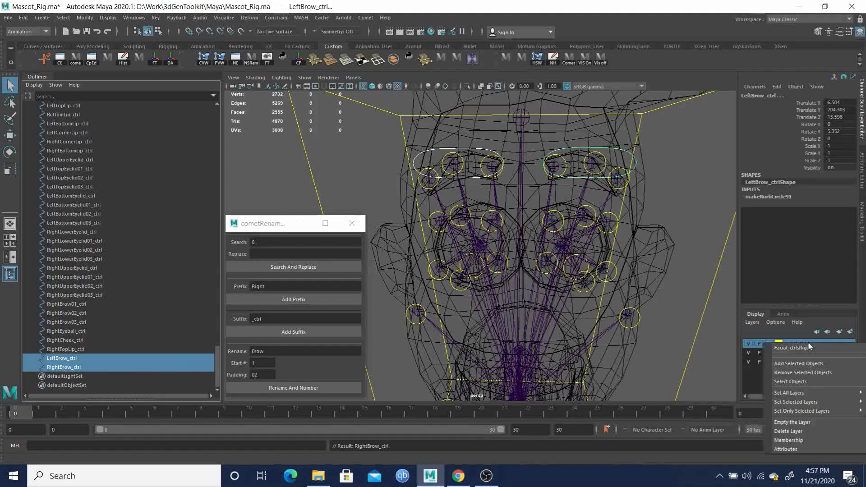
pyautogui.click(806, 363)
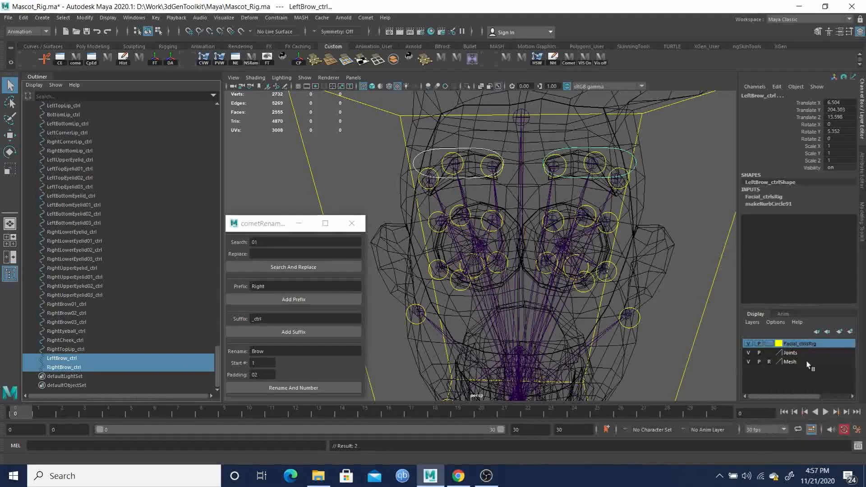
pyautogui.click(700, 226)
# Parent LeftBrow01_ctrl, LeftBrow02_ctrl and LeftBrow03_ctrl under LeftBrow_ctrl.
pyautogui.keyDown('alt'); pyautogui.moveTo(638, 225); pyautogui.dragTo(603, 191); pyautogui.keyUp('alt')
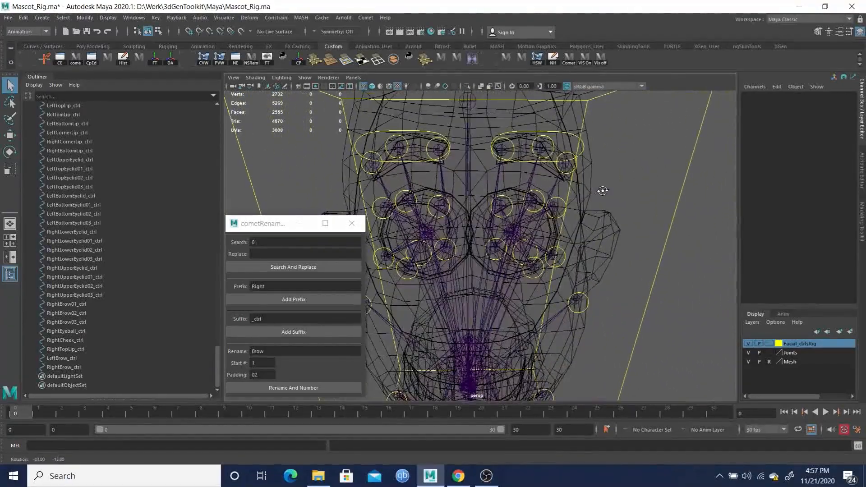
pyautogui.click(513, 144)
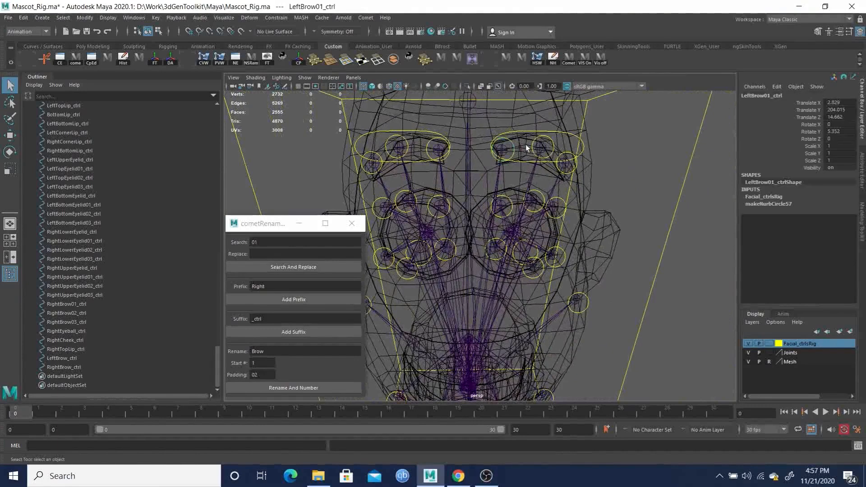
pyautogui.keyDown('shift'); pyautogui.click(552, 143); pyautogui.keyUp('shift')
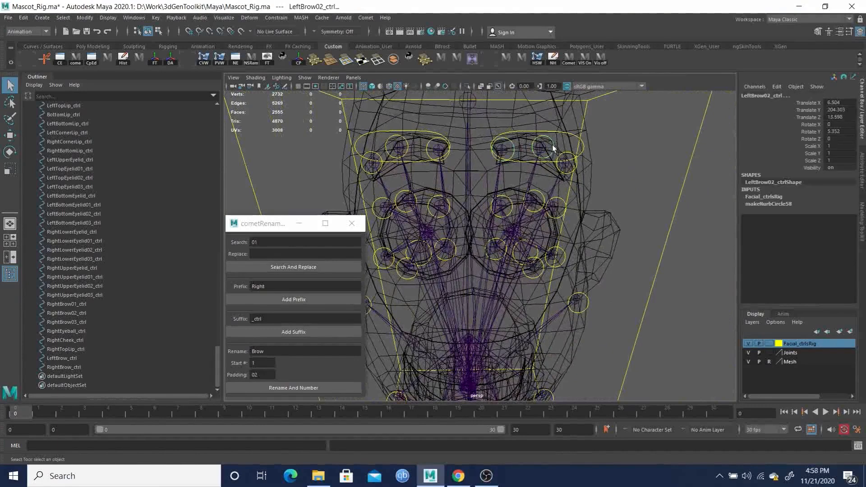
pyautogui.click(584, 144)
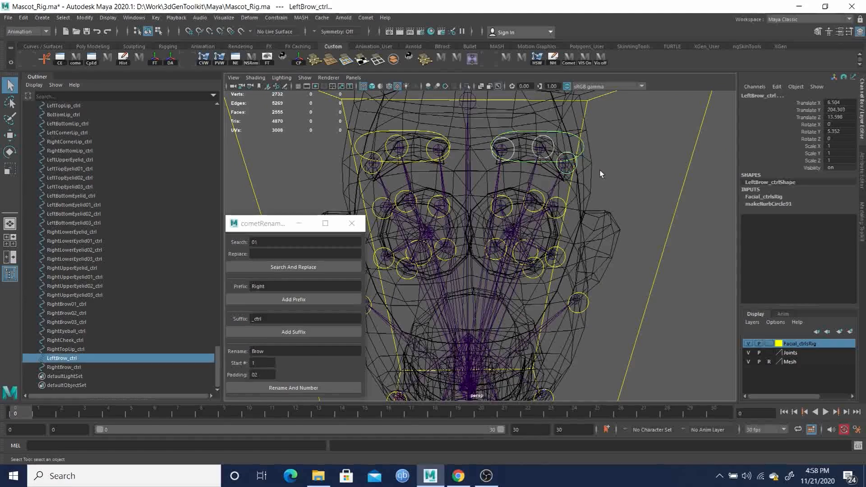
pyautogui.press('p')
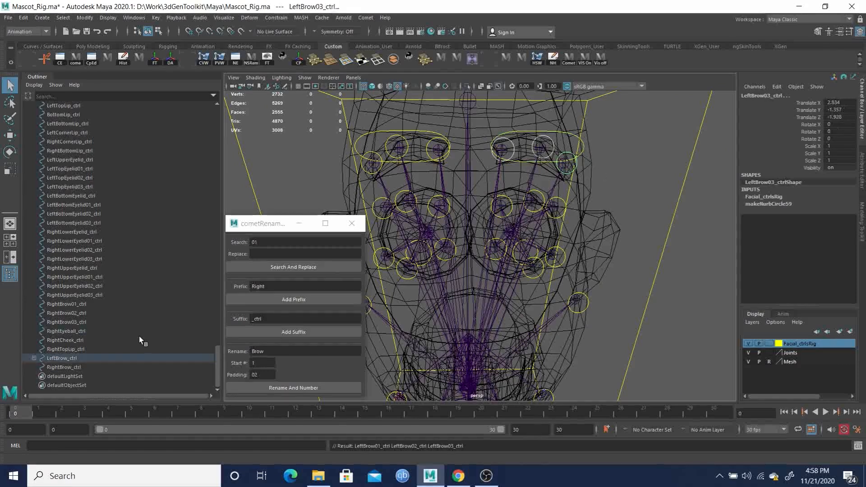
# Test-move LeftBrow_ctrl together with its children and its LeftBrow01_ctrl child on its own.
pyautogui.click(61, 357)
pyautogui.press('w')
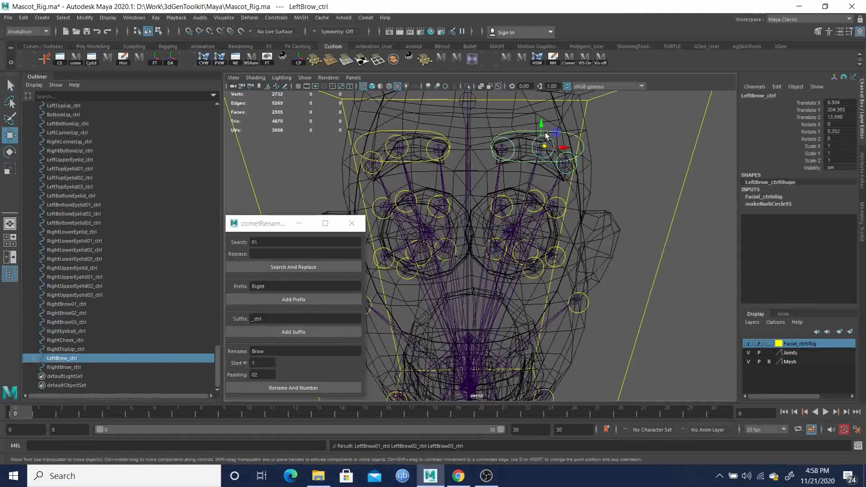
pyautogui.moveTo(542, 118); pyautogui.dragTo(542, 120)
pyautogui.keyDown('alt'); pyautogui.moveTo(522, 204); pyautogui.dragTo(535, 218, button='middle'); pyautogui.keyUp('alt')
pyautogui.keyDown('alt'); pyautogui.moveTo(536, 220); pyautogui.dragTo(278, 293); pyautogui.keyUp('alt')
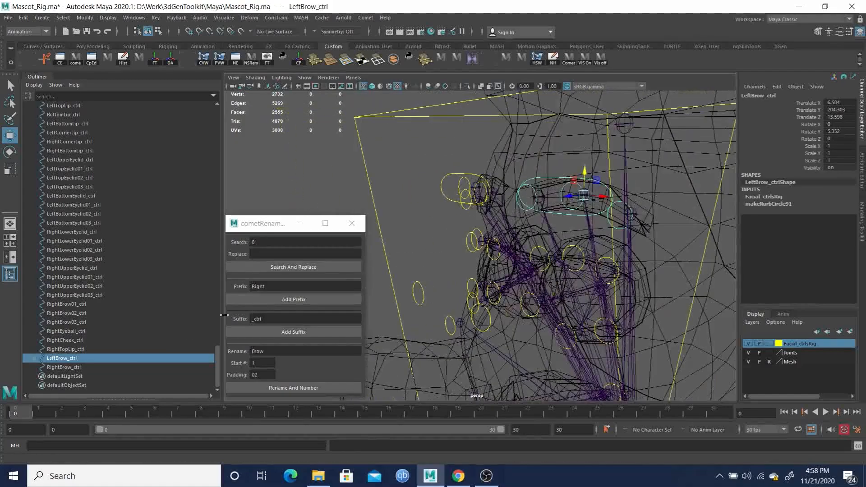
pyautogui.click(33, 358)
pyautogui.click(73, 367)
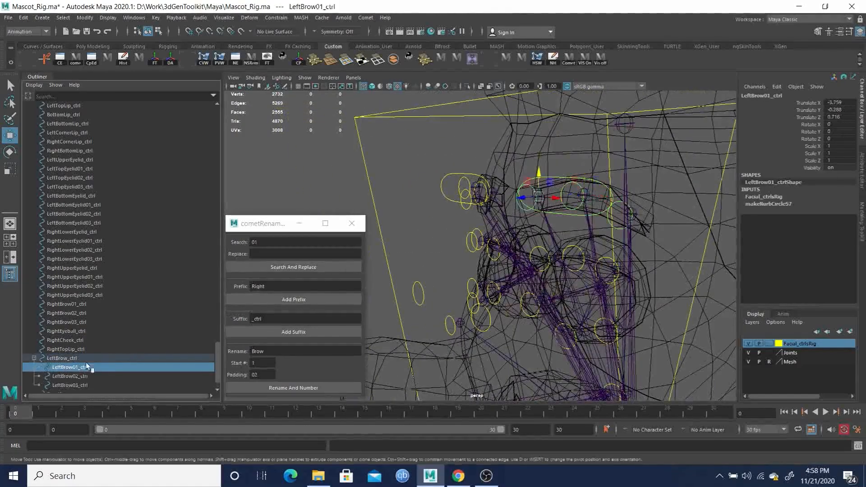
pyautogui.moveTo(542, 164); pyautogui.dragTo(525, 204)
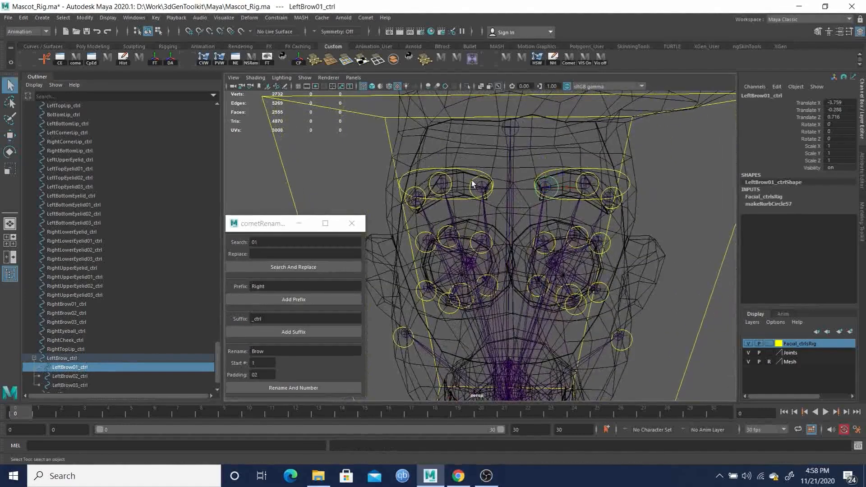
# Parent RightBrow01_ctrl, RightBrow02_ctrl and RightBrow03_ctrl under RightBrow_ctrl, and collapse both brow hierarchies.
pyautogui.press('q')
pyautogui.click(449, 183)
pyautogui.keyDown('shift'); pyautogui.click(423, 188); pyautogui.keyUp('shift')
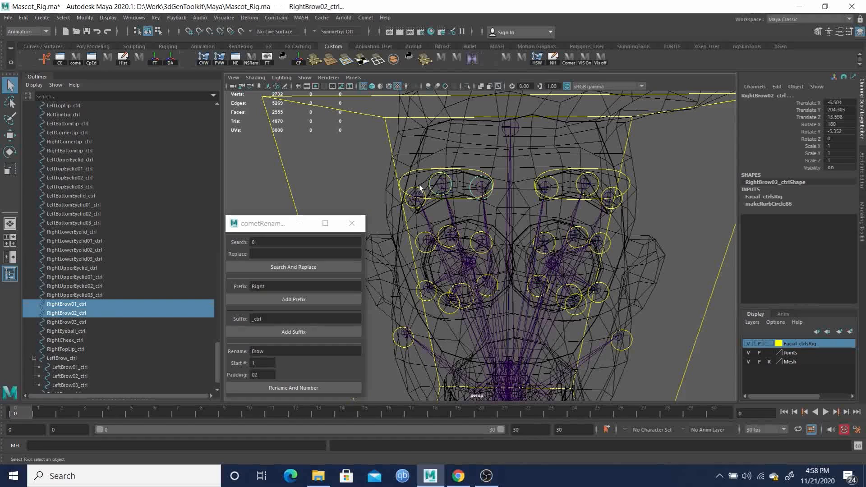
pyautogui.keyDown('shift'); pyautogui.click(418, 191); pyautogui.keyUp('shift')
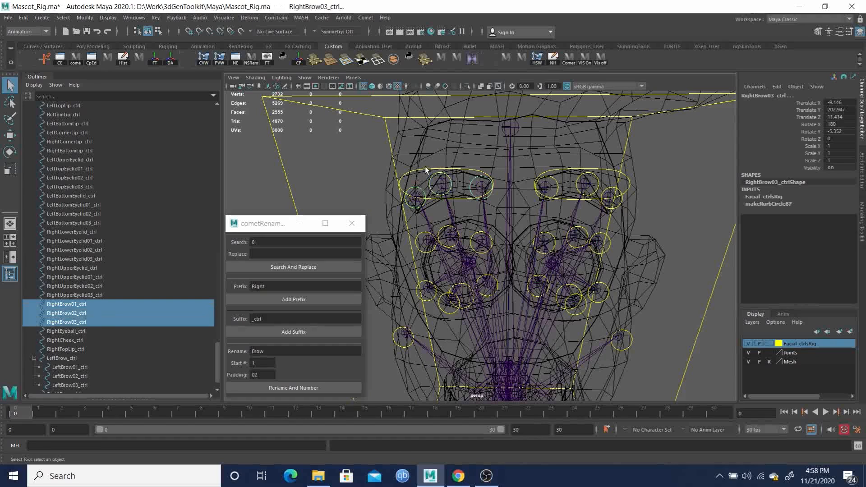
pyautogui.keyDown('shift'); pyautogui.click(425, 167); pyautogui.keyUp('shift')
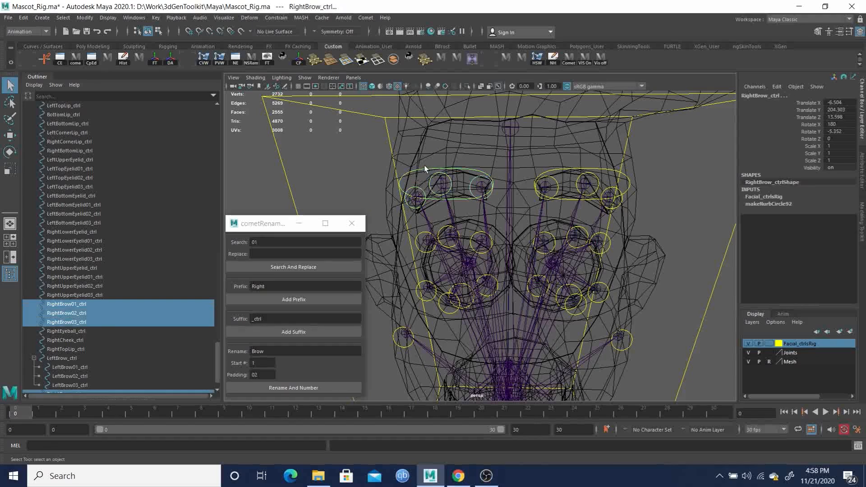
pyautogui.press('p')
pyautogui.click(34, 367)
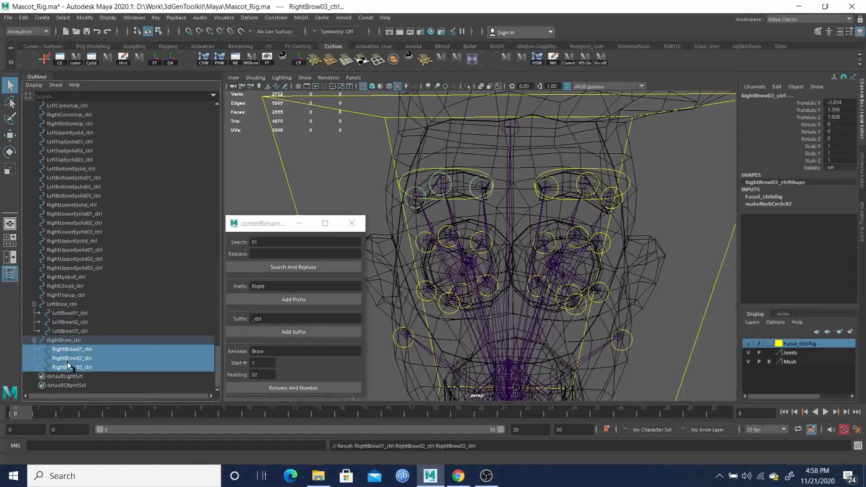
pyautogui.click(34, 340)
pyautogui.click(34, 331)
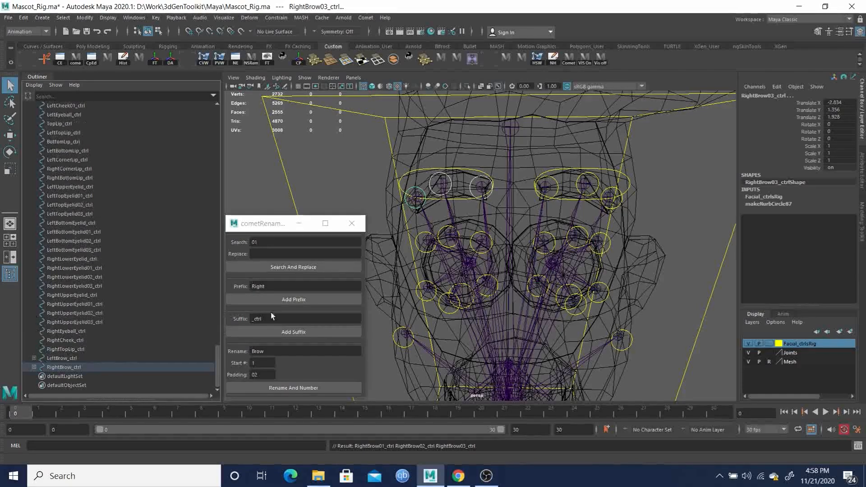
# Select all control vertices of LeftUpperEyelid_ctrl and RightUpperEyelid_ctrl for reshaping in component mode.
pyautogui.keyDown('alt'); pyautogui.moveTo(661, 220); pyautogui.dragTo(658, 163, button='middle'); pyautogui.keyUp('alt')
pyautogui.keyDown('alt'); pyautogui.moveTo(658, 164); pyautogui.dragTo(607, 176); pyautogui.keyUp('alt')
pyautogui.keyDown('alt'); pyautogui.moveTo(606, 176); pyautogui.dragTo(623, 186, button='right'); pyautogui.keyUp('alt')
pyautogui.keyDown('alt'); pyautogui.moveTo(617, 220); pyautogui.dragTo(518, 207); pyautogui.keyUp('alt')
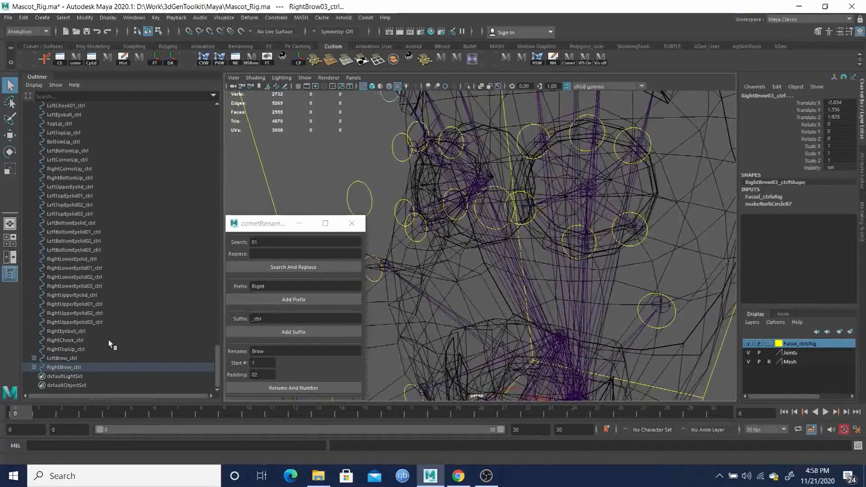
pyautogui.click(74, 294)
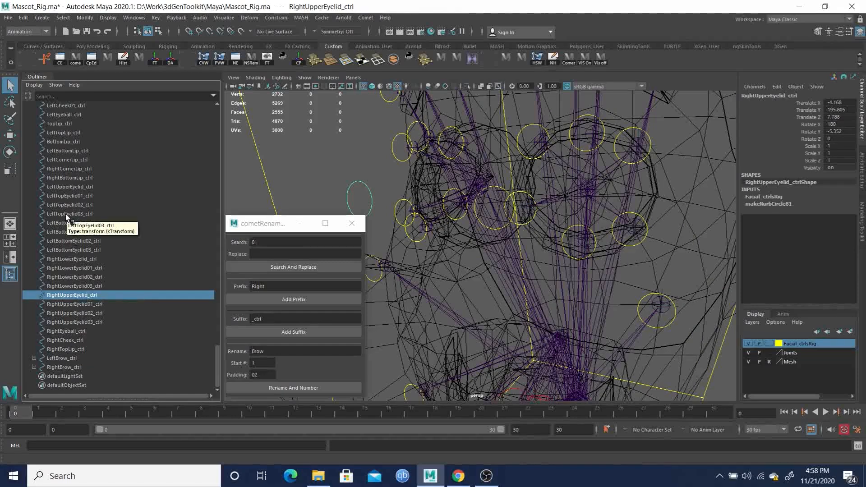
pyautogui.keyDown('ctrl'); pyautogui.click(66, 187); pyautogui.keyUp('ctrl')
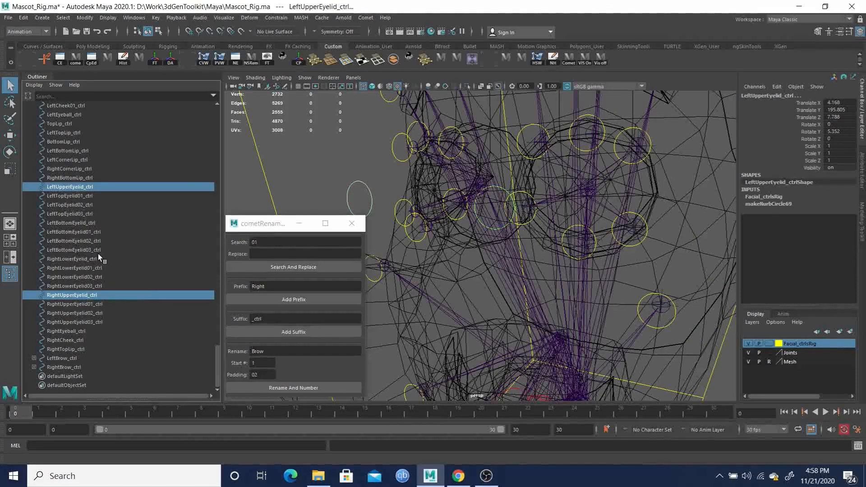
pyautogui.press('F8')
pyautogui.keyDown('alt'); pyautogui.moveTo(466, 243); pyautogui.dragTo(497, 245); pyautogui.keyUp('alt')
pyautogui.moveTo(372, 151); pyautogui.dragTo(612, 285)
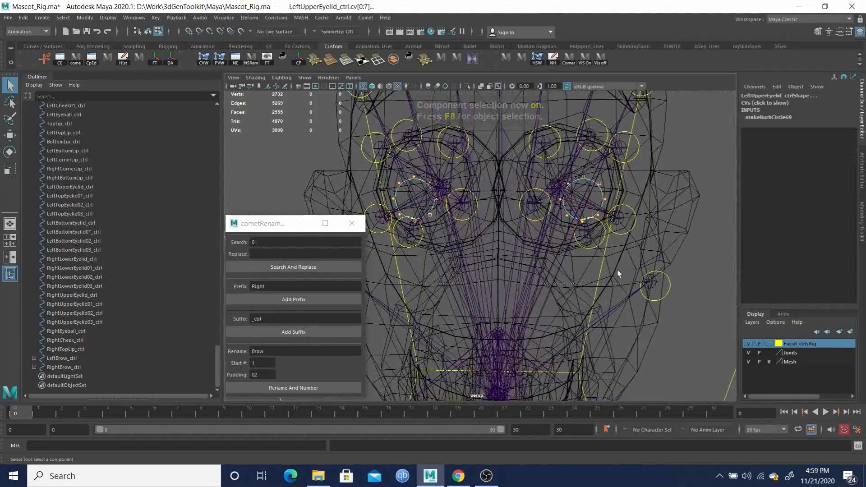
# Raise the lower middle control vertices of both upper eyelid controls to bend the circles into arched shapes.
pyautogui.press('r')
pyautogui.moveTo(554, 168); pyautogui.dragTo(557, 180)
pyautogui.moveTo(410, 177); pyautogui.dragTo(418, 220)
pyautogui.keyDown('shift'); pyautogui.moveTo(578, 178); pyautogui.dragTo(586, 215); pyautogui.keyUp('shift')
pyautogui.press('w')
pyautogui.moveTo(499, 176); pyautogui.dragTo(499, 159)
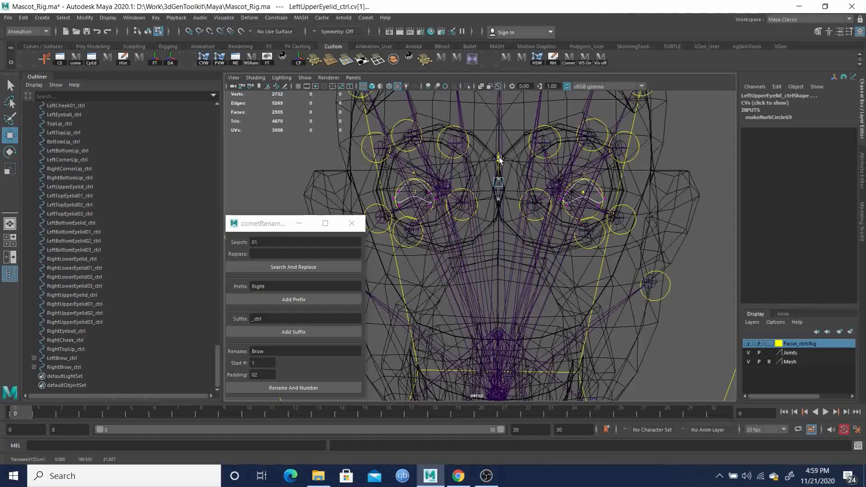
# Try to scale all control vertices of both upper eyelid controls together, and undo the scaling attempts.
pyautogui.moveTo(360, 146); pyautogui.dragTo(665, 274)
pyautogui.press('r')
pyautogui.moveTo(574, 190); pyautogui.dragTo(564, 283)
pyautogui.hotkey('ctrl', 'z')
pyautogui.press('r')
pyautogui.hotkey('ctrl', 'z')
pyautogui.moveTo(590, 221); pyautogui.dragTo(551, 207)
pyautogui.hotkey('ctrl', 'z')
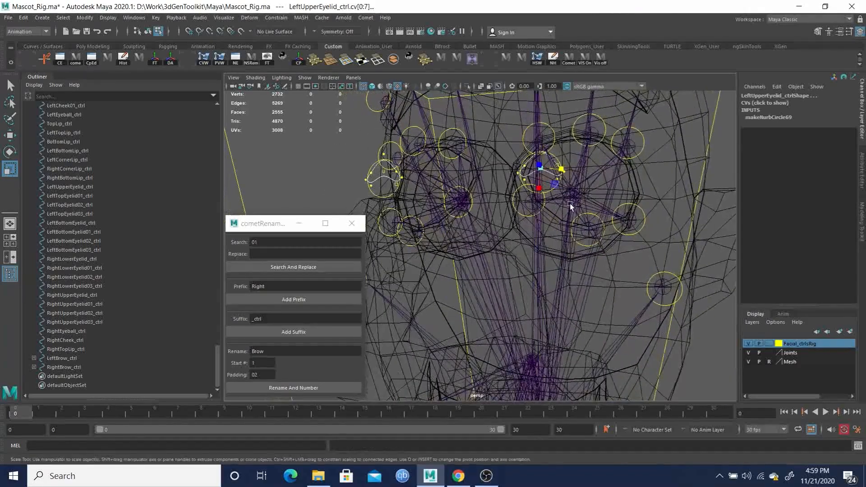
# Move the curve points of both upper eyelid controls up so they sit above the eyeball controls.
pyautogui.press('q')
pyautogui.moveTo(384, 167); pyautogui.dragTo(591, 215)
pyautogui.press('w')
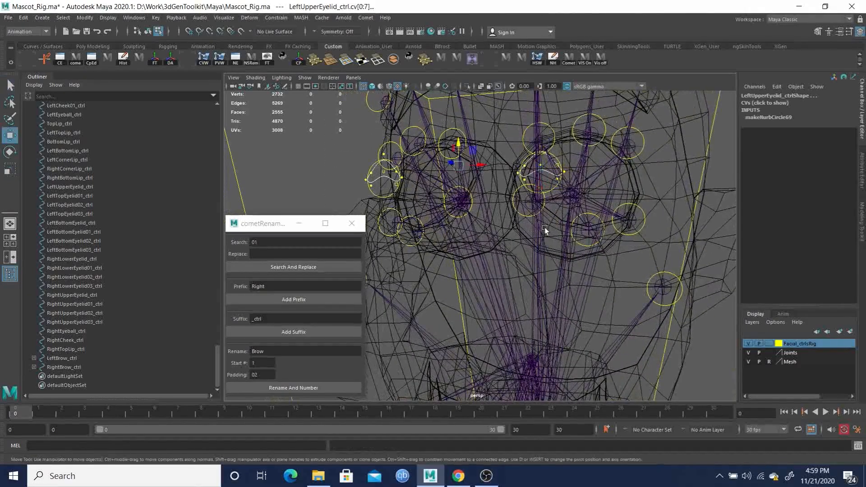
pyautogui.moveTo(458, 141); pyautogui.dragTo(420, 161)
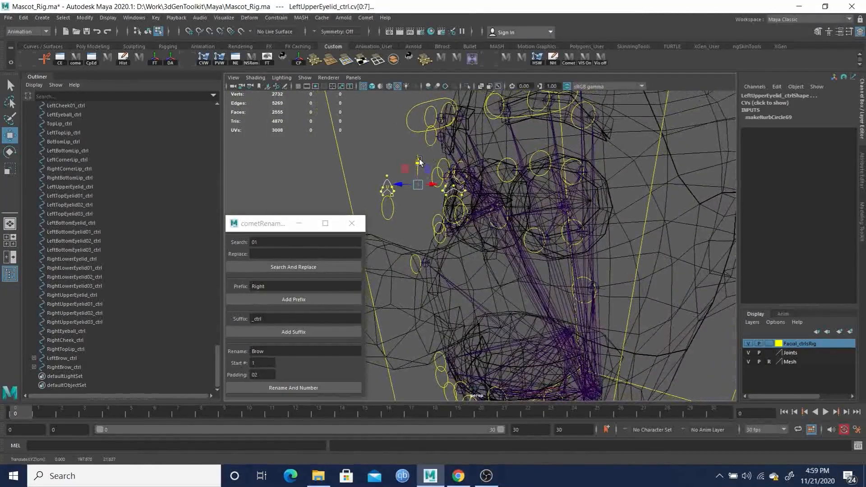
pyautogui.keyDown('ctrl'); pyautogui.click(118, 295); pyautogui.keyUp('ctrl')
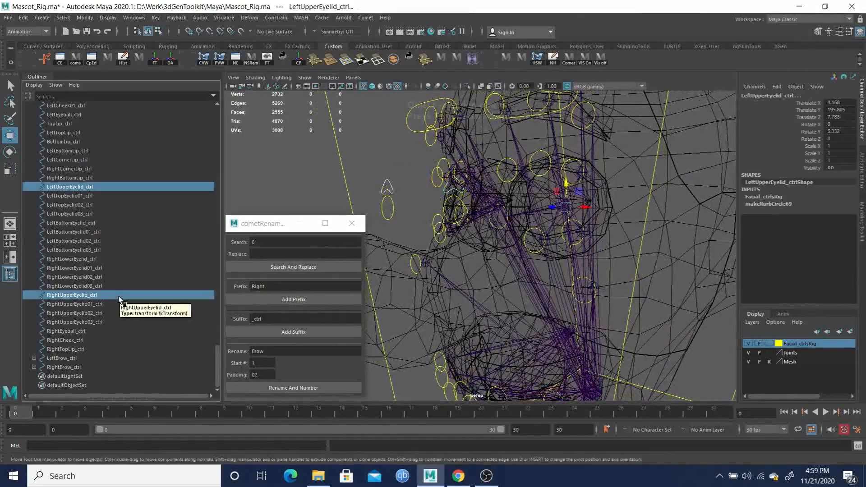
pyautogui.click(383, 145)
# Try rotating the right upper eyelid control and undo the rotation.
pyautogui.keyDown('alt'); pyautogui.moveTo(429, 213); pyautogui.dragTo(427, 219); pyautogui.keyUp('alt')
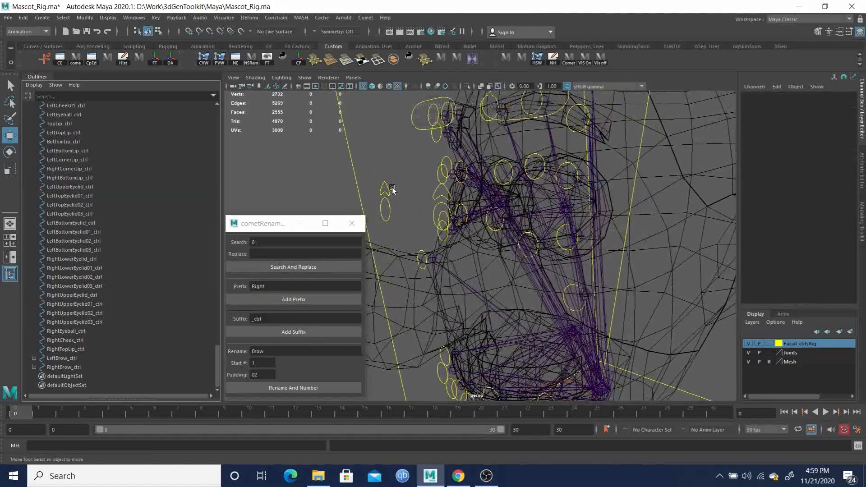
pyautogui.moveTo(376, 171); pyautogui.dragTo(392, 187)
pyautogui.keyDown('alt'); pyautogui.moveTo(503, 217); pyautogui.dragTo(571, 227); pyautogui.keyUp('alt')
pyautogui.moveTo(549, 184)
pyautogui.keyDown('alt'); pyautogui.mouseDown()
pyautogui.moveTo(544, 211)
pyautogui.moveTo(552, 216)
pyautogui.moveTo(545, 216)
pyautogui.moveTo(554, 188)
pyautogui.mouseUp(); pyautogui.keyUp('alt')
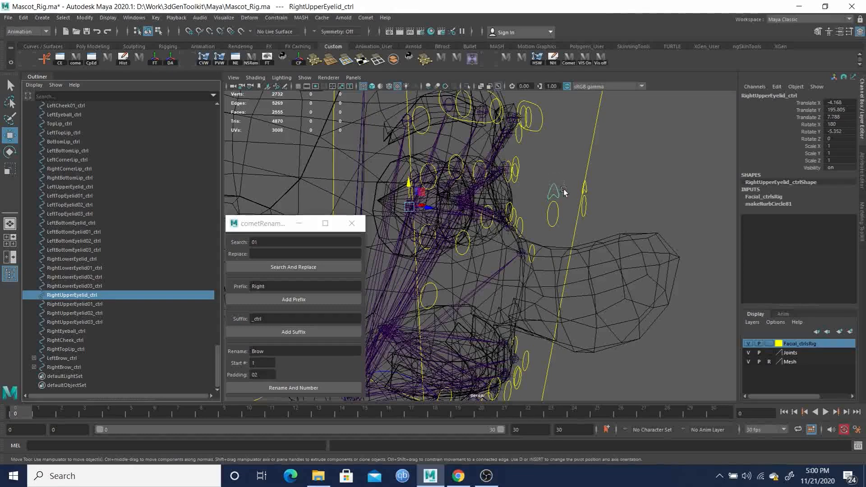
pyautogui.press('e')
pyautogui.moveTo(429, 195); pyautogui.dragTo(415, 201)
pyautogui.hotkey('ctrl', 'z')
pyautogui.keyDown('alt'); pyautogui.moveTo(531, 234); pyautogui.dragTo(520, 234); pyautogui.keyUp('alt')
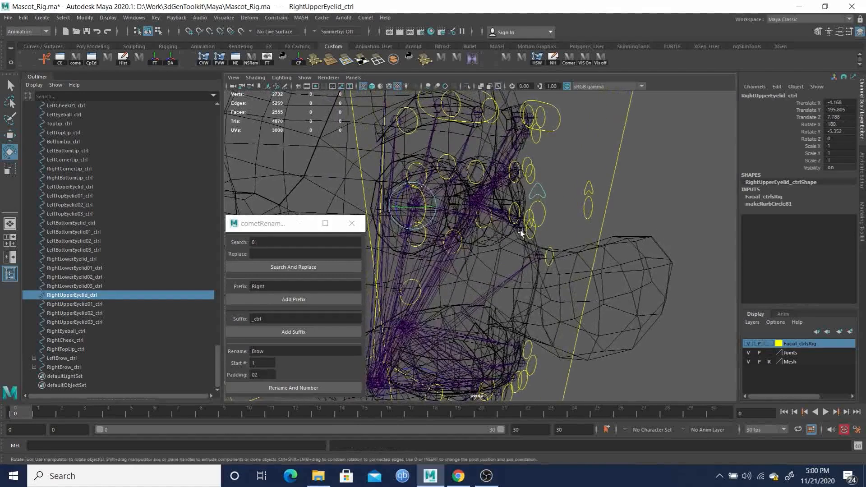
pyautogui.press('q')
pyautogui.keyDown('alt'); pyautogui.moveTo(556, 213); pyautogui.dragTo(542, 209); pyautogui.keyUp('alt')
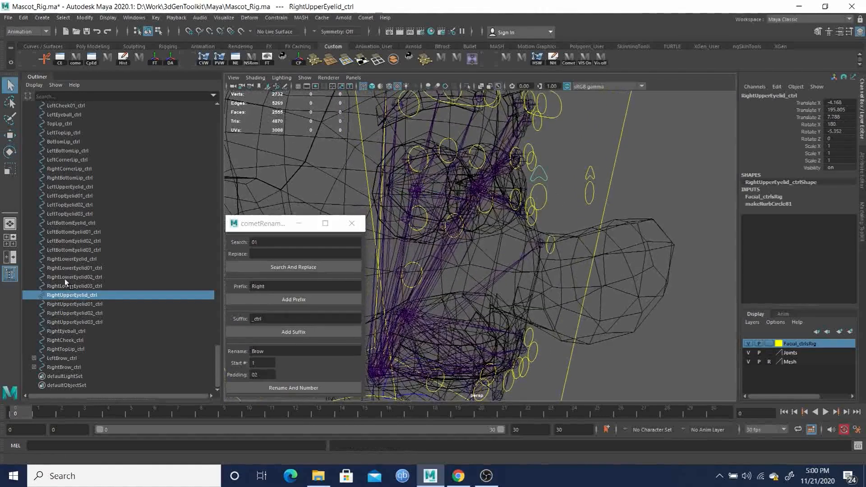
pyautogui.click(74, 258)
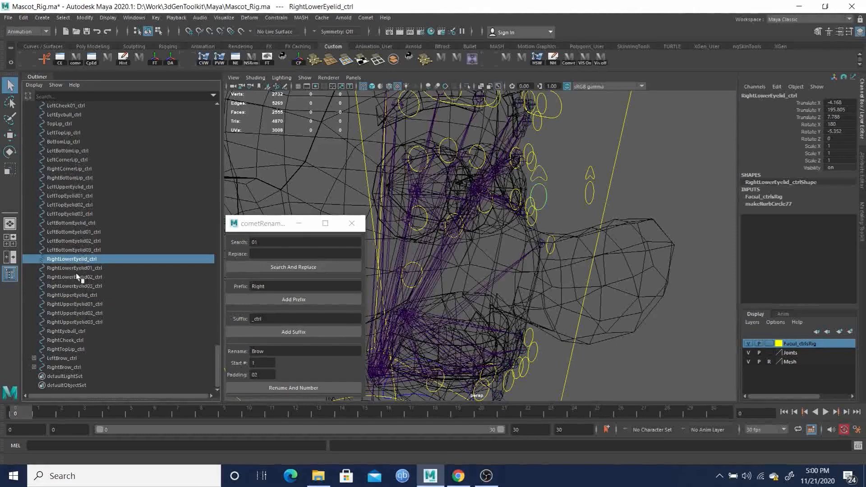
pyautogui.scroll(3, 81, 234)
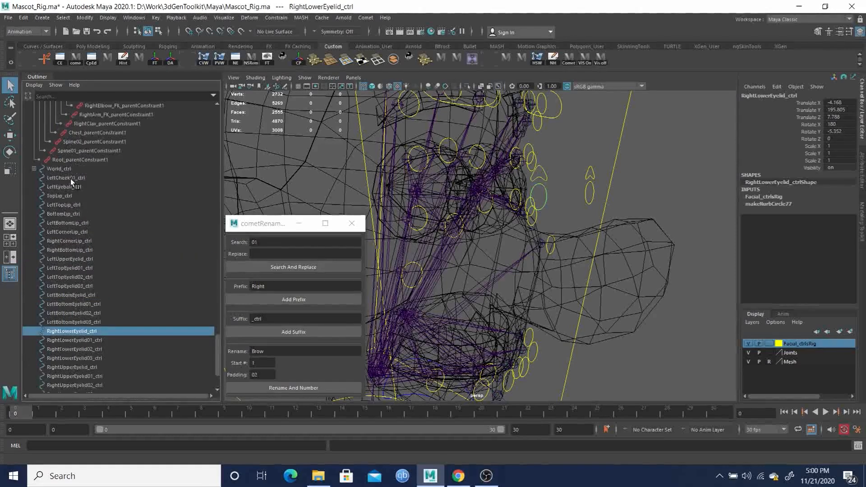
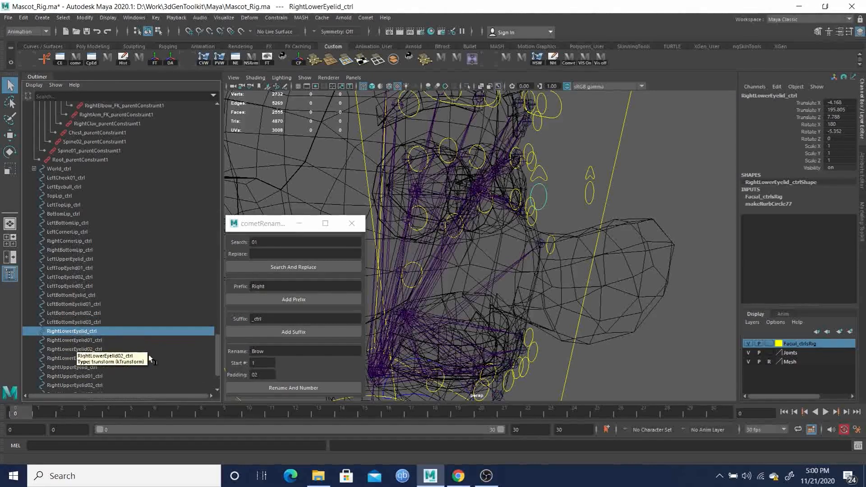
pyautogui.moveTo(76, 356); pyautogui.dragTo(78, 332)
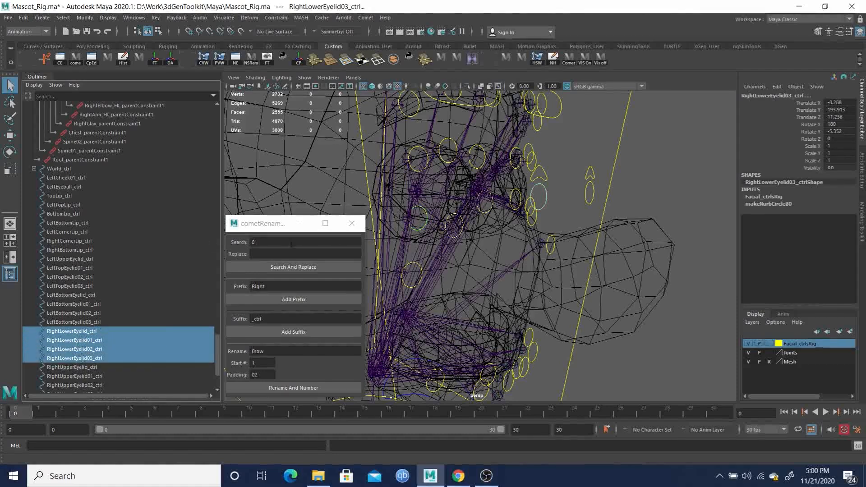
pyautogui.click(275, 243)
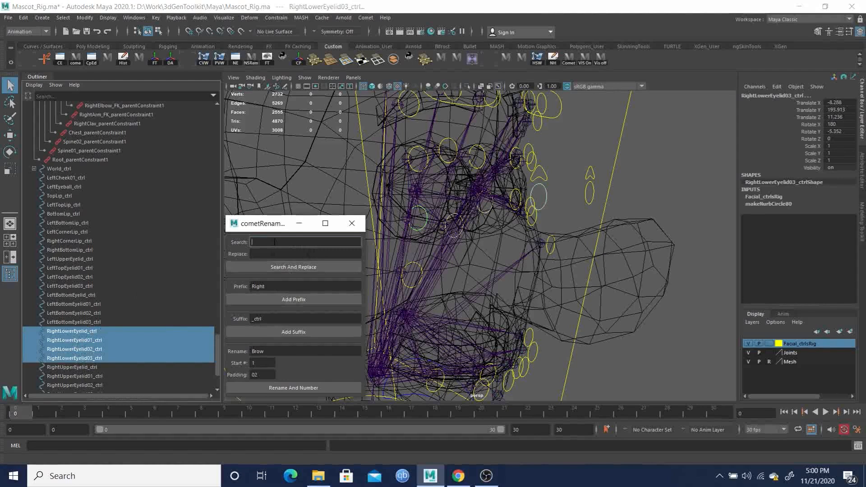
pyautogui.press('Tab')
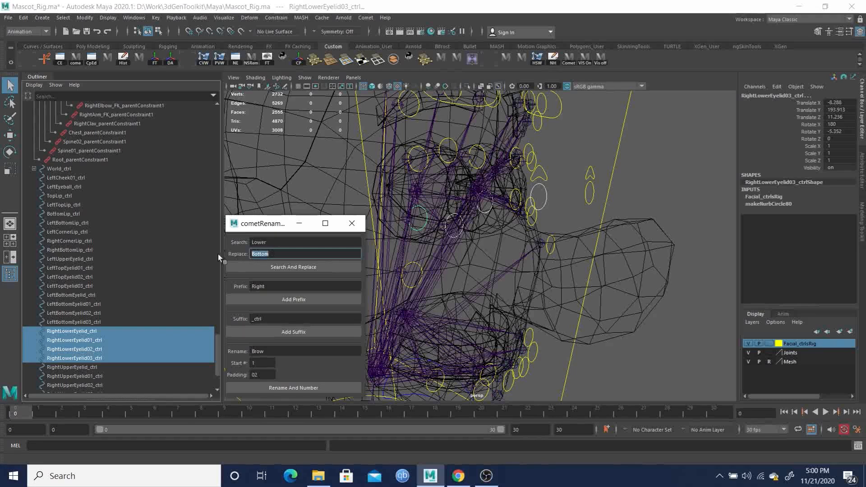
# Rename the four LeftBottomEyelid controls by replacing "Bottom" with "Lower" in their names.
pyautogui.hotkey('shift', 'Tab')
pyautogui.write('Bottom')
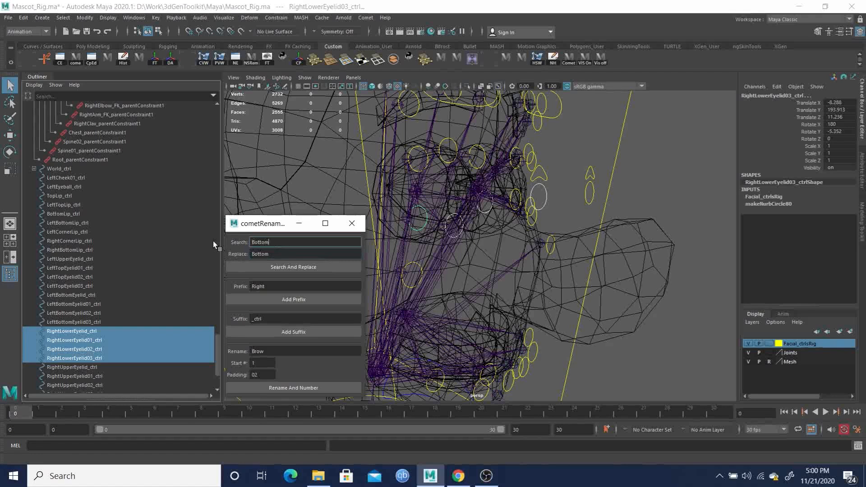
pyautogui.press('Tab')
pyautogui.write('Lower')
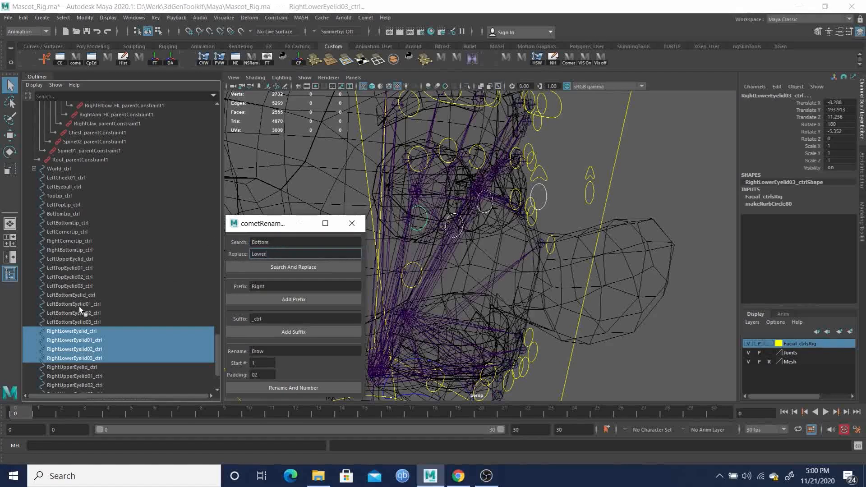
pyautogui.moveTo(79, 307); pyautogui.dragTo(76, 322)
pyautogui.click(293, 266)
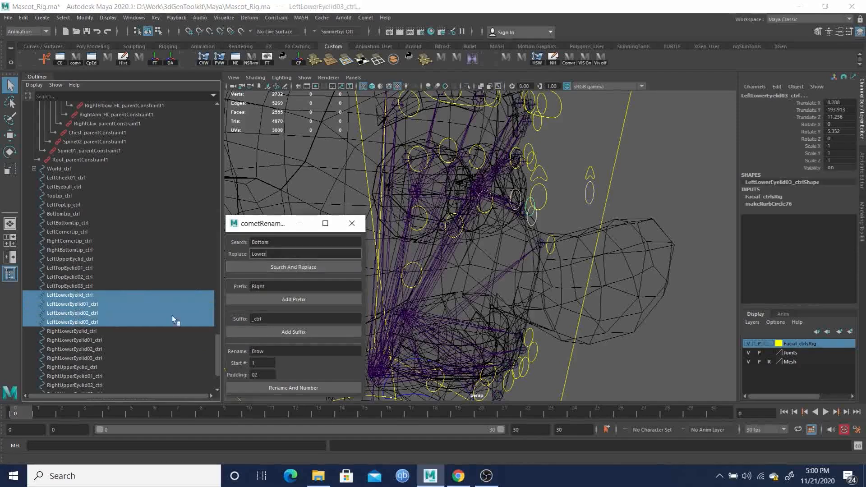
# Flatten the left and right lower eyelid controls by scaling their curve points down vertically.
pyautogui.click(73, 295)
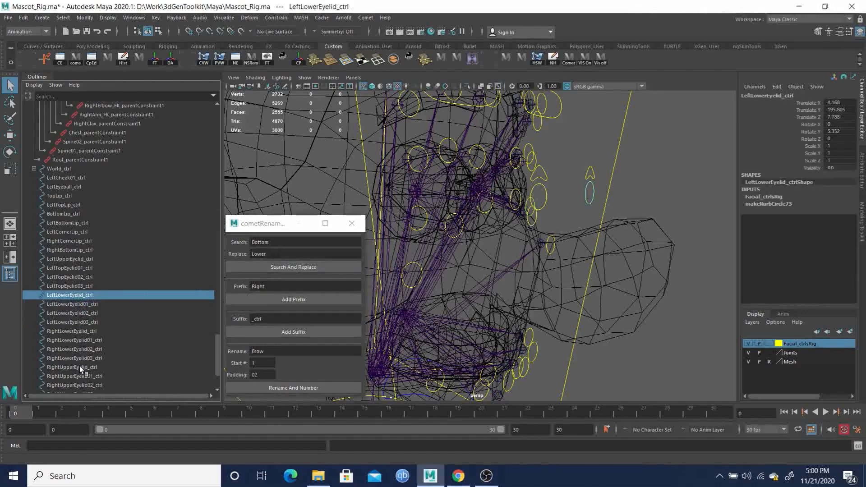
pyautogui.keyDown('ctrl'); pyautogui.click(78, 331); pyautogui.keyUp('ctrl')
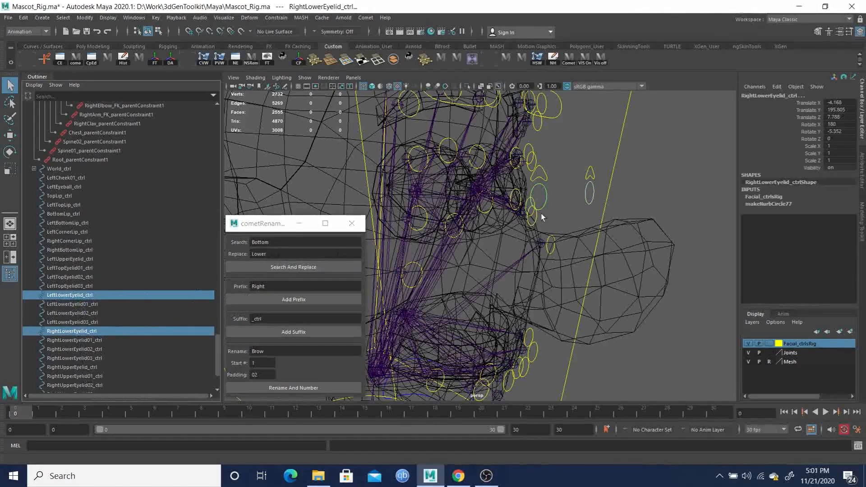
pyautogui.press('F8')
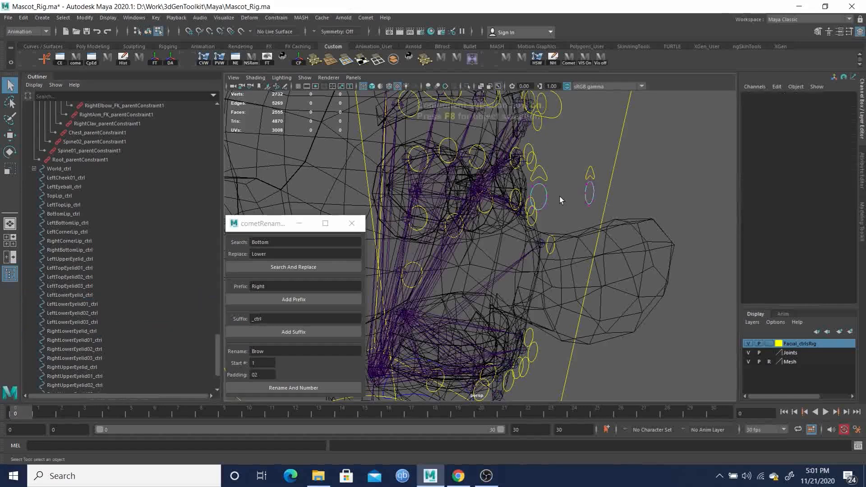
pyautogui.keyDown('alt'); pyautogui.moveTo(602, 243); pyautogui.dragTo(609, 211); pyautogui.keyUp('alt')
pyautogui.press('r')
pyautogui.hotkey('ctrl', 'z')
pyautogui.moveTo(540, 191); pyautogui.dragTo(535, 203)
pyautogui.keyDown('alt'); pyautogui.moveTo(541, 207); pyautogui.dragTo(610, 270, button='right'); pyautogui.keyUp('alt')
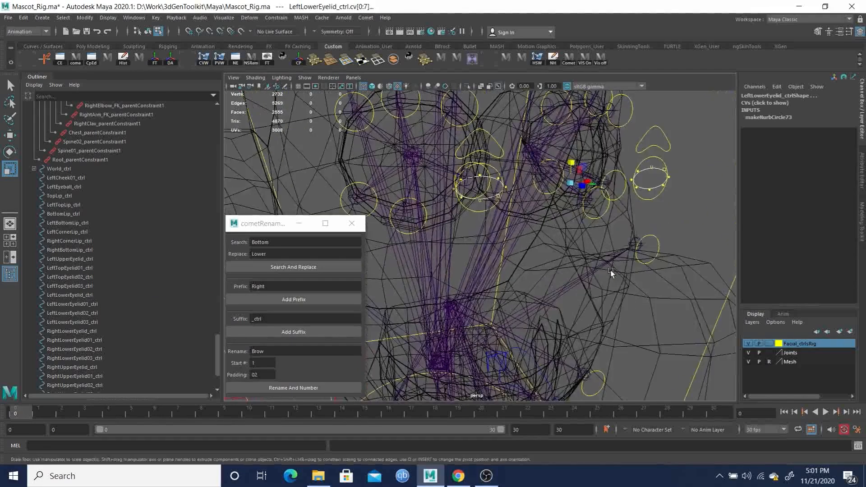
pyautogui.keyDown('alt'); pyautogui.moveTo(610, 270); pyautogui.dragTo(600, 271); pyautogui.keyUp('alt')
# Pull the middle curve points of both lower eyelid controls down to bend them into downward arcs.
pyautogui.moveTo(438, 167); pyautogui.dragTo(459, 213)
pyautogui.keyDown('shift'); pyautogui.moveTo(627, 158); pyautogui.dragTo(645, 208); pyautogui.keyUp('shift')
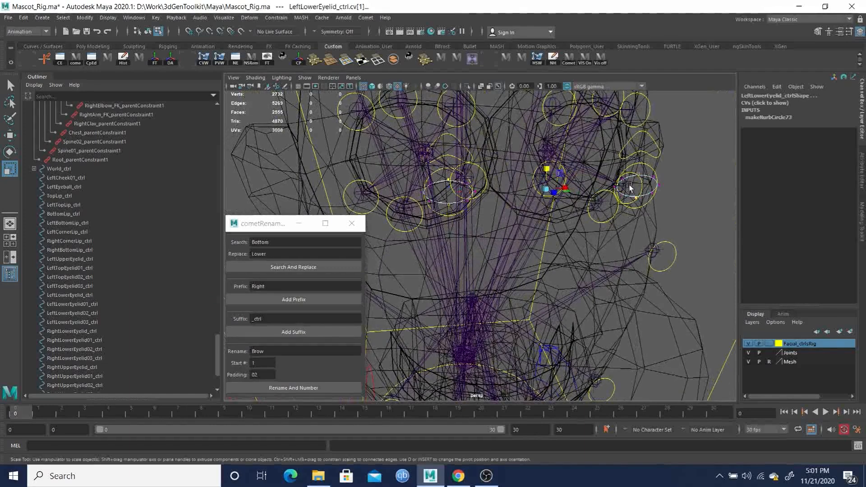
pyautogui.press('w')
pyautogui.moveTo(549, 165); pyautogui.dragTo(548, 186)
# Move all curve points of both lower eyelid controls down below the eyeball controls.
pyautogui.moveTo(387, 140); pyautogui.dragTo(727, 282)
pyautogui.moveTo(546, 176); pyautogui.dragTo(549, 210)
pyautogui.keyDown('alt'); pyautogui.moveTo(462, 222); pyautogui.dragTo(561, 306); pyautogui.keyUp('alt')
# Set the Scale tool's axis orientation to World with the lower eyelid curve points selected.
pyautogui.press('q')
pyautogui.press('r')
pyautogui.hotkey('ctrl', 'z')
pyautogui.moveTo(569, 155); pyautogui.dragTo(592, 170)
pyautogui.click(593, 171)
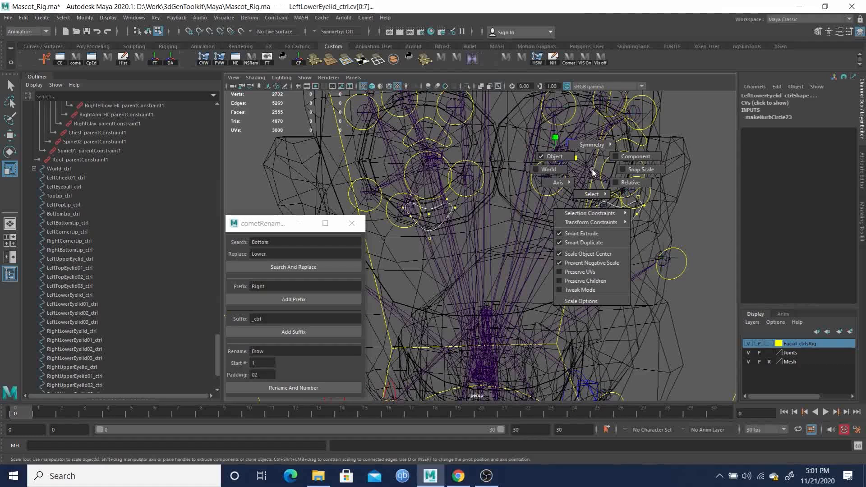
pyautogui.click(556, 171)
# Try widening only the two lower eyelid controls along X, undo it, and return to object selection.
pyautogui.moveTo(580, 165); pyautogui.dragTo(584, 156)
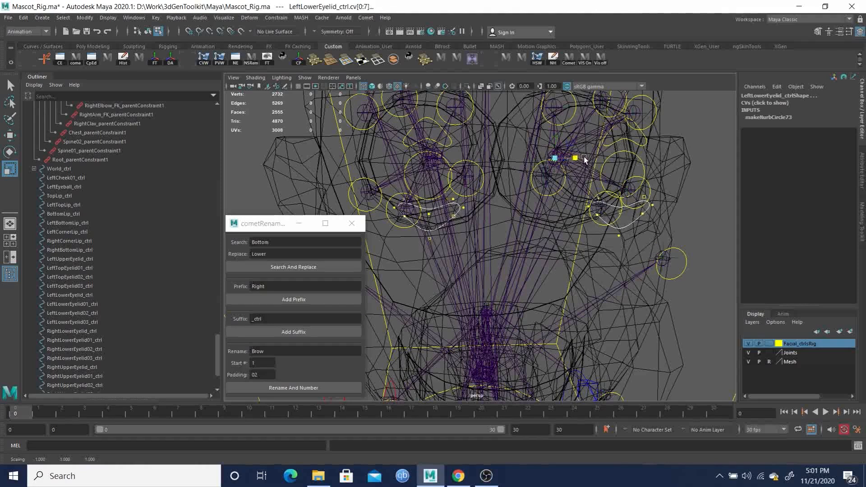
pyautogui.hotkey('ctrl', 'z')
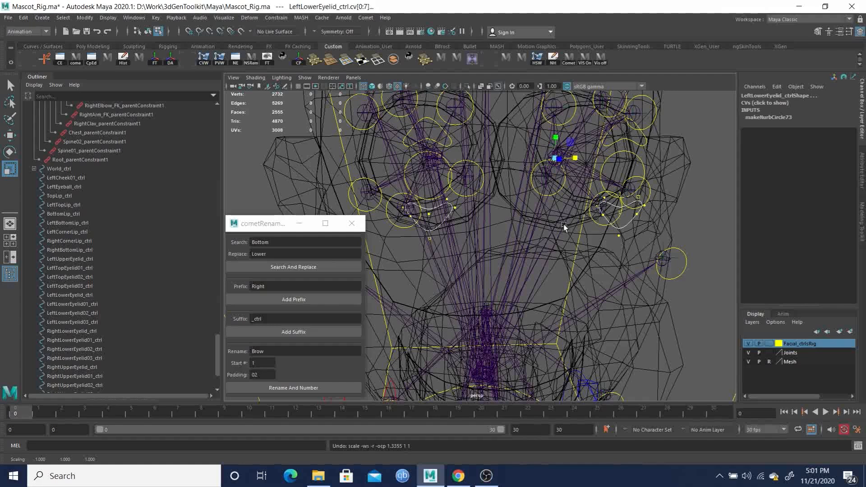
pyautogui.press('F8')
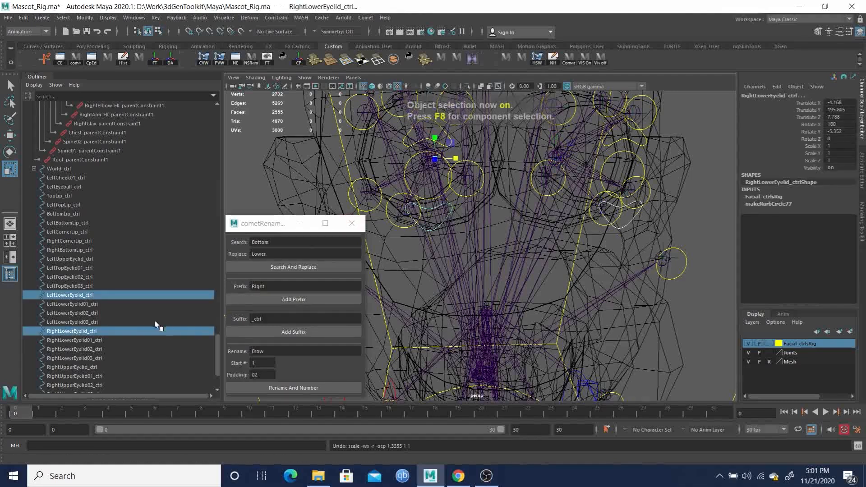
pyautogui.press('q')
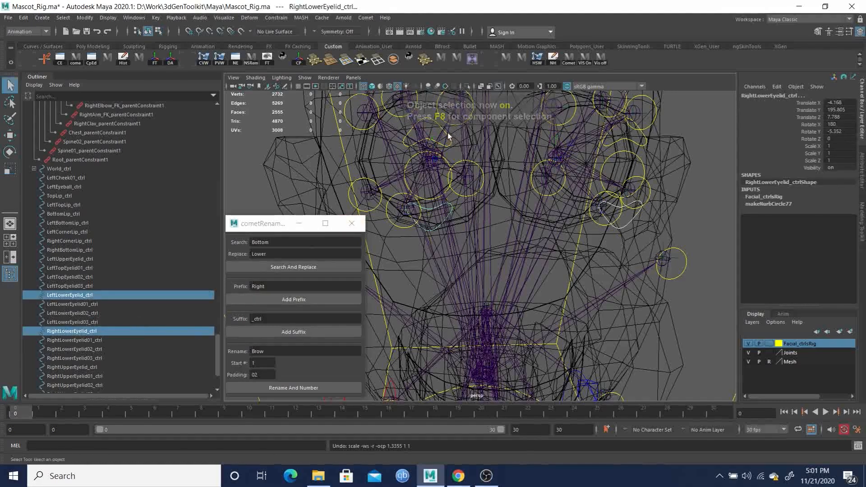
# Widen all four upper and lower eyelid controls by scaling their curve points horizontally along X.
pyautogui.click(451, 139)
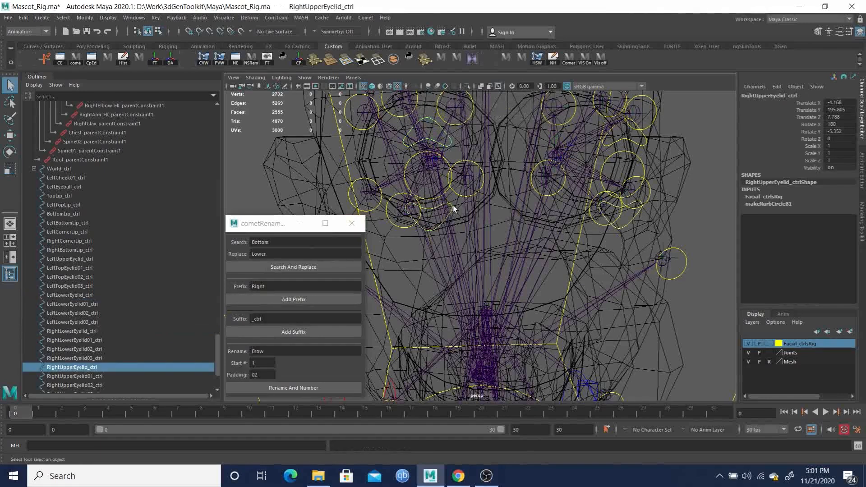
pyautogui.keyDown('shift'); pyautogui.click(452, 205); pyautogui.keyUp('shift')
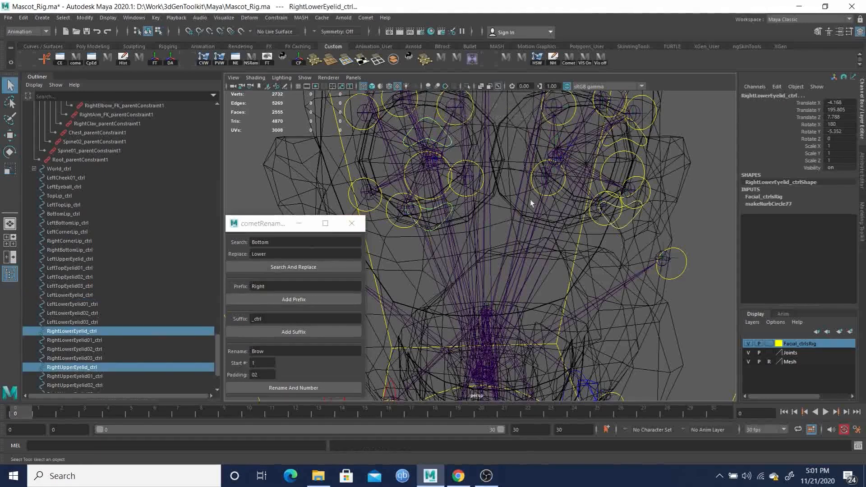
pyautogui.keyDown('shift'); pyautogui.click(629, 223); pyautogui.keyUp('shift')
pyautogui.keyDown('shift'); pyautogui.click(635, 142); pyautogui.keyUp('shift')
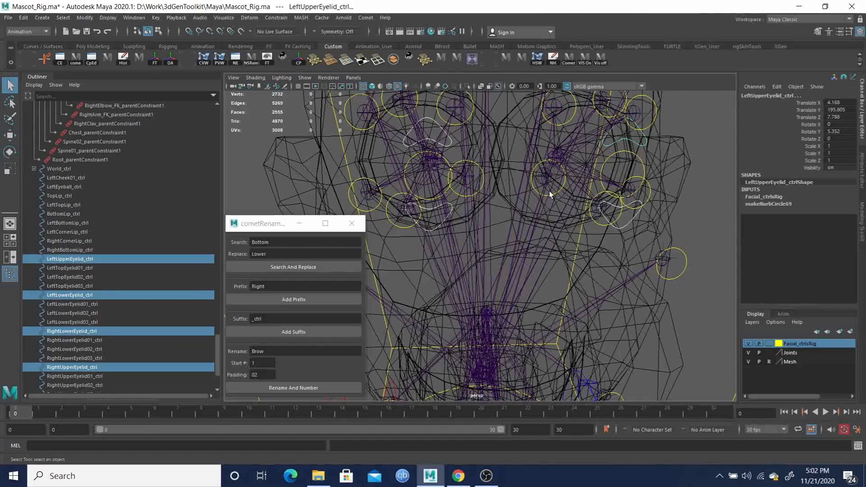
pyautogui.press('F8')
pyautogui.scroll(-4, 594, 260)
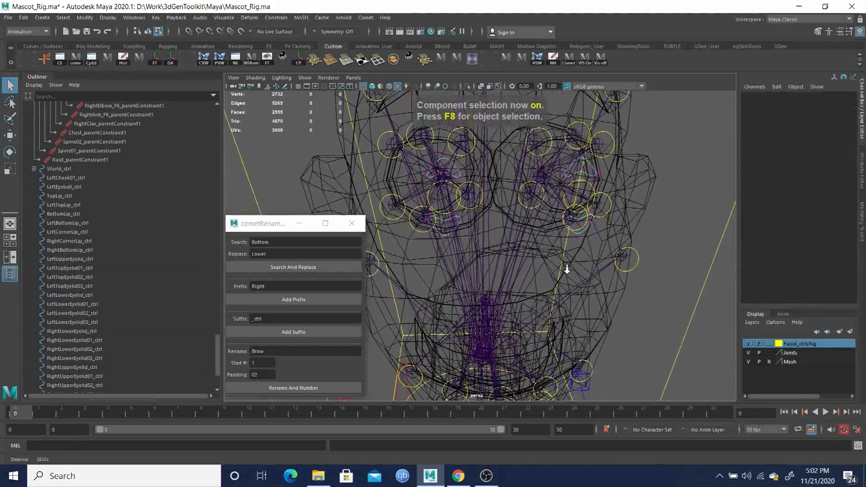
pyautogui.moveTo(388, 140); pyautogui.dragTo(662, 313)
pyautogui.press('r')
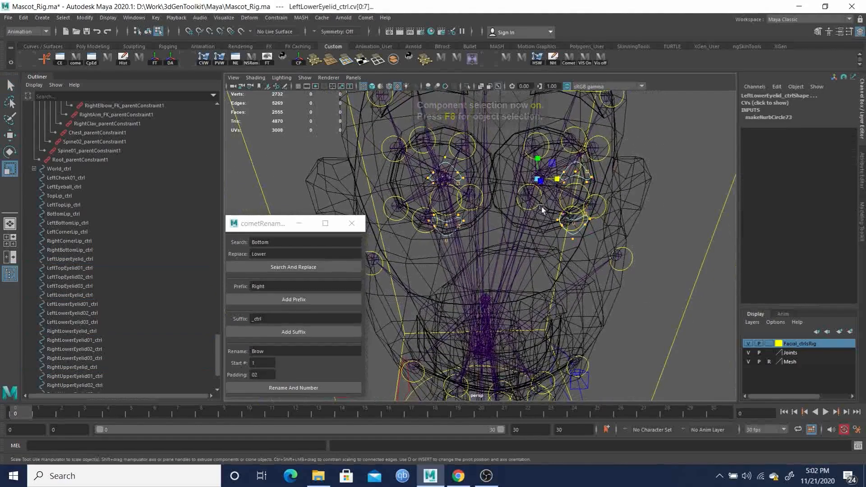
pyautogui.moveTo(562, 180); pyautogui.dragTo(609, 187)
pyautogui.press('q')
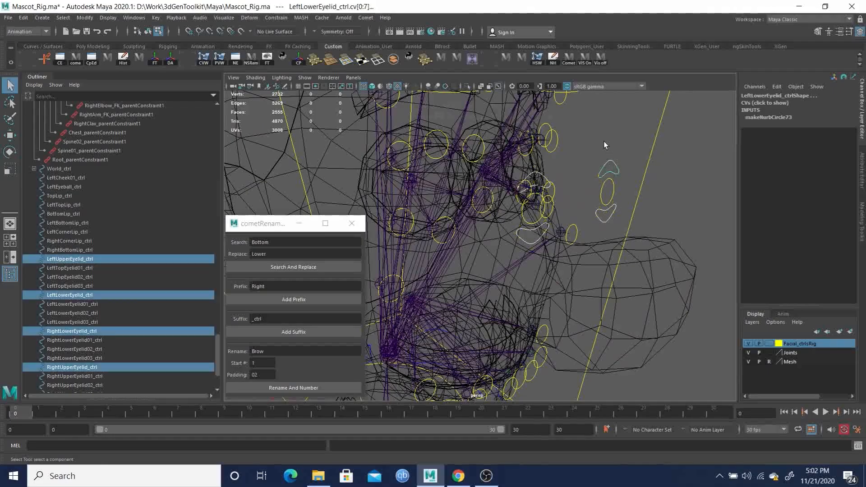
pyautogui.press('F8')
pyautogui.click(611, 126)
# Try rotating the right upper eyelid control on its own, and undo the rotation.
pyautogui.keyDown('alt'); pyautogui.moveTo(619, 215); pyautogui.dragTo(502, 221); pyautogui.keyUp('alt')
pyautogui.keyDown('alt'); pyautogui.moveTo(399, 157); pyautogui.dragTo(443, 158); pyautogui.keyUp('alt')
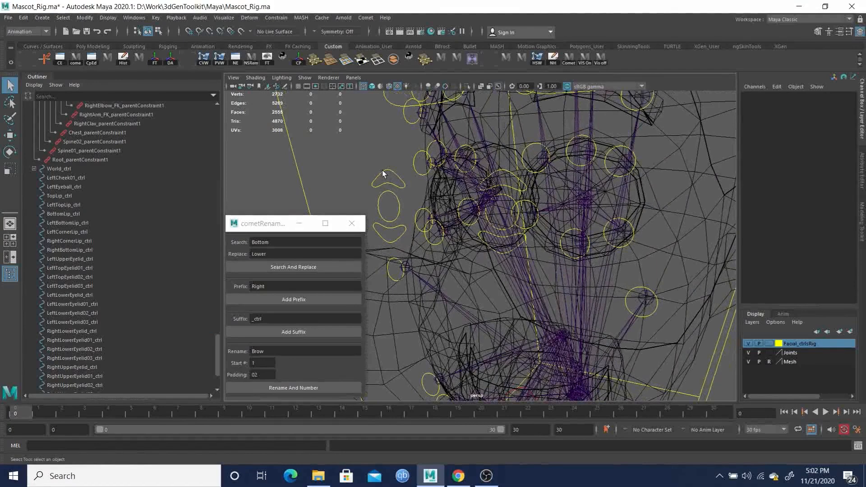
pyautogui.keyDown('alt'); pyautogui.moveTo(532, 184); pyautogui.dragTo(527, 182); pyautogui.keyUp('alt')
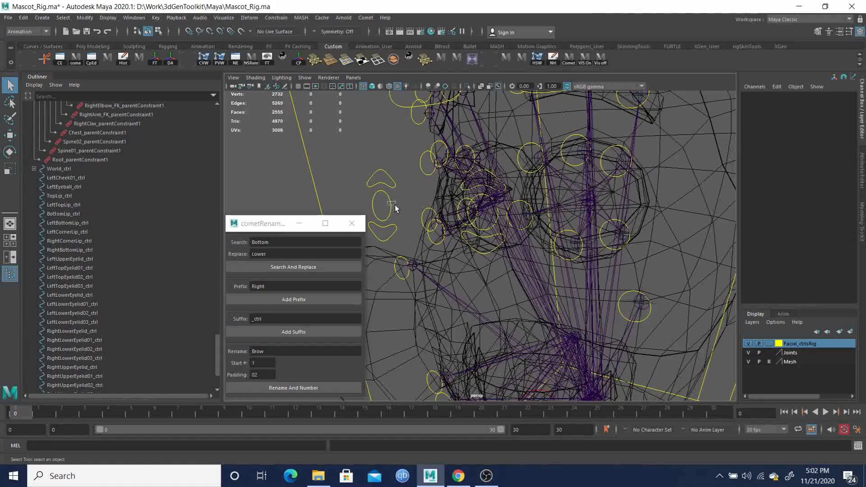
pyautogui.click(454, 208)
pyautogui.keyDown('alt'); pyautogui.moveTo(454, 208); pyautogui.dragTo(533, 188); pyautogui.keyUp('alt')
pyautogui.click(609, 203)
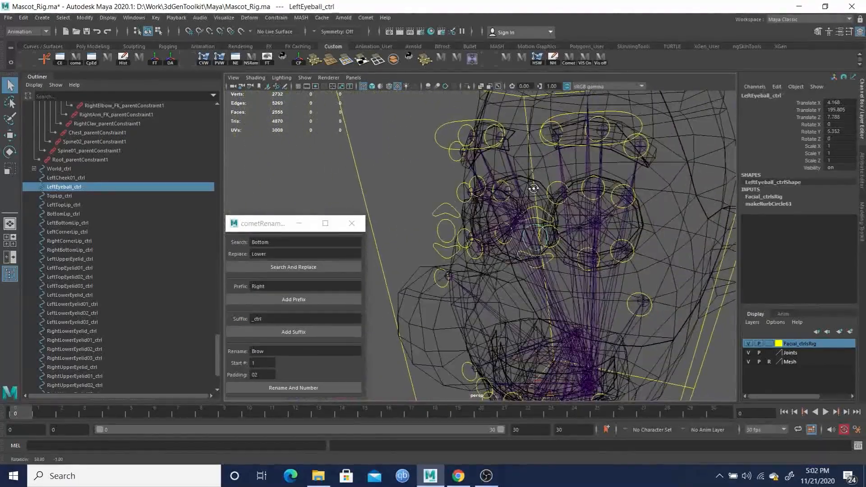
pyautogui.click(442, 204)
pyautogui.press('e')
pyautogui.moveTo(513, 205); pyautogui.dragTo(526, 235)
pyautogui.hotkey('ctrl', 'z')
pyautogui.press('q')
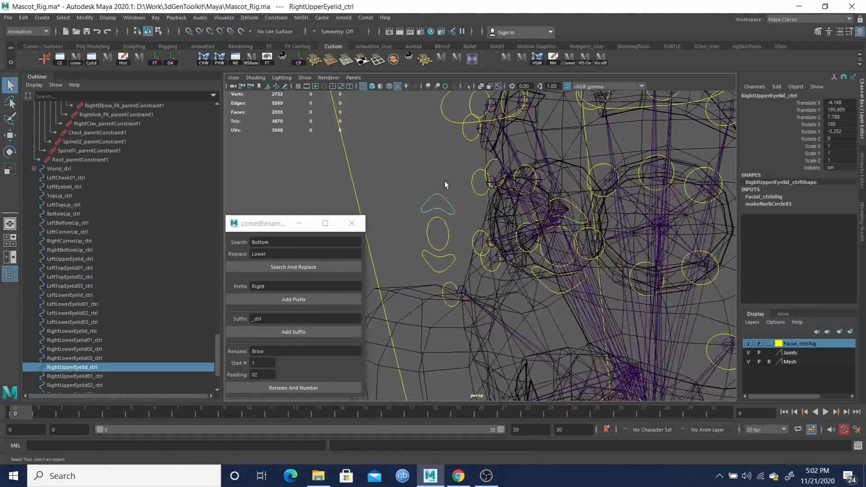
# Parent RightUpperEyelid01_ctrl, RightUpperEyelid02_ctrl and RightUpperEyelid03_ctrl under RightUpperEyelid_ctrl.
pyautogui.click(528, 169)
pyautogui.keyDown('shift'); pyautogui.click(492, 163); pyautogui.keyUp('shift')
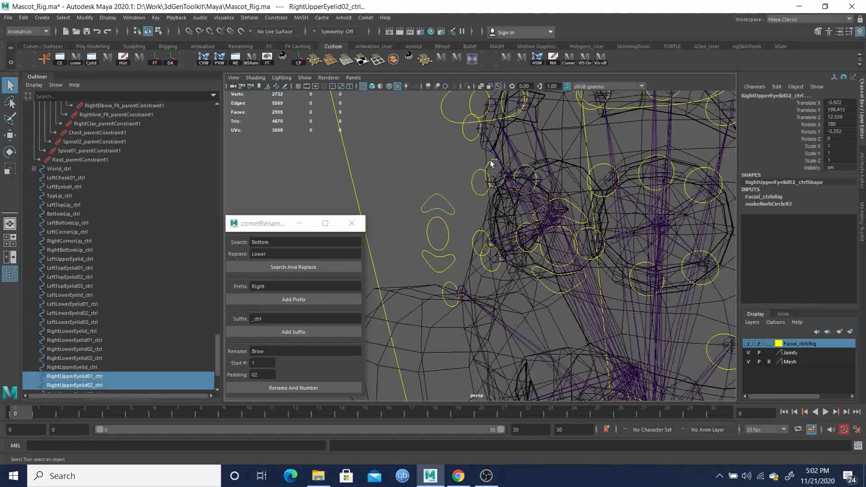
pyautogui.keyDown('shift'); pyautogui.click(476, 174); pyautogui.keyUp('shift')
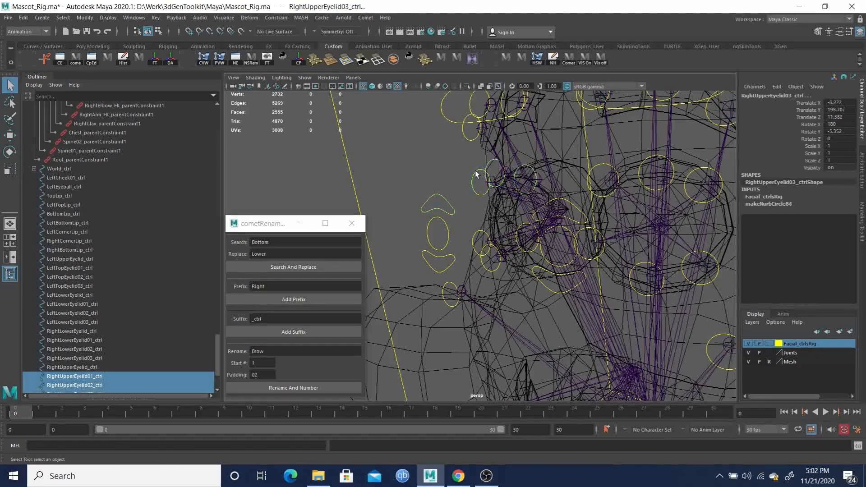
pyautogui.keyDown('shift'); pyautogui.click(438, 196); pyautogui.keyUp('shift')
pyautogui.press('p')
# Test-rotate the right upper eyelid control together with its child controls, and undo the rotation.
pyautogui.moveTo(435, 187); pyautogui.dragTo(441, 198)
pyautogui.press('e')
pyautogui.moveTo(548, 211); pyautogui.dragTo(569, 217)
pyautogui.hotkey('ctrl', 'z')
# Parent LeftTopEyelid01_ctrl, LeftTopEyelid02_ctrl and LeftTopEyelid03_ctrl under LeftUpperEyelid_ctrl.
pyautogui.keyDown('alt'); pyautogui.moveTo(570, 217); pyautogui.dragTo(491, 226, button='middle'); pyautogui.keyUp('alt')
pyautogui.keyDown('alt'); pyautogui.moveTo(492, 226); pyautogui.dragTo(523, 237); pyautogui.keyUp('alt')
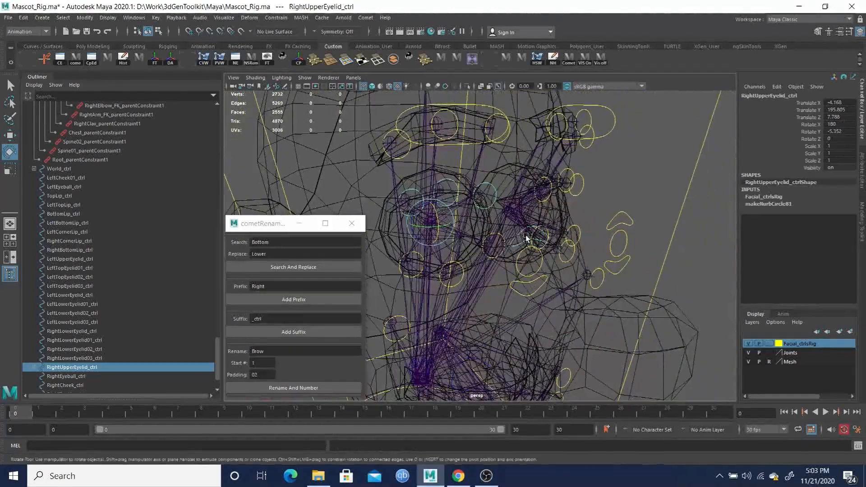
pyautogui.press('q')
pyautogui.click(555, 197)
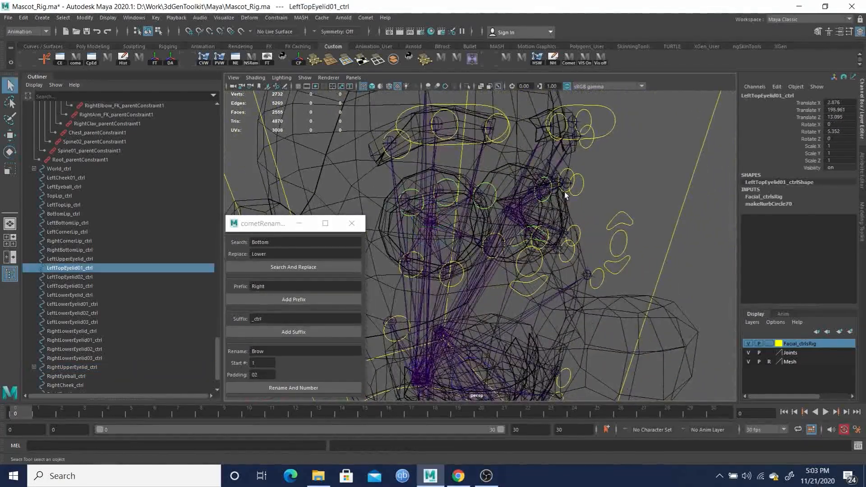
pyautogui.keyDown('shift'); pyautogui.click(568, 193); pyautogui.keyUp('shift')
pyautogui.keyDown('shift'); pyautogui.click(574, 193); pyautogui.keyUp('shift')
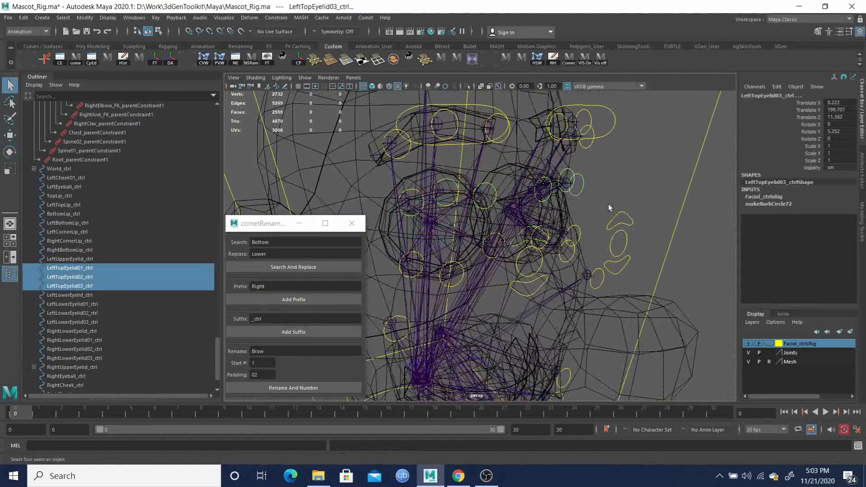
pyautogui.keyDown('shift'); pyautogui.click(628, 217); pyautogui.keyUp('shift')
pyautogui.press('p')
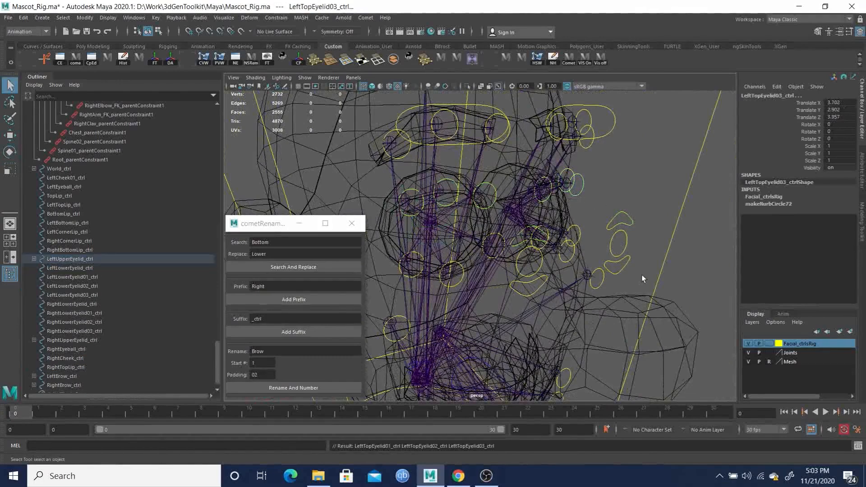
# Parent RightLowerEyelid01_ctrl, RightLowerEyelid02_ctrl and RightLowerEyelid03_ctrl under RightLowerEyelid_ctrl.
pyautogui.keyDown('alt'); pyautogui.moveTo(455, 285); pyautogui.dragTo(527, 262); pyautogui.keyUp('alt')
pyautogui.click(493, 245)
pyautogui.click(515, 260)
pyautogui.click(519, 256)
pyautogui.moveTo(85, 317); pyautogui.dragTo(88, 329)
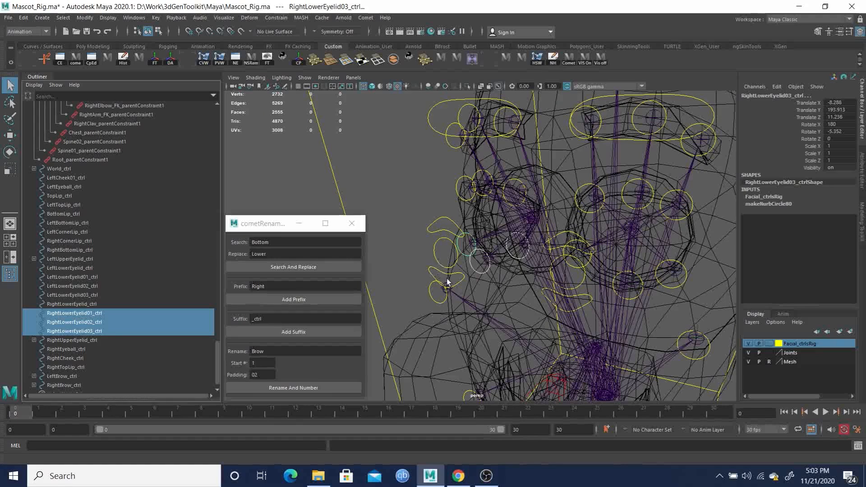
pyautogui.keyDown('alt'); pyautogui.moveTo(446, 278); pyautogui.dragTo(432, 275); pyautogui.keyUp('alt')
pyautogui.keyDown('shift'); pyautogui.click(448, 275); pyautogui.keyUp('shift')
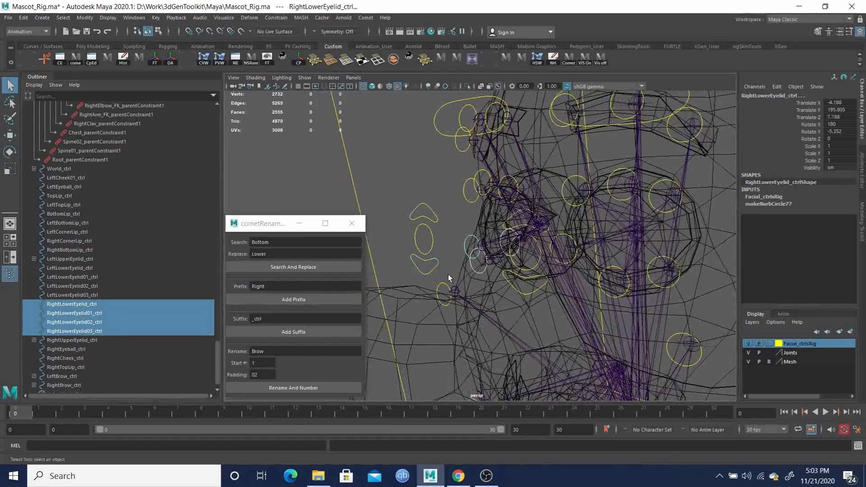
pyautogui.press('p')
# Parent LeftLowerEyelid01_ctrl, LeftLowerEyelid02_ctrl and LeftLowerEyelid03_ctrl under LeftLowerEyelid_ctrl.
pyautogui.keyDown('alt'); pyautogui.moveTo(585, 282); pyautogui.dragTo(619, 290); pyautogui.keyUp('alt')
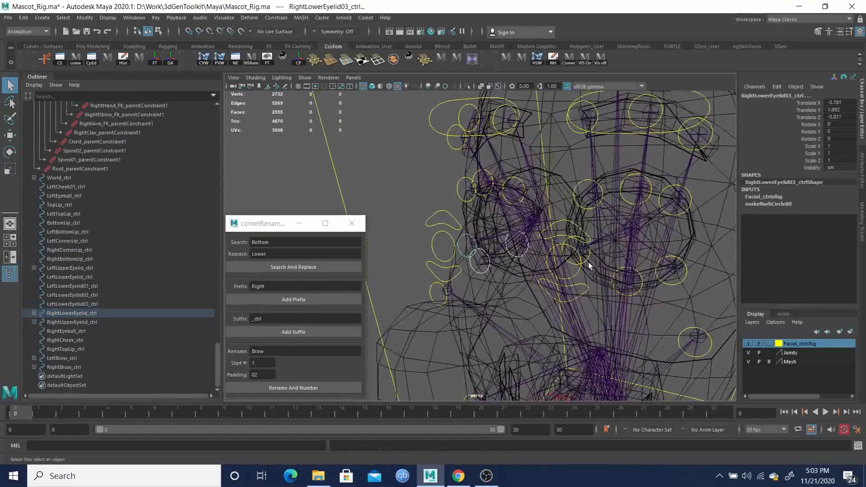
pyautogui.click(547, 261)
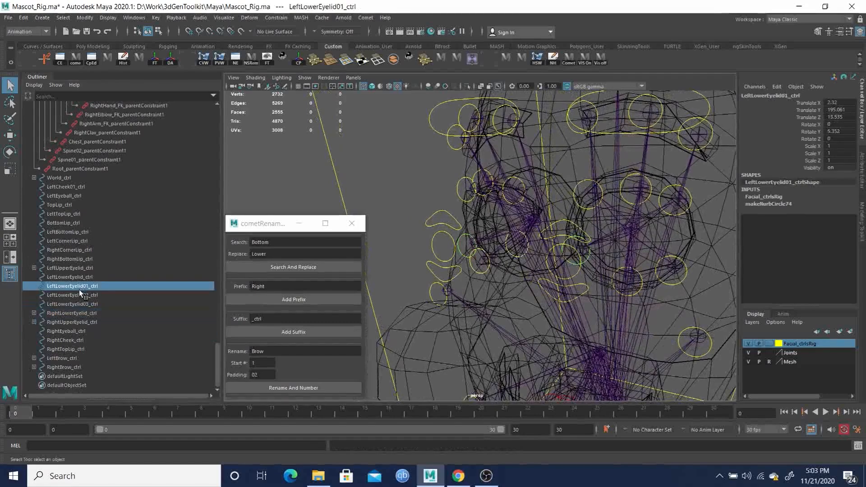
pyautogui.keyDown('shift'); pyautogui.click(78, 301); pyautogui.keyUp('shift')
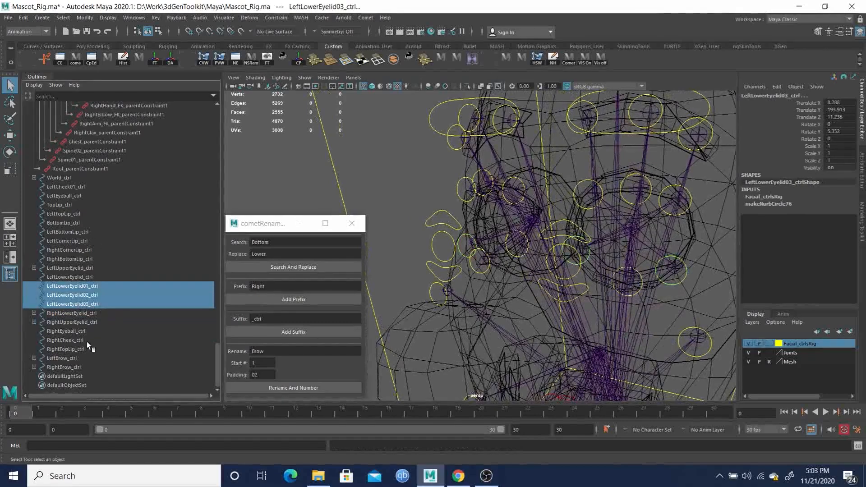
pyautogui.press('f')
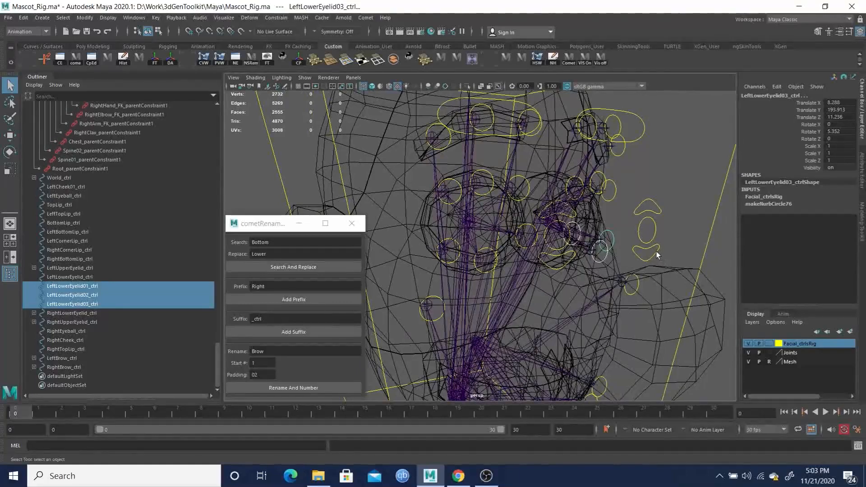
pyautogui.keyDown('shift'); pyautogui.click(659, 255); pyautogui.keyUp('shift')
pyautogui.press('p')
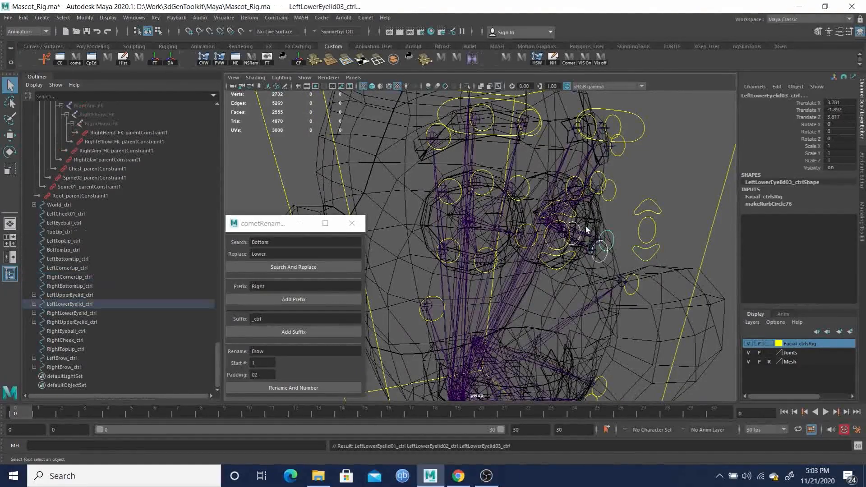
# Test-rotate the left lower eyelid control together with its child controls, and return to object selection.
pyautogui.click(645, 253)
pyautogui.press('e')
pyautogui.moveTo(560, 219); pyautogui.dragTo(559, 195)
pyautogui.press('q')
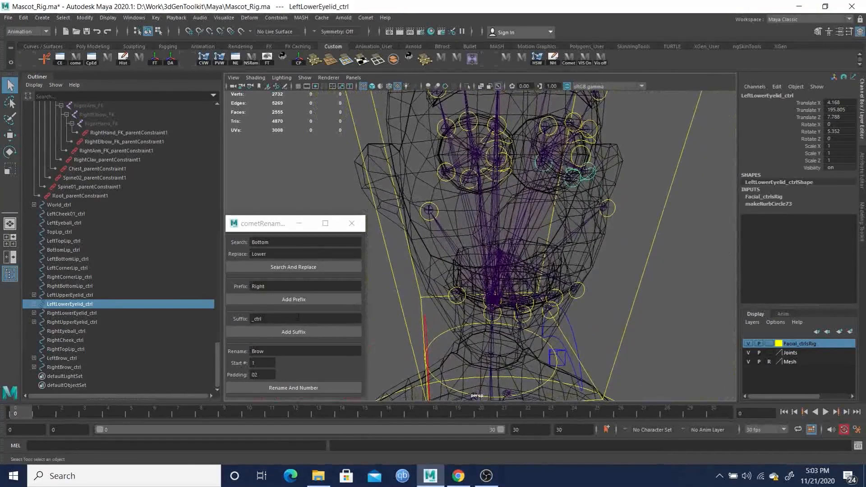
# Create a Comet cube curve shape at the Jaw joint to serve as a jaw control.
pyautogui.click(436, 215)
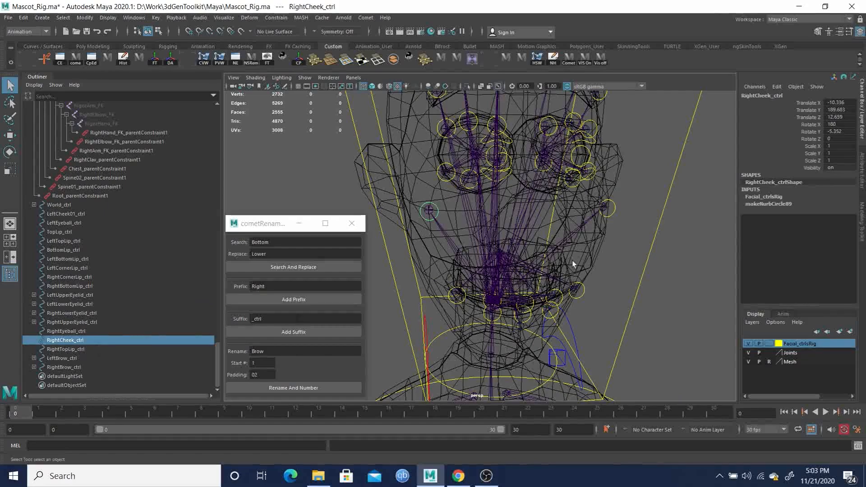
pyautogui.keyDown('alt'); pyautogui.moveTo(630, 252); pyautogui.dragTo(563, 246); pyautogui.keyUp('alt')
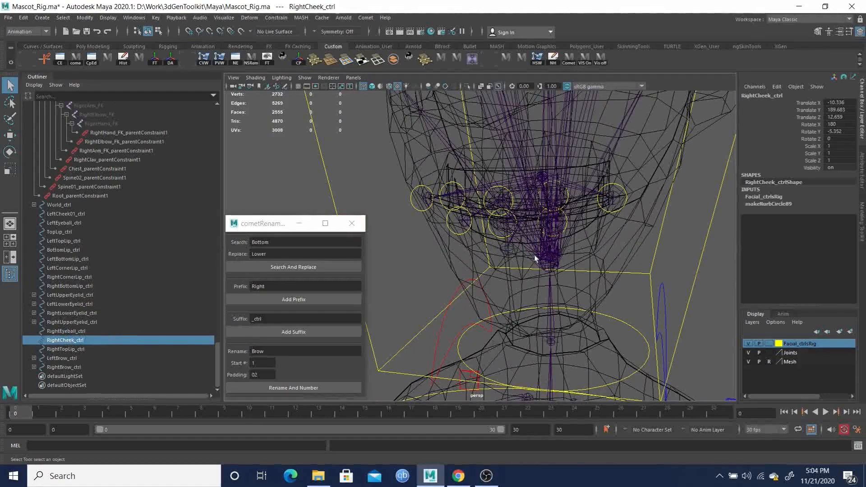
pyautogui.moveTo(572, 220)
pyautogui.keyDown('alt'); pyautogui.mouseDown()
pyautogui.moveTo(544, 223)
pyautogui.moveTo(565, 224)
pyautogui.mouseUp(); pyautogui.keyUp('alt')
pyautogui.keyDown('alt'); pyautogui.moveTo(565, 225); pyautogui.dragTo(508, 225, button='middle'); pyautogui.keyUp('alt')
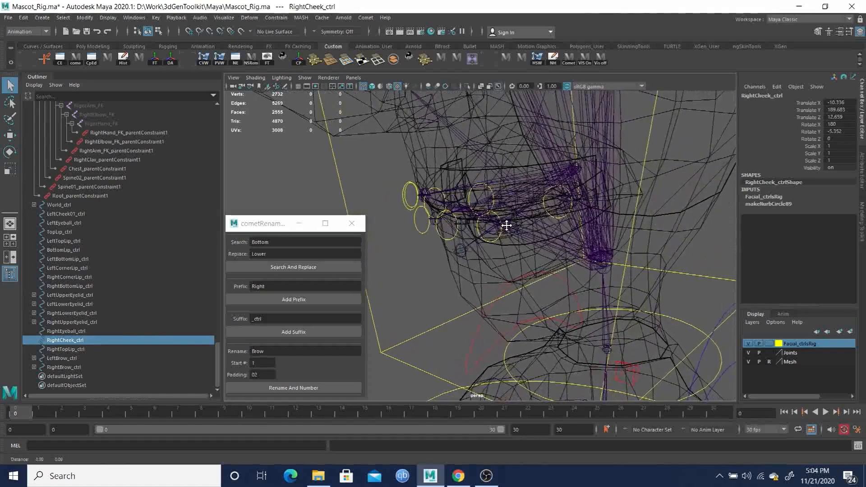
pyautogui.click(573, 169)
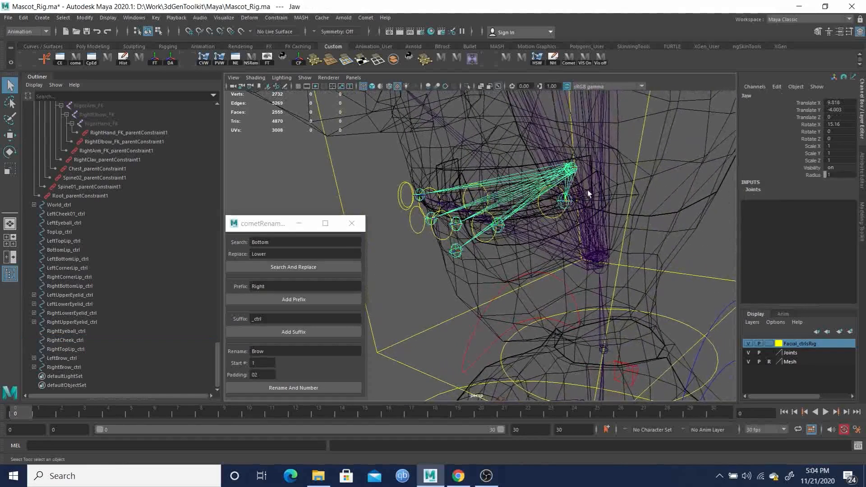
pyautogui.click(368, 18)
pyautogui.moveTo(384, 53)
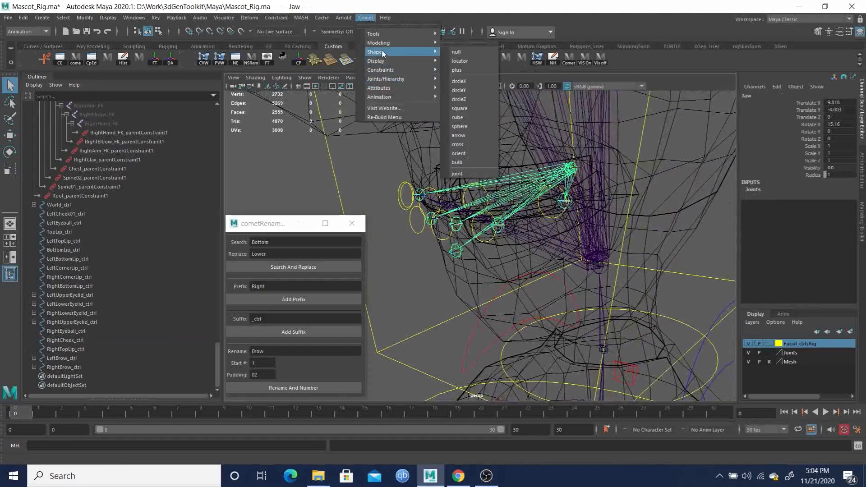
pyautogui.click(457, 117)
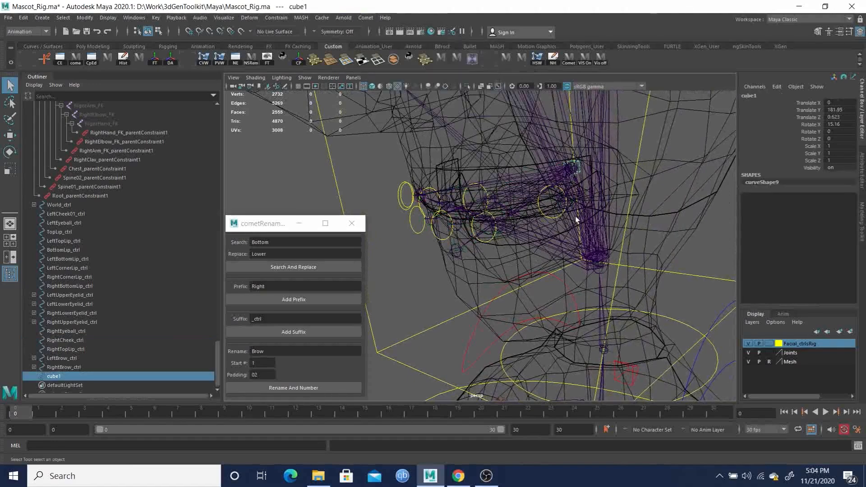
# Select all curve points of the jaw cube and stretch them lengthwise along the jaw with the Scale tool.
pyautogui.keyDown('alt'); pyautogui.moveTo(561, 208); pyautogui.dragTo(593, 172); pyautogui.keyUp('alt')
pyautogui.press('F8')
pyautogui.moveTo(552, 206); pyautogui.dragTo(636, 250)
pyautogui.press('r')
pyautogui.keyDown('alt'); pyautogui.moveTo(545, 205); pyautogui.dragTo(607, 207); pyautogui.keyUp('alt')
pyautogui.moveTo(499, 165); pyautogui.dragTo(536, 195)
pyautogui.hotkey('ctrl', 'z')
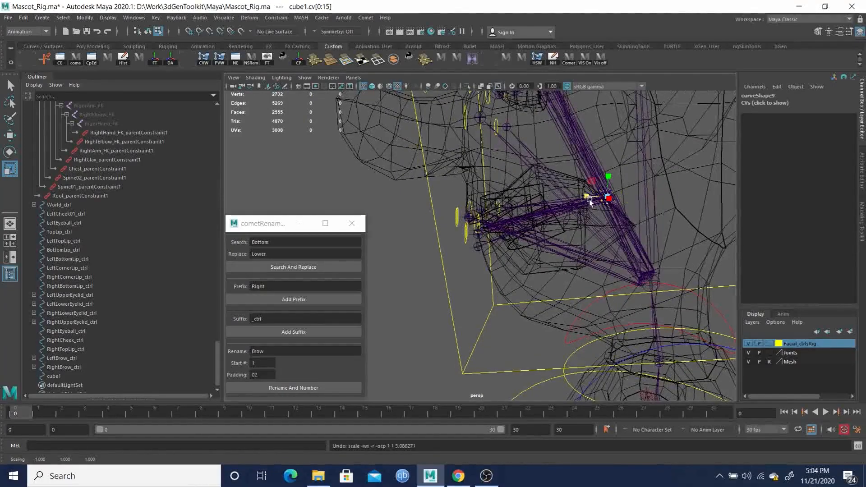
pyautogui.click(553, 193)
pyautogui.click(552, 185)
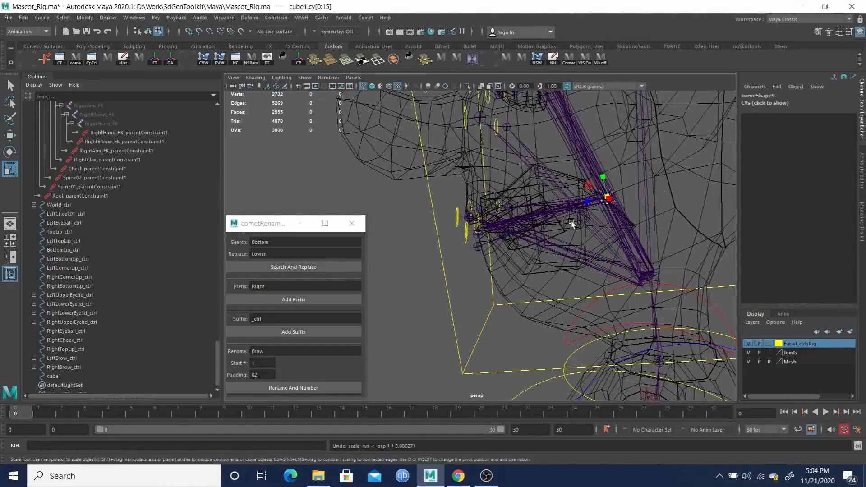
pyautogui.moveTo(461, 202); pyautogui.dragTo(290, 209)
# Set the Move tool's axis orientation to Object and shift the jaw cube's curve points forward toward the mouth.
pyautogui.press('w')
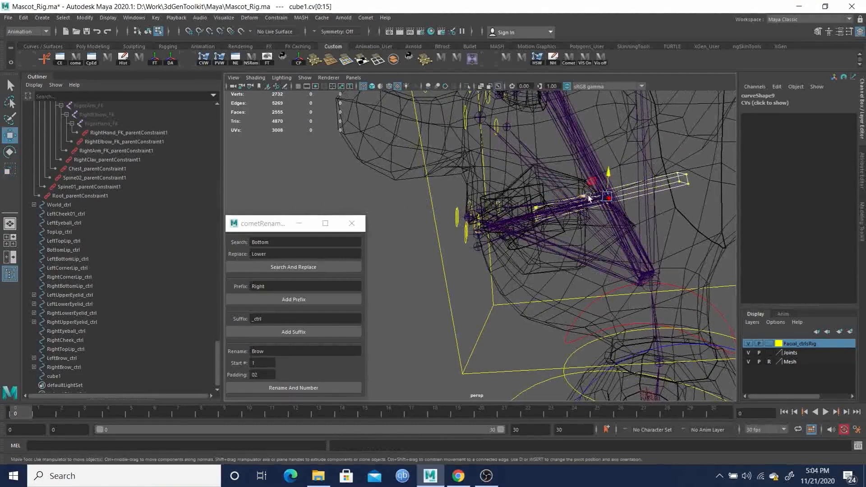
pyautogui.click(588, 199)
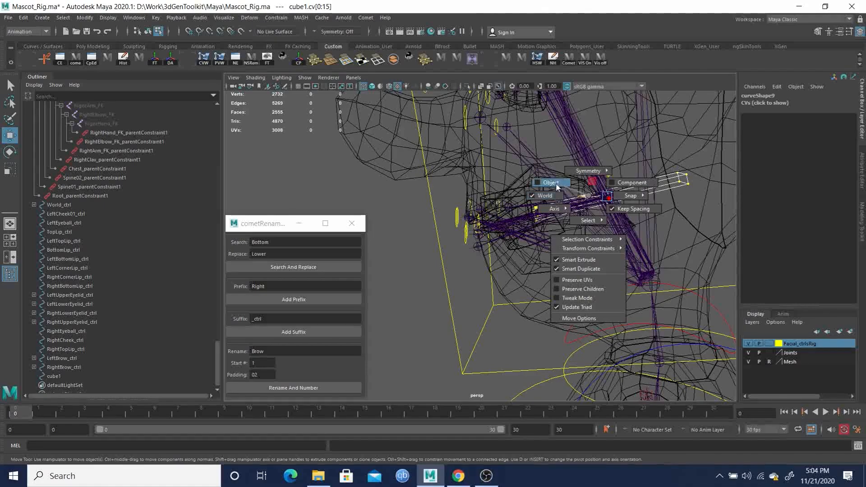
pyautogui.keyDown('alt'); pyautogui.moveTo(602, 218); pyautogui.dragTo(726, 225); pyautogui.keyUp('alt')
pyautogui.keyDown('alt'); pyautogui.moveTo(557, 188); pyautogui.dragTo(524, 179); pyautogui.keyUp('alt')
pyautogui.moveTo(563, 205); pyautogui.dragTo(514, 189)
# Enlarge the cross-section of the jaw cube by scaling its curve points.
pyautogui.press('r')
pyautogui.click(569, 177)
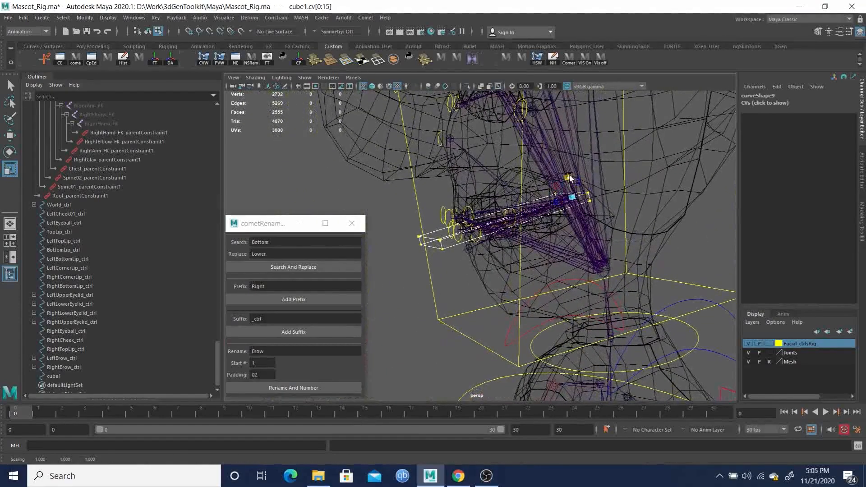
pyautogui.moveTo(569, 177); pyautogui.dragTo(567, 143)
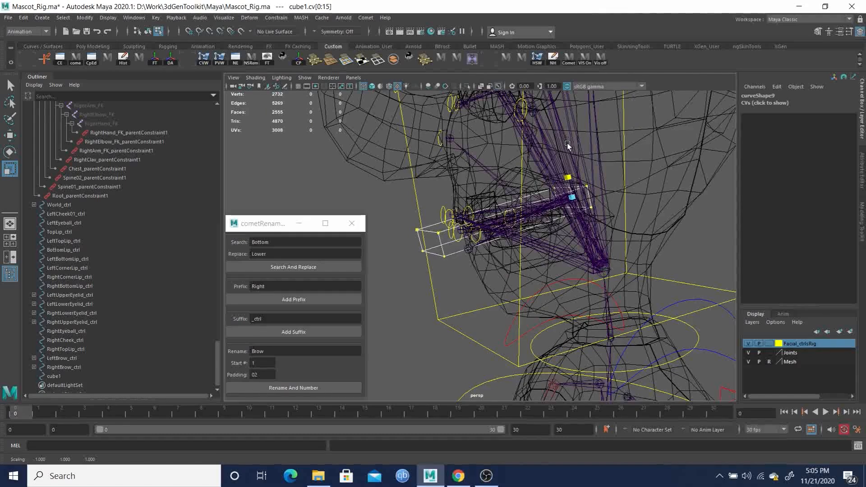
# Delete the cube control from the jaw.
pyautogui.press('w')
pyautogui.keyDown('alt'); pyautogui.moveTo(578, 233); pyautogui.dragTo(694, 224); pyautogui.keyUp('alt')
pyautogui.keyDown('alt'); pyautogui.moveTo(534, 240); pyautogui.dragTo(511, 242); pyautogui.keyUp('alt')
pyautogui.scroll(-1, 157, 350)
pyautogui.click(53, 367)
pyautogui.press('Delete')
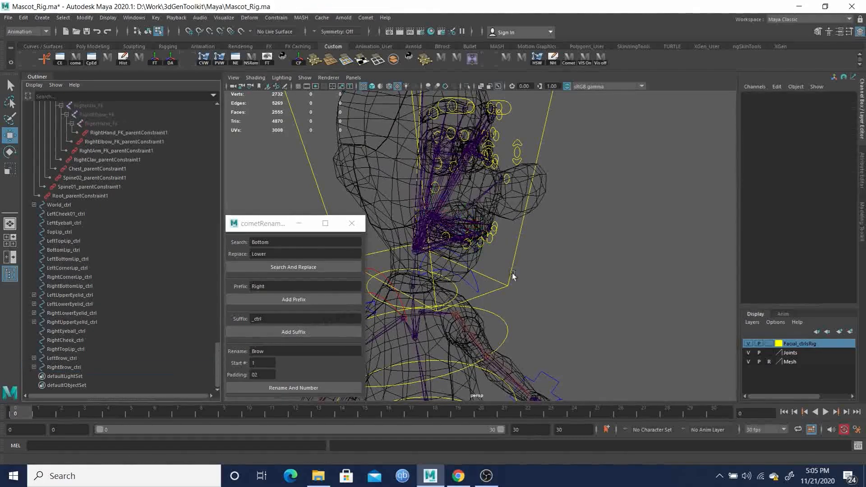
# Find the Jaw joint under Head in the joint hierarchy and create a circle control curve on it with Comet's shapes.
pyautogui.keyDown('alt'); pyautogui.moveTo(438, 220); pyautogui.dragTo(524, 245, button='right'); pyautogui.keyUp('alt')
pyautogui.keyDown('alt'); pyautogui.moveTo(469, 223); pyautogui.dragTo(496, 221); pyautogui.keyUp('alt')
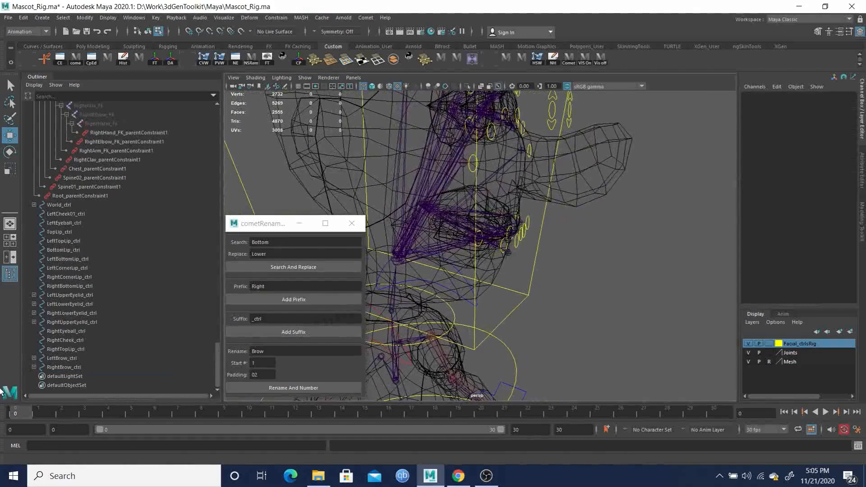
pyautogui.press('q')
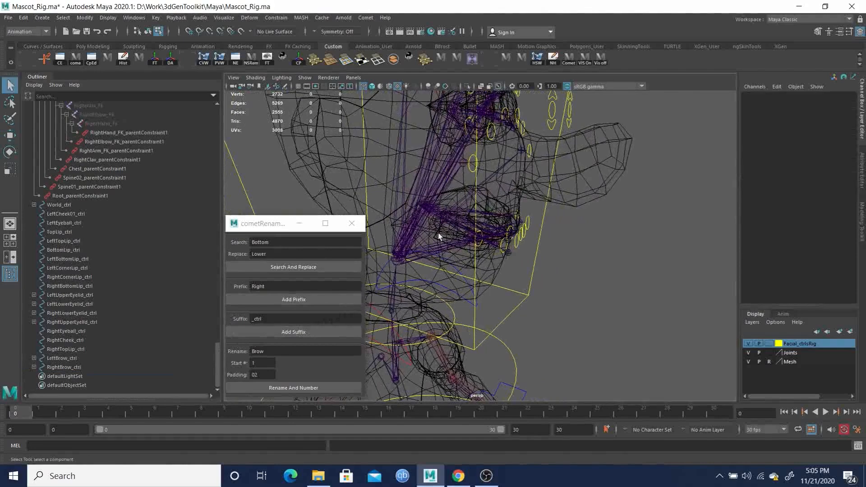
pyautogui.keyDown('alt'); pyautogui.moveTo(447, 226); pyautogui.dragTo(523, 212); pyautogui.keyUp('alt')
pyautogui.keyDown('alt'); pyautogui.moveTo(526, 211); pyautogui.dragTo(603, 196, button='right'); pyautogui.keyUp('alt')
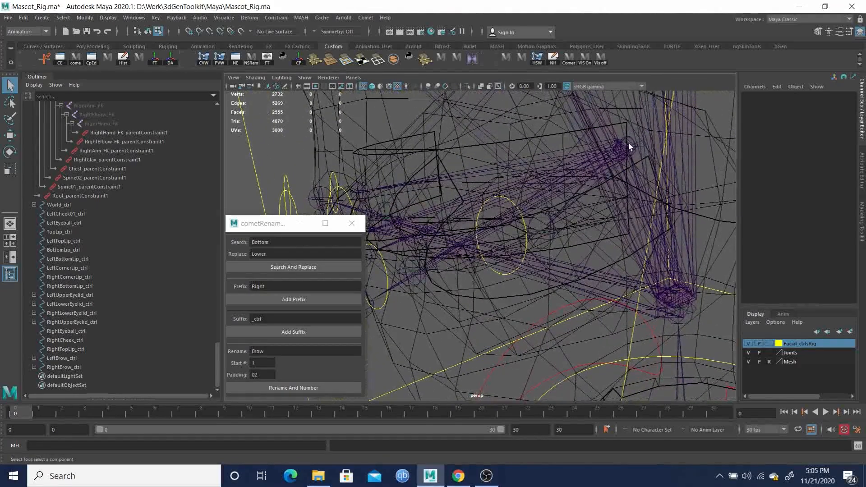
pyautogui.scroll(15, 128, 299)
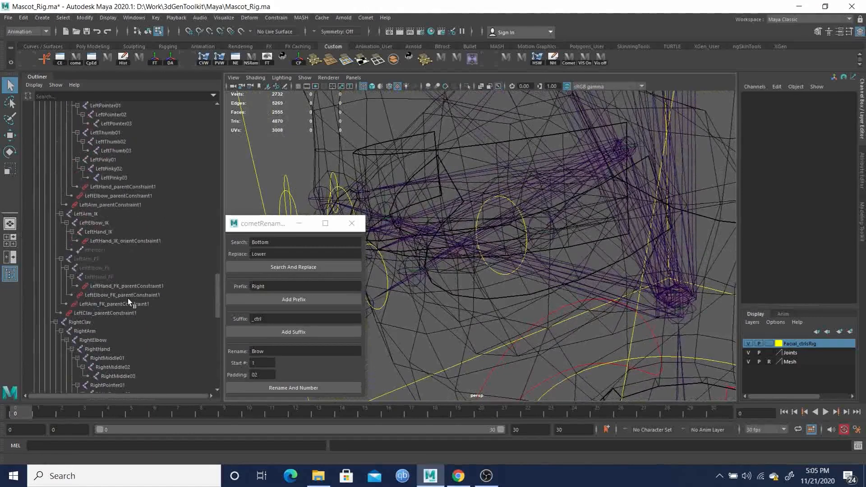
pyautogui.scroll(-12, 126, 299)
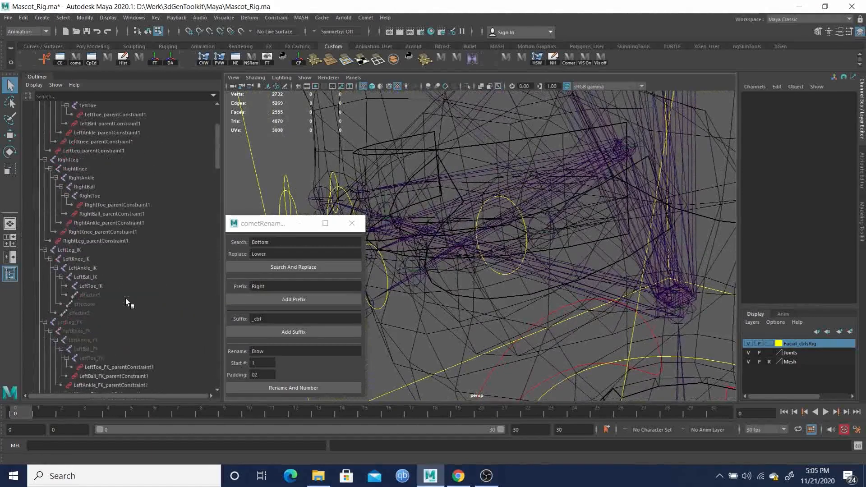
pyautogui.click(83, 196)
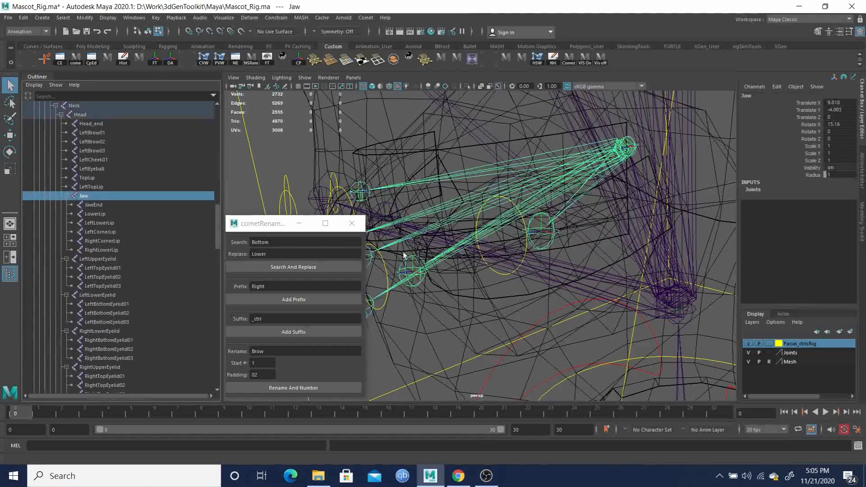
pyautogui.keyDown('alt'); pyautogui.moveTo(628, 231); pyautogui.dragTo(464, 227, button='right'); pyautogui.keyUp('alt')
pyautogui.keyDown('alt'); pyautogui.moveTo(465, 226); pyautogui.dragTo(519, 230); pyautogui.keyUp('alt')
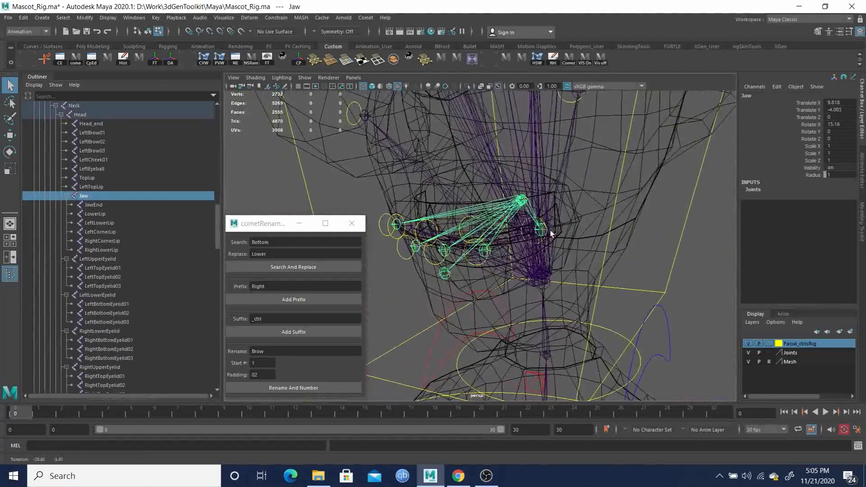
pyautogui.click(368, 18)
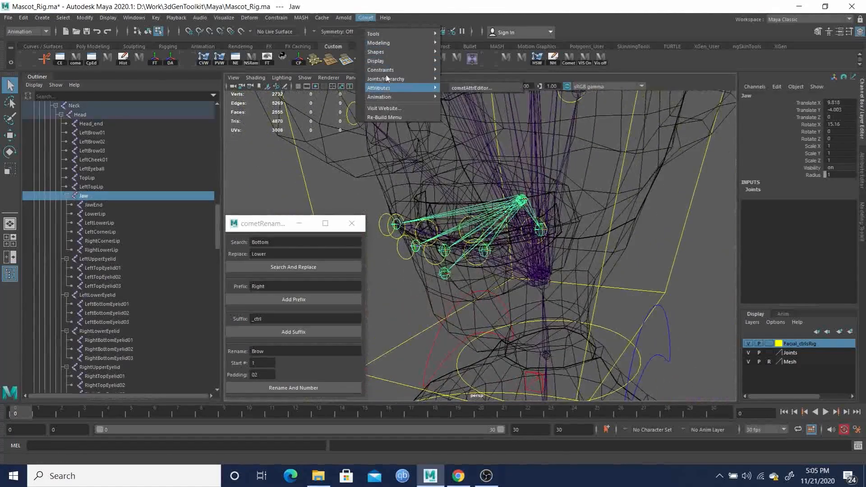
pyautogui.moveTo(388, 57)
pyautogui.click(474, 100)
pyautogui.keyDown('alt'); pyautogui.moveTo(580, 246); pyautogui.dragTo(531, 244); pyautogui.keyUp('alt')
# Select all curve points of the new jaw circle and move them forward and down, in front of and below the chin.
pyautogui.press('F8')
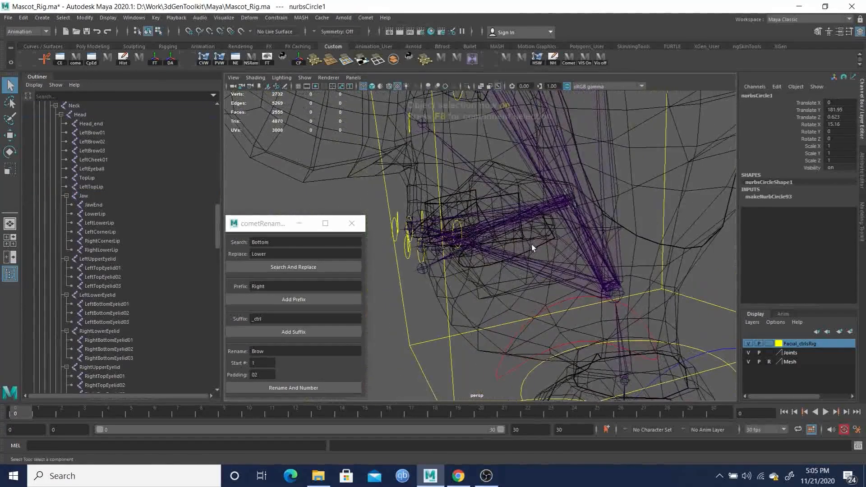
pyautogui.press('F8')
pyautogui.moveTo(530, 154); pyautogui.dragTo(605, 274)
pyautogui.press('w')
pyautogui.moveTo(553, 205); pyautogui.dragTo(358, 264)
pyautogui.keyDown('alt'); pyautogui.moveTo(450, 257); pyautogui.dragTo(554, 201, button='middle'); pyautogui.keyUp('alt')
pyautogui.moveTo(555, 201)
pyautogui.keyDown('alt'); pyautogui.mouseDown()
pyautogui.moveTo(543, 203)
pyautogui.moveTo(553, 207)
pyautogui.mouseUp(); pyautogui.keyUp('alt')
pyautogui.moveTo(478, 210); pyautogui.dragTo(444, 220)
pyautogui.keyDown('alt'); pyautogui.moveTo(473, 228); pyautogui.dragTo(537, 231); pyautogui.keyUp('alt')
pyautogui.moveTo(500, 191); pyautogui.dragTo(481, 241)
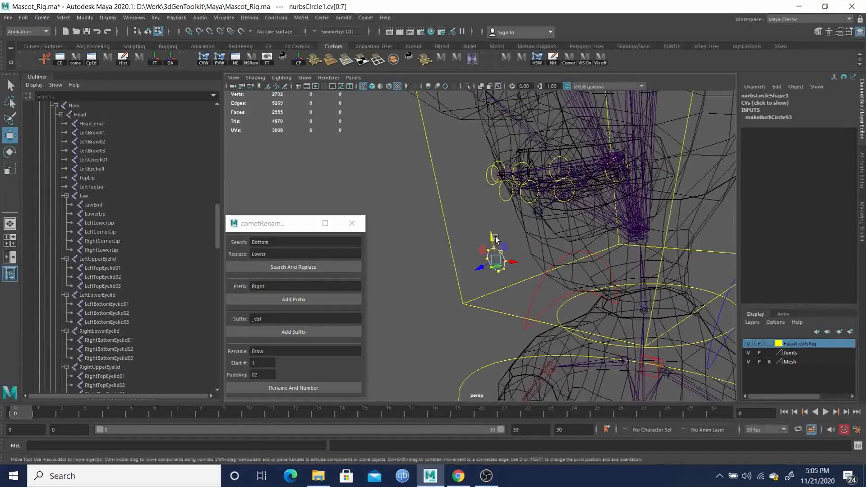
# Flatten the jaw circle by scaling its curve points and move part of them to bend the curve around the chin.
pyautogui.press('r')
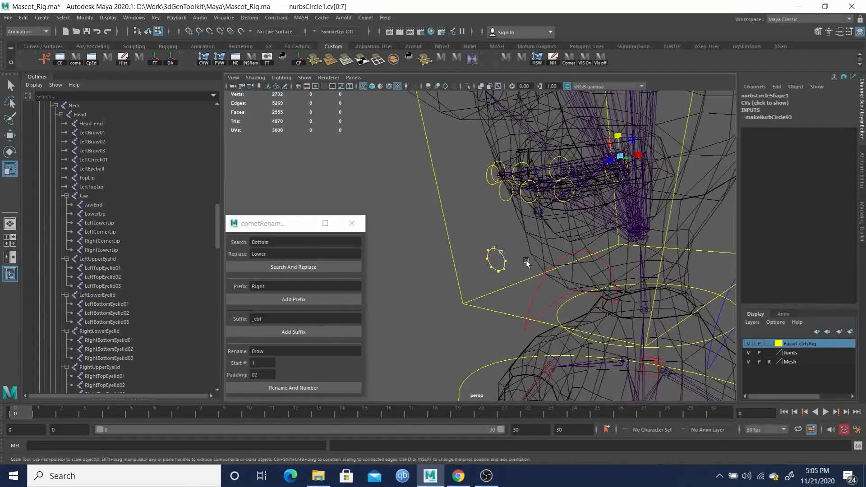
pyautogui.keyDown('alt'); pyautogui.moveTo(554, 258); pyautogui.dragTo(640, 224); pyautogui.keyUp('alt')
pyautogui.moveTo(567, 143); pyautogui.dragTo(559, 163)
pyautogui.moveTo(511, 233); pyautogui.dragTo(571, 287)
pyautogui.moveTo(438, 230); pyautogui.dragTo(673, 253)
pyautogui.press('w')
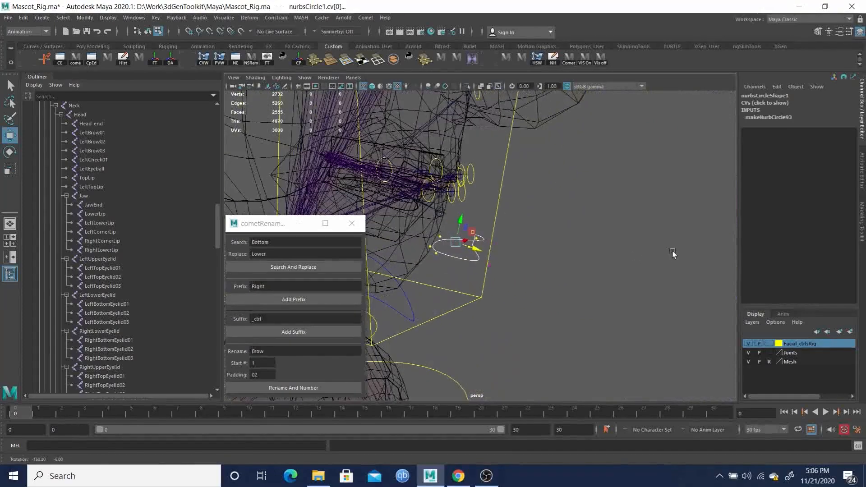
# Scale all curve points of the jaw control vertically with the Scale tool and show the character in shaded display.
pyautogui.moveTo(410, 203); pyautogui.dragTo(566, 311)
pyautogui.press('r')
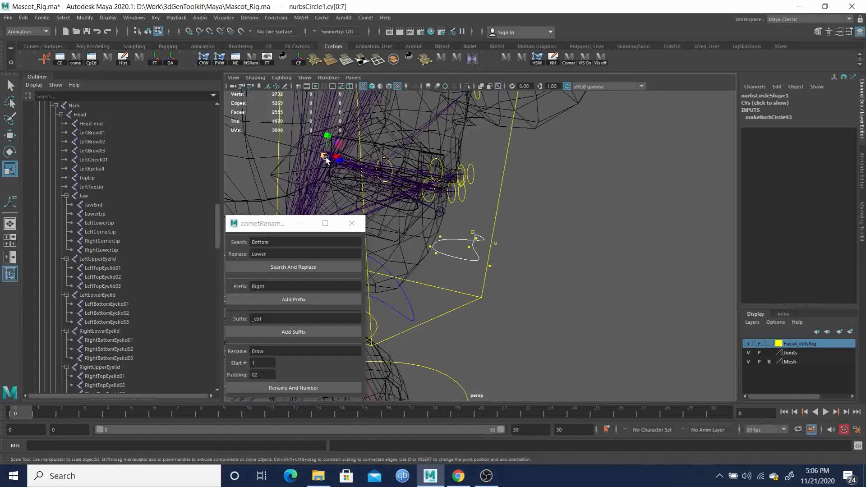
pyautogui.moveTo(325, 158); pyautogui.dragTo(342, 175)
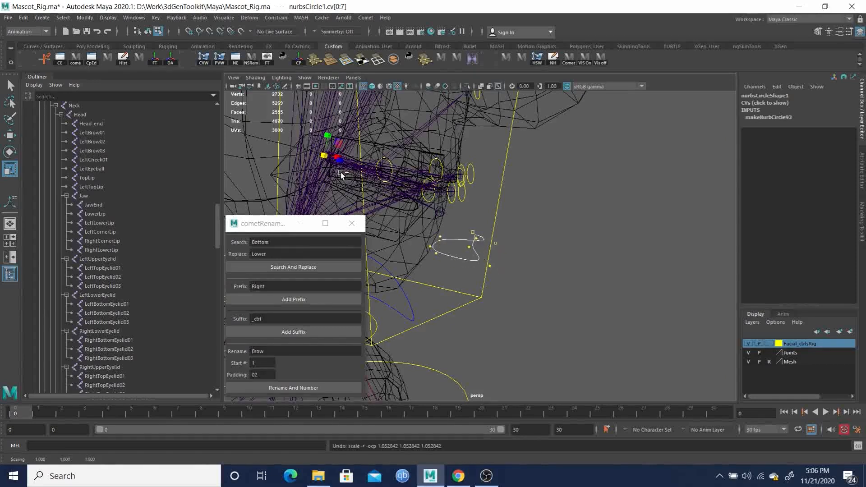
pyautogui.moveTo(328, 136); pyautogui.dragTo(331, 125)
pyautogui.moveTo(485, 244)
pyautogui.keyDown('alt'); pyautogui.mouseDown()
pyautogui.moveTo(327, 239)
pyautogui.moveTo(455, 228)
pyautogui.moveTo(584, 246)
pyautogui.moveTo(516, 290)
pyautogui.moveTo(677, 266)
pyautogui.mouseUp(); pyautogui.keyUp('alt')
pyautogui.press('6')
pyautogui.press('w')
pyautogui.keyDown('alt'); pyautogui.moveTo(547, 275); pyautogui.dragTo(581, 279); pyautogui.keyUp('alt')
pyautogui.keyDown('alt'); pyautogui.moveTo(582, 280); pyautogui.dragTo(336, 265, button='right'); pyautogui.keyUp('alt')
pyautogui.keyDown('alt'); pyautogui.moveTo(336, 265); pyautogui.dragTo(276, 265); pyautogui.keyUp('alt')
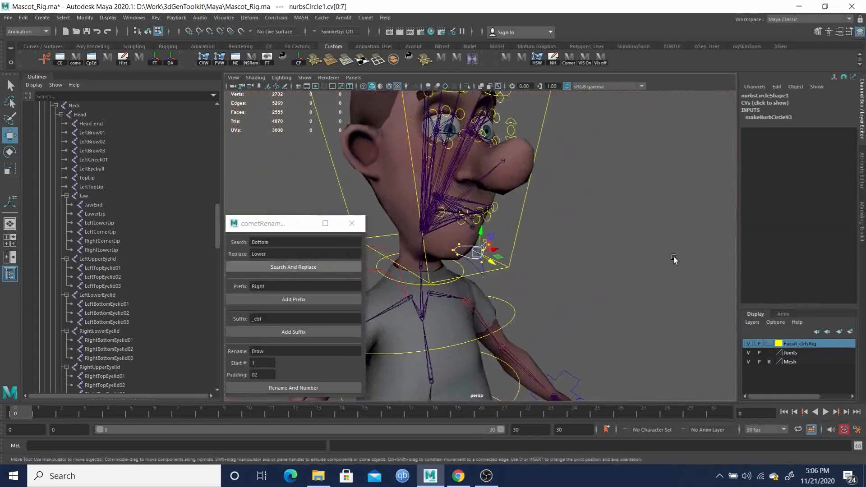
pyautogui.click(582, 282)
# Widen the jaw control sideways by scaling its selected curve points, and return to object selection.
pyautogui.keyDown('alt'); pyautogui.moveTo(581, 283); pyautogui.dragTo(534, 282); pyautogui.keyUp('alt')
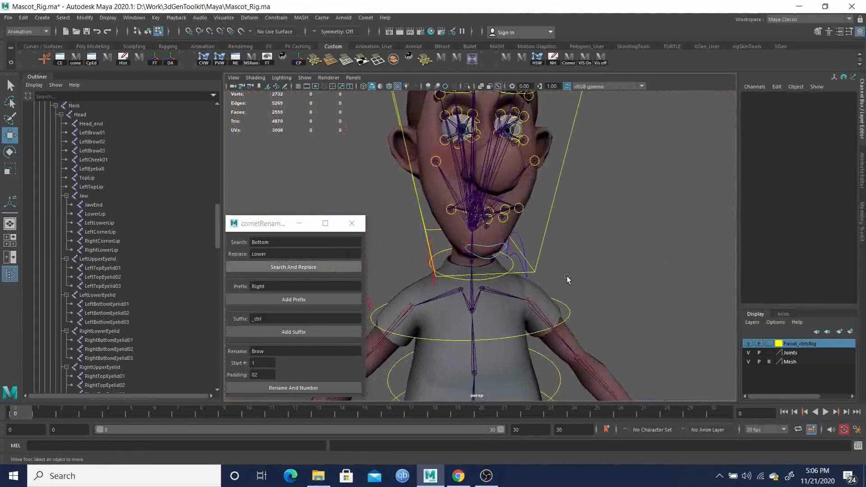
pyautogui.moveTo(444, 229); pyautogui.dragTo(524, 243)
pyautogui.press('r')
pyautogui.moveTo(529, 192); pyautogui.dragTo(543, 193)
pyautogui.moveTo(550, 251)
pyautogui.keyDown('alt'); pyautogui.mouseDown()
pyautogui.moveTo(479, 247)
pyautogui.moveTo(552, 256)
pyautogui.mouseUp(); pyautogui.keyUp('alt')
pyautogui.click(615, 254)
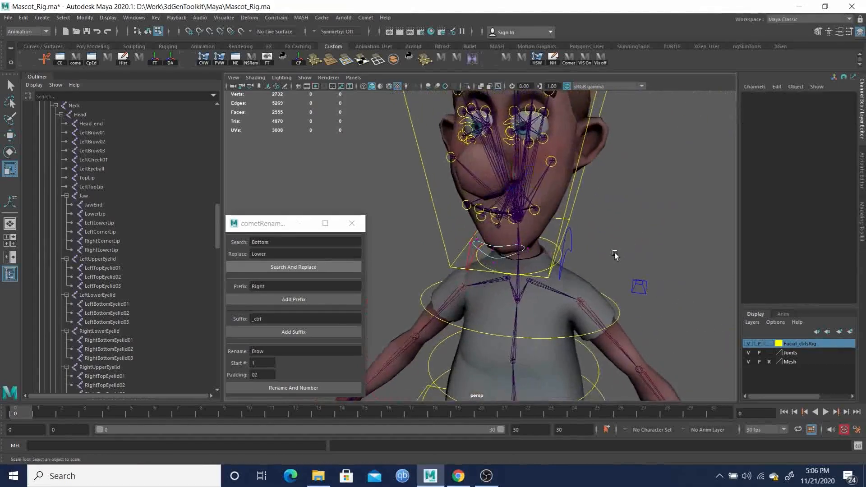
pyautogui.keyDown('alt'); pyautogui.moveTo(615, 255); pyautogui.dragTo(614, 236); pyautogui.keyUp('alt')
pyautogui.press('F8')
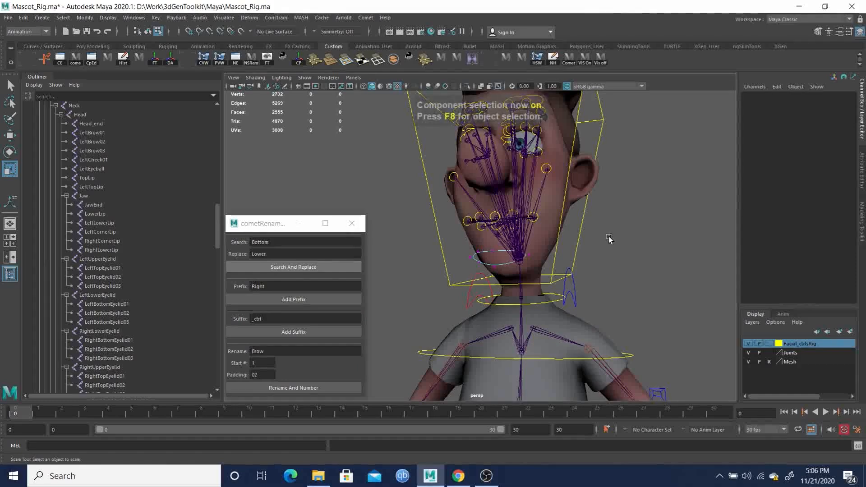
pyautogui.press('F8')
# Rename the jaw's circle curve as Jaw_ctrl.
pyautogui.keyDown('alt'); pyautogui.moveTo(577, 270); pyautogui.dragTo(510, 276); pyautogui.keyUp('alt')
pyautogui.scroll(-15, 87, 352)
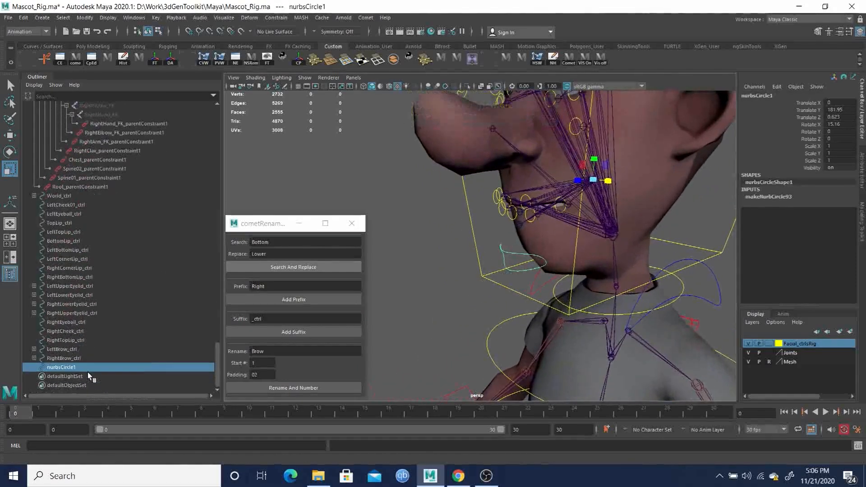
pyautogui.click(66, 367)
pyautogui.doubleClick(66, 366)
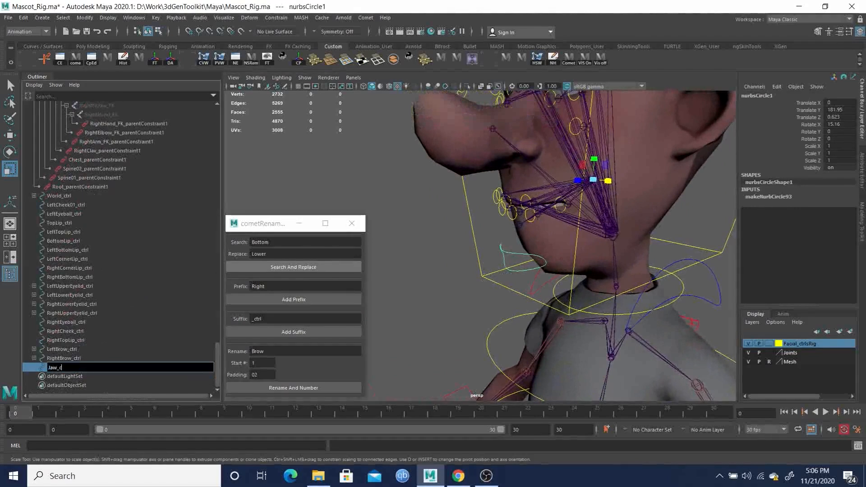
pyautogui.press('Return')
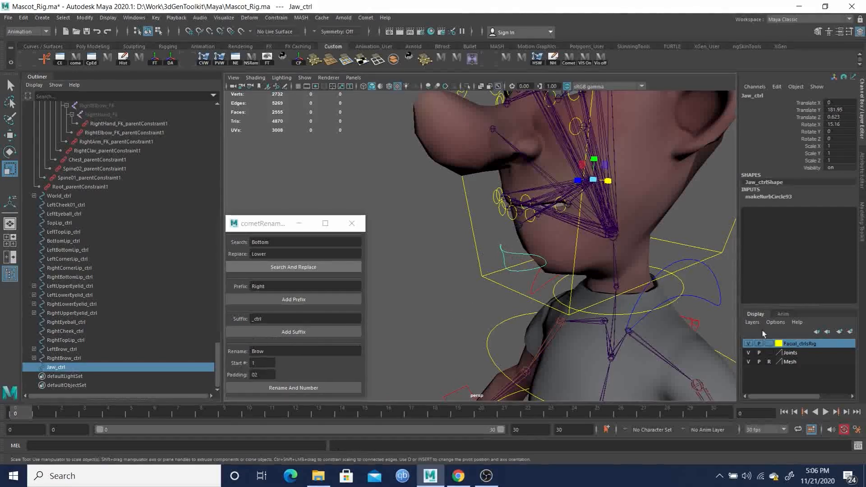
# Add Jaw_ctrl to the Facial_ctrlsRig display layer.
pyautogui.rightClick(814, 345)
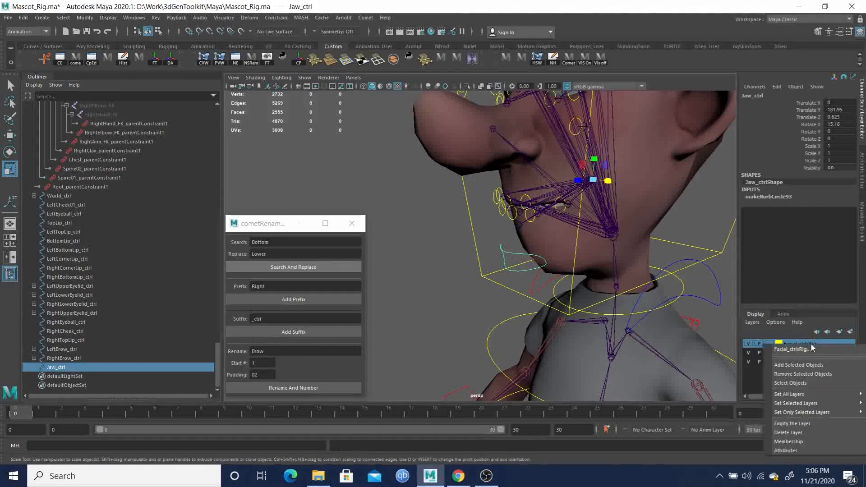
pyautogui.click(815, 366)
pyautogui.click(458, 297)
# Try rotating Jaw_ctrl with the Rotate tool and undo the rotation.
pyautogui.keyDown('alt'); pyautogui.moveTo(496, 300); pyautogui.dragTo(517, 268); pyautogui.keyUp('alt')
pyautogui.keyDown('alt'); pyautogui.moveTo(518, 268); pyautogui.dragTo(621, 299, button='right'); pyautogui.keyUp('alt')
pyautogui.keyDown('alt'); pyautogui.moveTo(621, 297); pyautogui.dragTo(592, 328); pyautogui.keyUp('alt')
pyautogui.click(574, 326)
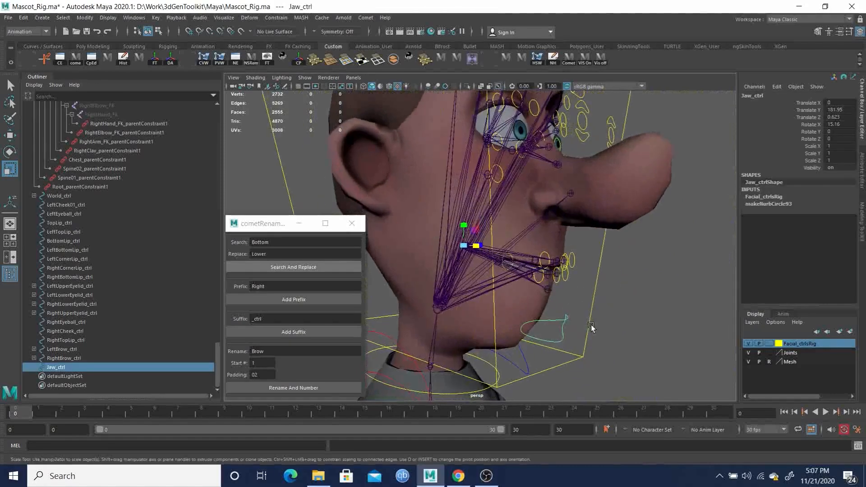
pyautogui.press('e')
pyautogui.moveTo(479, 242); pyautogui.dragTo(479, 236)
pyautogui.hotkey('ctrl', 'z')
pyautogui.keyDown('alt'); pyautogui.moveTo(568, 310); pyautogui.dragTo(574, 335); pyautogui.keyUp('alt')
pyautogui.press('q')
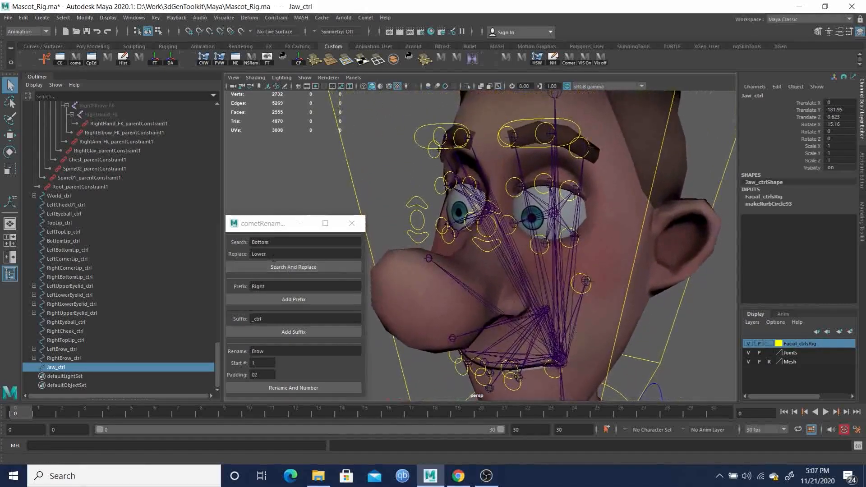
# Group all facial controls, from the left cheek control through Jaw_ctrl, and name the group FacialShapes_grp.
pyautogui.click(60, 205)
pyautogui.click(63, 214)
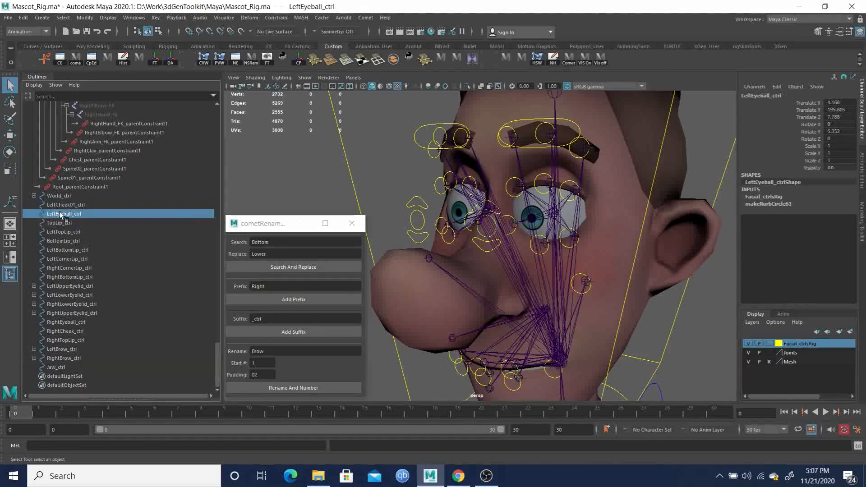
pyautogui.moveTo(66, 207); pyautogui.dragTo(73, 366)
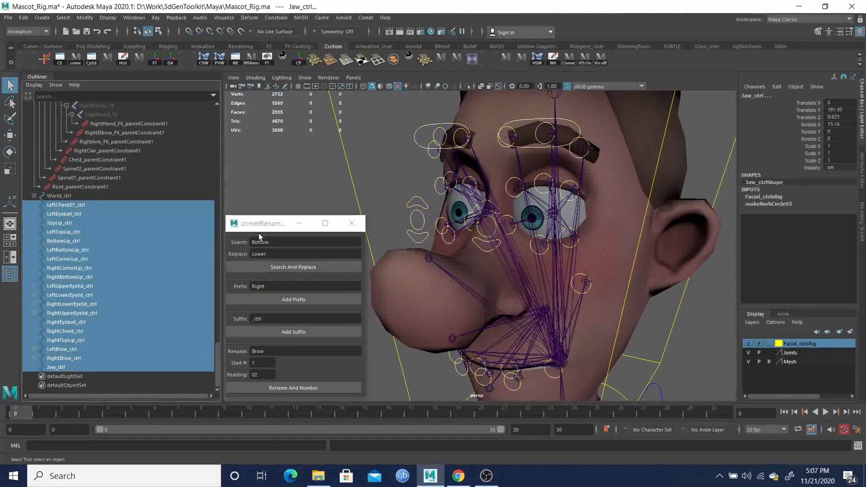
pyautogui.hotkey('ctrl', 'g')
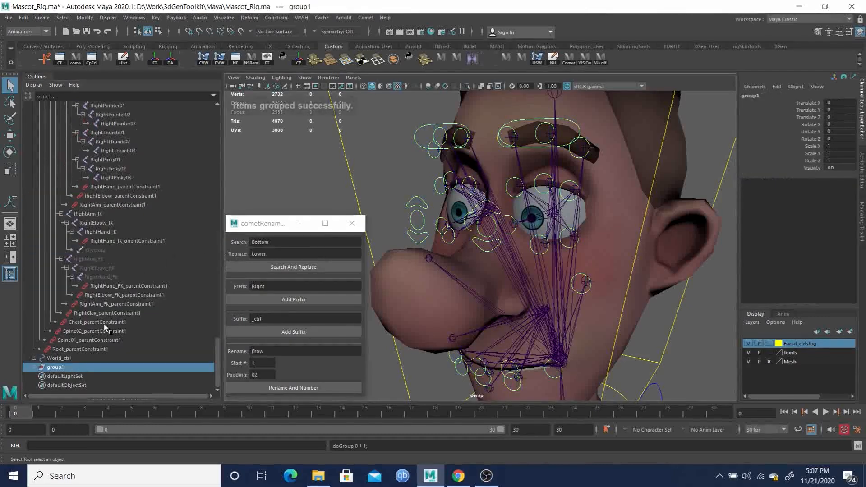
pyautogui.doubleClick(56, 366)
pyautogui.write('Facial')
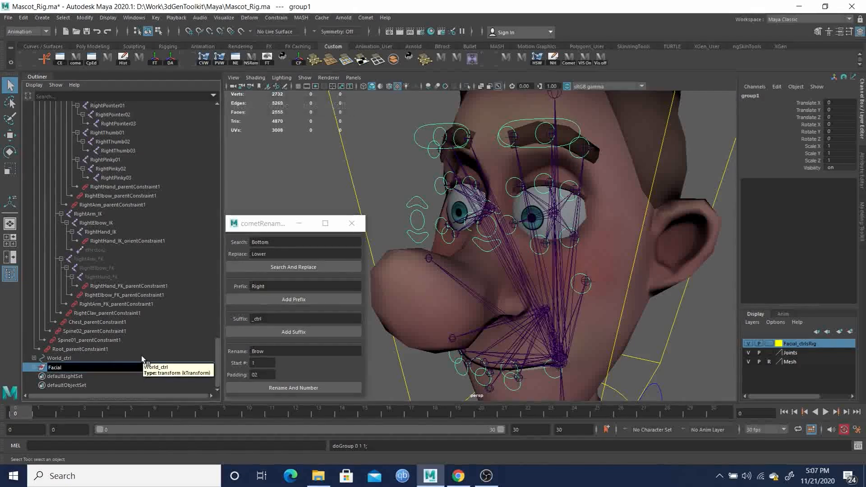
pyautogui.write('Shapes_grp')
pyautogui.press('Return')
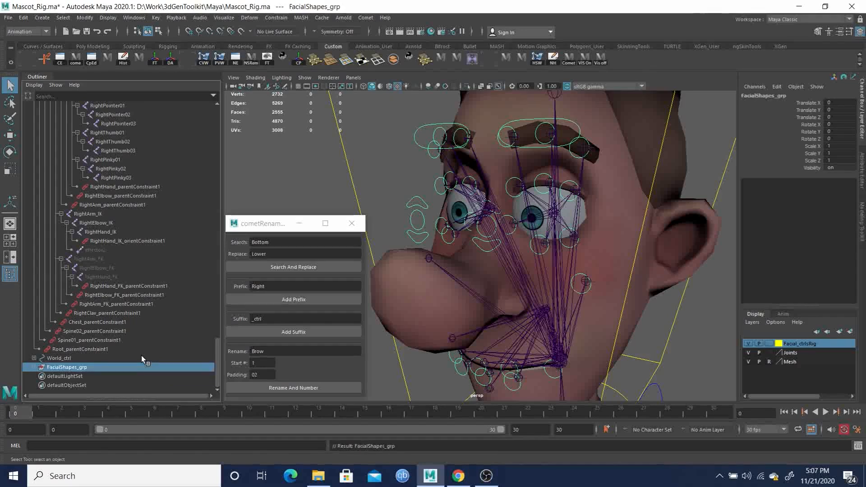
# Parent FacialShapes_grp under the box-shaped Head_ctrl around the head.
pyautogui.press('f')
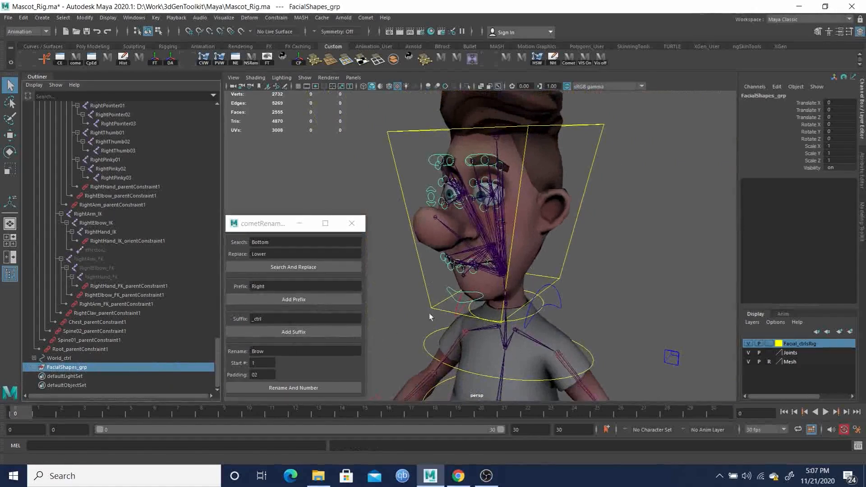
pyautogui.click(563, 266)
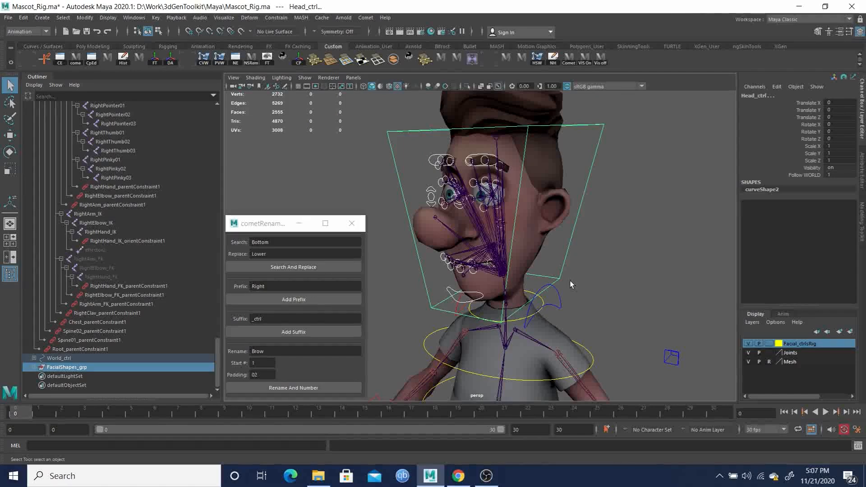
pyautogui.press('p')
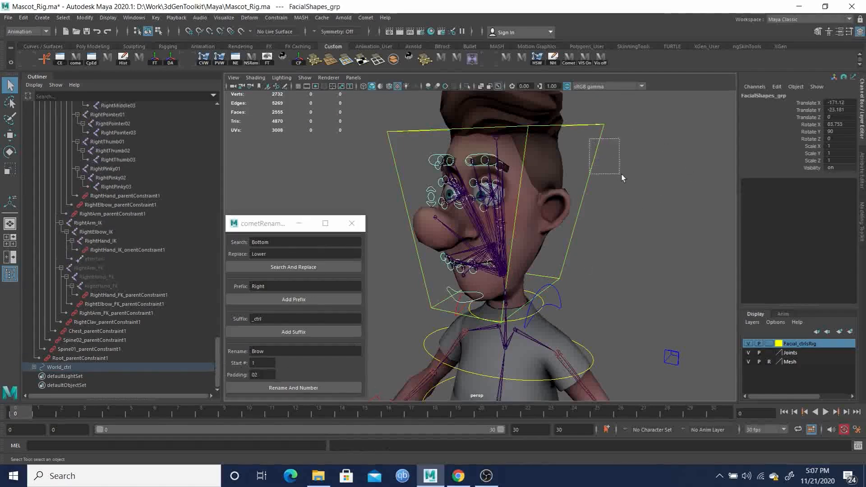
# Test-rotate Head_ctrl to check that the facial controls follow the head, undo the rotation and clear the selection.
pyautogui.moveTo(615, 172); pyautogui.dragTo(613, 174)
pyautogui.press('e')
pyautogui.moveTo(518, 271)
pyautogui.mouseDown()
pyautogui.moveTo(514, 263)
pyautogui.moveTo(529, 266)
pyautogui.mouseUp()
pyautogui.hotkey('ctrl', 'z')
pyautogui.keyDown('alt'); pyautogui.moveTo(499, 241); pyautogui.dragTo(545, 245, button='right'); pyautogui.keyUp('alt')
pyautogui.keyDown('alt'); pyautogui.moveTo(546, 245); pyautogui.dragTo(577, 248); pyautogui.keyUp('alt')
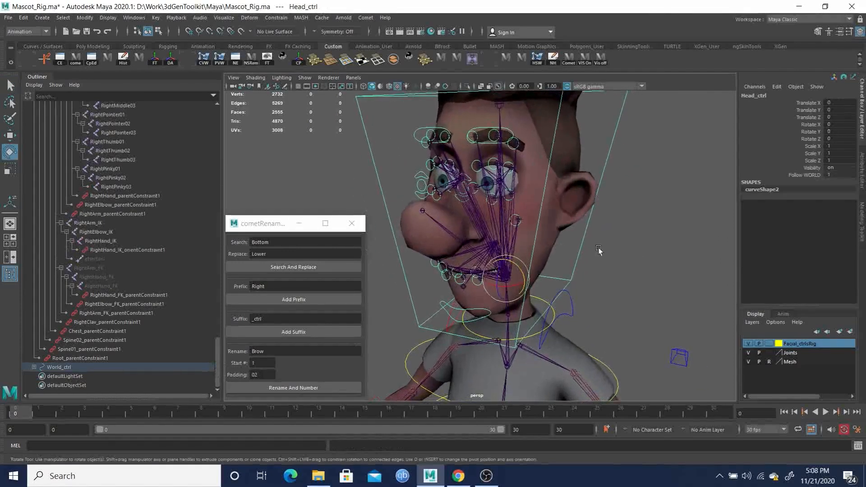
pyautogui.press('q')
pyautogui.click(637, 249)
# Parent-constrain the RightBrow01 joint at the inner end of the right eyebrow to its surrounding circle control.
pyautogui.keyDown('alt'); pyautogui.moveTo(638, 249); pyautogui.dragTo(626, 251); pyautogui.keyUp('alt')
pyautogui.keyDown('alt'); pyautogui.moveTo(433, 144); pyautogui.dragTo(466, 172, button='right'); pyautogui.keyUp('alt')
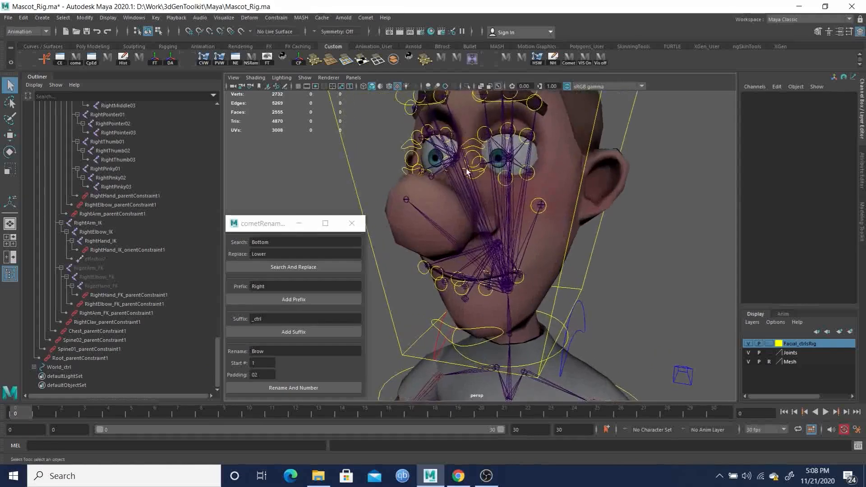
pyautogui.keyDown('alt'); pyautogui.moveTo(466, 172); pyautogui.dragTo(501, 280, button='middle'); pyautogui.keyUp('alt')
pyautogui.keyDown('alt'); pyautogui.moveTo(374, 159); pyautogui.dragTo(451, 233, button='right'); pyautogui.keyUp('alt')
pyautogui.keyDown('alt'); pyautogui.moveTo(415, 217); pyautogui.dragTo(429, 222); pyautogui.keyUp('alt')
pyautogui.keyDown('alt'); pyautogui.moveTo(428, 222); pyautogui.dragTo(455, 222, button='middle'); pyautogui.keyUp('alt')
pyautogui.keyDown('alt'); pyautogui.moveTo(454, 221); pyautogui.dragTo(495, 229, button='right'); pyautogui.keyUp('alt')
pyautogui.keyDown('alt'); pyautogui.moveTo(523, 192); pyautogui.dragTo(504, 191, button='middle'); pyautogui.keyUp('alt')
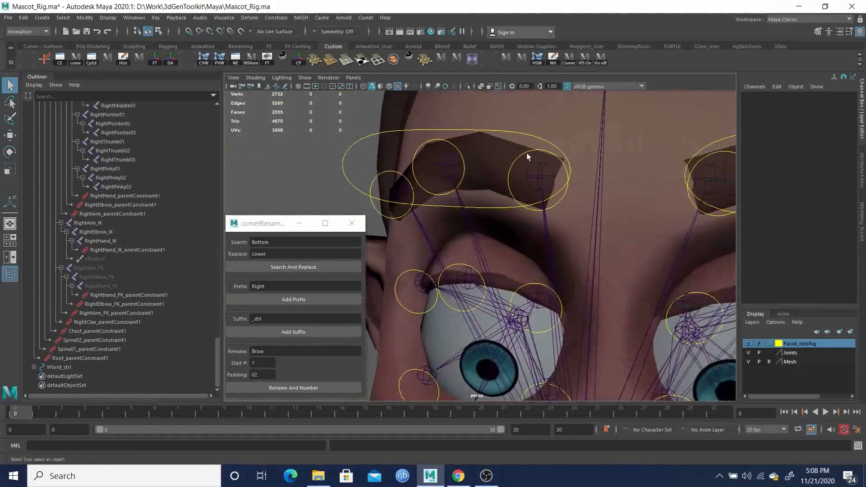
pyautogui.click(532, 187)
pyautogui.click(542, 178)
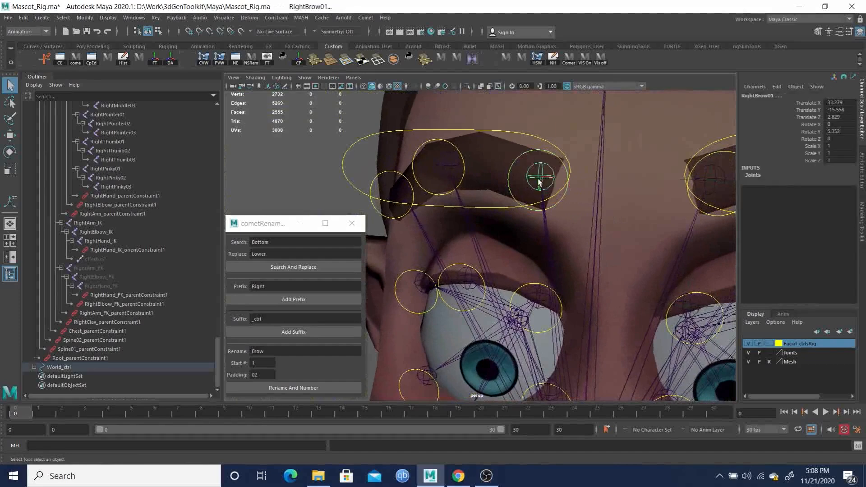
pyautogui.click(276, 17)
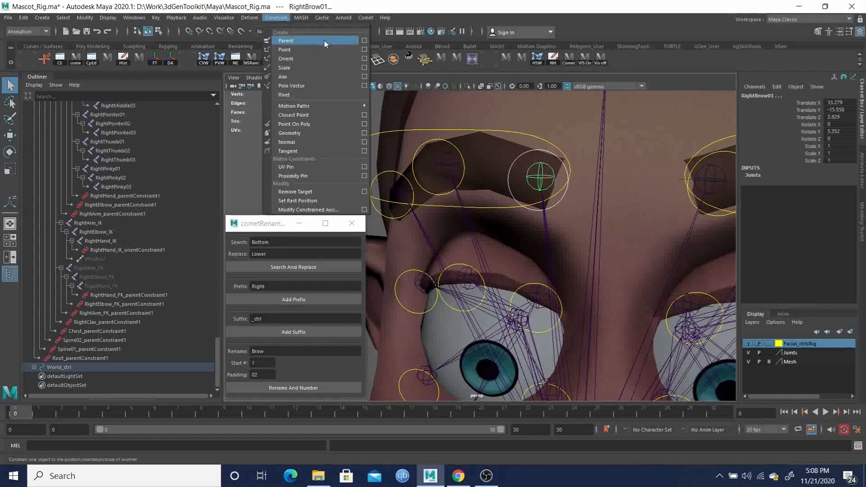
pyautogui.click(297, 41)
# Parent-constrain the RightBrow02 and RightBrow03 joints to RightBrow02_ctrl and RightBrow03_ctrl.
pyautogui.click(458, 162)
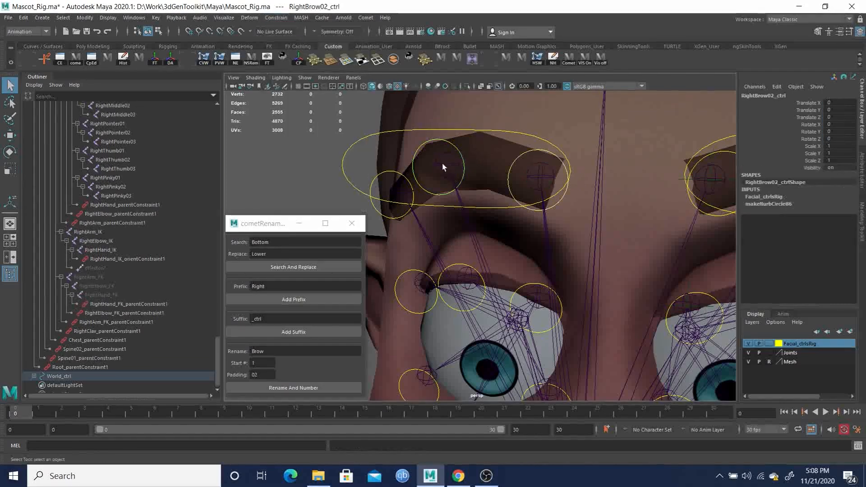
pyautogui.keyDown('shift'); pyautogui.click(445, 166); pyautogui.keyUp('shift')
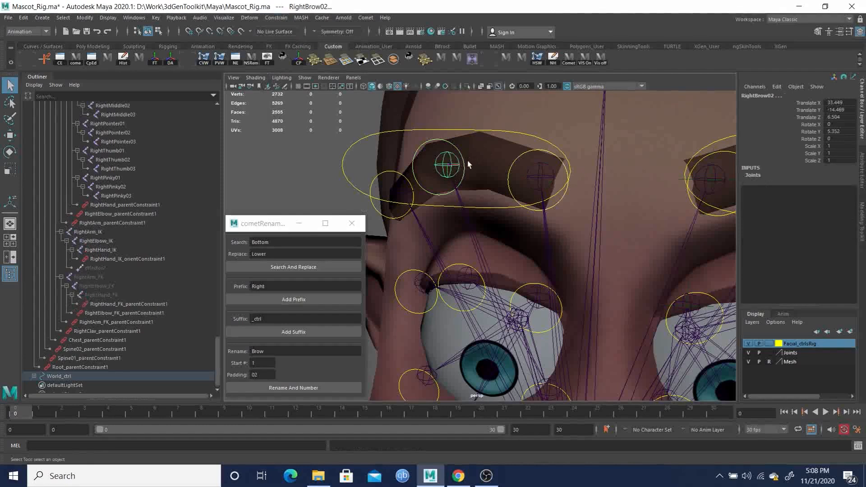
pyautogui.press('g')
pyautogui.click(396, 173)
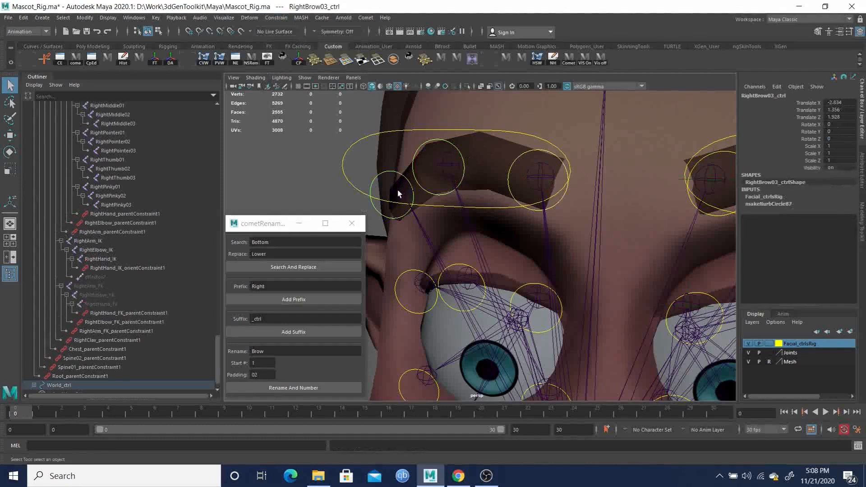
pyautogui.keyDown('shift'); pyautogui.click(398, 194); pyautogui.keyUp('shift')
pyautogui.press('g')
# Parent-constrain the right top eyelid joints 01, 02 and 03 to RightUpperEyelid01_ctrl, RightUpperEyelid02_ctrl and RightUpperEyelid03_ctrl respectively.
pyautogui.keyDown('alt'); pyautogui.moveTo(481, 253); pyautogui.dragTo(484, 179, button='middle'); pyautogui.keyUp('alt')
pyautogui.keyDown('alt'); pyautogui.moveTo(484, 179); pyautogui.dragTo(509, 188, button='right'); pyautogui.keyUp('alt')
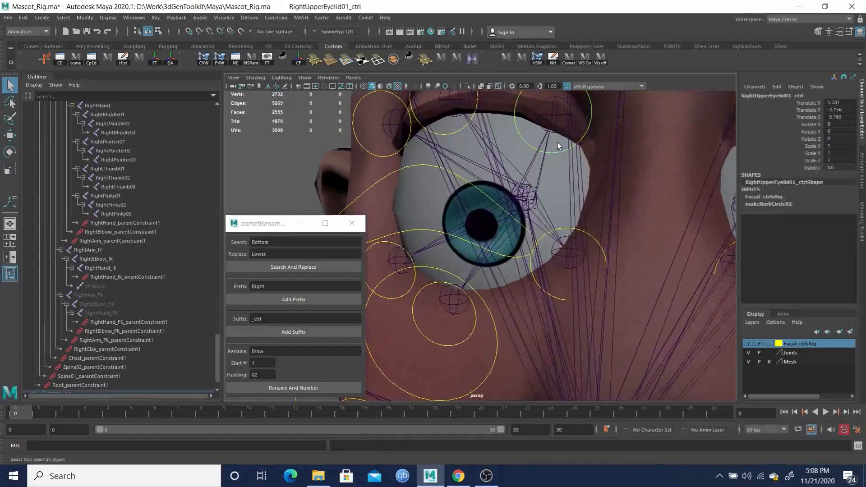
pyautogui.click(556, 117)
pyautogui.press('g')
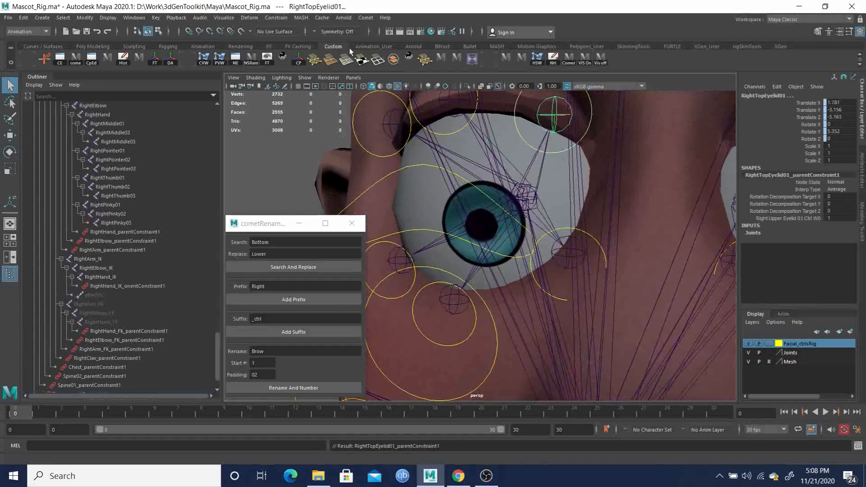
pyautogui.keyDown('alt'); pyautogui.moveTo(441, 147); pyautogui.dragTo(457, 200, button='middle'); pyautogui.keyUp('alt')
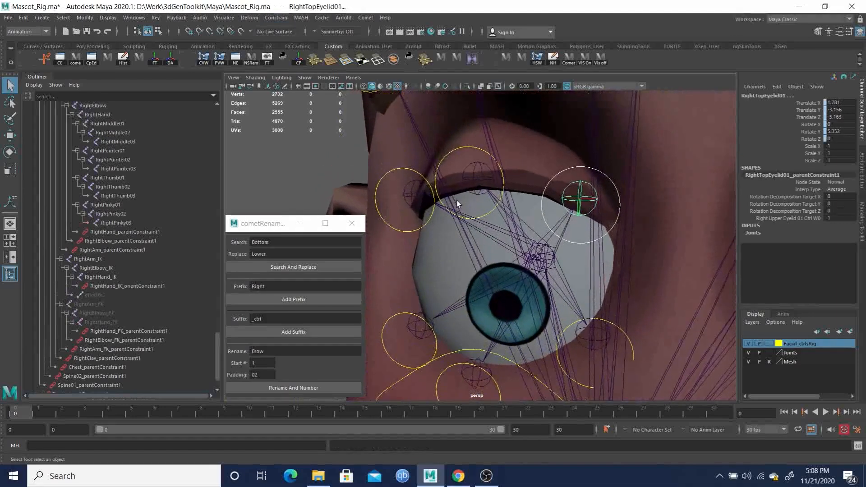
pyautogui.click(463, 147)
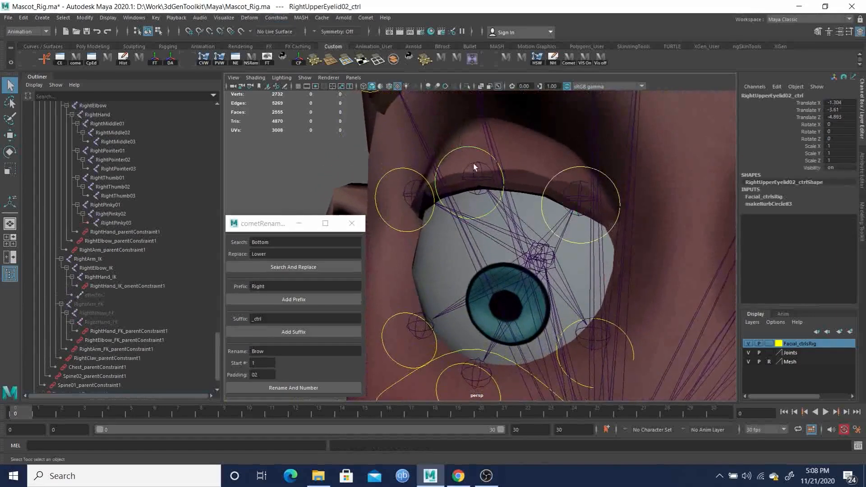
pyautogui.keyDown('shift'); pyautogui.click(478, 182); pyautogui.keyUp('shift')
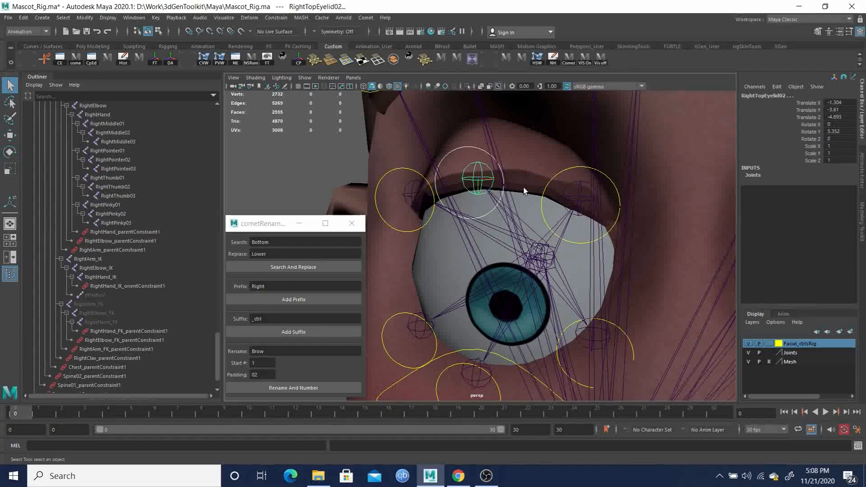
pyautogui.press('g')
pyautogui.click(396, 168)
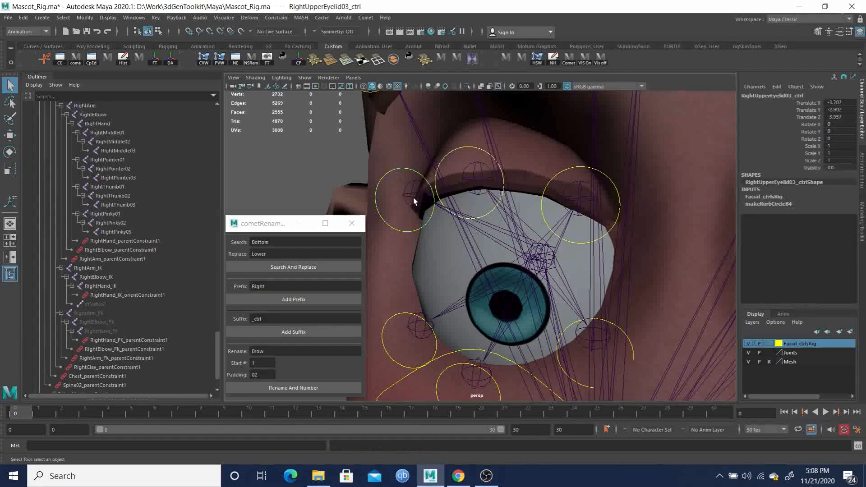
pyautogui.keyDown('shift'); pyautogui.click(414, 198); pyautogui.keyUp('shift')
pyautogui.press('g')
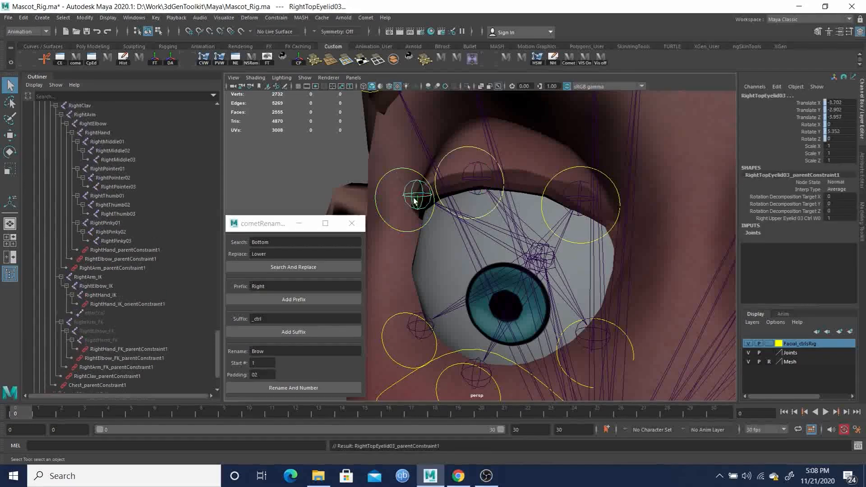
# Parent-constrain the RightBottomEyelid joints 03, 02 and 01 to their matching right lower eyelid controls.
pyautogui.click(436, 344)
pyautogui.keyDown('shift'); pyautogui.click(421, 327); pyautogui.keyUp('shift')
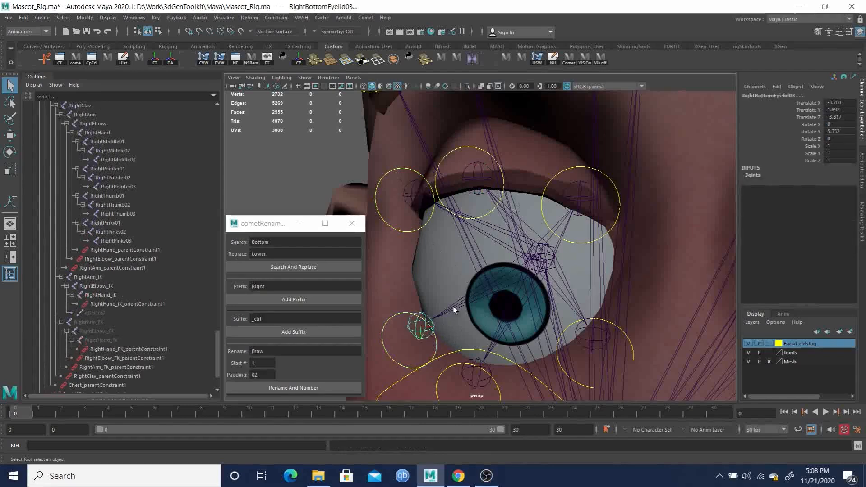
pyautogui.press('g')
pyautogui.keyDown('alt'); pyautogui.moveTo(474, 353); pyautogui.dragTo(455, 271, button='middle'); pyautogui.keyUp('alt')
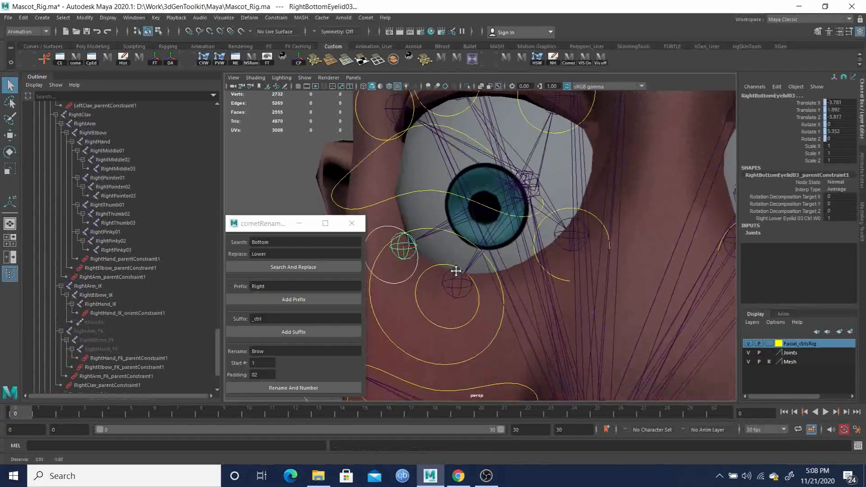
pyautogui.click(478, 310)
pyautogui.keyDown('shift'); pyautogui.click(453, 290); pyautogui.keyUp('shift')
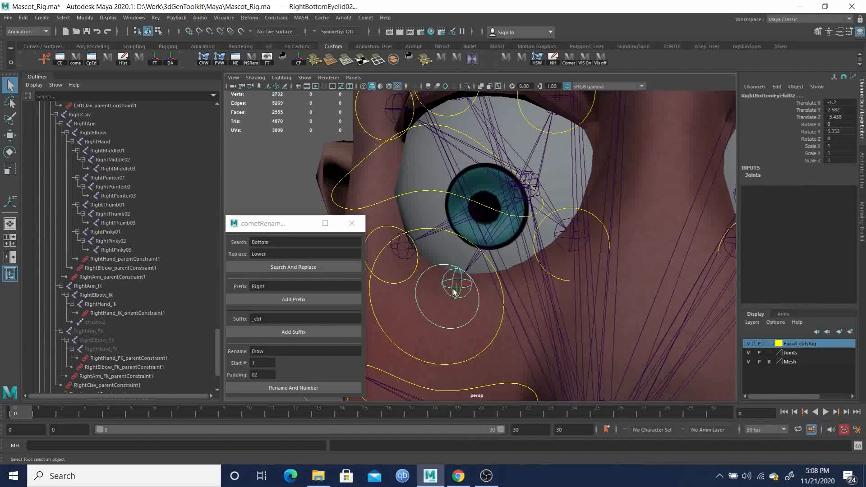
pyautogui.press('g')
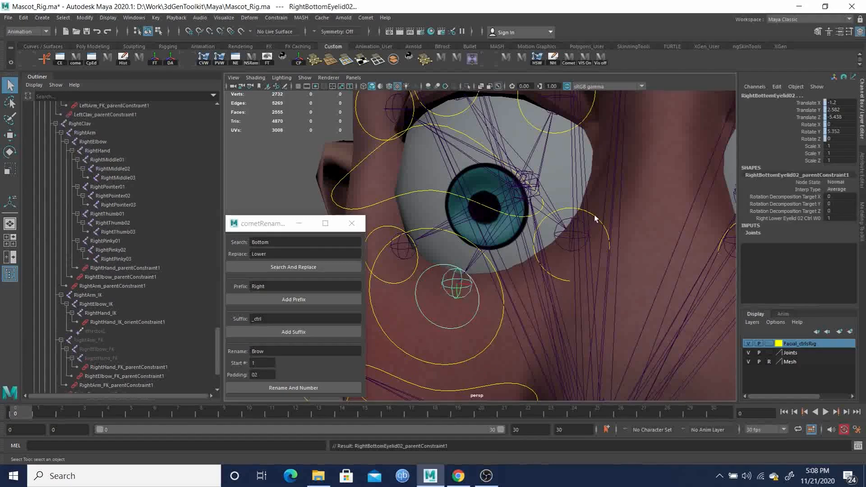
pyautogui.click(586, 232)
pyautogui.click(566, 246)
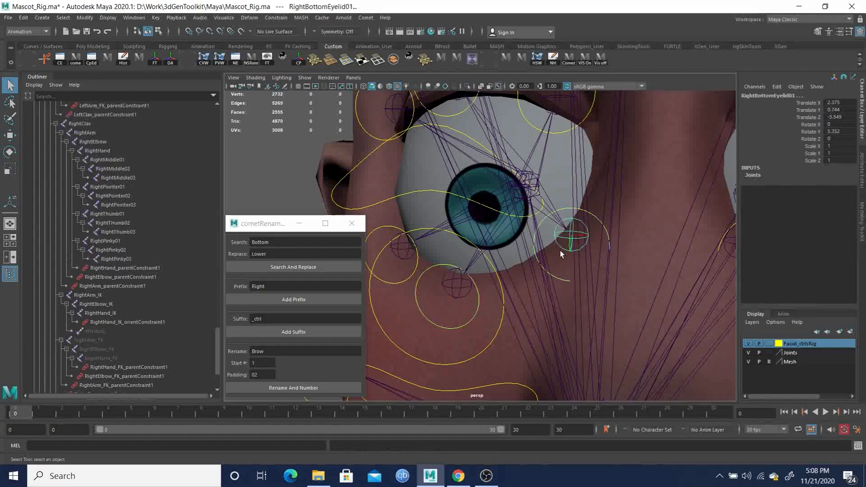
# Parent-constrain the LeftTopEyelid01 joint at the inner corner of the left eye to LeftTopEyelid01_ctrl.
pyautogui.keyDown('alt'); pyautogui.moveTo(580, 319); pyautogui.dragTo(492, 218); pyautogui.keyUp('alt')
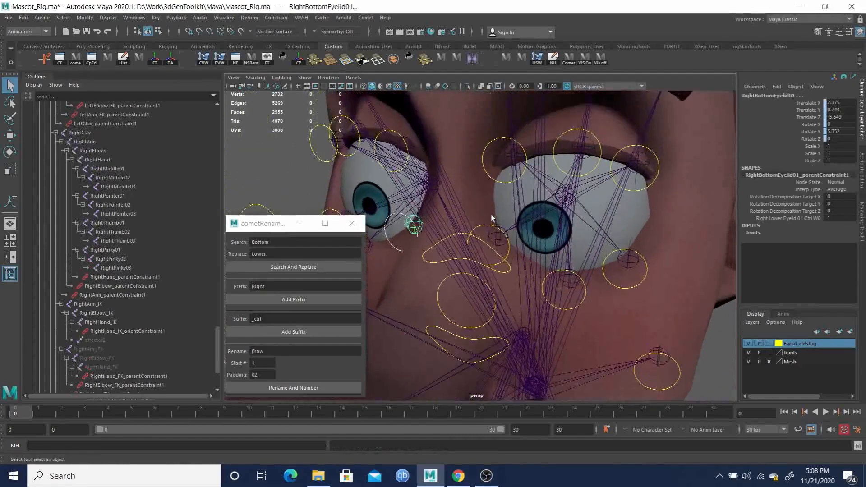
pyautogui.click(500, 165)
pyautogui.keyDown('alt'); pyautogui.moveTo(533, 144); pyautogui.dragTo(512, 151); pyautogui.keyUp('alt')
pyautogui.keyDown('alt'); pyautogui.moveTo(512, 150); pyautogui.dragTo(497, 207, button='right'); pyautogui.keyUp('alt')
pyautogui.keyDown('alt'); pyautogui.moveTo(496, 207); pyautogui.dragTo(506, 191, button='middle'); pyautogui.keyUp('alt')
pyautogui.keyDown('alt'); pyautogui.moveTo(507, 191); pyautogui.dragTo(490, 181); pyautogui.keyUp('alt')
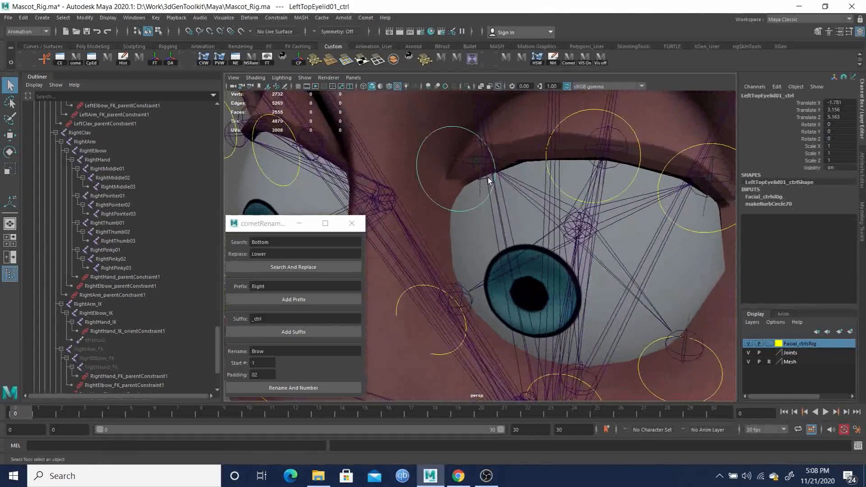
pyautogui.click(473, 174)
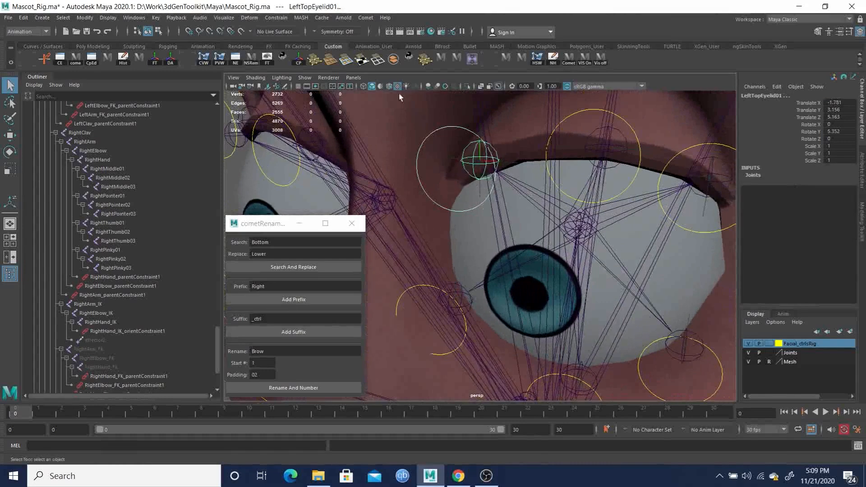
pyautogui.press('g')
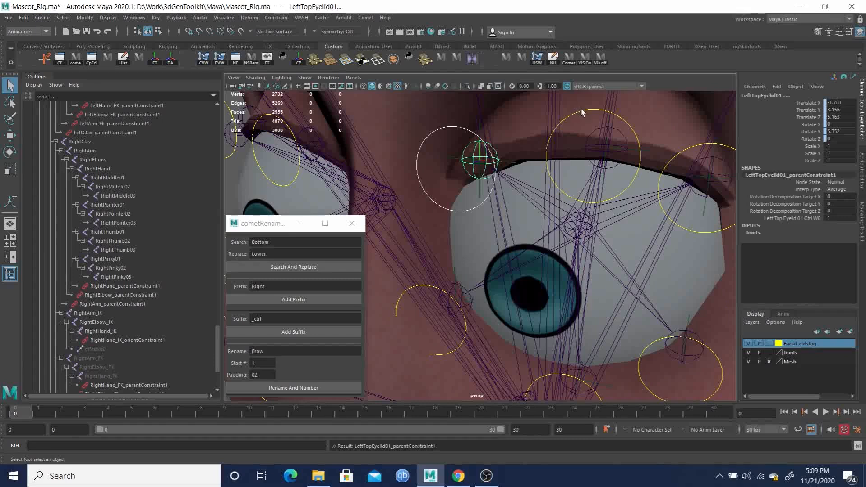
# Parent-constrain the LeftTopEyelid02 and LeftTopEyelid03 joints to their matching left top eyelid controls.
pyautogui.click(581, 112)
pyautogui.keyDown('shift'); pyautogui.click(623, 132); pyautogui.keyUp('shift')
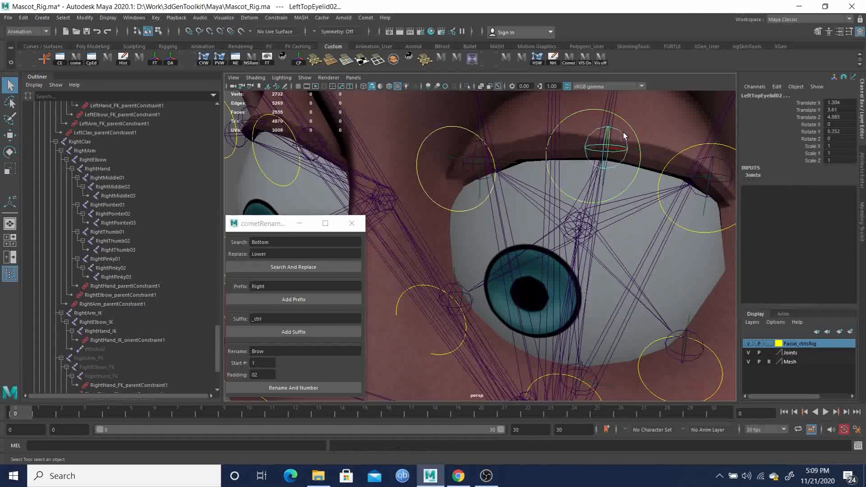
pyautogui.press('g')
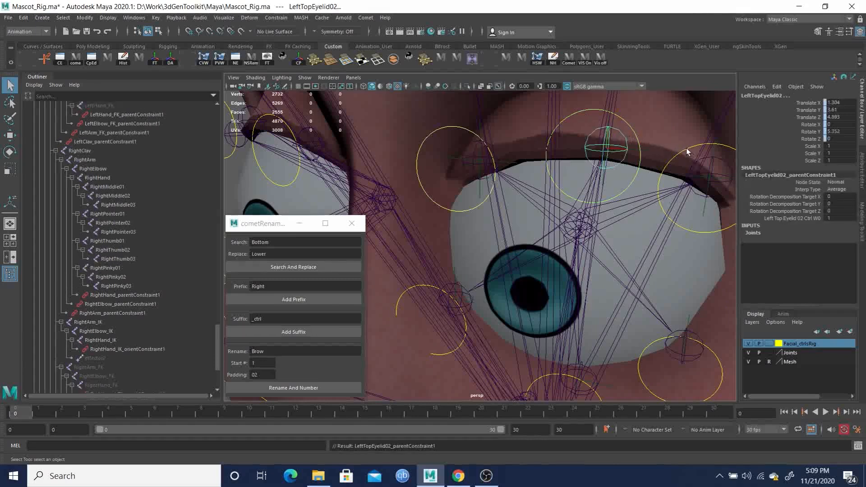
pyautogui.click(694, 165)
pyautogui.keyDown('shift'); pyautogui.click(720, 170); pyautogui.keyUp('shift')
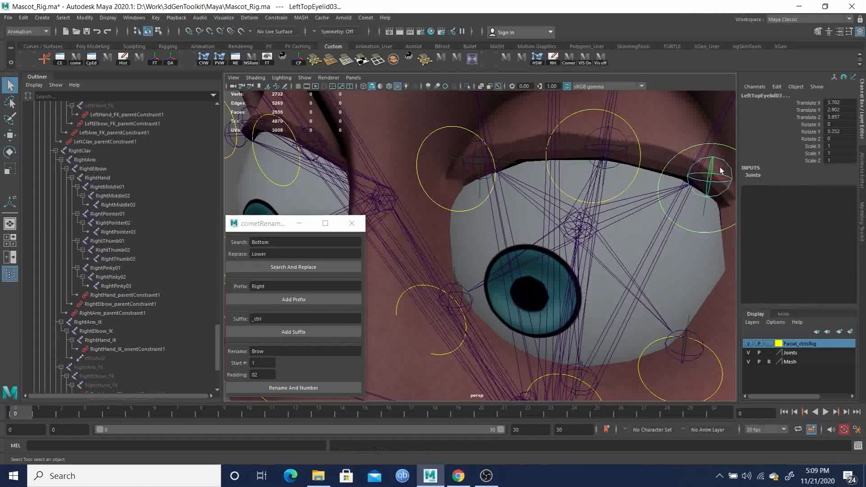
pyautogui.press('g')
# Parent-constrain the LeftBottomEyelid joints 03, 02 and 01 to their matching left lower eyelid controls.
pyautogui.keyDown('alt'); pyautogui.moveTo(667, 293); pyautogui.dragTo(662, 194, button='middle'); pyautogui.keyUp('alt')
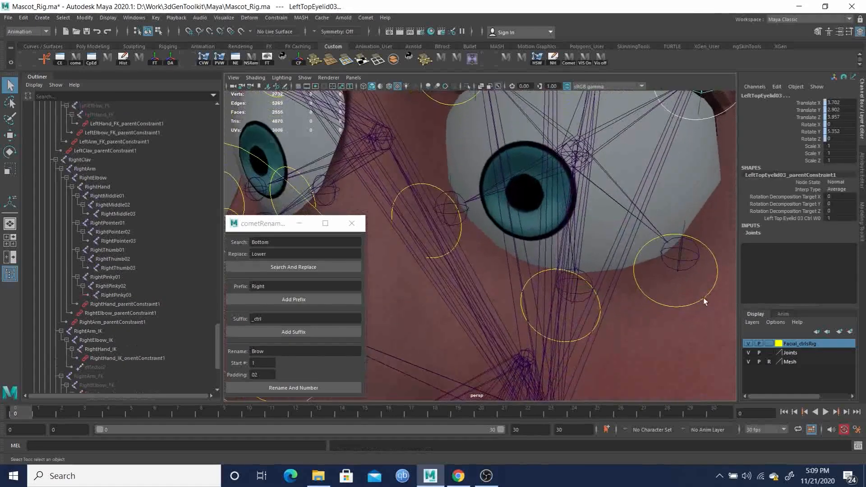
pyautogui.click(717, 283)
pyautogui.keyDown('shift'); pyautogui.click(699, 263); pyautogui.keyUp('shift')
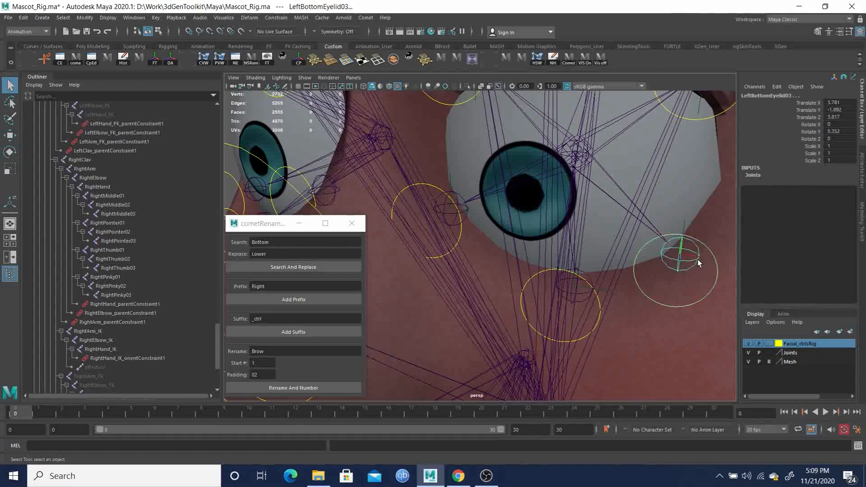
pyautogui.press('g')
pyautogui.click(579, 311)
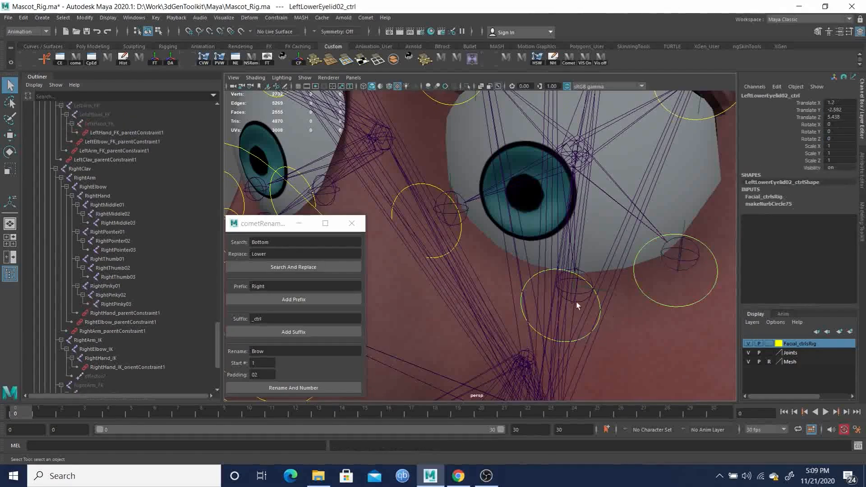
pyautogui.keyDown('shift'); pyautogui.click(580, 295); pyautogui.keyUp('shift')
pyautogui.press('g')
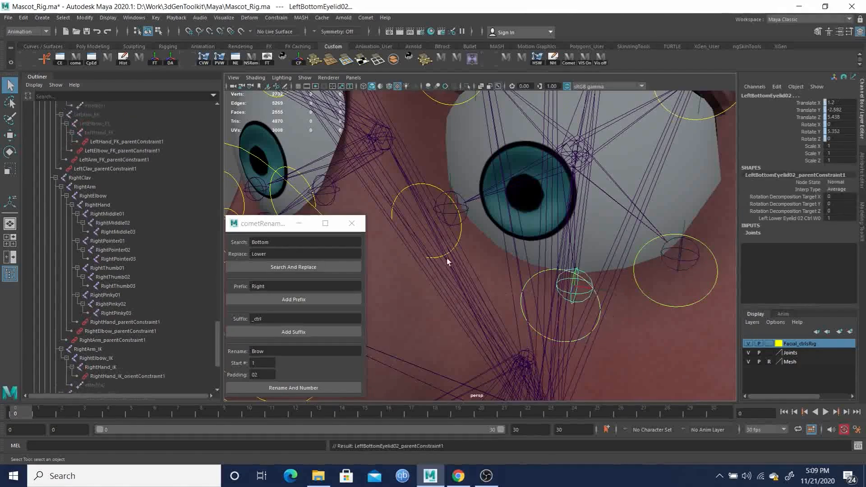
pyautogui.click(462, 235)
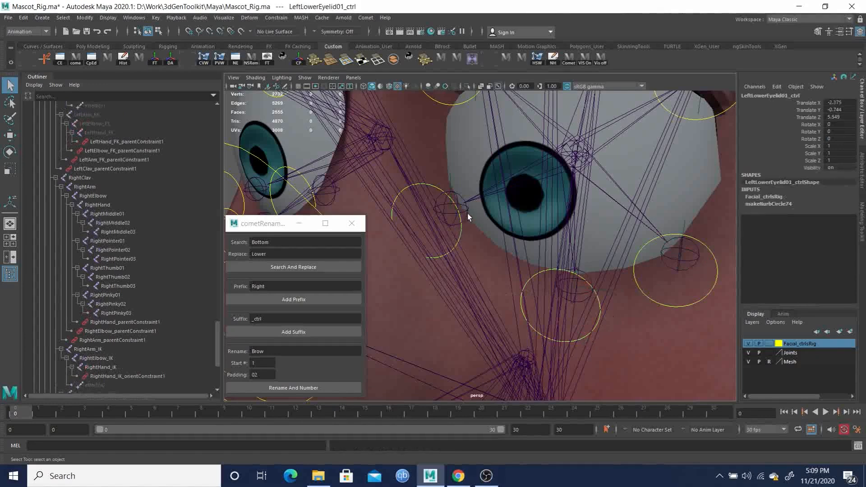
pyautogui.keyDown('shift'); pyautogui.click(467, 214); pyautogui.keyUp('shift')
pyautogui.press('g')
# Parent-constrain the left and right cheek joints to their respective cheek controls.
pyautogui.keyDown('alt'); pyautogui.moveTo(642, 249); pyautogui.dragTo(496, 227, button='right'); pyautogui.keyUp('alt')
pyautogui.keyDown('alt'); pyautogui.moveTo(496, 226); pyautogui.dragTo(538, 194); pyautogui.keyUp('alt')
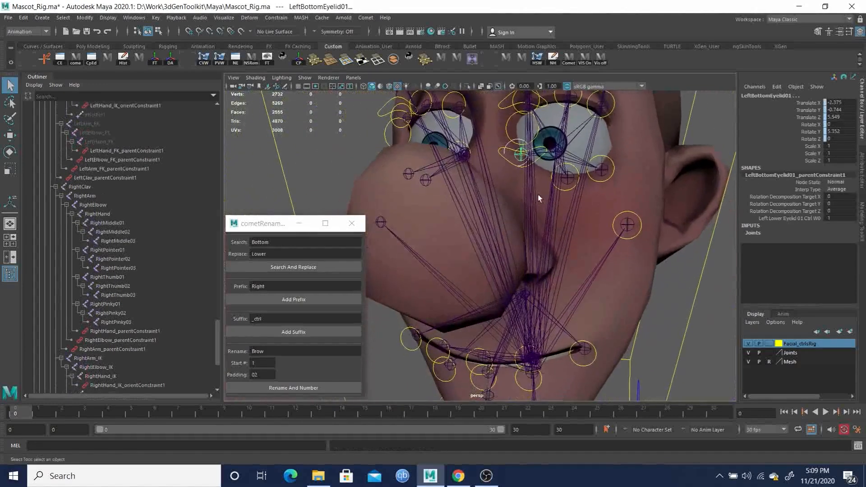
pyautogui.click(638, 233)
pyautogui.keyDown('shift'); pyautogui.click(627, 225); pyautogui.keyUp('shift')
pyautogui.press('g')
pyautogui.moveTo(588, 254)
pyautogui.keyDown('alt'); pyautogui.mouseDown()
pyautogui.moveTo(502, 234)
pyautogui.moveTo(583, 250)
pyautogui.mouseUp(); pyautogui.keyUp('alt')
pyautogui.click(578, 239)
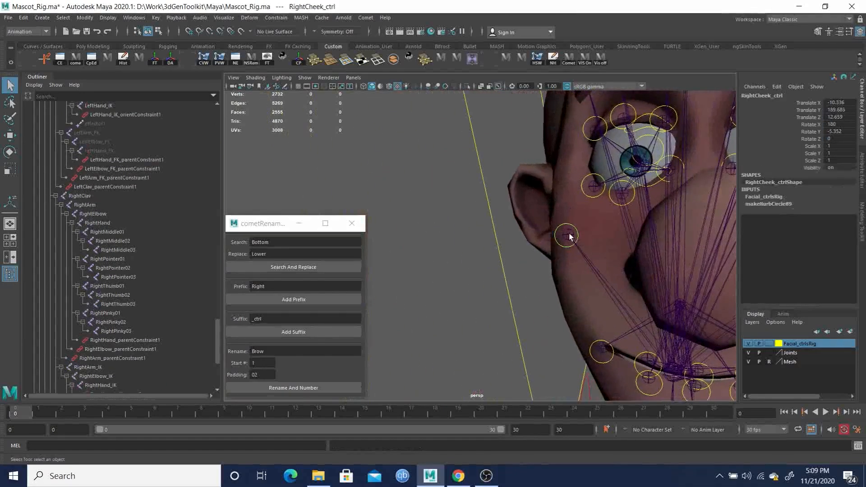
pyautogui.keyDown('shift'); pyautogui.click(568, 235); pyautogui.keyUp('shift')
pyautogui.press('g')
# Parent-constrain the RightCornerLip joint to the circle control at the right corner of the mouth.
pyautogui.keyDown('alt'); pyautogui.moveTo(620, 297); pyautogui.dragTo(582, 230); pyautogui.keyUp('alt')
pyautogui.click(593, 218)
pyautogui.keyDown('shift'); pyautogui.click(590, 196); pyautogui.keyUp('shift')
pyautogui.press('g')
# Parent-constrain the RightTopLip and TopLip joints to their matching upper lip controls.
pyautogui.keyDown('alt'); pyautogui.moveTo(636, 197); pyautogui.dragTo(535, 213, button='middle'); pyautogui.keyUp('alt')
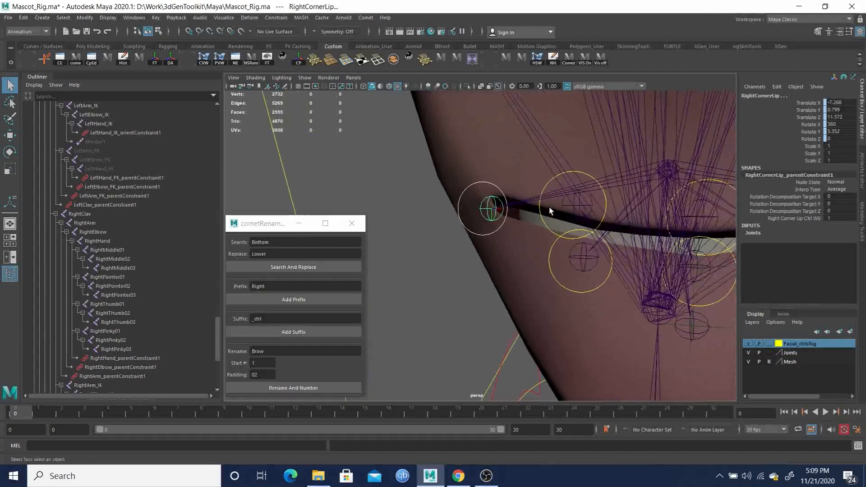
pyautogui.click(540, 214)
pyautogui.keyDown('shift'); pyautogui.click(564, 208); pyautogui.keyUp('shift')
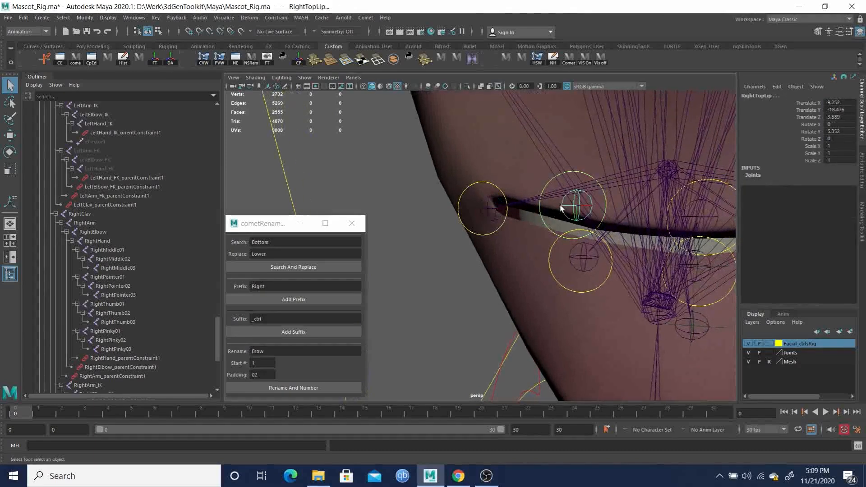
pyautogui.press('g')
pyautogui.keyDown('alt'); pyautogui.moveTo(563, 208); pyautogui.dragTo(506, 224); pyautogui.keyUp('alt')
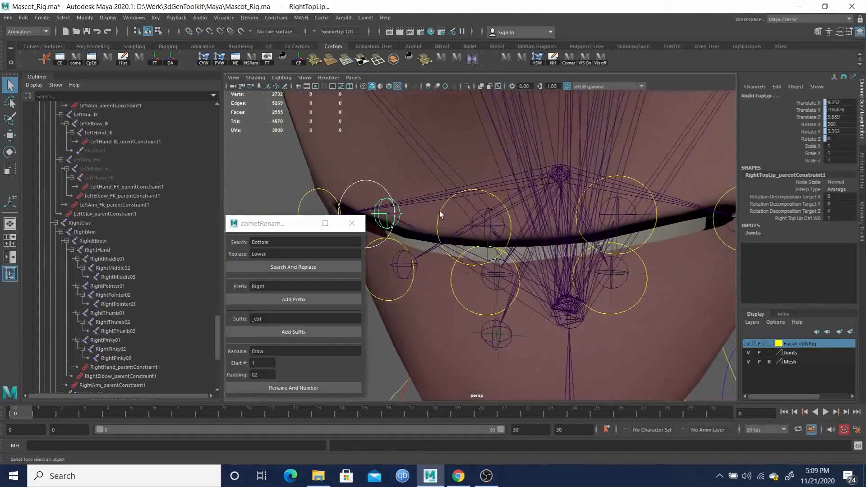
pyautogui.click(488, 221)
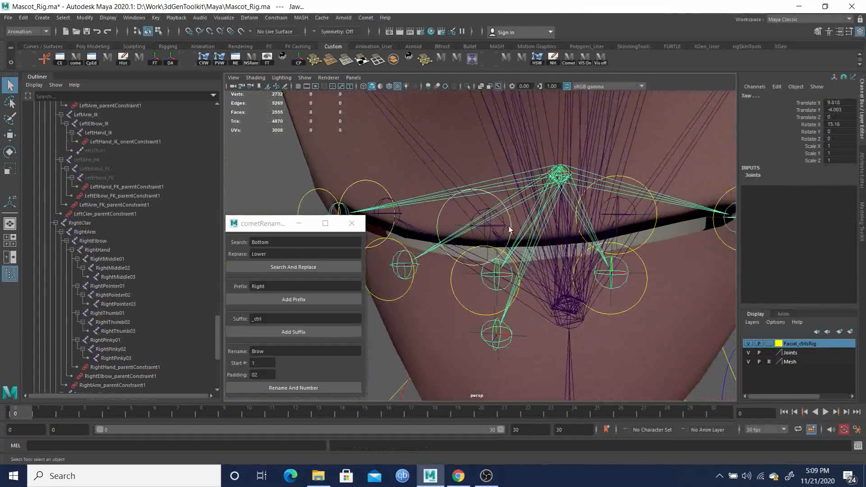
pyautogui.keyDown('alt'); pyautogui.moveTo(514, 226); pyautogui.dragTo(473, 230); pyautogui.keyUp('alt')
pyautogui.click(434, 226)
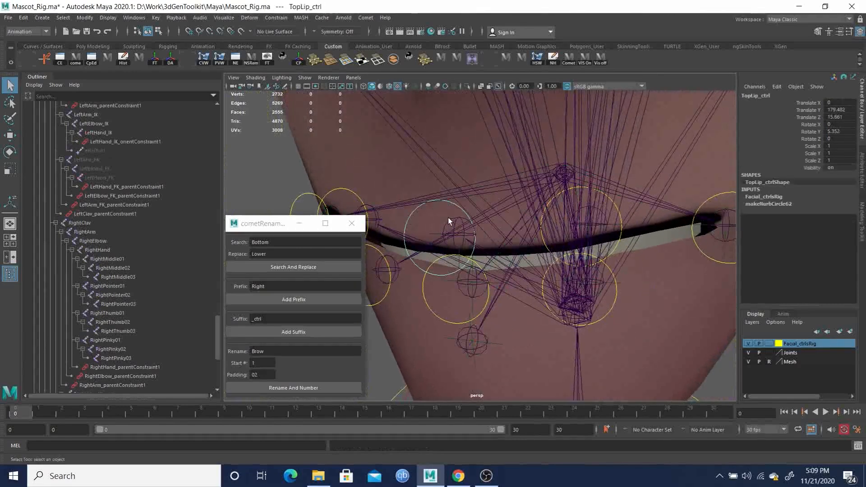
pyautogui.click(455, 226)
# Parent-constrain the LeftTopLip joint to the LeftTopLip_ctrl circle.
pyautogui.keyDown('alt'); pyautogui.moveTo(532, 230); pyautogui.dragTo(502, 229); pyautogui.keyUp('alt')
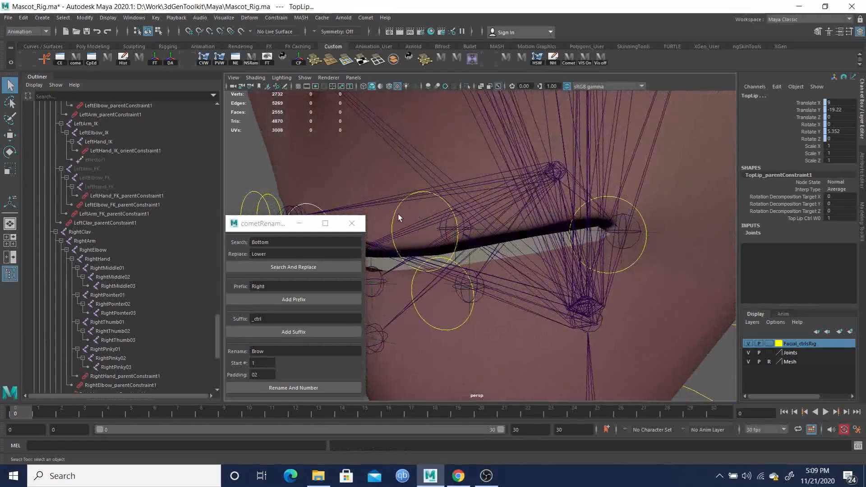
pyautogui.click(426, 236)
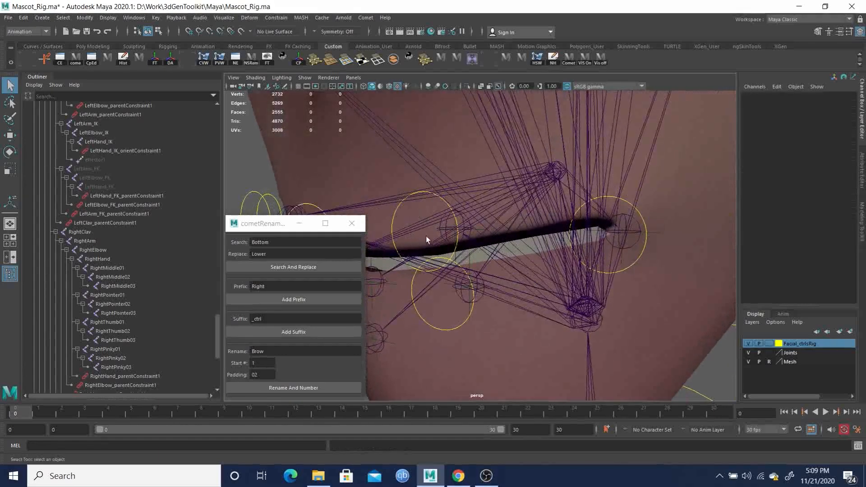
pyautogui.click(396, 215)
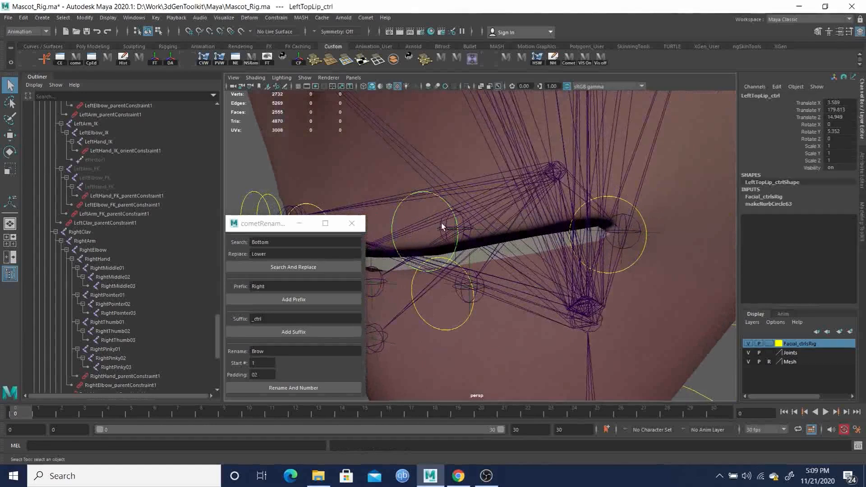
pyautogui.click(445, 223)
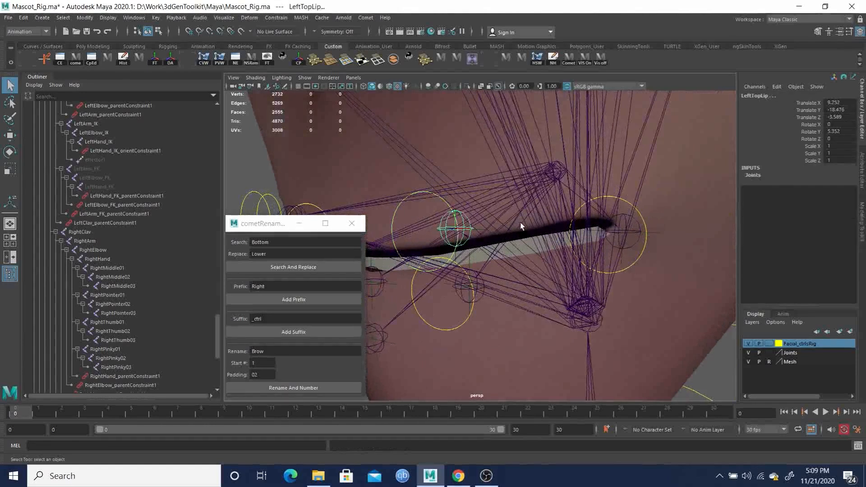
pyautogui.press('g')
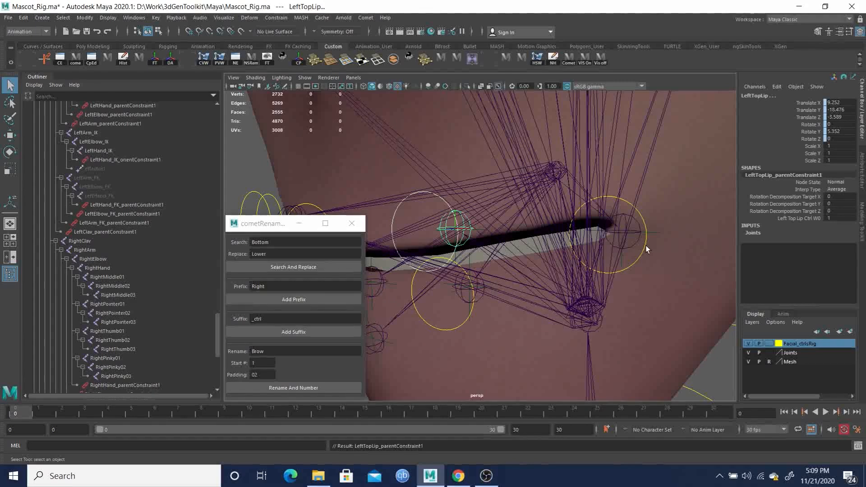
# Parent-constrain the LeftCornerLip joint to the circle control at the left corner of the mouth.
pyautogui.keyDown('alt'); pyautogui.moveTo(622, 247); pyautogui.dragTo(440, 238, button='right'); pyautogui.keyUp('alt')
pyautogui.keyDown('alt'); pyautogui.moveTo(493, 236); pyautogui.dragTo(589, 247, button='middle'); pyautogui.keyUp('alt')
pyautogui.keyDown('alt'); pyautogui.moveTo(589, 247); pyautogui.dragTo(526, 223, button='right'); pyautogui.keyUp('alt')
pyautogui.scroll(-7, 158, 372)
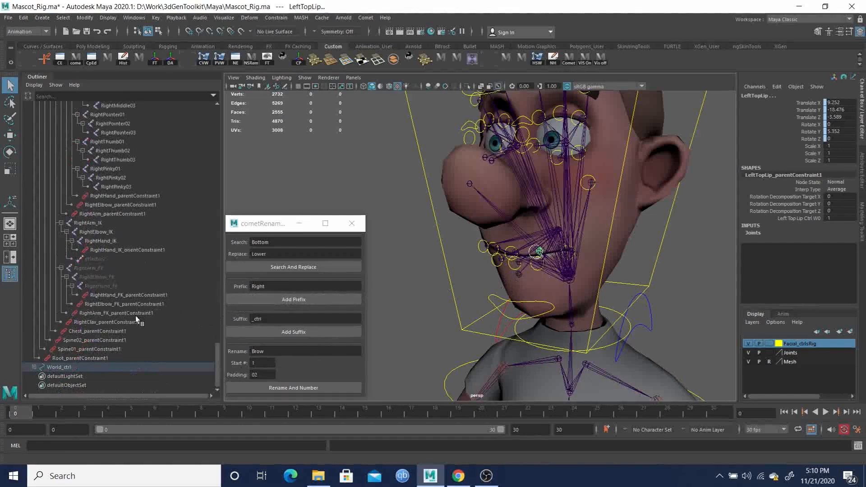
pyautogui.scroll(3, 135, 315)
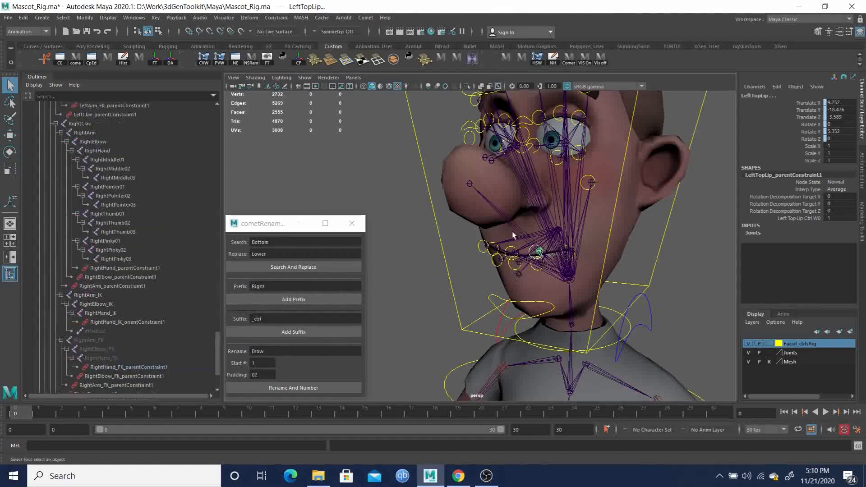
pyautogui.scroll(10, 584, 302)
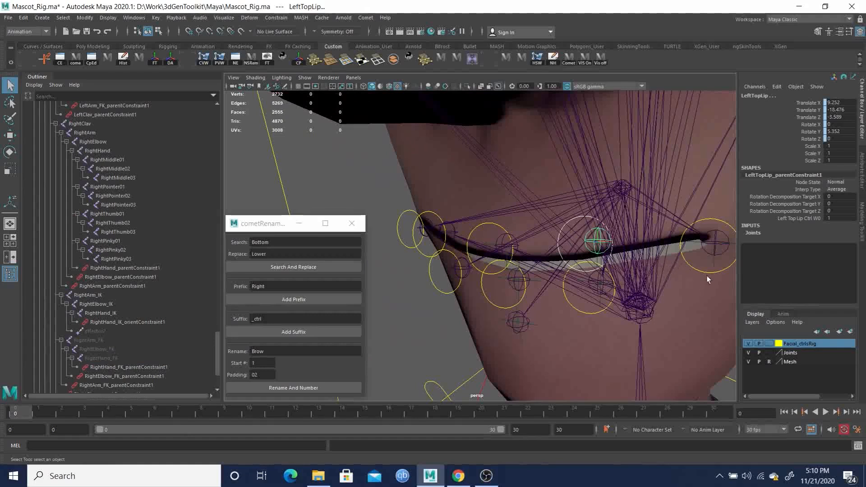
pyautogui.click(717, 248)
pyautogui.click(721, 250)
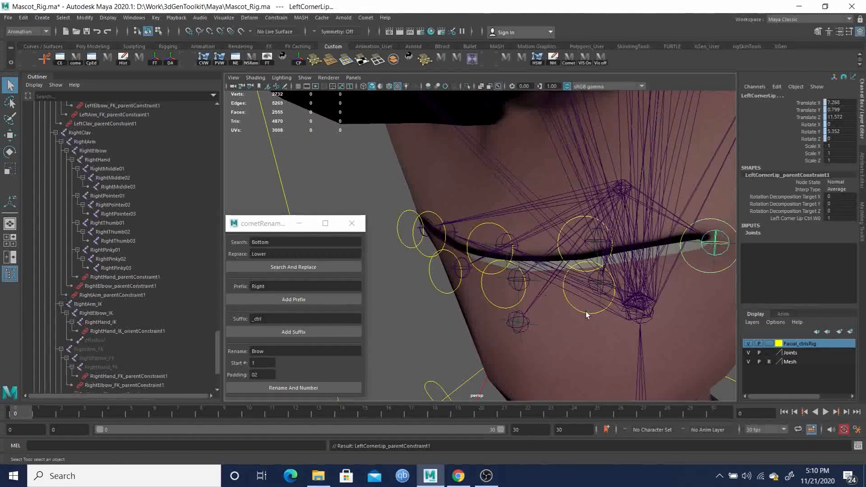
# Parent-constrain the LeftLowerLip, LowerLip and RightLowerLip joints to their matching bottom lip controls.
pyautogui.click(591, 285)
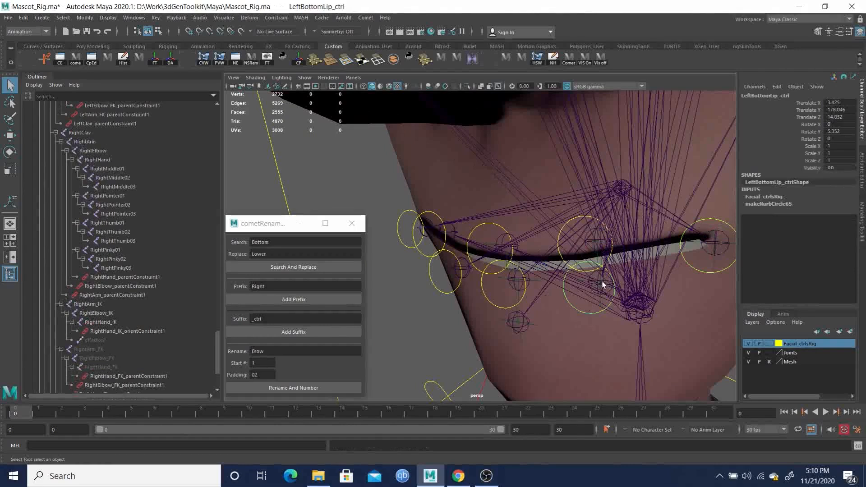
pyautogui.click(602, 281)
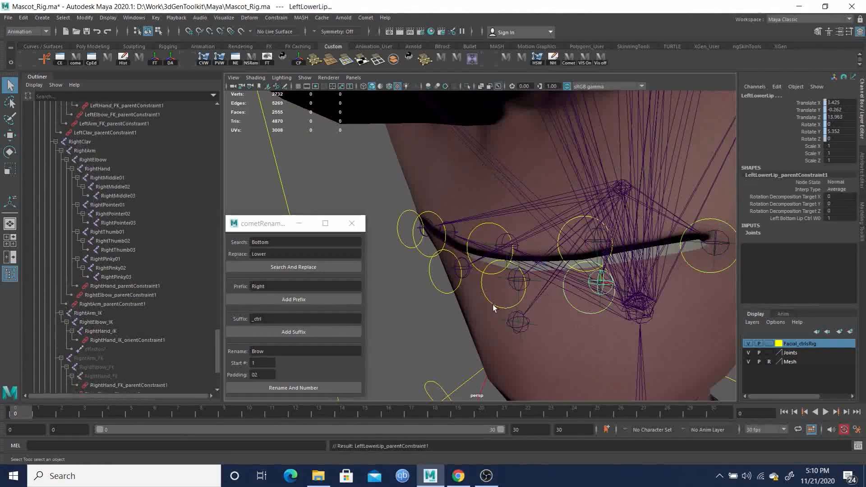
pyautogui.click(515, 280)
pyautogui.click(515, 286)
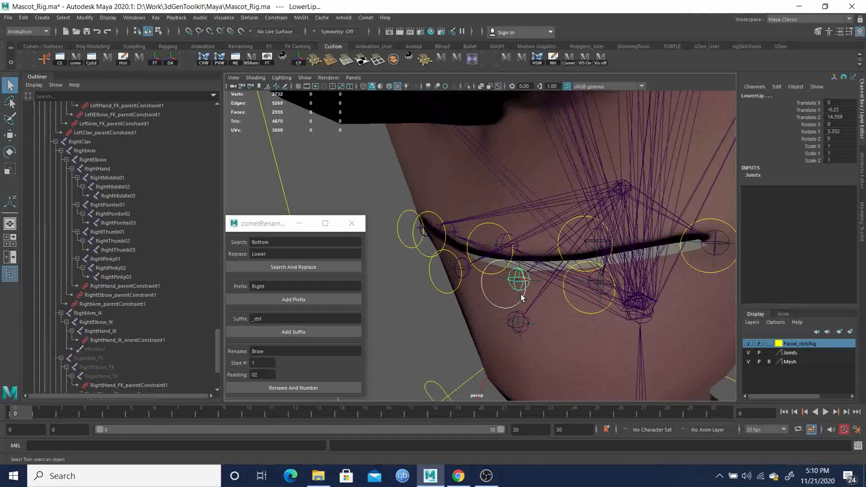
pyautogui.press('g')
pyautogui.click(453, 281)
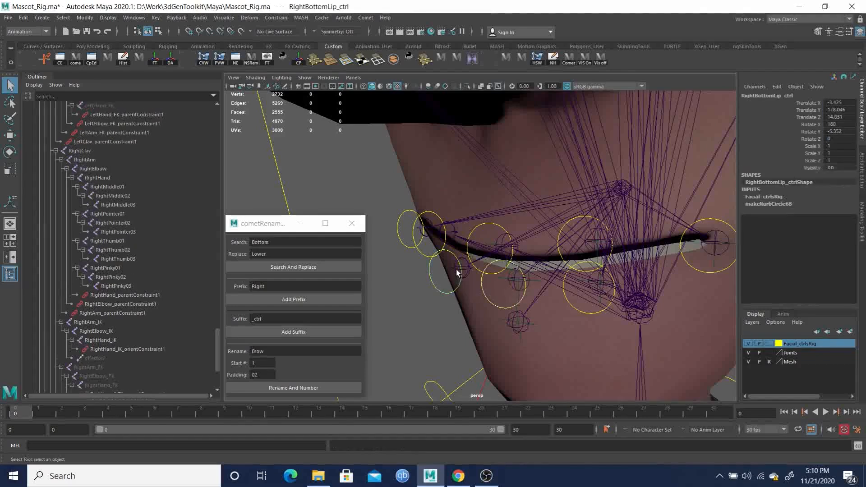
pyautogui.keyDown('shift'); pyautogui.click(458, 273); pyautogui.keyUp('shift')
pyautogui.press('g')
# Parent-constrain the Jaw joint to the Jaw_ctrl curve below the chin.
pyautogui.keyDown('alt'); pyautogui.moveTo(518, 300); pyautogui.dragTo(511, 264, button='middle'); pyautogui.keyUp('alt')
pyautogui.keyDown('alt'); pyautogui.moveTo(510, 261); pyautogui.dragTo(475, 274); pyautogui.keyUp('alt')
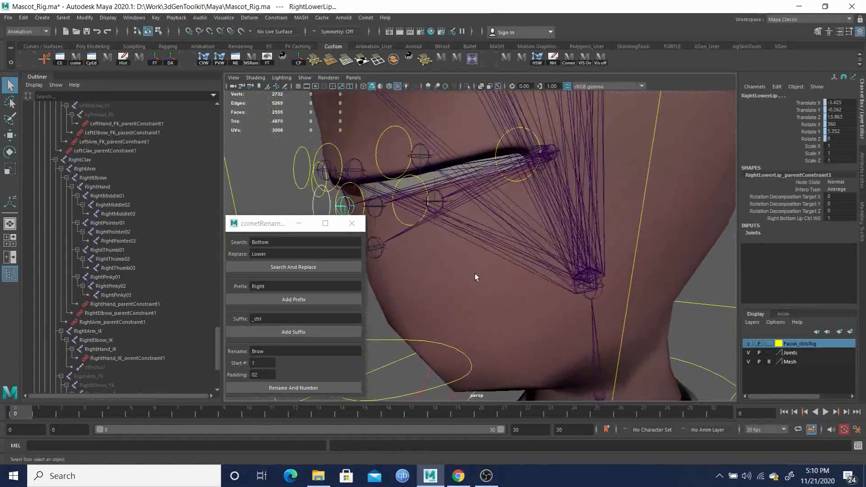
pyautogui.click(454, 347)
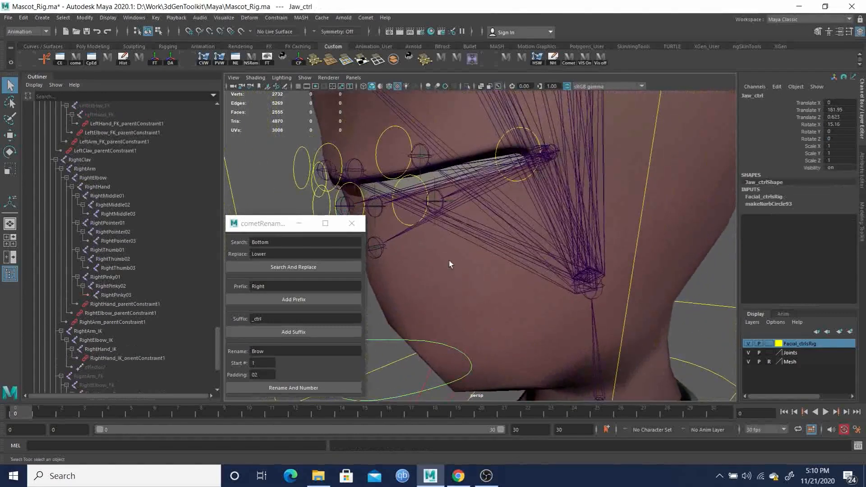
pyautogui.click(401, 230)
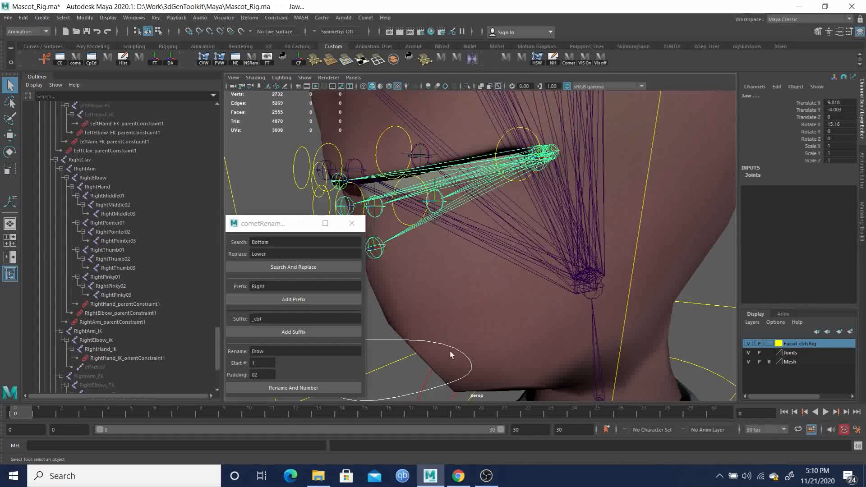
pyautogui.press('g')
# Rotate the jaw control to test the jaw's movement, and undo the rotation.
pyautogui.keyDown('alt'); pyautogui.moveTo(589, 333); pyautogui.dragTo(428, 301, button='right'); pyautogui.keyUp('alt')
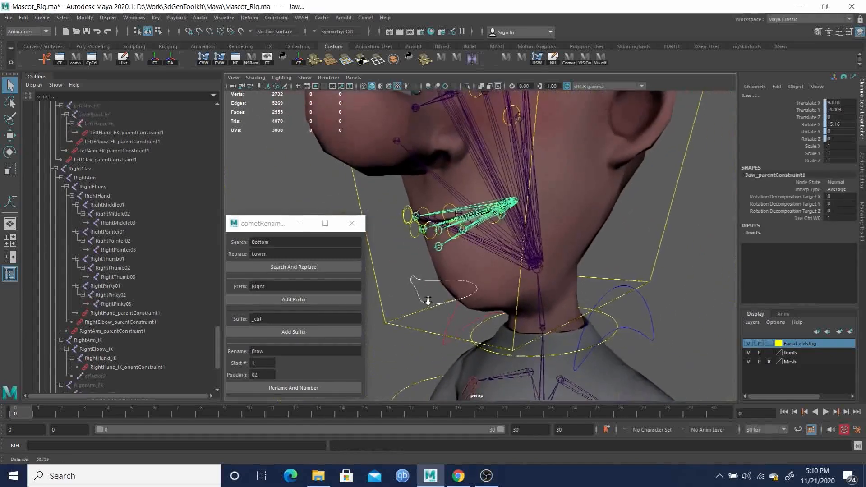
pyautogui.keyDown('alt'); pyautogui.moveTo(486, 243); pyautogui.dragTo(493, 242, button='middle'); pyautogui.keyUp('alt')
pyautogui.click(436, 283)
pyautogui.press('e')
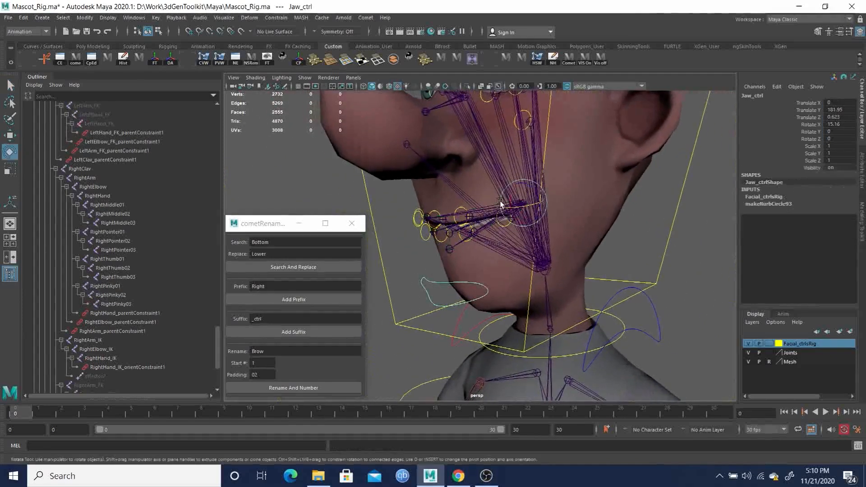
pyautogui.moveTo(510, 191); pyautogui.dragTo(512, 203)
pyautogui.hotkey('ctrl', 'z')
# Move the LeftCheek01 control to test whether the cheek joint follows it.
pyautogui.keyDown('alt'); pyautogui.moveTo(578, 212); pyautogui.dragTo(470, 232); pyautogui.keyUp('alt')
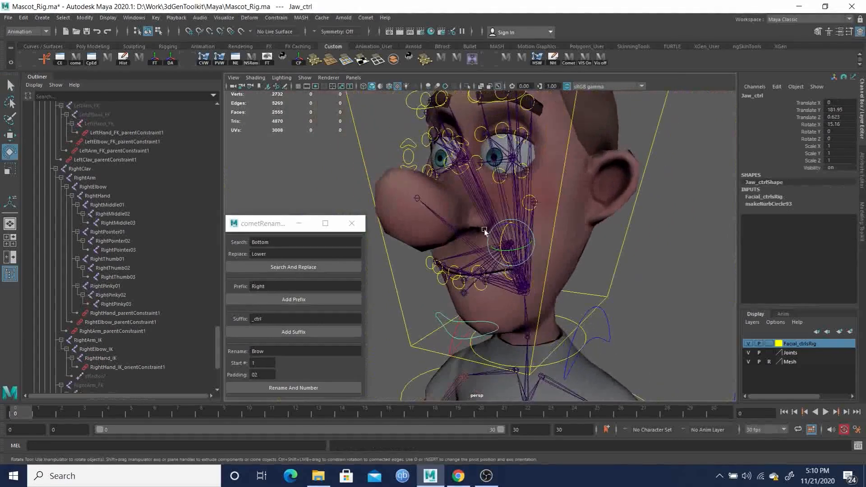
pyautogui.press('q')
pyautogui.click(526, 201)
pyautogui.press('w')
pyautogui.keyDown('alt'); pyautogui.moveTo(526, 203); pyautogui.dragTo(580, 197); pyautogui.keyUp('alt')
pyautogui.click(590, 187)
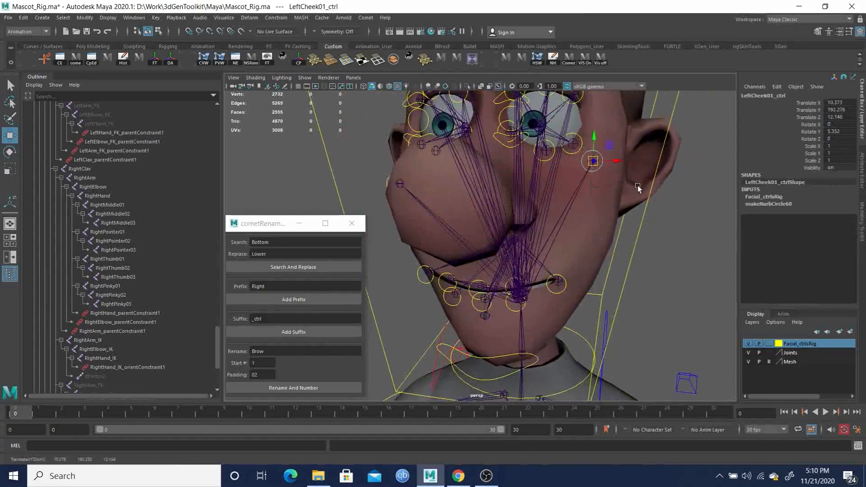
# Move the main left brow control to test the brow joints, and undo the move.
pyautogui.keyDown('alt'); pyautogui.moveTo(633, 210); pyautogui.dragTo(648, 246, button='middle'); pyautogui.keyUp('alt')
pyautogui.scroll(3, 562, 226)
pyautogui.keyDown('alt'); pyautogui.moveTo(563, 224); pyautogui.dragTo(587, 244); pyautogui.keyUp('alt')
pyautogui.click(574, 199)
pyautogui.click(574, 200)
pyautogui.moveTo(642, 240); pyautogui.dragTo(609, 199, button='middle')
pyautogui.hotkey('ctrl', 'z')
# Move the LeftBrow01 control upward to test its joint, and undo the move.
pyautogui.keyDown('alt'); pyautogui.moveTo(638, 214); pyautogui.dragTo(562, 193); pyautogui.keyUp('alt')
pyautogui.keyDown('alt'); pyautogui.moveTo(563, 193); pyautogui.dragTo(480, 186, button='right'); pyautogui.keyUp('alt')
pyautogui.press('q')
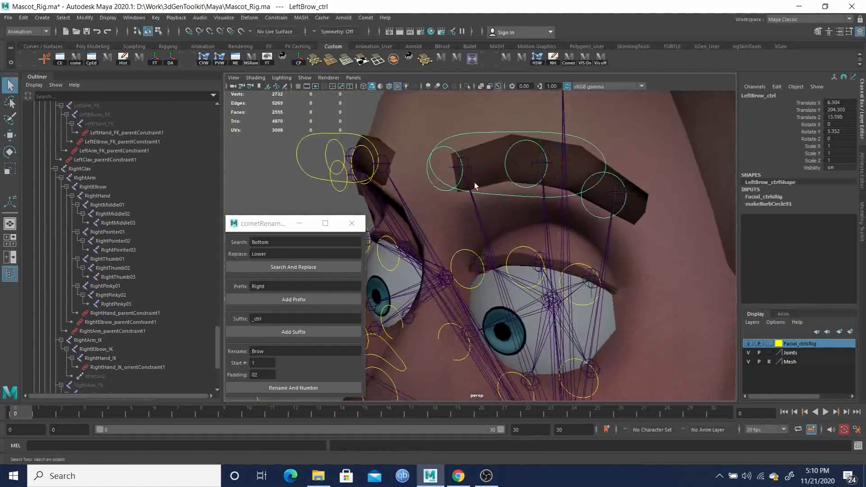
pyautogui.click(451, 149)
pyautogui.press('w')
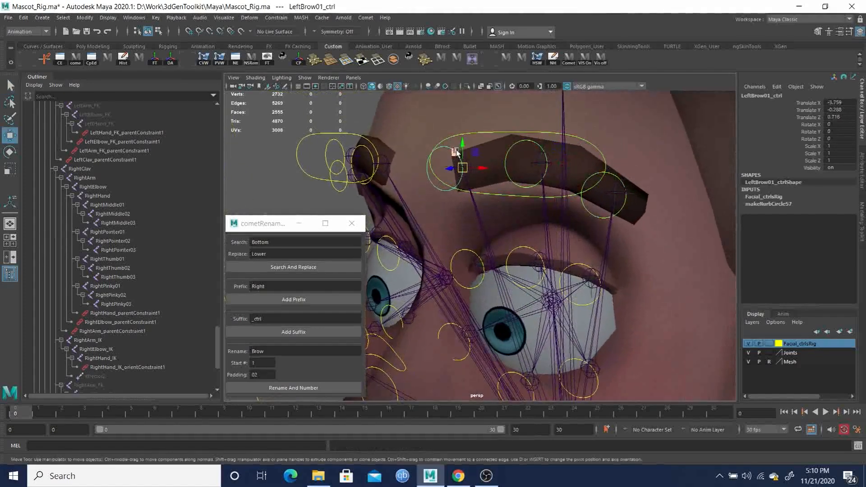
pyautogui.moveTo(463, 144); pyautogui.dragTo(462, 103)
pyautogui.hotkey('ctrl', 'z')
# Inspect the LeftBrow01 joint's channels for a parent constraint.
pyautogui.keyDown('alt'); pyautogui.moveTo(469, 147); pyautogui.dragTo(518, 187, button='right'); pyautogui.keyUp('alt')
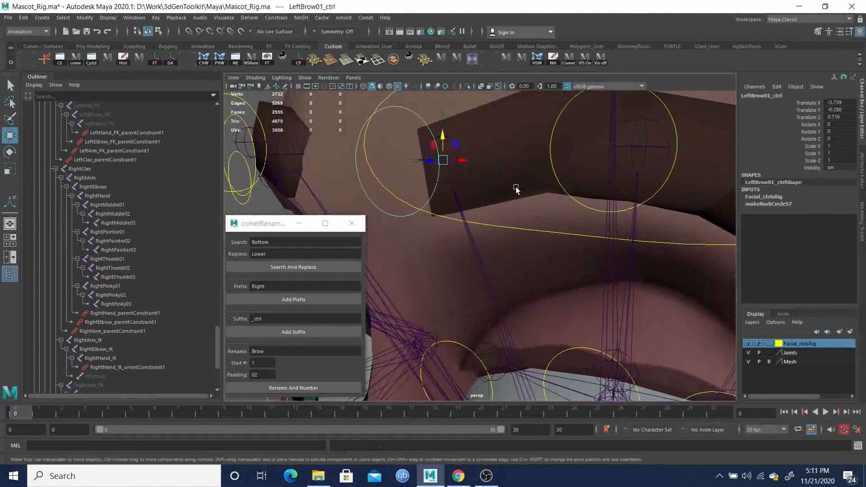
pyautogui.press('q')
pyautogui.click(460, 173)
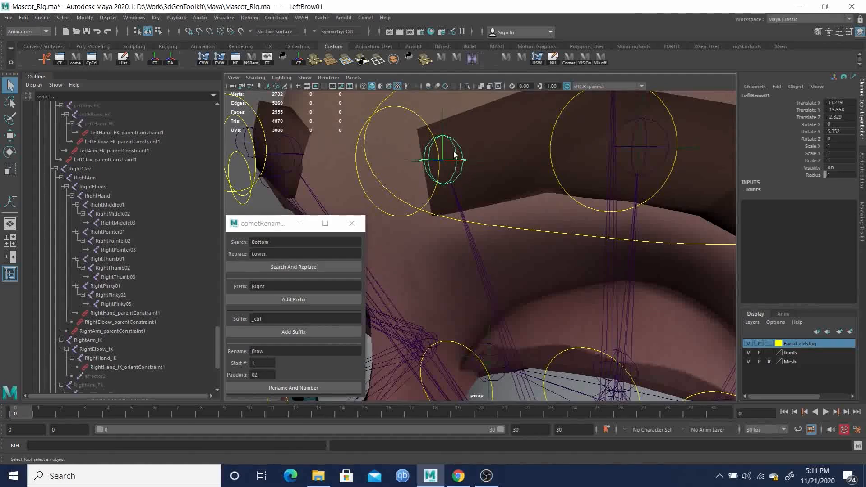
# Move the main right brow control vertically to test whether the right brow joints follow.
pyautogui.keyDown('alt'); pyautogui.moveTo(577, 173); pyautogui.dragTo(460, 162, button='right'); pyautogui.keyUp('alt')
pyautogui.keyDown('alt'); pyautogui.moveTo(460, 161); pyautogui.dragTo(380, 175); pyautogui.keyUp('alt')
pyautogui.keyDown('alt'); pyautogui.moveTo(380, 176); pyautogui.dragTo(487, 161, button='middle'); pyautogui.keyUp('alt')
pyautogui.click(513, 142)
pyautogui.press('w')
pyautogui.moveTo(541, 182); pyautogui.dragTo(541, 201)
pyautogui.click(486, 152)
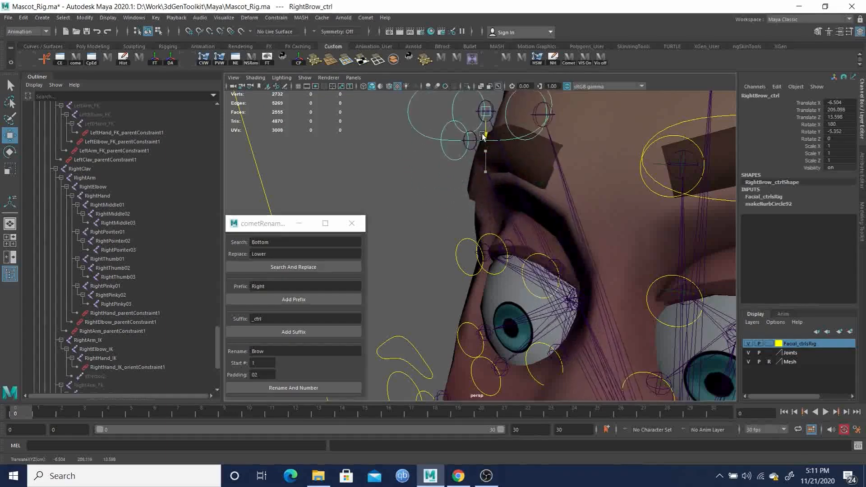
# Move the LeftTopEyelid01 control to test its eyelid joint, and undo the move.
pyautogui.keyDown('alt'); pyautogui.moveTo(553, 188); pyautogui.dragTo(508, 173); pyautogui.keyUp('alt')
pyautogui.keyDown('alt'); pyautogui.moveTo(507, 173); pyautogui.dragTo(620, 199, button='right'); pyautogui.keyUp('alt')
pyautogui.click(625, 209)
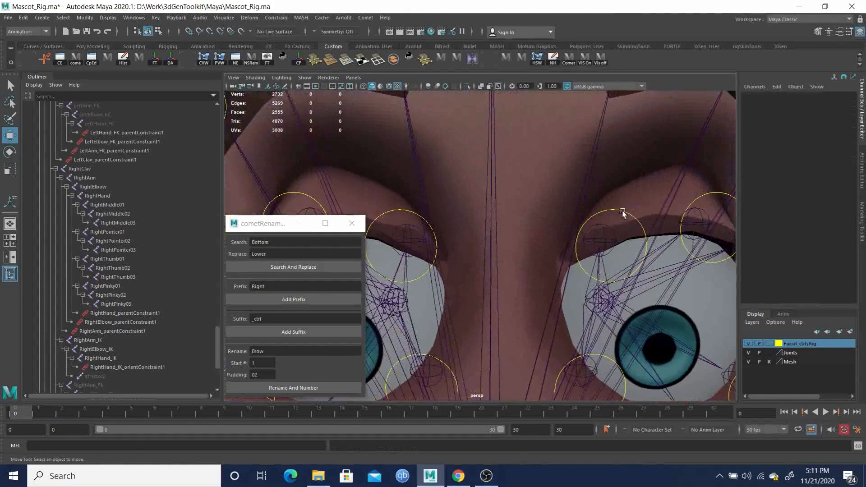
pyautogui.click(622, 212)
pyautogui.moveTo(602, 222); pyautogui.dragTo(572, 220)
pyautogui.hotkey('ctrl', 'z')
# Compare the constraint channels of the RightBrow01 and LeftBrow01 joints.
pyautogui.click(561, 141)
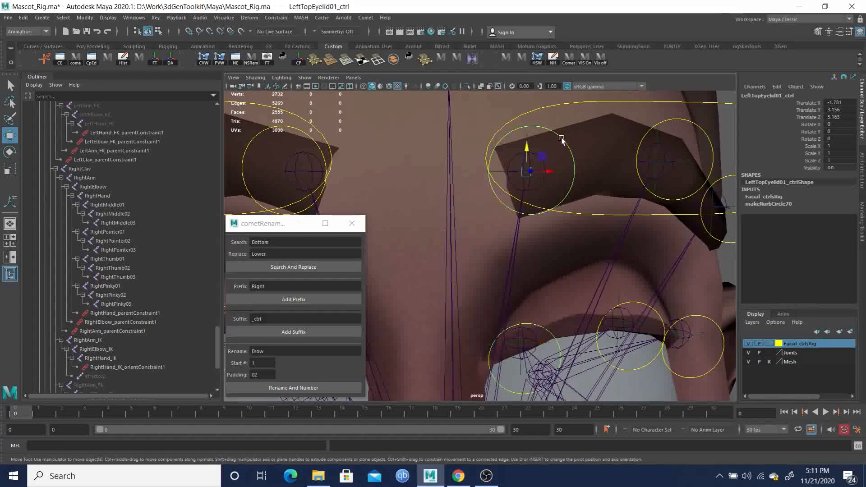
pyautogui.click(299, 165)
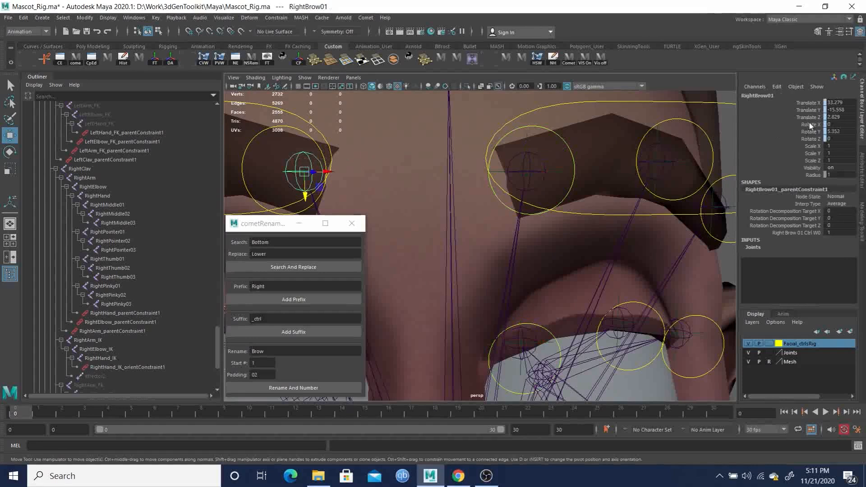
pyautogui.click(538, 157)
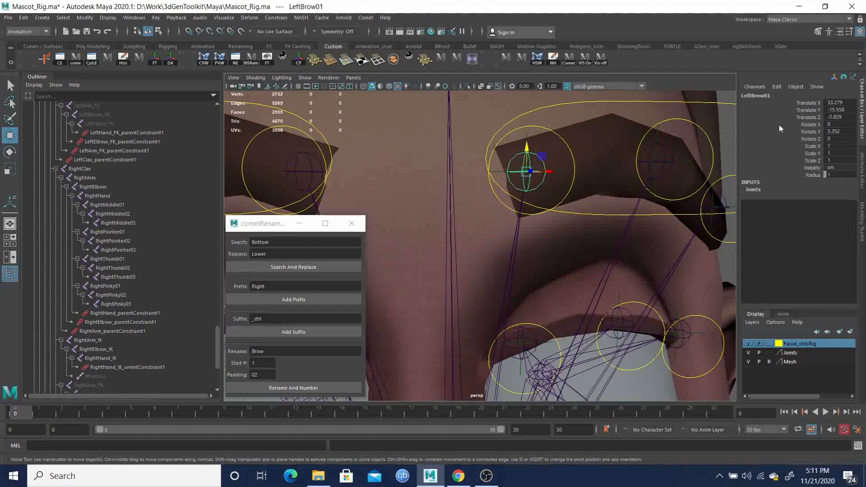
# Parent-constrain the LeftBrow01 joint to the LeftBrow01_ctrl control.
pyautogui.click(557, 134)
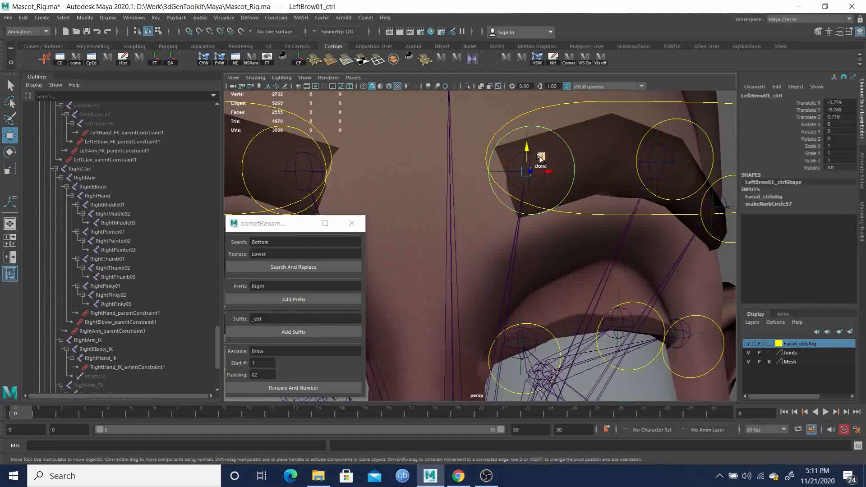
pyautogui.press('q')
pyautogui.click(513, 159)
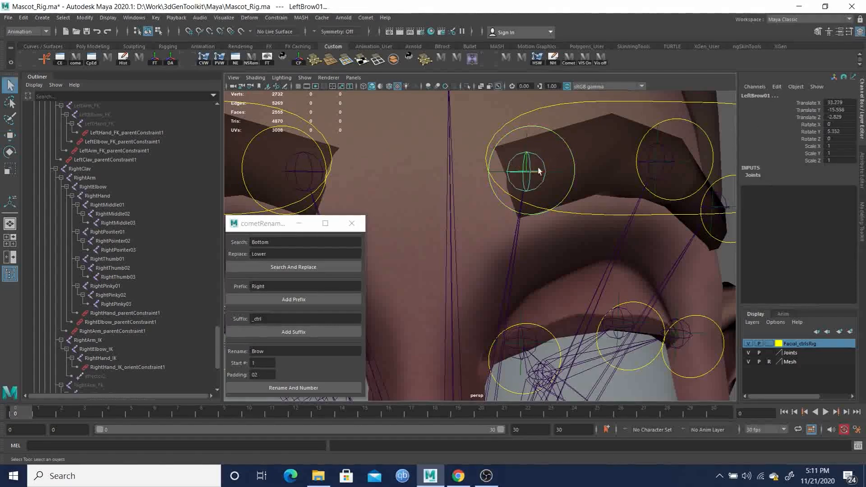
pyautogui.click(44, 58)
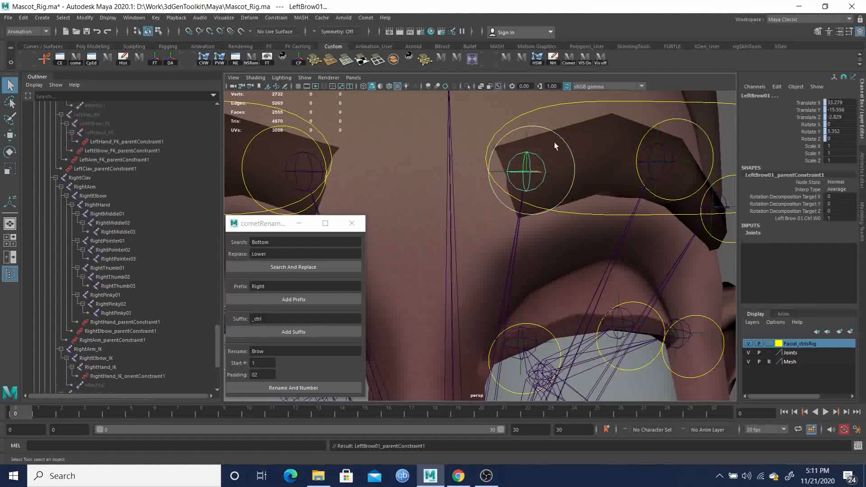
# Parent-constrain the LeftBrow02 and LeftBrow03 joints to their matching brow controls.
pyautogui.click(646, 136)
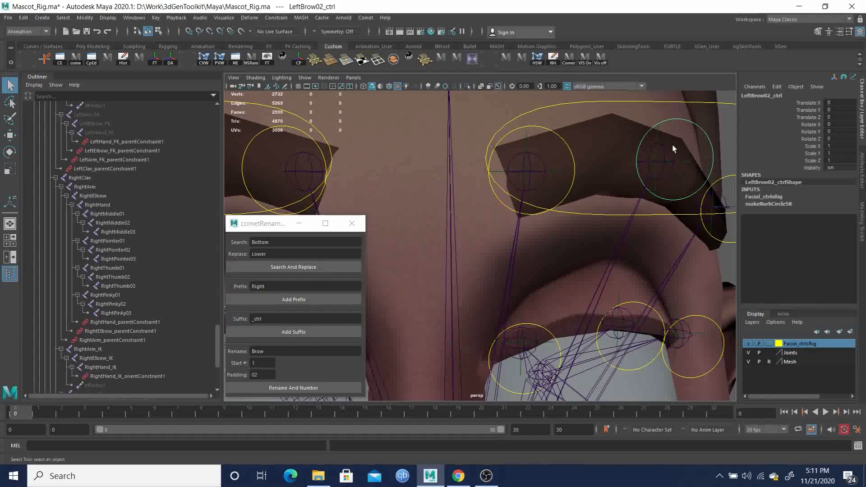
pyautogui.keyDown('shift'); pyautogui.click(669, 163); pyautogui.keyUp('shift')
pyautogui.press('g')
pyautogui.keyDown('alt'); pyautogui.moveTo(670, 163); pyautogui.dragTo(570, 144); pyautogui.keyUp('alt')
pyautogui.click(587, 154)
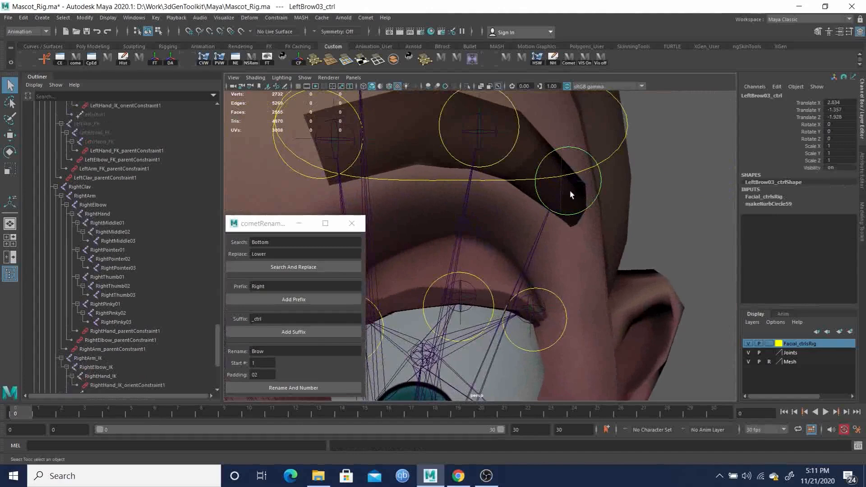
pyautogui.keyDown('shift'); pyautogui.click(570, 194); pyautogui.keyUp('shift')
pyautogui.press('g')
# Check the LeftTopEyelid03 joint's channels and hide the Locators_grp group.
pyautogui.keyDown('alt'); pyautogui.moveTo(578, 243); pyautogui.dragTo(600, 171); pyautogui.keyUp('alt')
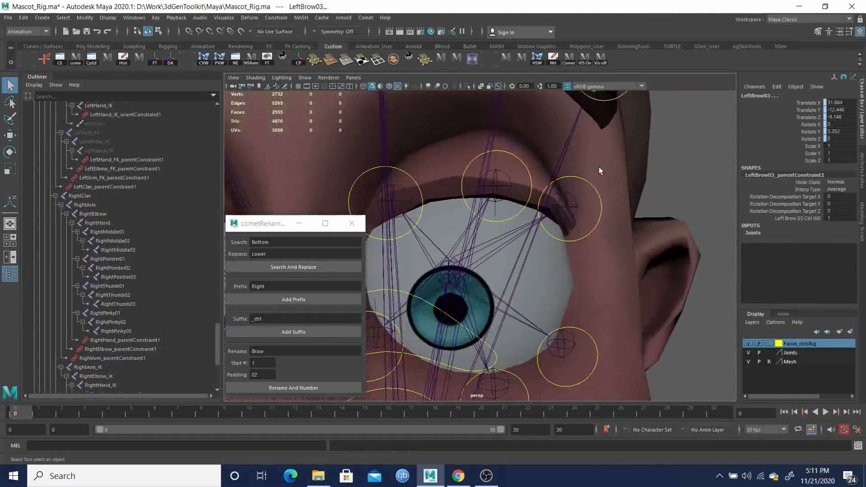
pyautogui.click(574, 215)
pyautogui.scroll(15, 107, 186)
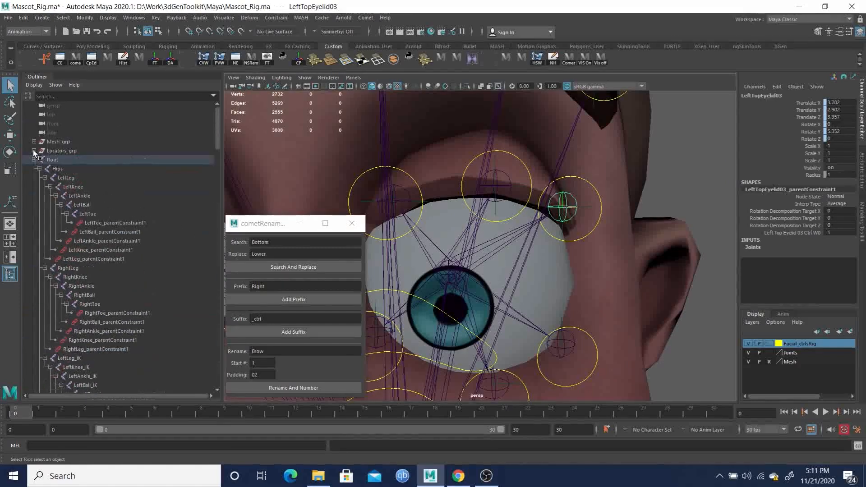
pyautogui.click(70, 150)
pyautogui.hotkey('ctrl', 'h')
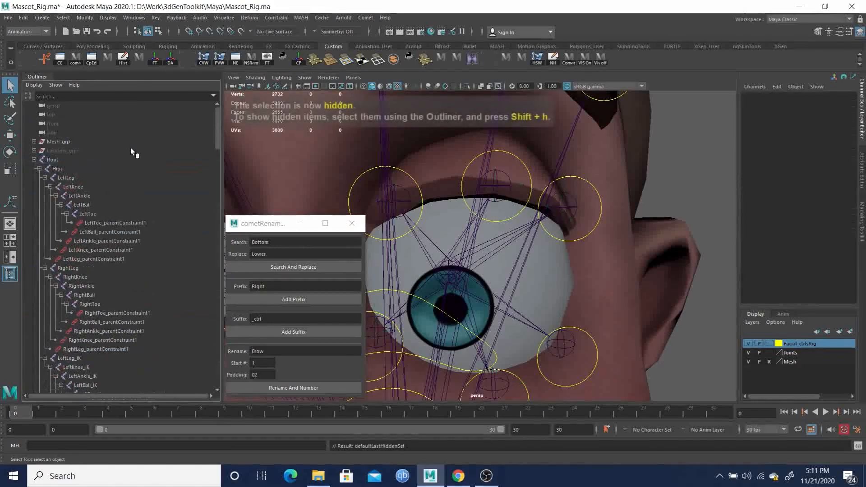
# Inspect the LeftTopEyelid03 and LeftTopEyelid02 joints' channels for parent constraints.
pyautogui.scroll(-5, 459, 174)
pyautogui.keyDown('alt'); pyautogui.moveTo(531, 216); pyautogui.dragTo(545, 174); pyautogui.keyUp('alt')
pyautogui.scroll(4, 575, 203)
pyautogui.keyDown('alt'); pyautogui.moveTo(575, 202); pyautogui.dragTo(537, 193); pyautogui.keyUp('alt')
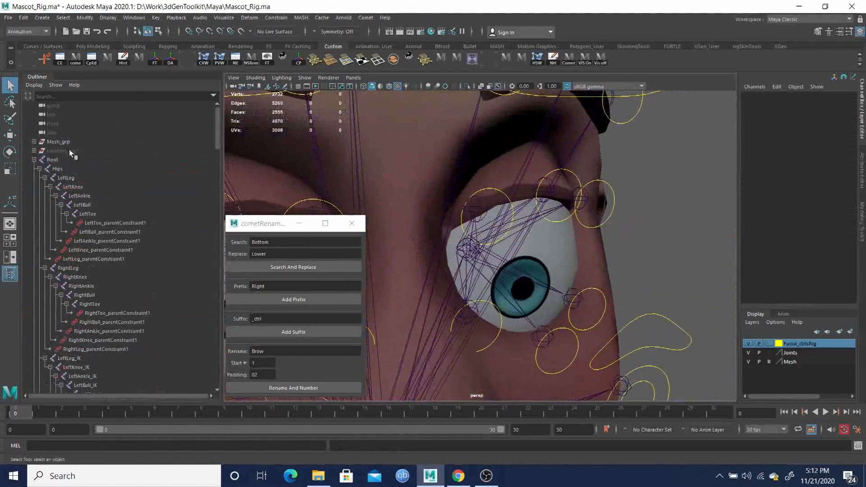
pyautogui.scroll(3, 649, 207)
pyautogui.keyDown('alt'); pyautogui.moveTo(629, 212); pyautogui.dragTo(605, 196); pyautogui.keyUp('alt')
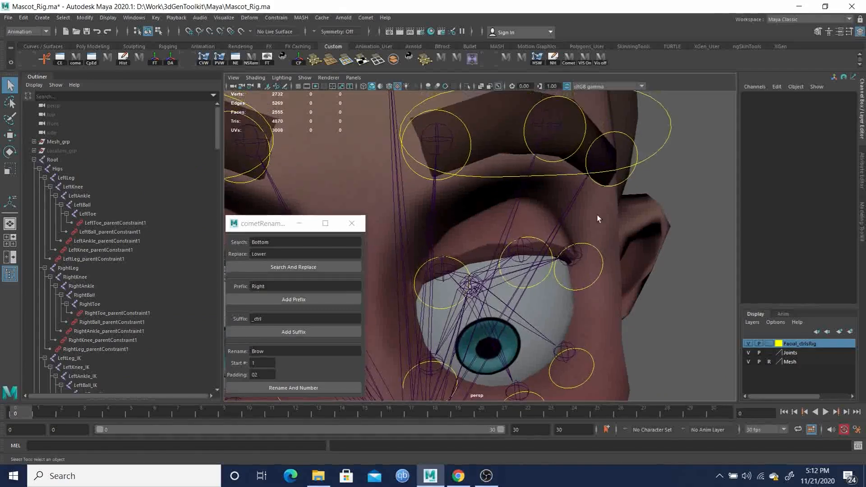
pyautogui.click(607, 157)
pyautogui.click(571, 256)
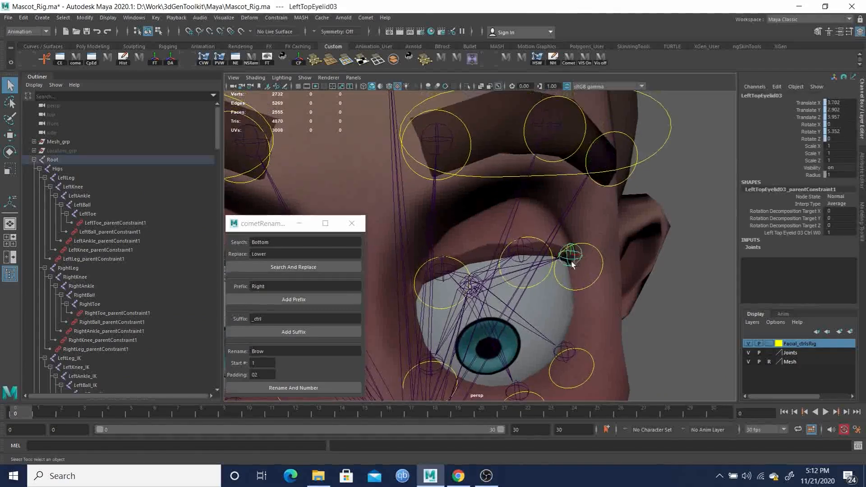
pyautogui.click(523, 252)
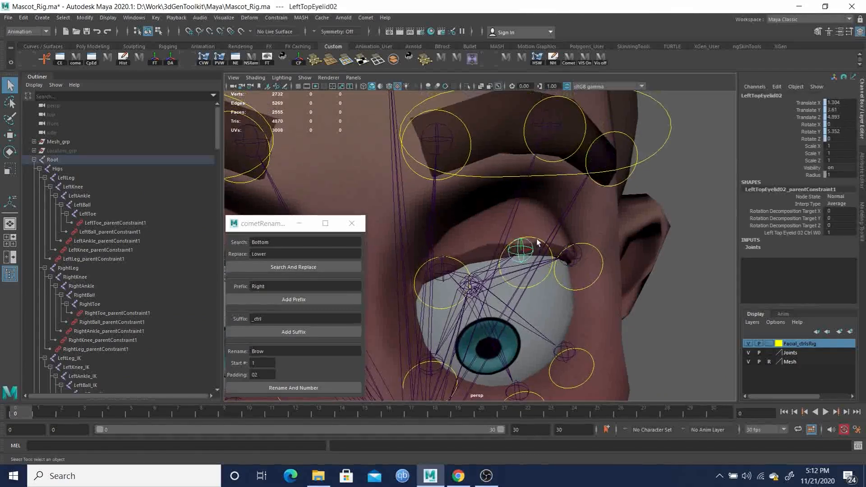
# Move the LeftTopEyelid02 control vertically to test its eyelid joint, and undo the move.
pyautogui.click(537, 239)
pyautogui.press('w')
pyautogui.moveTo(521, 229); pyautogui.dragTo(526, 218)
pyautogui.hotkey('ctrl', 'z')
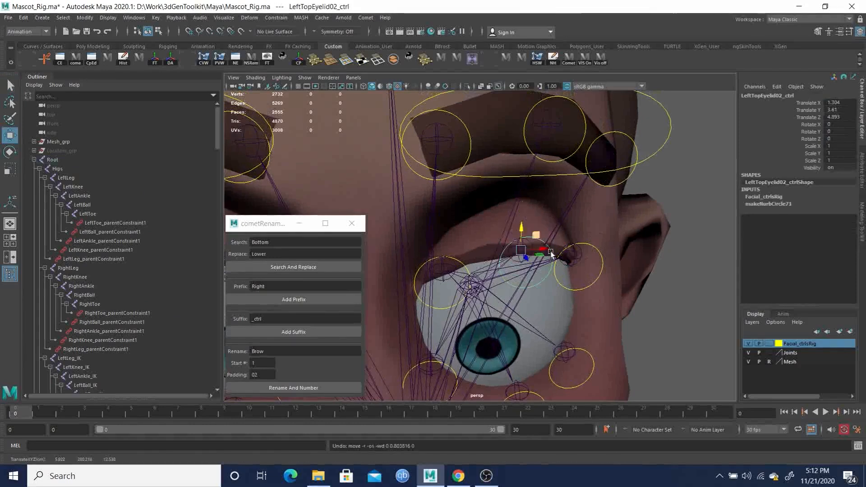
# Move the left eye's outer lower eyelid control to test its joint, and undo the move.
pyautogui.keyDown('alt'); pyautogui.moveTo(569, 297); pyautogui.dragTo(575, 259, button='middle'); pyautogui.keyUp('alt')
pyautogui.keyDown('alt'); pyautogui.moveTo(576, 259); pyautogui.dragTo(549, 228); pyautogui.keyUp('alt')
pyautogui.keyDown('alt'); pyautogui.moveTo(549, 228); pyautogui.dragTo(551, 213, button='middle'); pyautogui.keyUp('alt')
pyautogui.keyDown('alt'); pyautogui.moveTo(551, 213); pyautogui.dragTo(568, 237, button='right'); pyautogui.keyUp('alt')
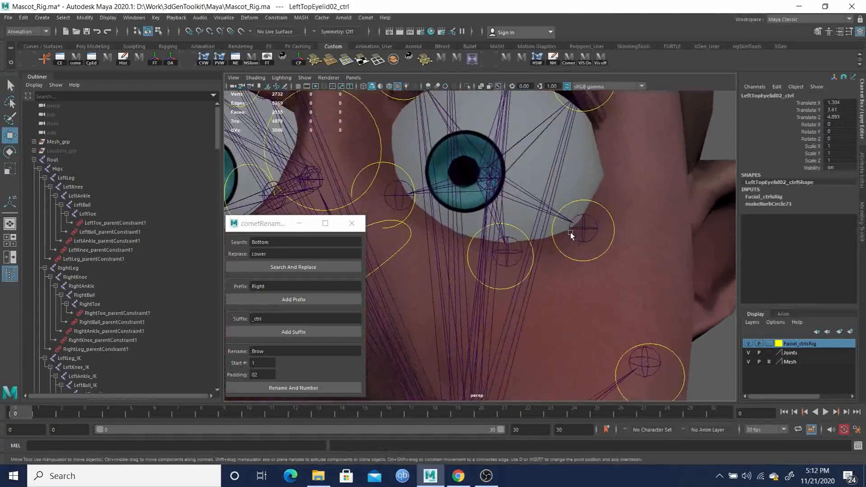
pyautogui.click(605, 212)
pyautogui.moveTo(587, 206); pyautogui.dragTo(587, 201)
pyautogui.hotkey('ctrl', 'z')
# Select the left cheek control and examine the eyelid and eyeball controls around both eyes.
pyautogui.keyDown('alt'); pyautogui.moveTo(663, 352); pyautogui.dragTo(662, 253, button='middle'); pyautogui.keyUp('alt')
pyautogui.click(646, 246)
pyautogui.keyDown('alt'); pyautogui.moveTo(658, 247); pyautogui.dragTo(480, 234, button='right'); pyautogui.keyUp('alt')
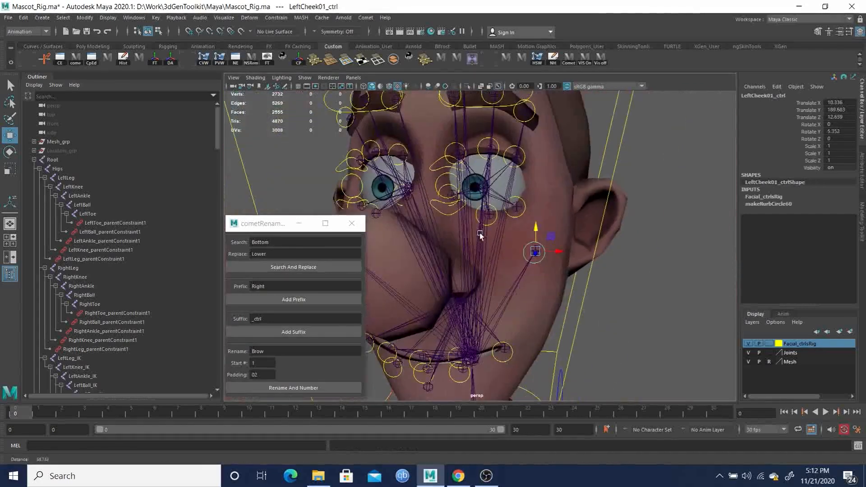
pyautogui.keyDown('alt'); pyautogui.moveTo(480, 235); pyautogui.dragTo(517, 212, button='middle'); pyautogui.keyUp('alt')
pyautogui.keyDown('alt'); pyautogui.moveTo(518, 213); pyautogui.dragTo(573, 234); pyautogui.keyUp('alt')
pyautogui.keyDown('alt'); pyautogui.moveTo(507, 230); pyautogui.dragTo(541, 265, button='middle'); pyautogui.keyUp('alt')
pyautogui.keyDown('alt'); pyautogui.moveTo(541, 266); pyautogui.dragTo(543, 291, button='right'); pyautogui.keyUp('alt')
pyautogui.keyDown('alt'); pyautogui.moveTo(556, 248); pyautogui.dragTo(563, 237, button='right'); pyautogui.keyUp('alt')
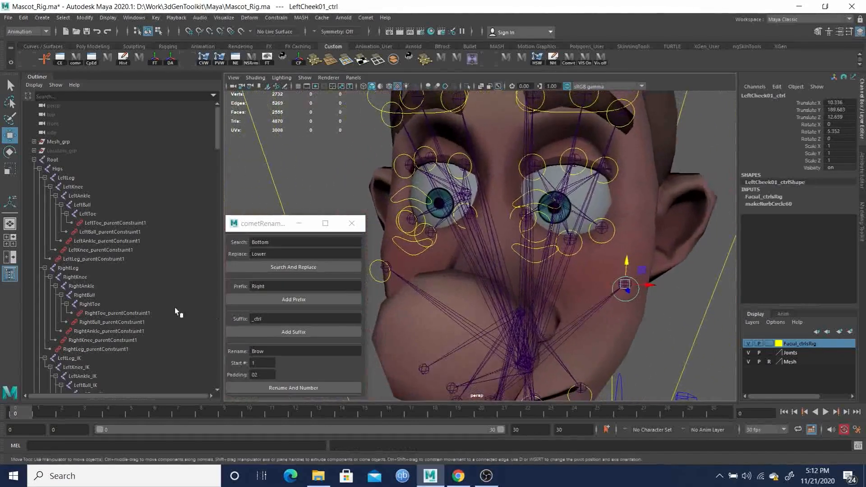
pyautogui.scroll(4, 513, 215)
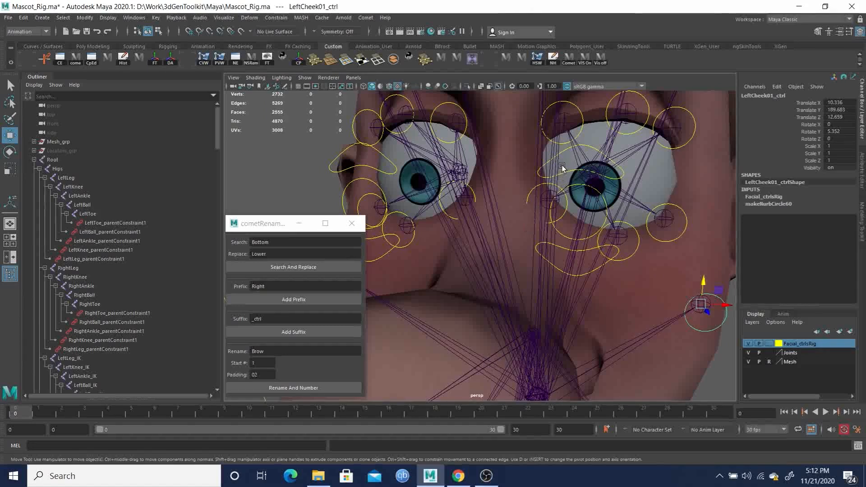
# Parent-constrain the LeftUpperEyelid joint to the LeftUpperEyelid_ctrl control.
pyautogui.click(567, 150)
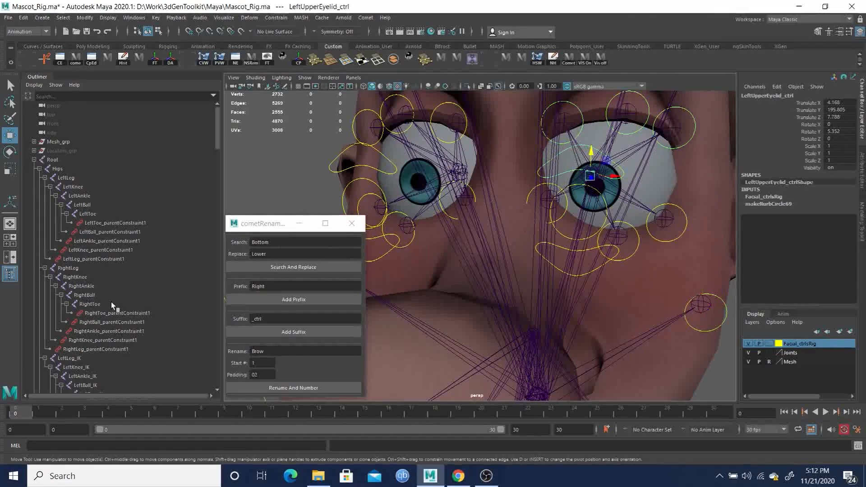
pyautogui.scroll(-12, 87, 316)
pyautogui.scroll(-3, 120, 314)
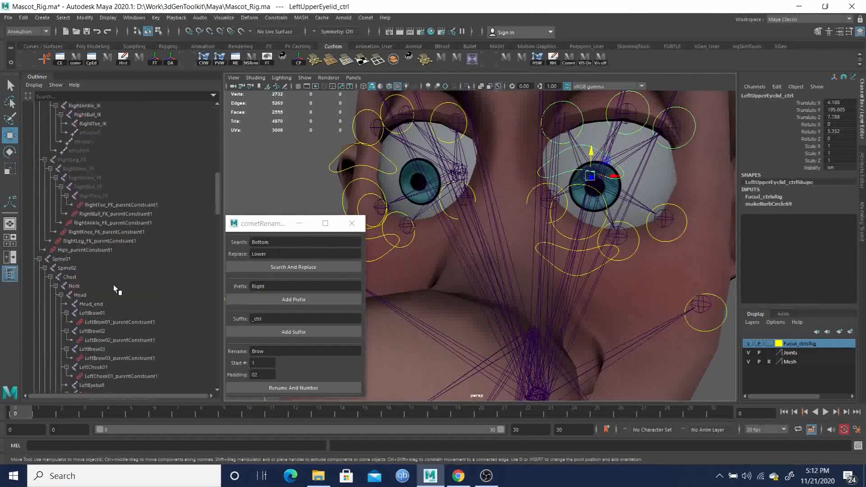
pyautogui.scroll(-8, 123, 304)
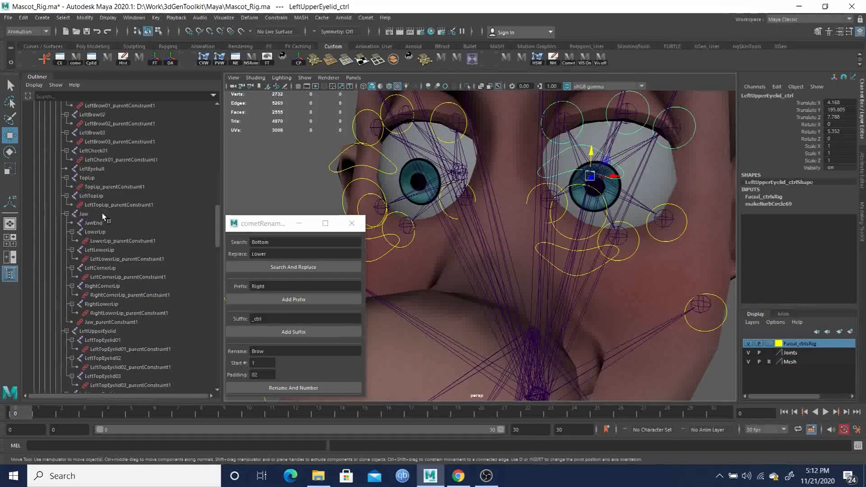
pyautogui.click(98, 331)
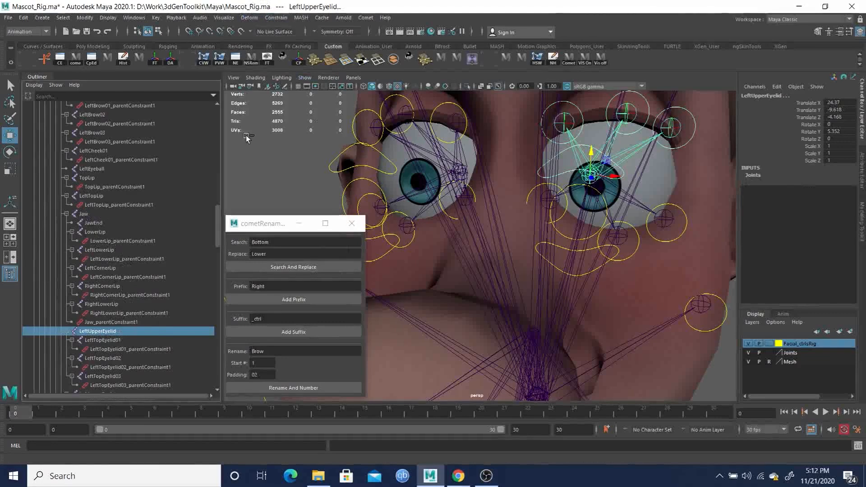
pyautogui.press('g')
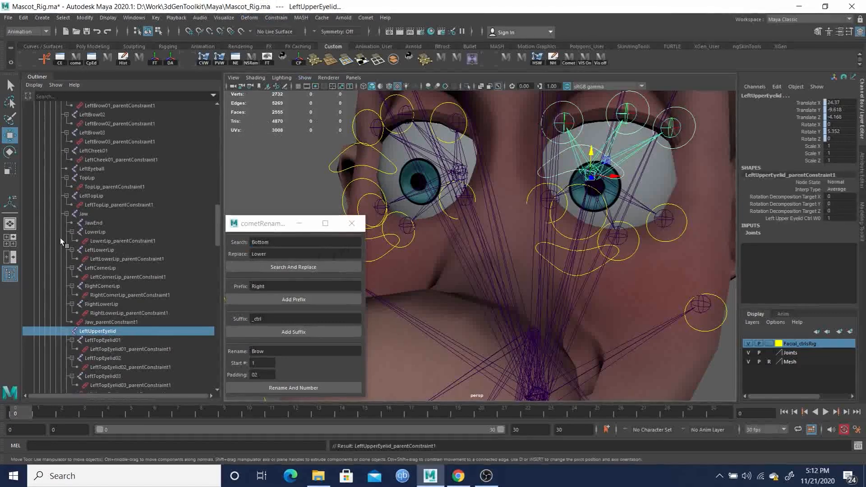
# Parent-constrain the LeftLowerEyelid joint to the LeftLowerEyelid_ctrl control.
pyautogui.keyDown('alt'); pyautogui.moveTo(569, 229); pyautogui.dragTo(568, 167, button='middle'); pyautogui.keyUp('alt')
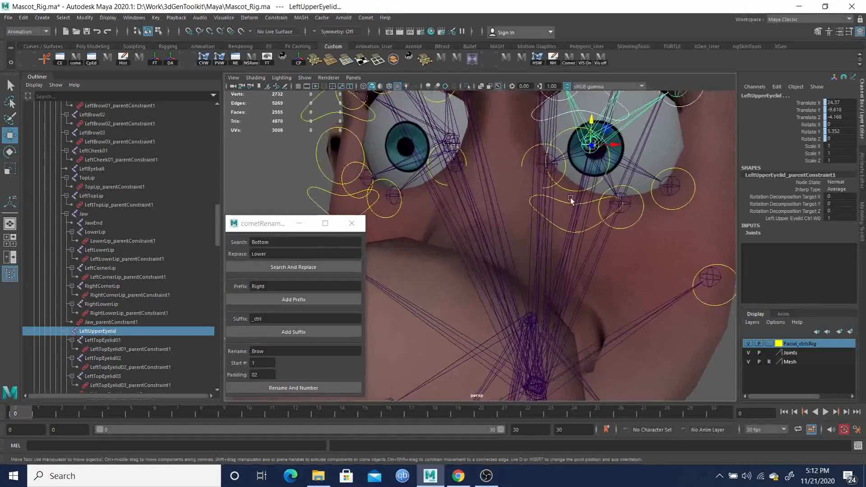
pyautogui.click(561, 225)
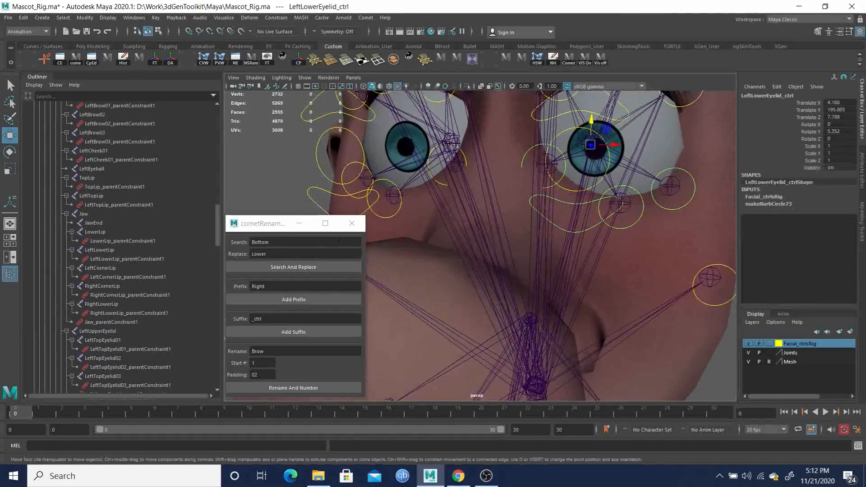
pyautogui.scroll(-8, 151, 331)
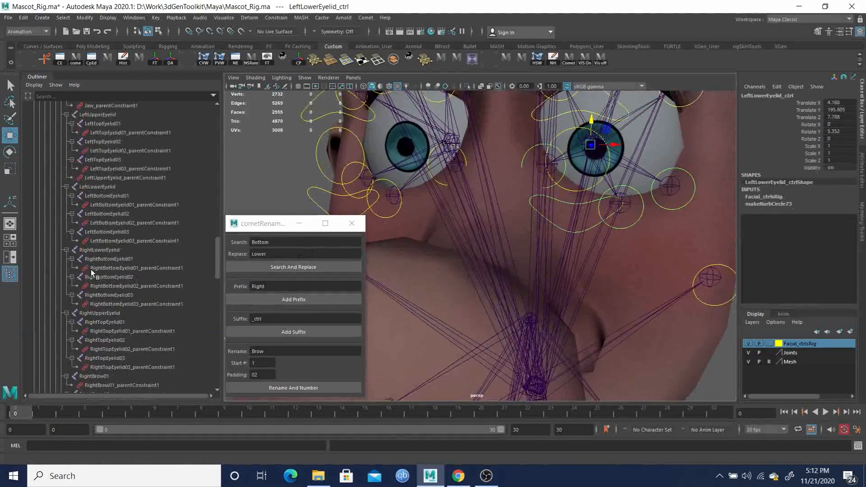
pyautogui.click(101, 185)
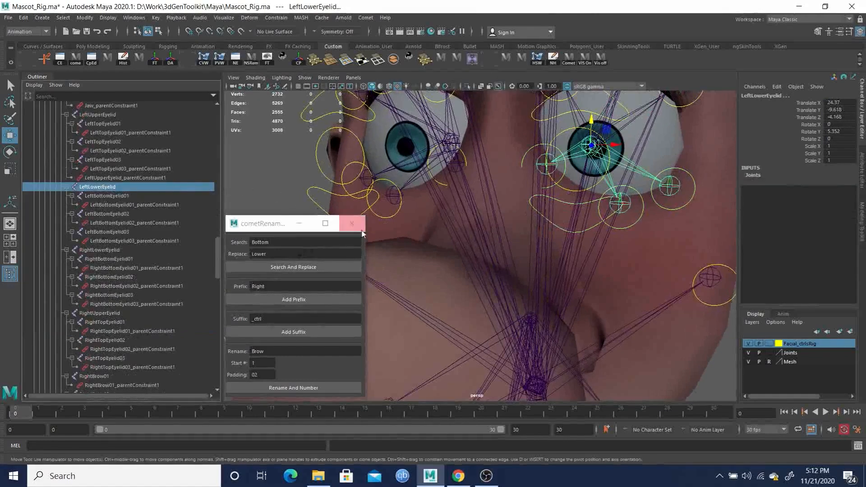
pyautogui.press('g')
# Parent-constrain the LeftEyeball joint to the LeftEyeball_ctrl control.
pyautogui.keyDown('alt'); pyautogui.moveTo(589, 192); pyautogui.dragTo(577, 197); pyautogui.keyUp('alt')
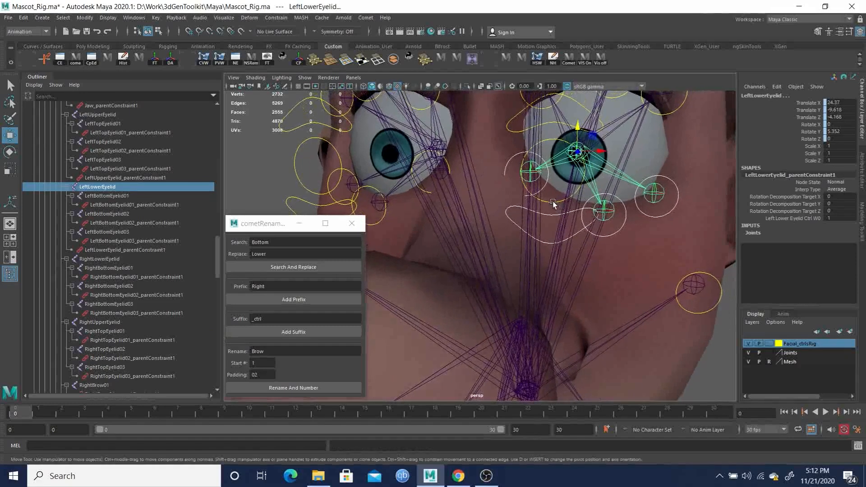
pyautogui.click(523, 229)
pyautogui.scroll(3, 128, 210)
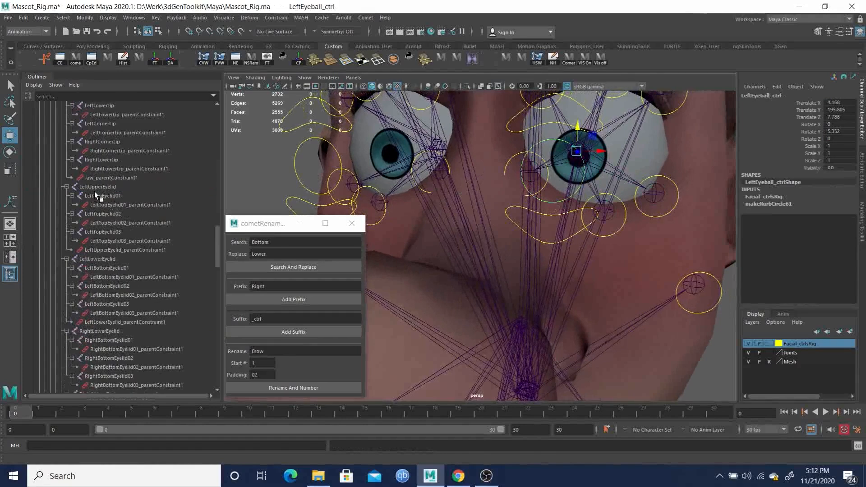
pyautogui.scroll(3, 217, 234)
pyautogui.scroll(2, 219, 224)
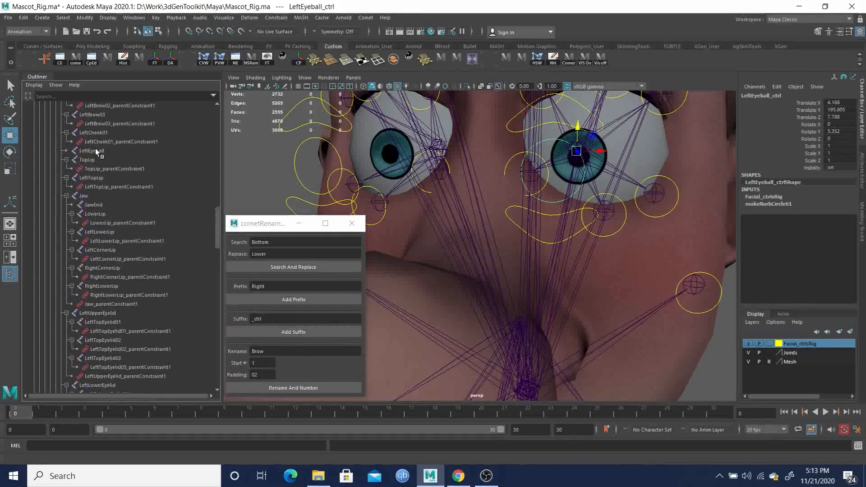
pyautogui.keyDown('ctrl'); pyautogui.click(96, 150); pyautogui.keyUp('ctrl')
pyautogui.press('g')
# Parent-constrain the RightUpperEyelid joint to the RightUpperEyelid_ctrl control.
pyautogui.keyDown('alt'); pyautogui.moveTo(376, 225); pyautogui.dragTo(426, 205); pyautogui.keyUp('alt')
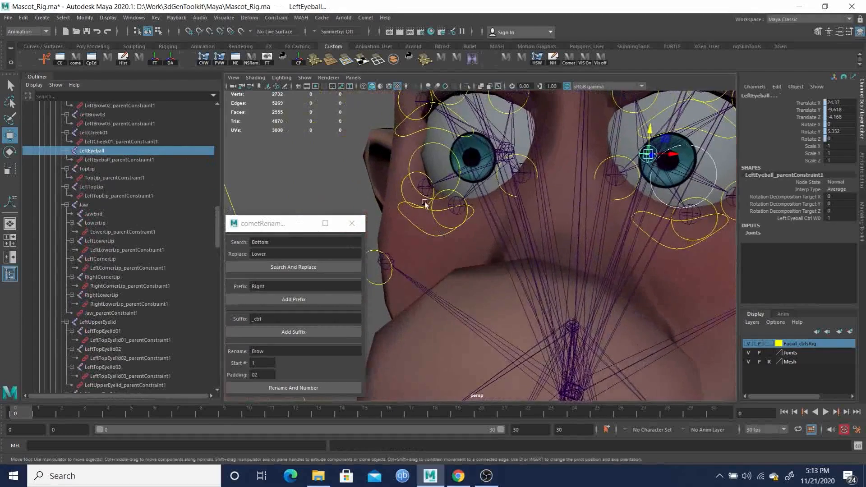
pyautogui.click(430, 132)
pyautogui.scroll(-10, 103, 345)
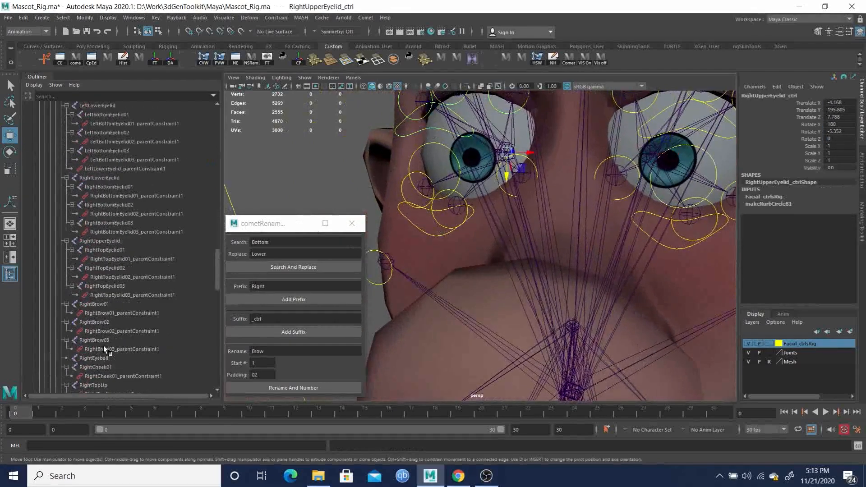
pyautogui.click(104, 240)
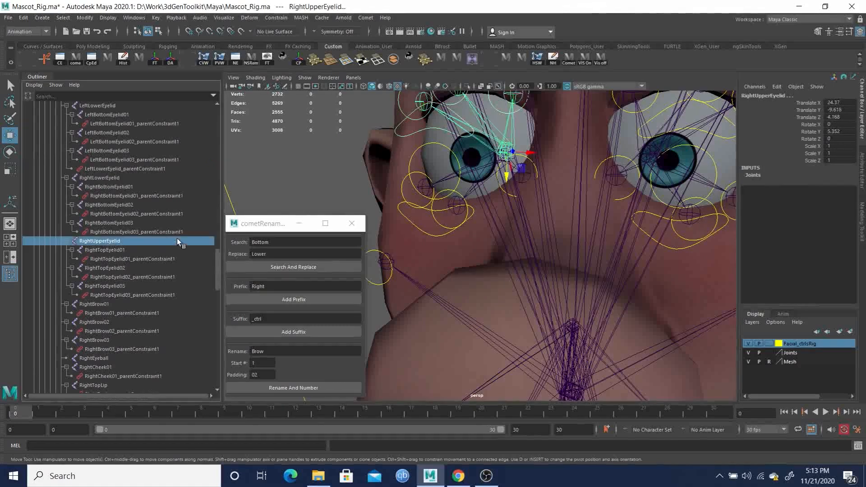
pyautogui.press('g')
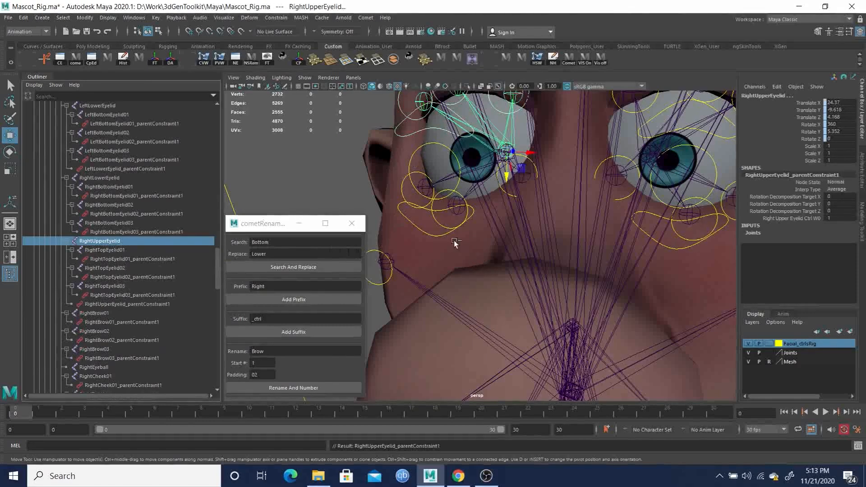
# Parent-constrain the RightLowerEyelid joint to the RightLowerEyelid_ctrl control.
pyautogui.click(435, 235)
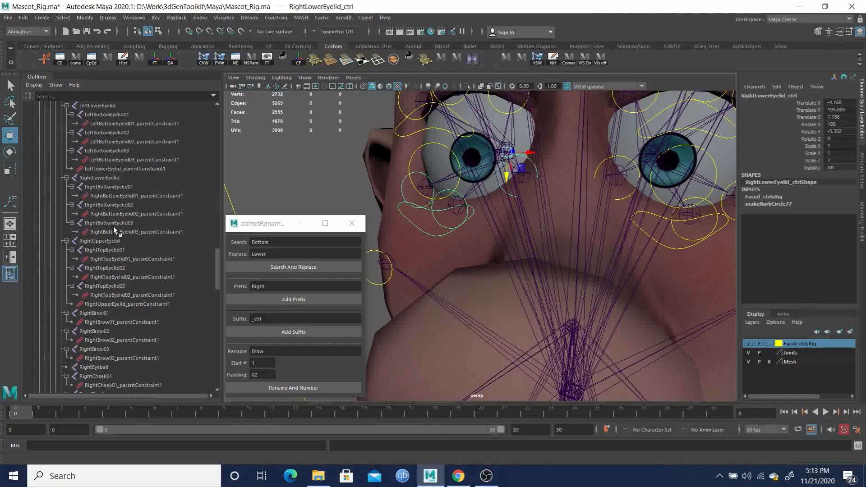
pyautogui.keyDown('ctrl'); pyautogui.click(104, 177); pyautogui.keyUp('ctrl')
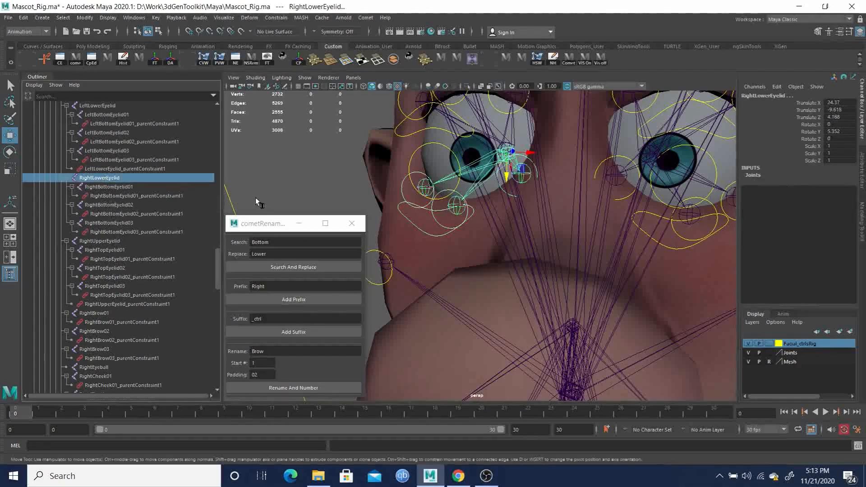
pyautogui.press('g')
# Parent-constrain the RightEyeball joint to the RightEyeball_ctrl control.
pyautogui.click(435, 142)
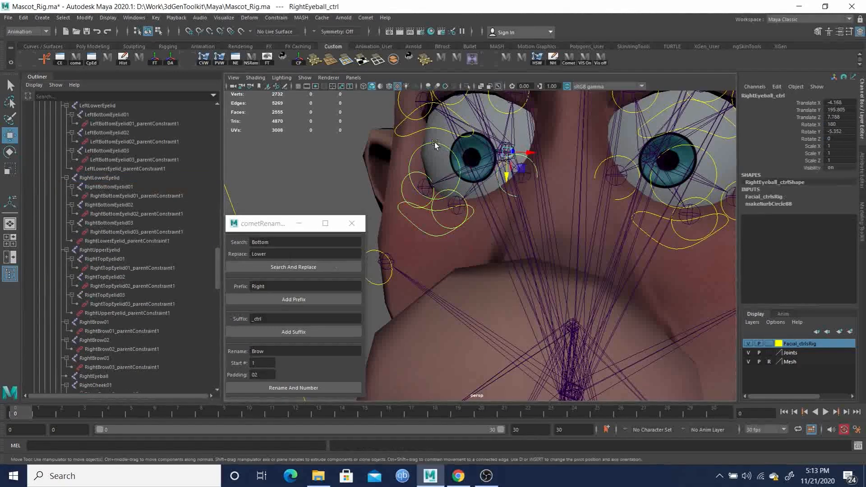
pyautogui.scroll(5, 117, 226)
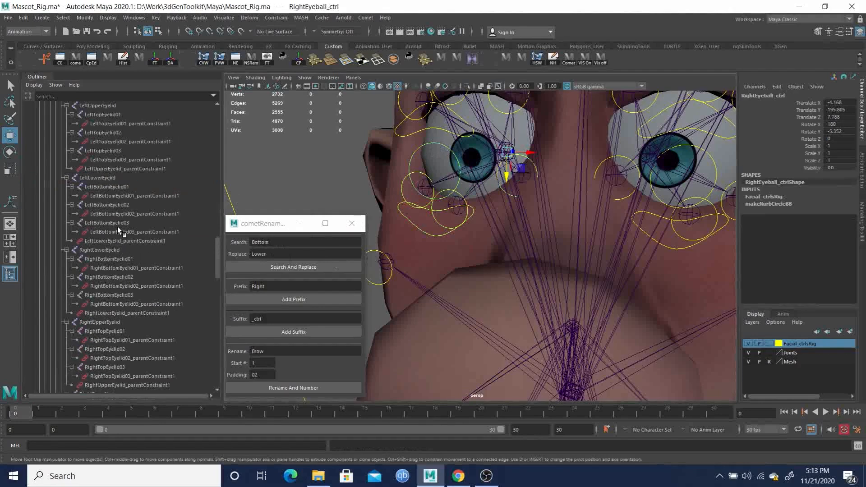
pyautogui.scroll(-8, 115, 224)
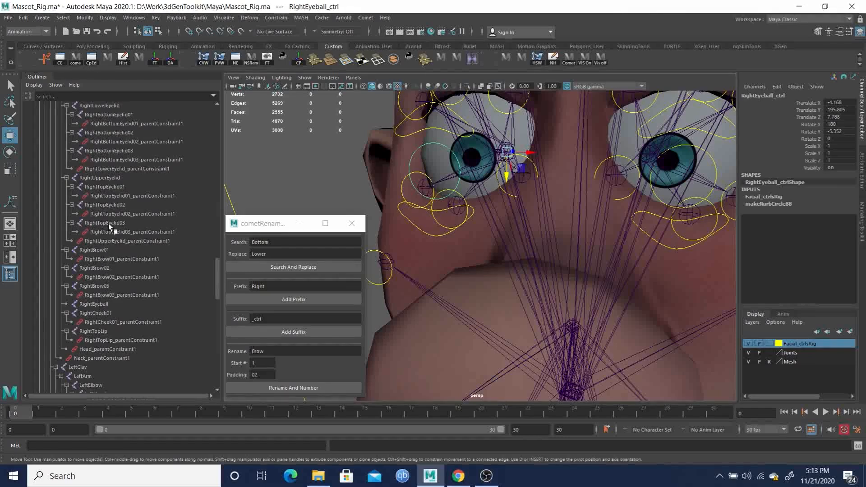
pyautogui.moveTo(216, 281); pyautogui.dragTo(216, 234)
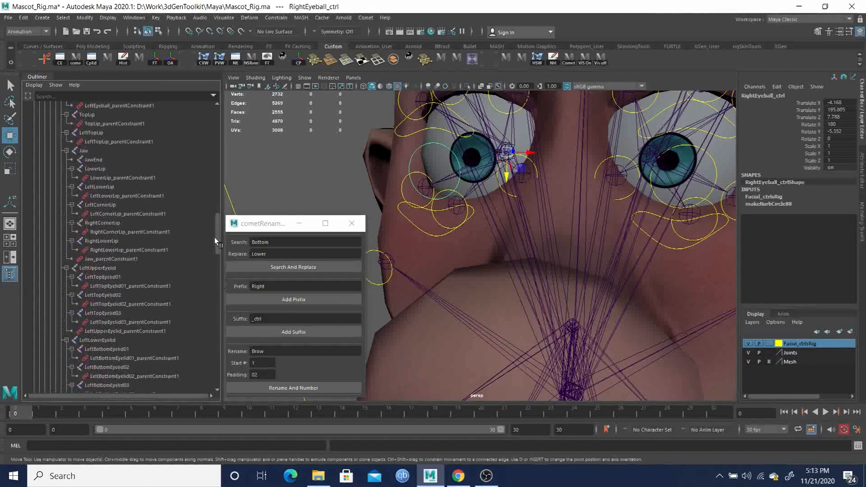
pyautogui.scroll(8, 181, 250)
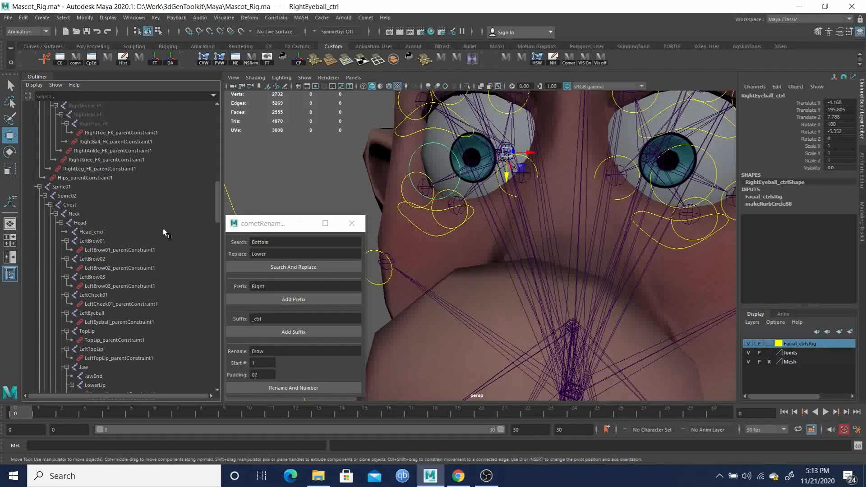
pyautogui.moveTo(217, 195); pyautogui.dragTo(217, 261)
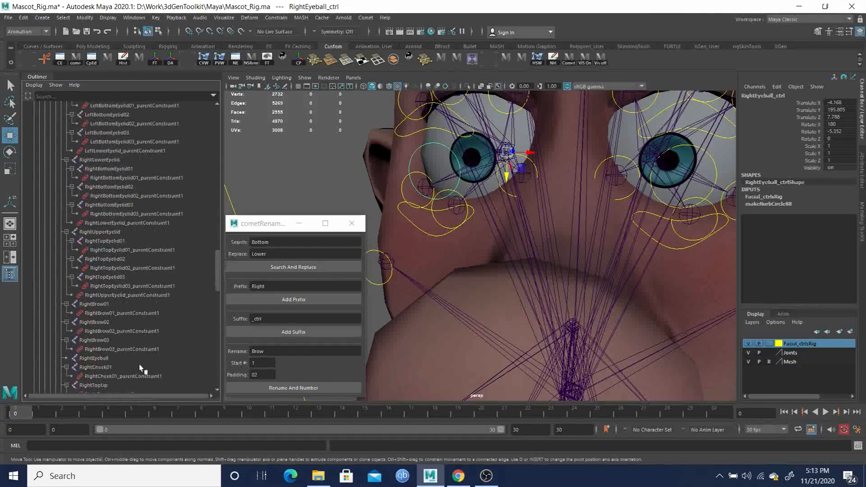
pyautogui.keyDown('ctrl'); pyautogui.click(99, 360); pyautogui.keyUp('ctrl')
pyautogui.press('g')
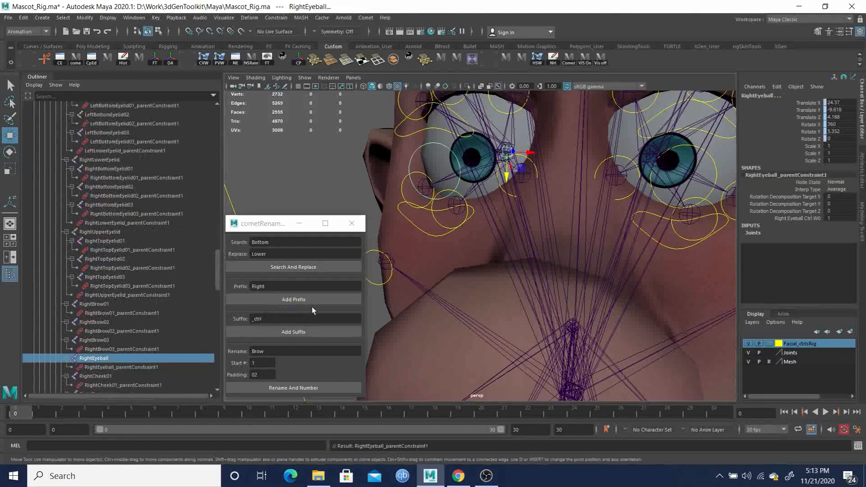
# Select the left cheek control, then collapse the World_ctrl and Root hierarchies in the Outliner.
pyautogui.keyDown('alt'); pyautogui.moveTo(570, 259); pyautogui.dragTo(442, 245, button='right'); pyautogui.keyUp('alt')
pyautogui.keyDown('alt'); pyautogui.moveTo(442, 245); pyautogui.dragTo(558, 276); pyautogui.keyUp('alt')
pyautogui.press('q')
pyautogui.click(612, 255)
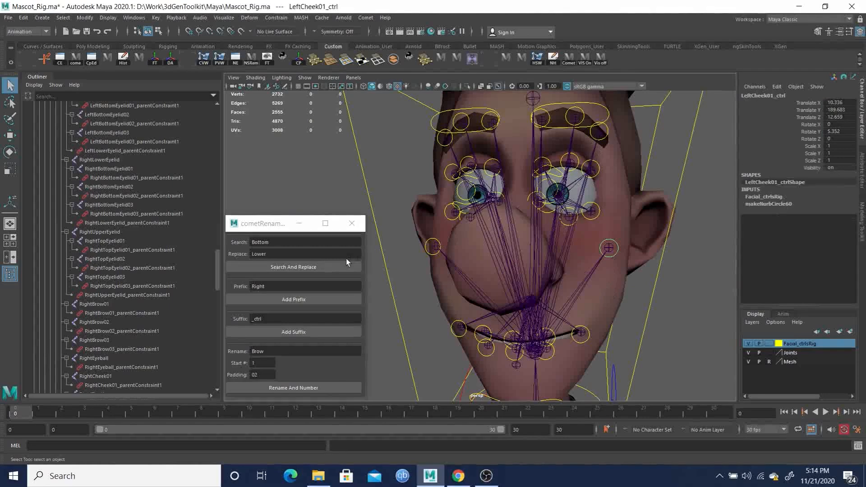
pyautogui.moveTo(217, 267); pyautogui.dragTo(218, 376)
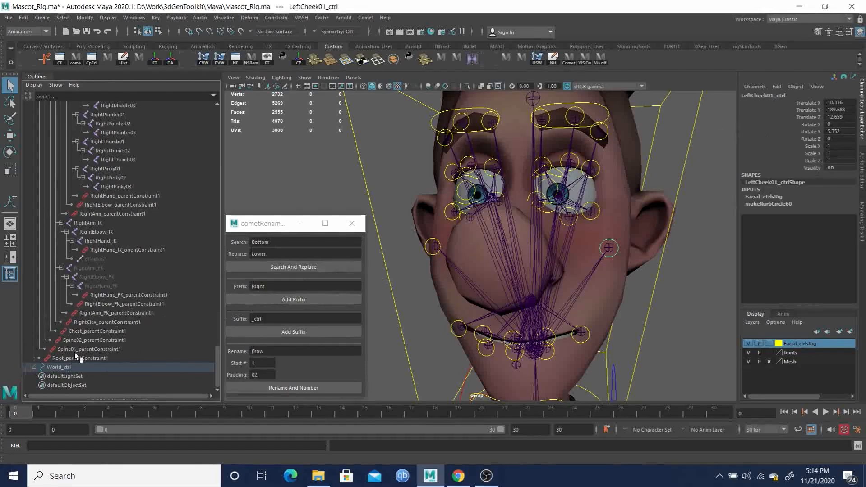
pyautogui.click(34, 367)
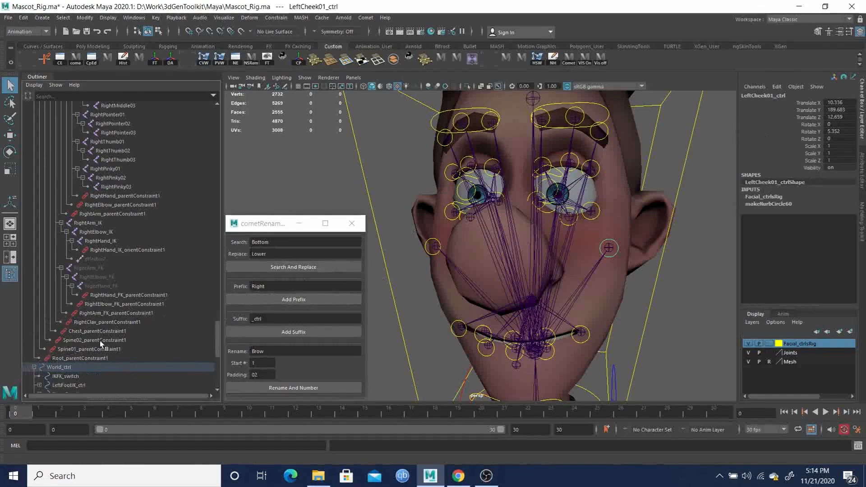
pyautogui.scroll(-8, 99, 341)
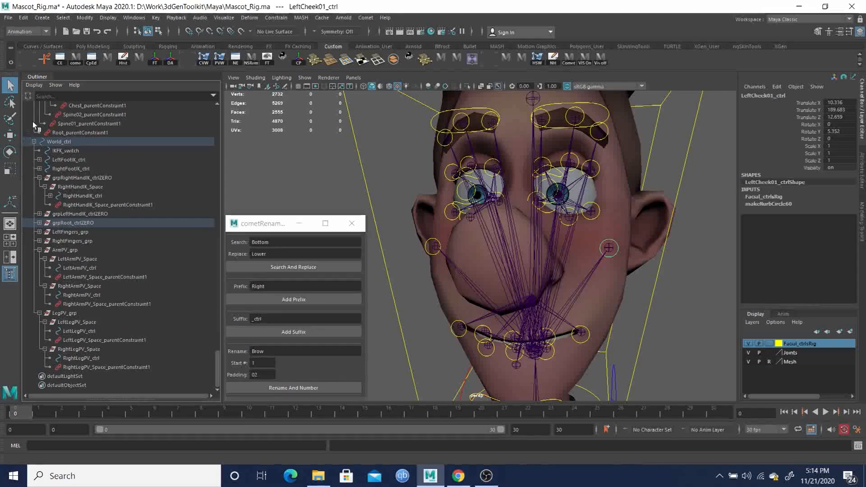
pyautogui.click(34, 142)
pyautogui.scroll(20, 87, 326)
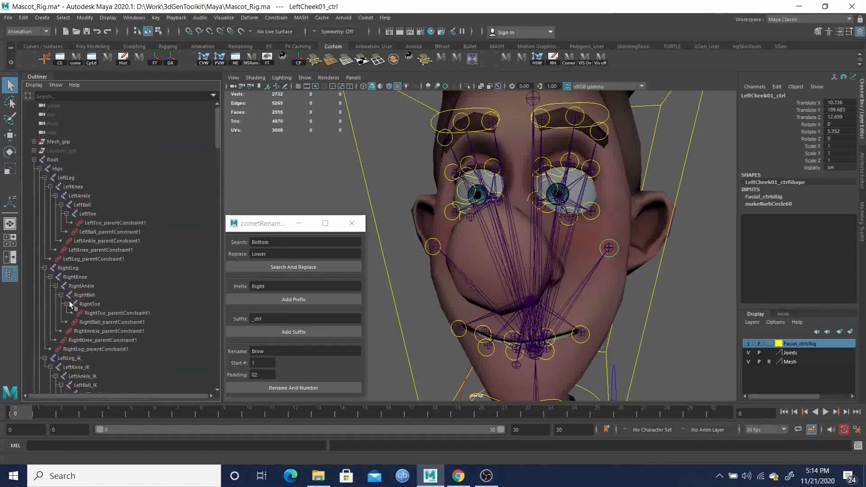
pyautogui.click(34, 160)
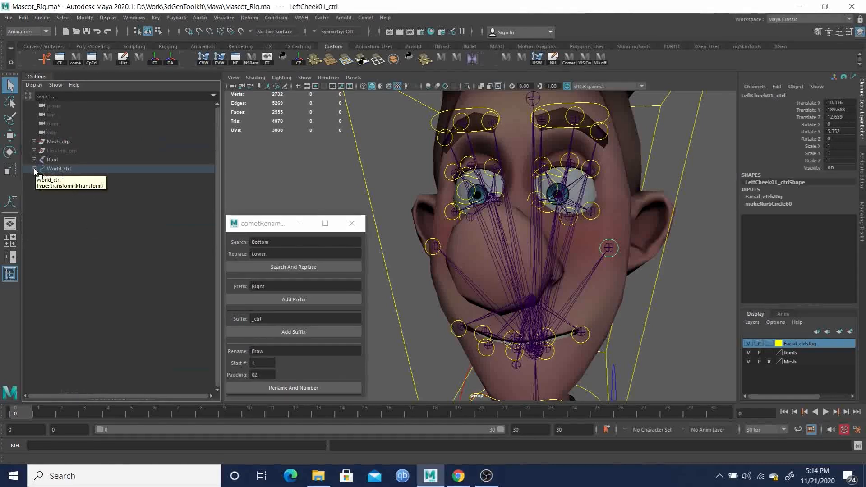
# Reveal Head_ctrl in the Outliner and expand it to list the controls inside FacialShapes_grp.
pyautogui.click(367, 185)
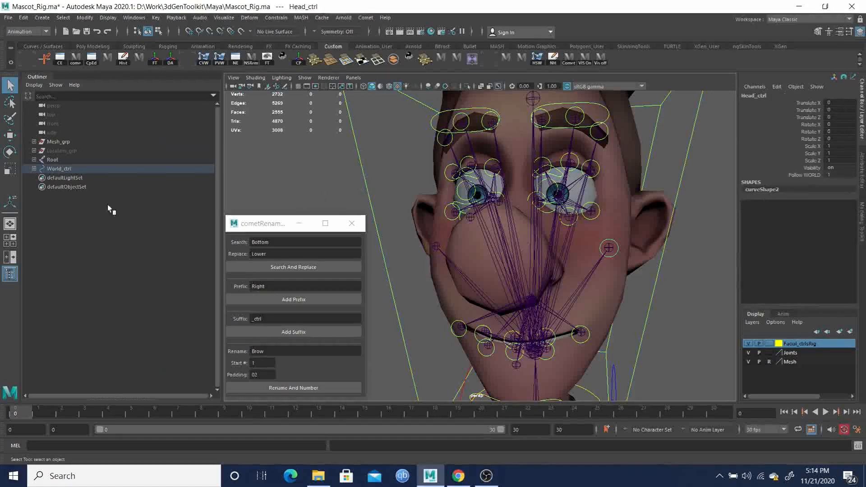
pyautogui.press('f')
pyautogui.scroll(-6, 135, 274)
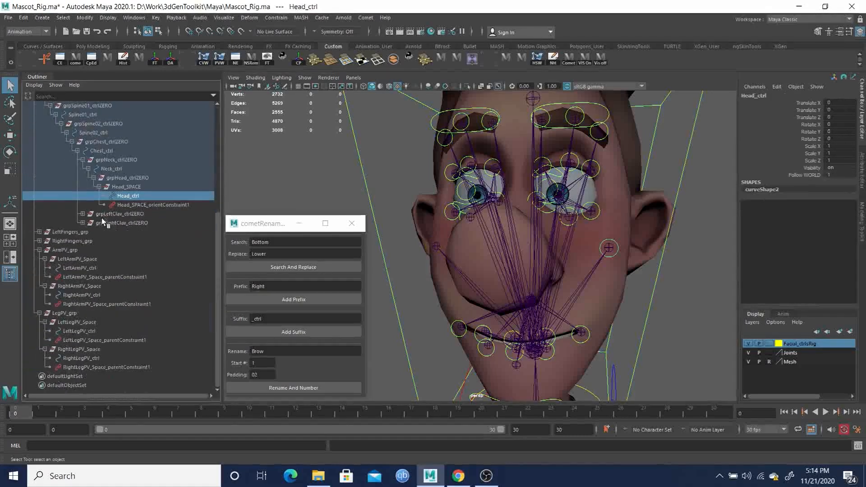
pyautogui.click(104, 196)
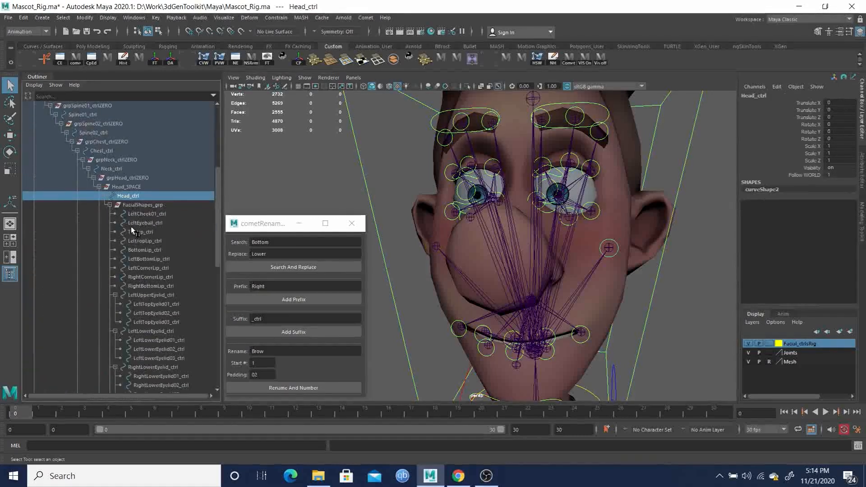
pyautogui.click(140, 205)
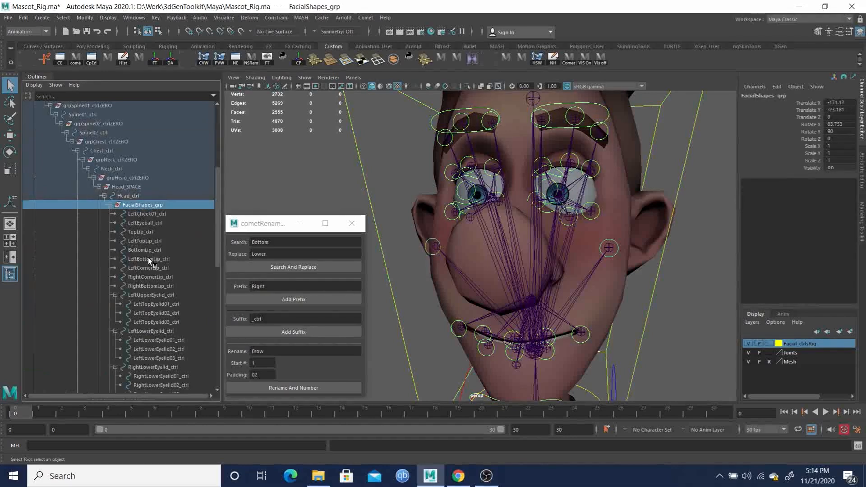
pyautogui.scroll(-3, 149, 272)
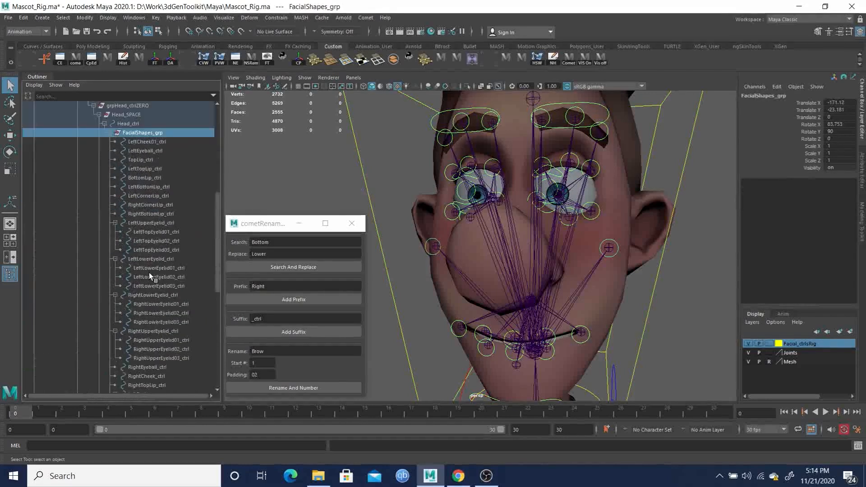
pyautogui.scroll(3, 149, 272)
# Zero out all facial controls from LeftCheek01_ctrl through Jaw_ctrl with Comet's zeroOut command.
pyautogui.click(145, 212)
pyautogui.scroll(-9, 153, 289)
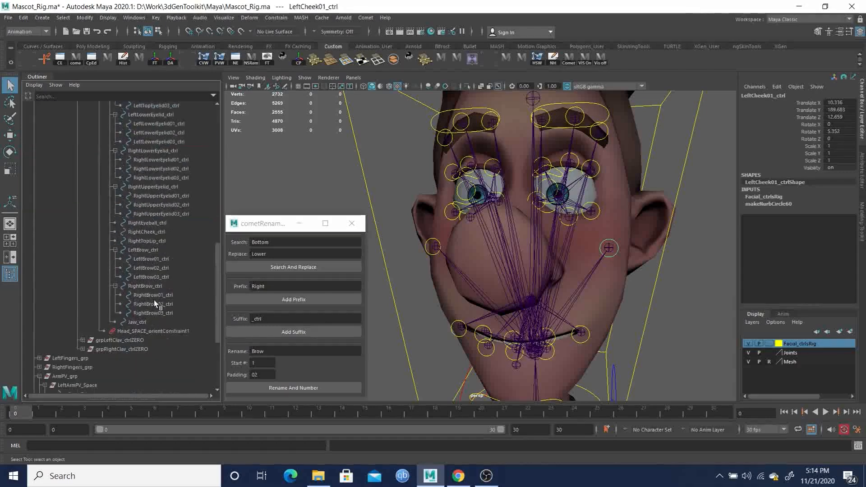
pyautogui.keyDown('shift'); pyautogui.click(137, 322); pyautogui.keyUp('shift')
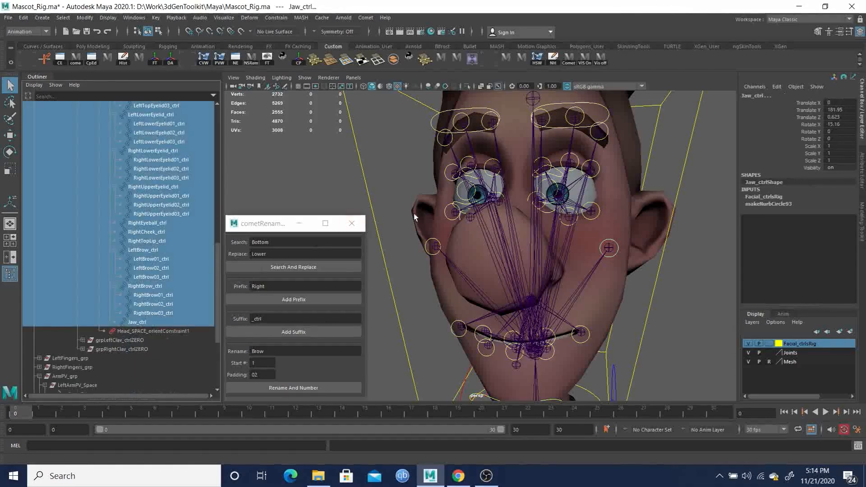
pyautogui.click(364, 17)
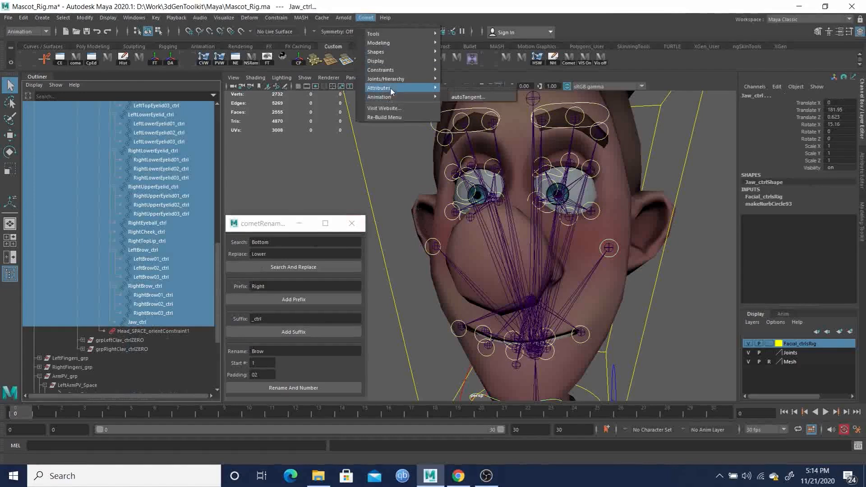
pyautogui.moveTo(393, 84)
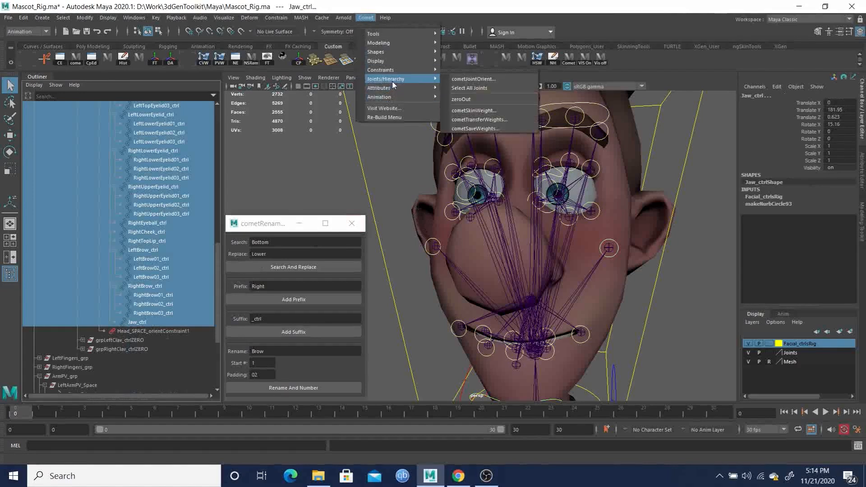
pyautogui.click(474, 98)
pyautogui.scroll(8, 120, 243)
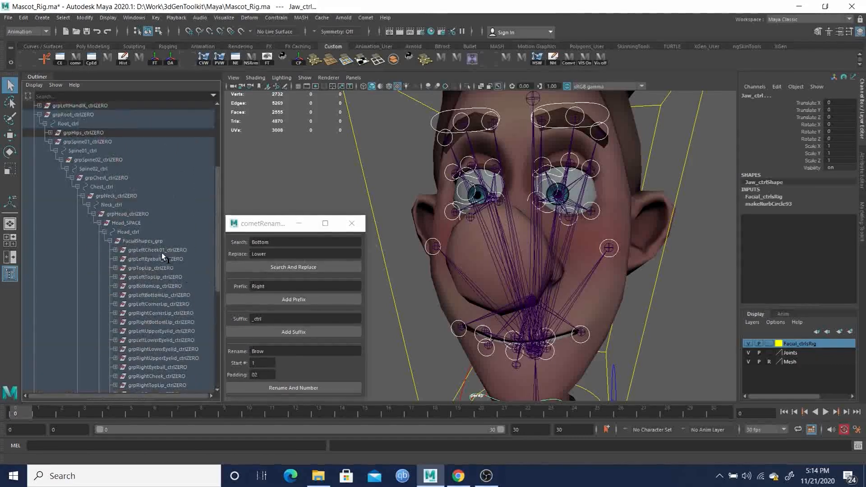
# Test the left brow by moving LeftBrow_ctrl, then undo the move.
pyautogui.click(605, 120)
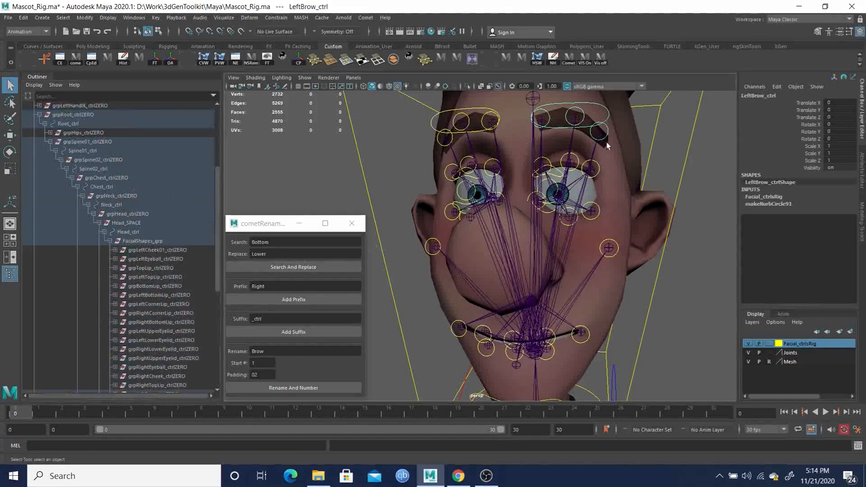
pyautogui.keyDown('alt'); pyautogui.moveTo(606, 144); pyautogui.dragTo(589, 187, button='middle'); pyautogui.keyUp('alt')
pyautogui.press('w')
pyautogui.moveTo(555, 171); pyautogui.dragTo(602, 137)
pyautogui.hotkey('ctrl', 'z')
# Test the right brow by moving RightBrow_ctrl, then undo the move.
pyautogui.keyDown('alt'); pyautogui.moveTo(574, 205); pyautogui.dragTo(555, 154, button='middle'); pyautogui.keyUp('alt')
pyautogui.keyDown('alt'); pyautogui.moveTo(555, 155); pyautogui.dragTo(554, 192); pyautogui.keyUp('alt')
pyautogui.click(414, 112)
pyautogui.moveTo(474, 129); pyautogui.dragTo(459, 104, button='middle')
pyautogui.hotkey('ctrl', 'z')
pyautogui.keyDown('alt'); pyautogui.moveTo(504, 204); pyautogui.dragTo(519, 155, button='middle'); pyautogui.keyUp('alt')
# Test-move the facial control at the left eye's inner corner, then undo the move.
pyautogui.press('q')
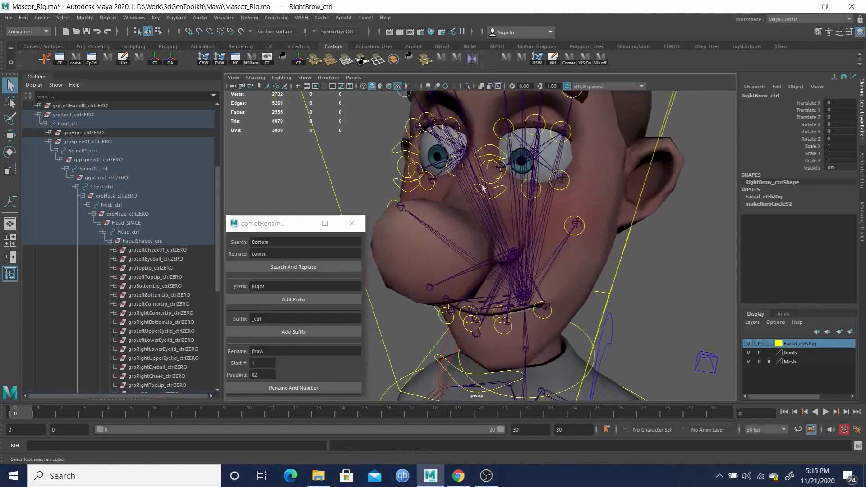
pyautogui.click(496, 150)
pyautogui.press('w')
pyautogui.moveTo(597, 160); pyautogui.dragTo(590, 151, button='middle')
pyautogui.hotkey('ctrl', 'z')
# Test-rotate Head_ctrl to check that the facial controls and joints follow the head, and restore its pose.
pyautogui.keyDown('alt'); pyautogui.moveTo(602, 143); pyautogui.dragTo(657, 257); pyautogui.keyUp('alt')
pyautogui.click(536, 296)
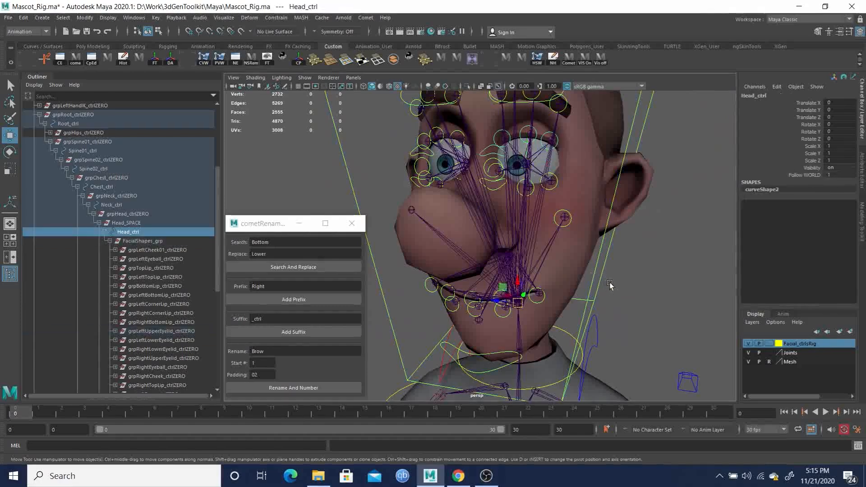
pyautogui.press('e')
pyautogui.moveTo(533, 295); pyautogui.dragTo(614, 288)
# Test-rotate LeftClav_ctrl to check the left shoulder, and restore its pose.
pyautogui.keyDown('alt'); pyautogui.moveTo(613, 288); pyautogui.dragTo(559, 307, button='right'); pyautogui.keyUp('alt')
pyautogui.keyDown('alt'); pyautogui.moveTo(576, 305); pyautogui.dragTo(574, 235, button='middle'); pyautogui.keyUp('alt')
pyautogui.keyDown('alt'); pyautogui.moveTo(574, 236); pyautogui.dragTo(516, 242, button='right'); pyautogui.keyUp('alt')
pyautogui.keyDown('alt'); pyautogui.moveTo(541, 314); pyautogui.dragTo(512, 229, button='middle'); pyautogui.keyUp('alt')
pyautogui.keyDown('alt'); pyautogui.moveTo(513, 227); pyautogui.dragTo(566, 206); pyautogui.keyUp('alt')
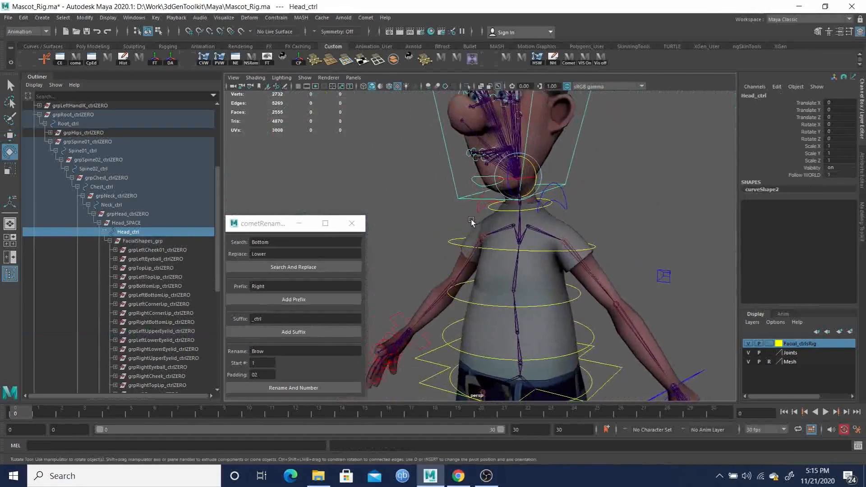
pyautogui.click(567, 206)
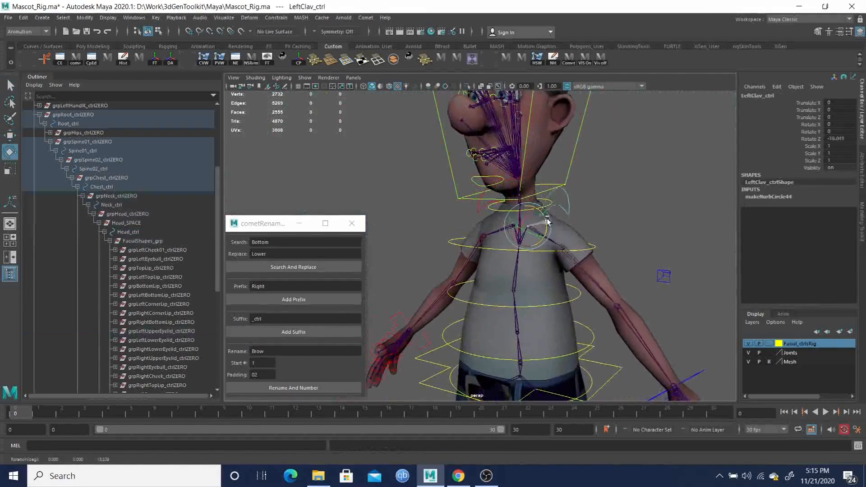
pyautogui.keyDown('alt'); pyautogui.moveTo(548, 226); pyautogui.dragTo(558, 194, button='middle'); pyautogui.keyUp('alt')
pyautogui.keyDown('alt'); pyautogui.moveTo(618, 262); pyautogui.dragTo(605, 210, button='middle'); pyautogui.keyUp('alt')
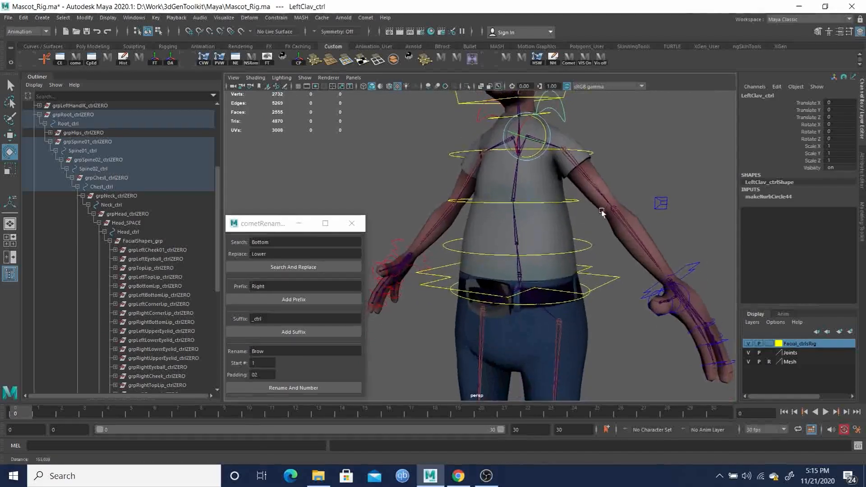
# Test-rotate Spine02_ctrl and the spine control below it, undoing each rotation.
pyautogui.keyDown('alt'); pyautogui.moveTo(605, 210); pyautogui.dragTo(595, 241); pyautogui.keyUp('alt')
pyautogui.click(562, 199)
pyautogui.moveTo(517, 188); pyautogui.dragTo(521, 191)
pyautogui.hotkey('ctrl', 'z')
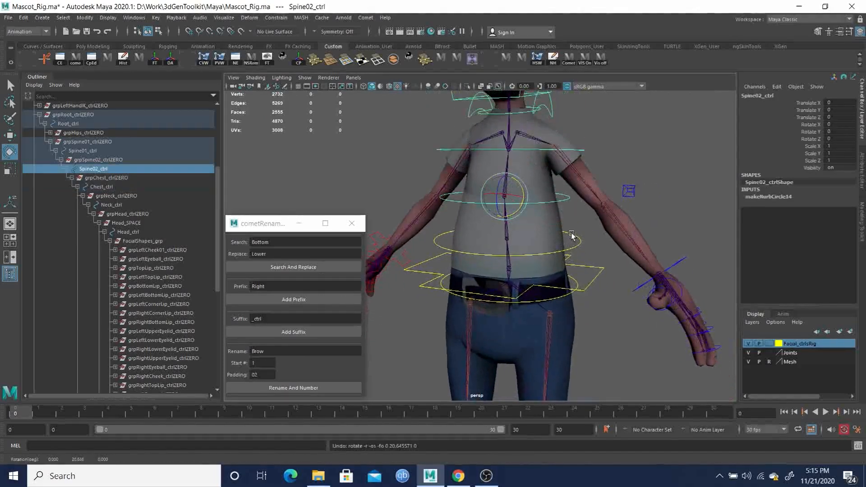
pyautogui.click(525, 232)
pyautogui.moveTo(524, 232); pyautogui.dragTo(520, 229)
pyautogui.hotkey('ctrl', 'z')
# Test the Foot Roll attribute on LeftFootIK_ctrl.
pyautogui.keyDown('alt'); pyautogui.moveTo(611, 326); pyautogui.dragTo(601, 250, button='middle'); pyautogui.keyUp('alt')
pyautogui.keyDown('alt'); pyautogui.moveTo(600, 251); pyautogui.dragTo(524, 303, button='right'); pyautogui.keyUp('alt')
pyautogui.keyDown('alt'); pyautogui.moveTo(523, 304); pyautogui.dragTo(528, 203, button='middle'); pyautogui.keyUp('alt')
pyautogui.keyDown('alt'); pyautogui.moveTo(528, 203); pyautogui.dragTo(543, 253); pyautogui.keyUp('alt')
pyautogui.click(559, 268)
pyautogui.click(811, 190)
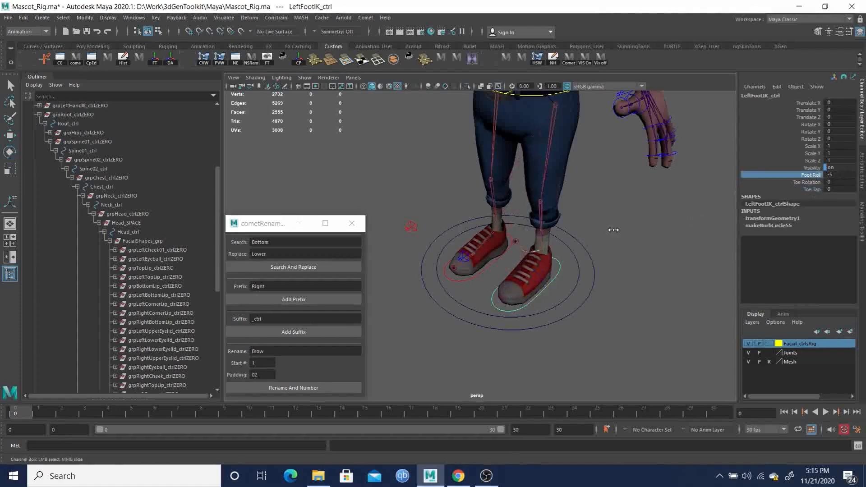
# Set the Left Leg IKFK and Right Leg IKFK attributes on IKFK_switch to 1.
pyautogui.click(578, 281)
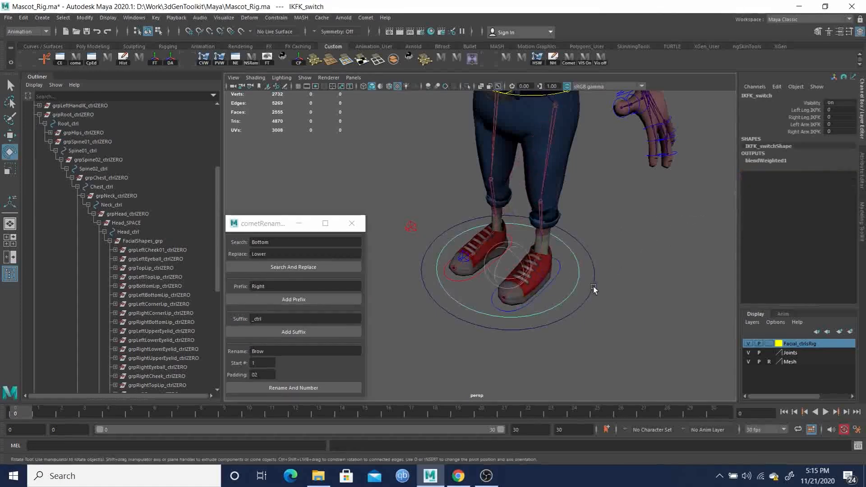
pyautogui.keyDown('alt'); pyautogui.moveTo(590, 288); pyautogui.dragTo(591, 233); pyautogui.keyUp('alt')
pyautogui.keyDown('alt'); pyautogui.moveTo(590, 232); pyautogui.dragTo(566, 197, button='right'); pyautogui.keyUp('alt')
pyautogui.keyDown('alt'); pyautogui.moveTo(566, 196); pyautogui.dragTo(578, 173); pyautogui.keyUp('alt')
pyautogui.keyDown('alt'); pyautogui.moveTo(578, 174); pyautogui.dragTo(589, 296, button='middle'); pyautogui.keyUp('alt')
pyautogui.moveTo(803, 112); pyautogui.dragTo(809, 117)
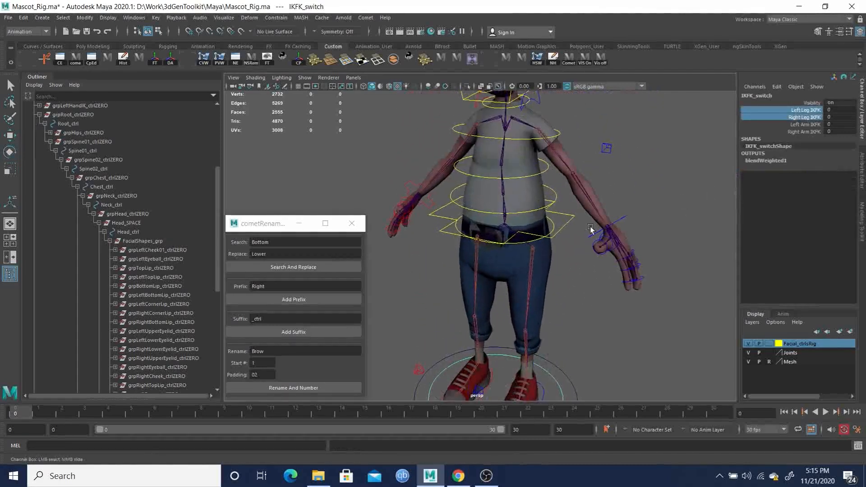
# Test-rotate LeftLegFK_ctrl to check the left leg's FK control, and undo the rotation.
pyautogui.click(564, 251)
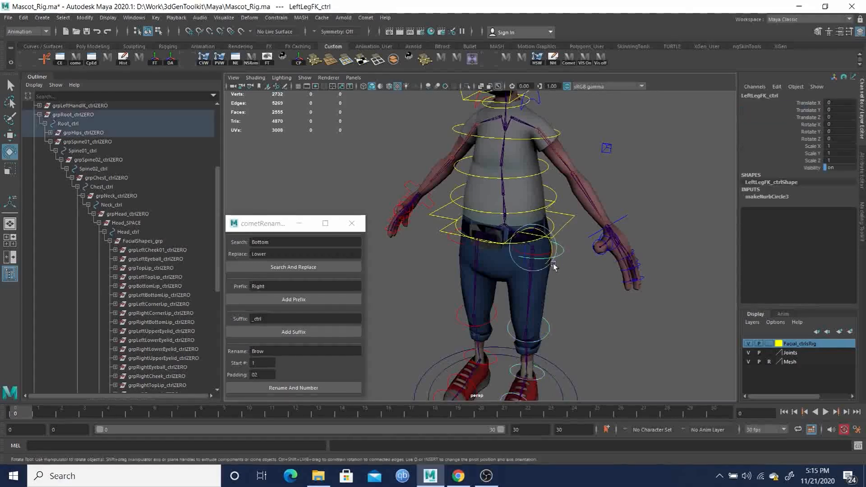
pyautogui.moveTo(524, 242); pyautogui.dragTo(532, 251)
pyautogui.hotkey('ctrl', 'z')
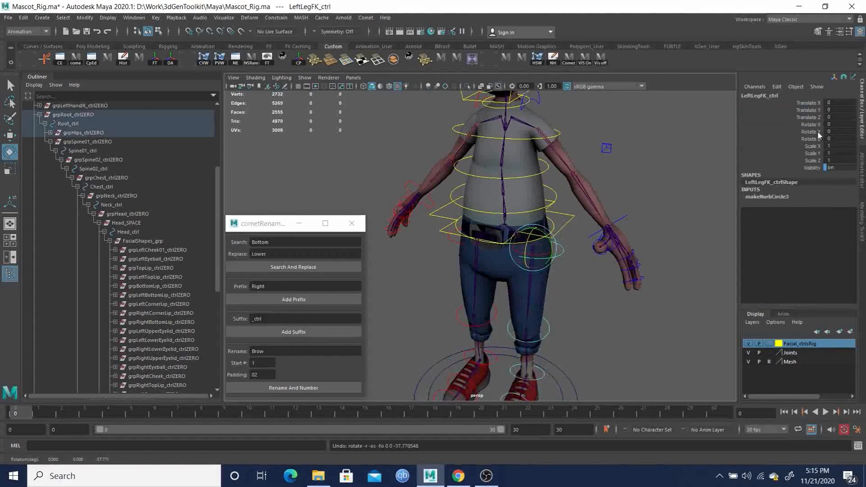
pyautogui.press('q')
# Return both the Left Leg IKFK and Right Leg IKFK attributes on IKFK_switch to 0.
pyautogui.keyDown('alt'); pyautogui.moveTo(526, 341); pyautogui.dragTo(515, 259, button='middle'); pyautogui.keyUp('alt')
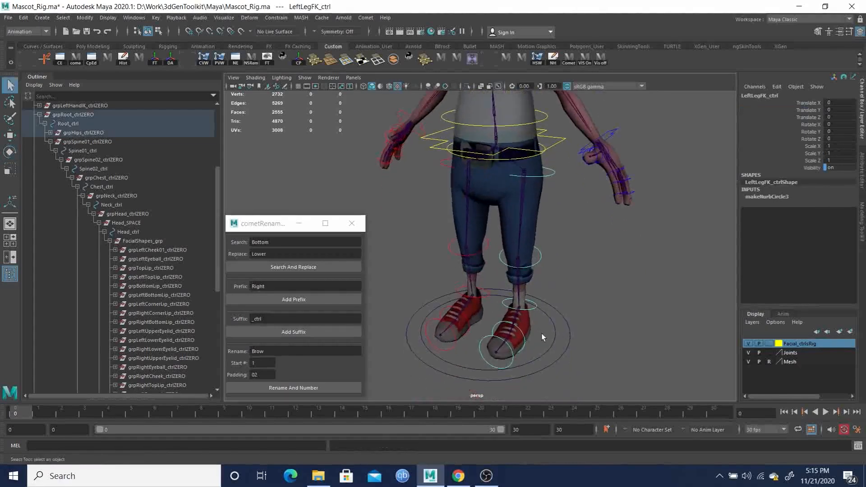
pyautogui.click(556, 333)
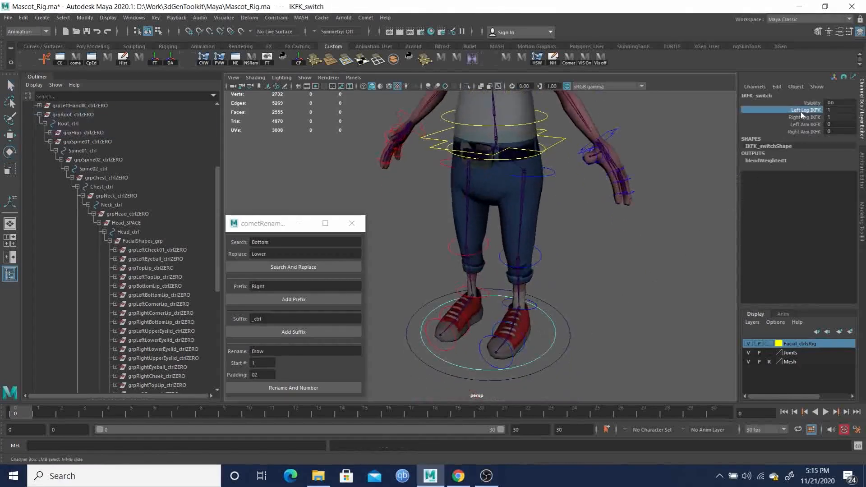
pyautogui.moveTo(598, 312); pyautogui.dragTo(424, 310, button='middle')
# Hide the Facial_ctrlsRig and Joints display layers and check the character from several angles.
pyautogui.keyDown('alt'); pyautogui.moveTo(630, 267); pyautogui.dragTo(572, 276, button='middle'); pyautogui.keyUp('alt')
pyautogui.keyDown('alt'); pyautogui.moveTo(572, 277); pyautogui.dragTo(475, 267, button='right'); pyautogui.keyUp('alt')
pyautogui.keyDown('alt'); pyautogui.moveTo(531, 256); pyautogui.dragTo(540, 294, button='middle'); pyautogui.keyUp('alt')
pyautogui.keyDown('alt'); pyautogui.moveTo(540, 295); pyautogui.dragTo(525, 275); pyautogui.keyUp('alt')
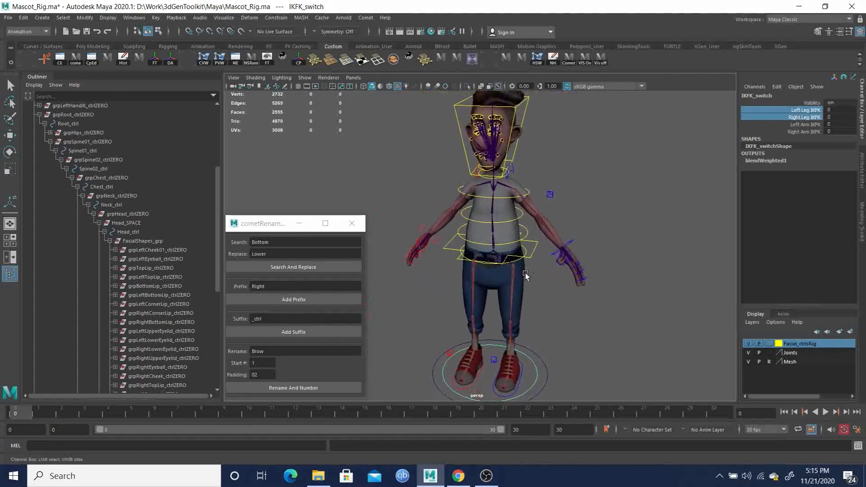
pyautogui.keyDown('alt'); pyautogui.moveTo(520, 239); pyautogui.dragTo(559, 208); pyautogui.keyUp('alt')
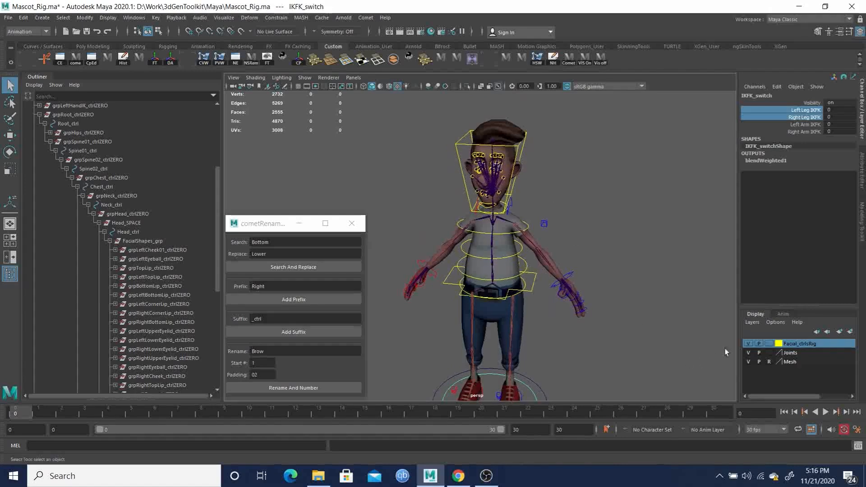
pyautogui.keyDown('alt'); pyautogui.moveTo(528, 235); pyautogui.dragTo(532, 215); pyautogui.keyUp('alt')
pyautogui.scroll(2, 525, 219)
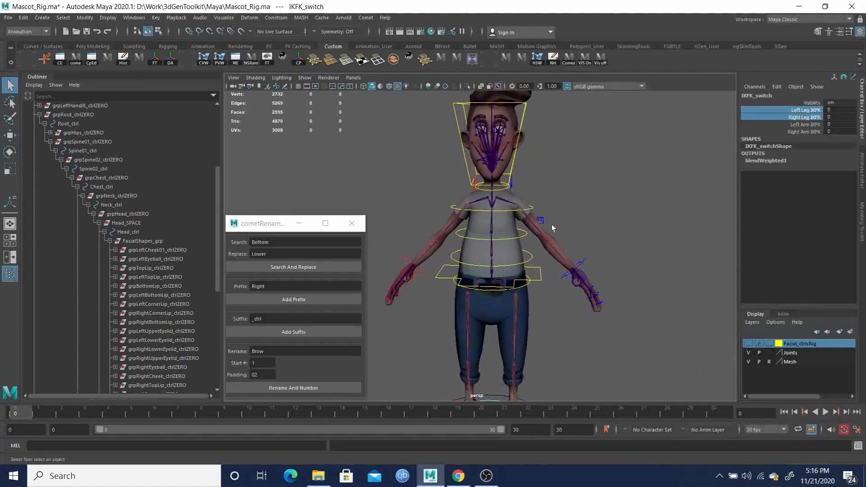
pyautogui.click(748, 353)
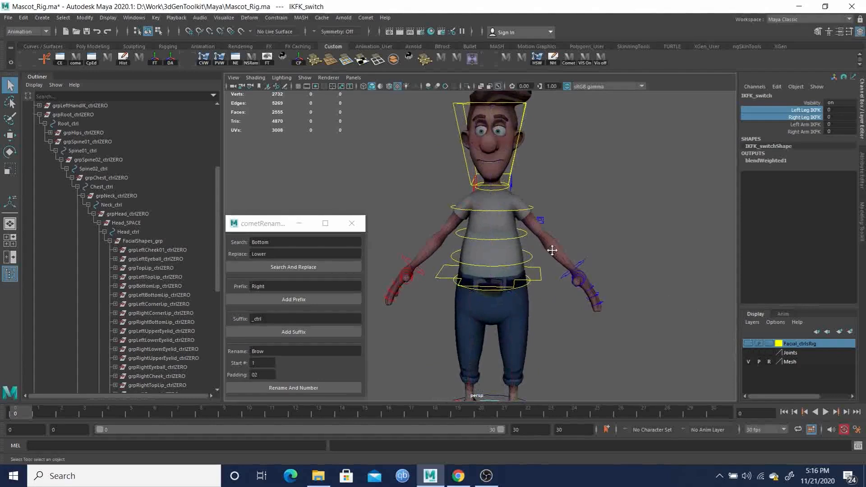
pyautogui.scroll(-3, 552, 253)
pyautogui.keyDown('alt'); pyautogui.moveTo(552, 252); pyautogui.dragTo(655, 237); pyautogui.keyUp('alt')
pyautogui.keyDown('alt'); pyautogui.moveTo(384, 234); pyautogui.dragTo(464, 287); pyautogui.keyUp('alt')
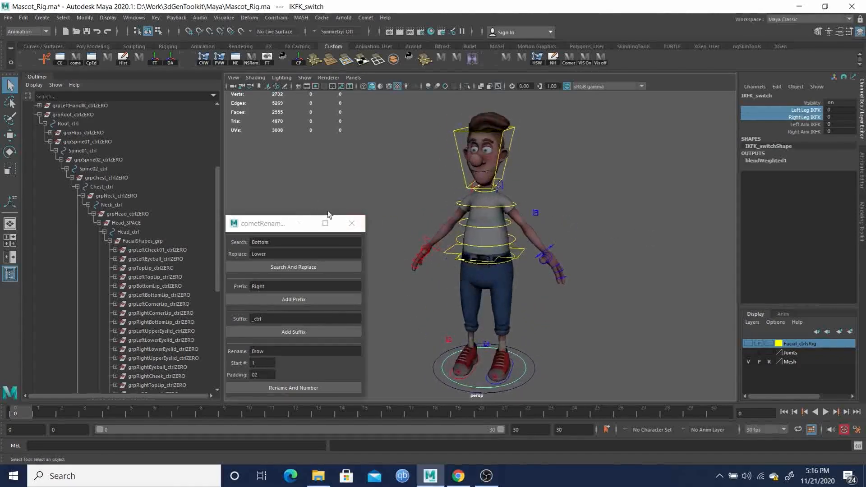
# Close the cometRename window and collapse the grpRoot_ctrlZERO hierarchy in the Outliner.
pyautogui.click(352, 224)
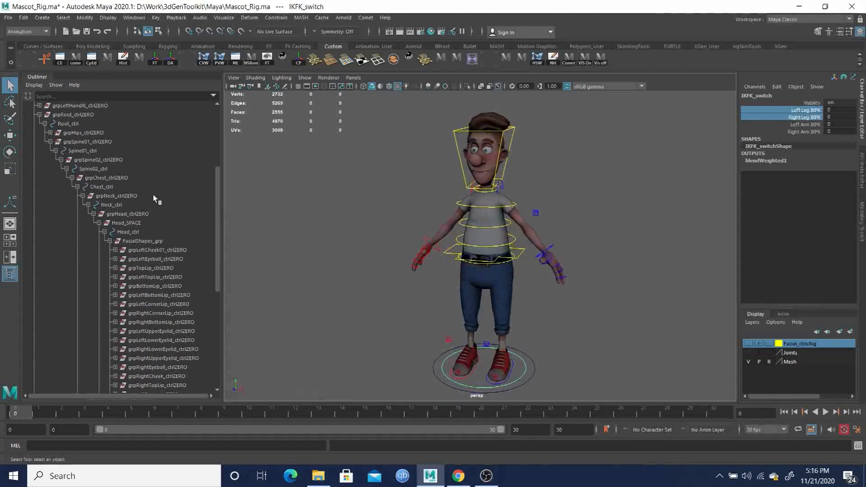
pyautogui.click(39, 114)
pyautogui.keyDown('alt'); pyautogui.moveTo(477, 220); pyautogui.dragTo(561, 309); pyautogui.keyUp('alt')
pyautogui.keyDown('alt'); pyautogui.moveTo(560, 309); pyautogui.dragTo(413, 232, button='right'); pyautogui.keyUp('alt')
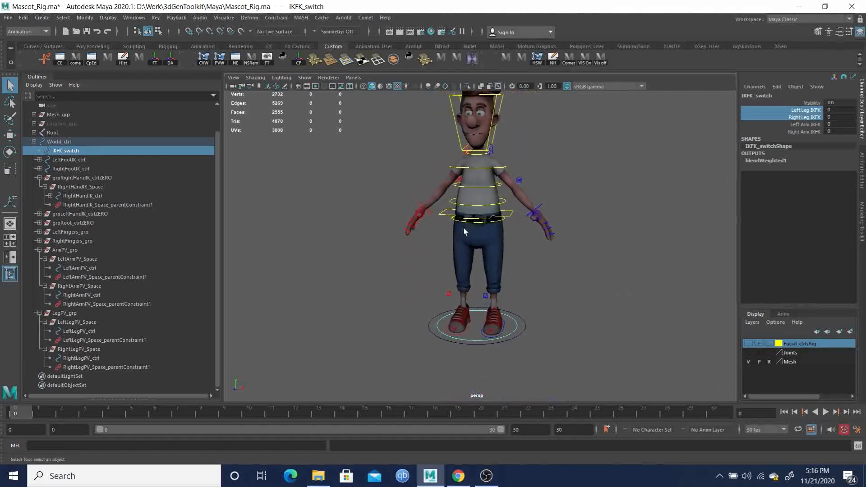